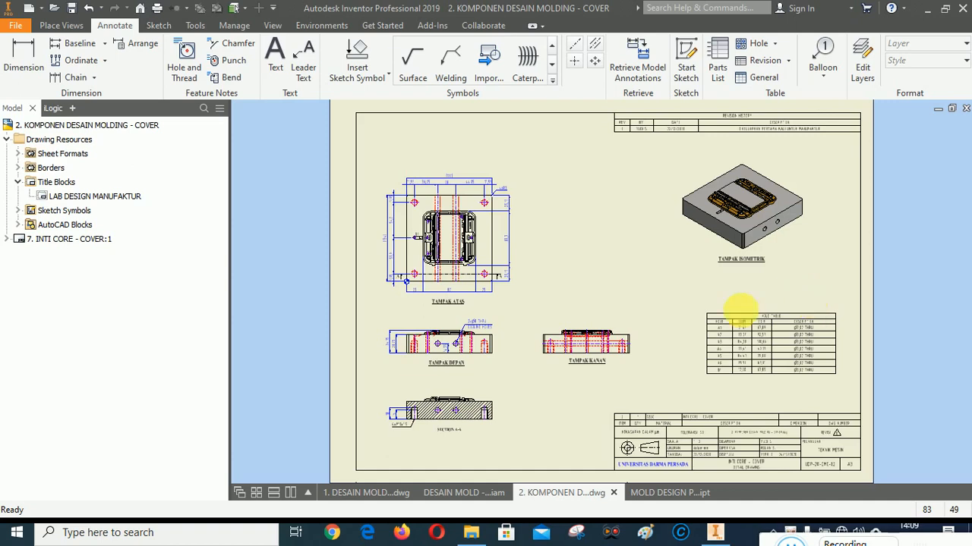
# Look over the INTI CORE - COVER detail drawing and close the core part file
pyautogui.scroll(5, 447, 278)
pyautogui.scroll(-5, 440, 273)
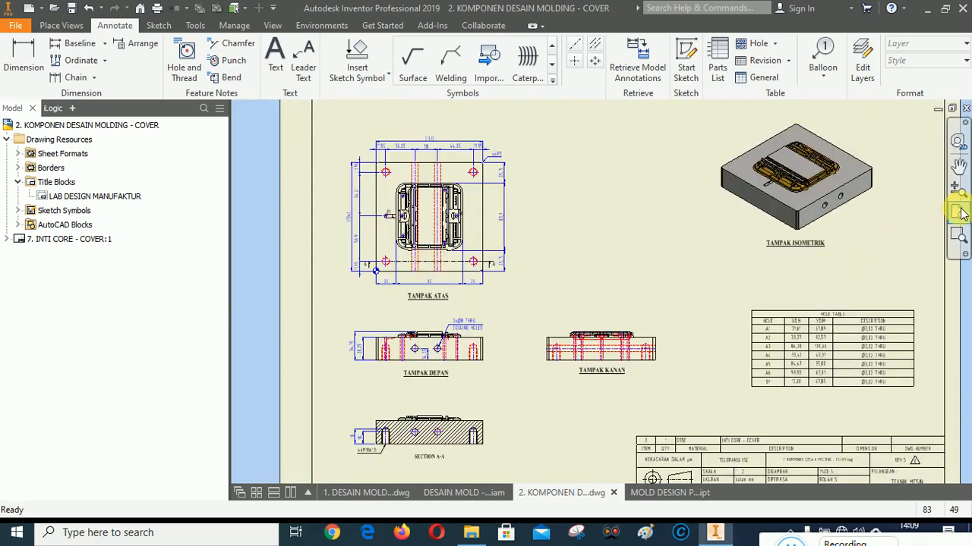
pyautogui.click(958, 212)
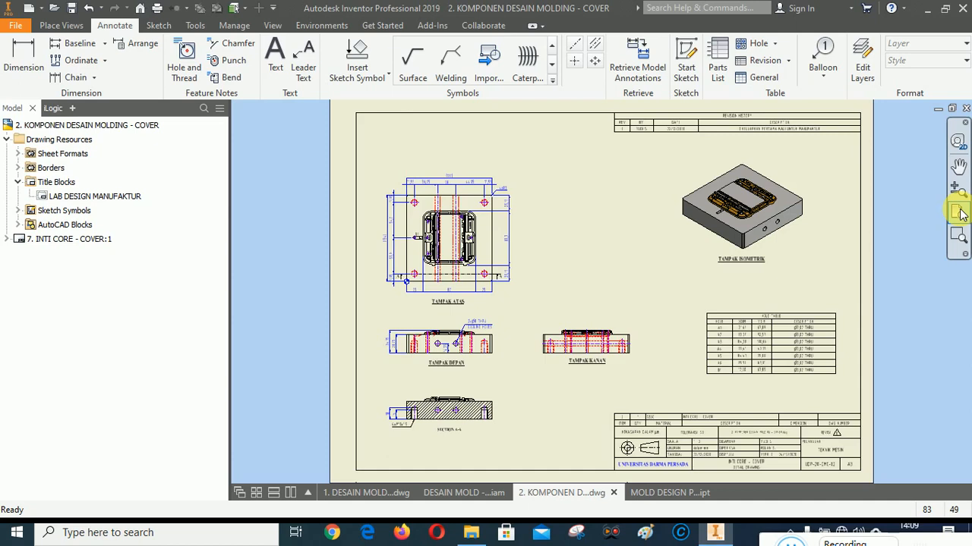
pyautogui.click(651, 494)
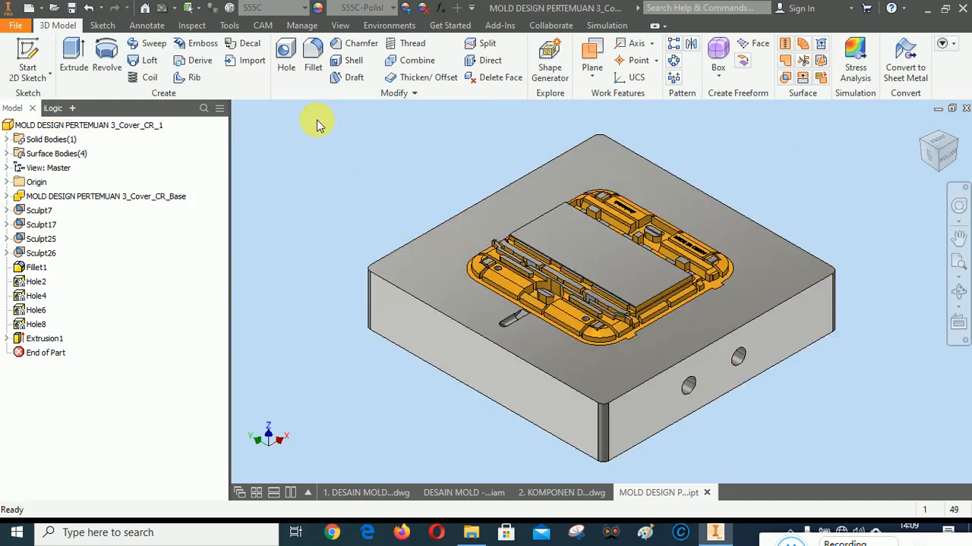
pyautogui.click(965, 108)
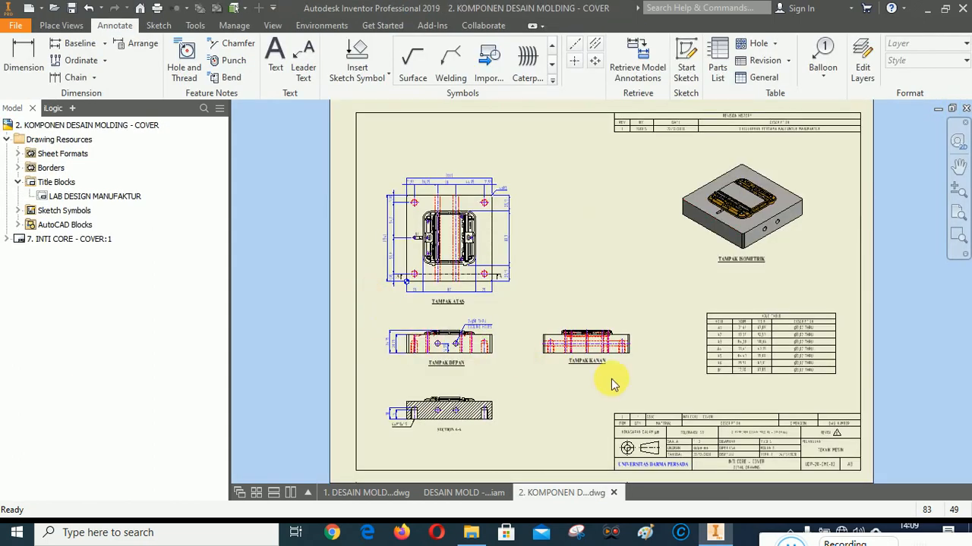
# Open the INTI CAVITY - COVER part from the parts list of the mold assembly drawing and inspect its underside
pyautogui.click(369, 493)
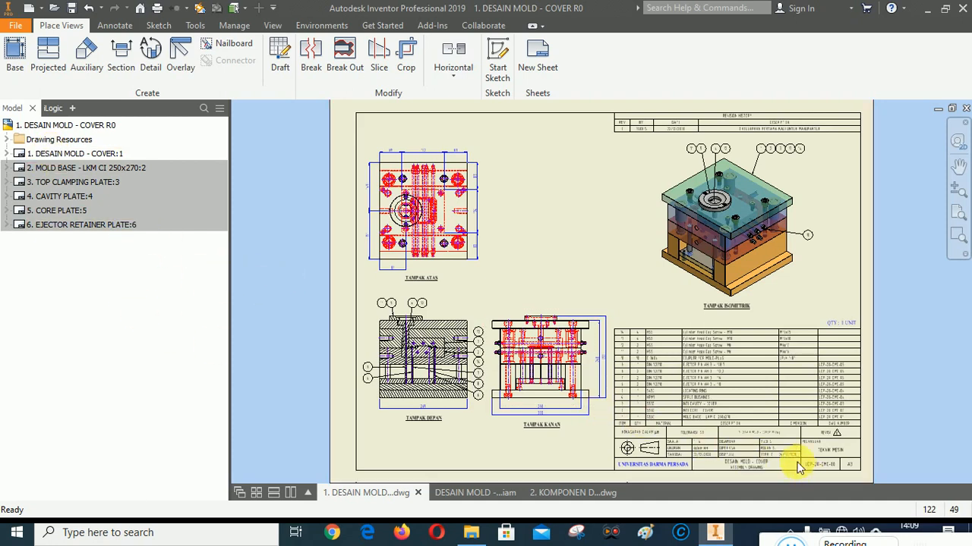
pyautogui.scroll(3, 807, 440)
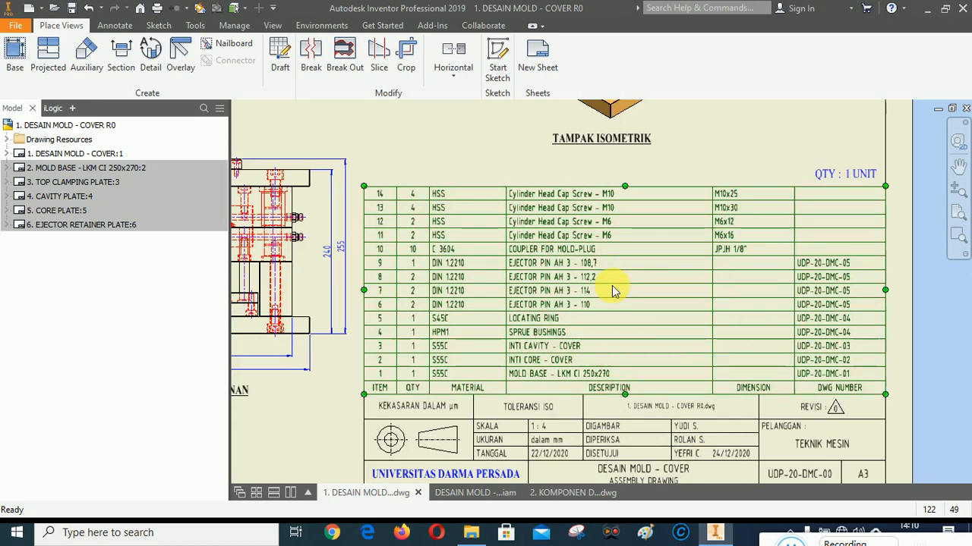
pyautogui.rightClick(613, 260)
pyautogui.click(647, 351)
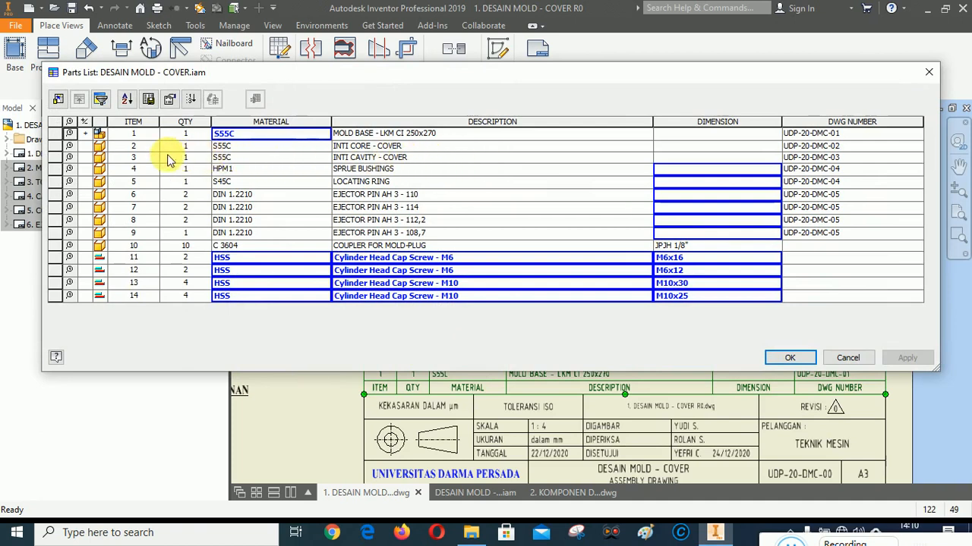
pyautogui.rightClick(101, 159)
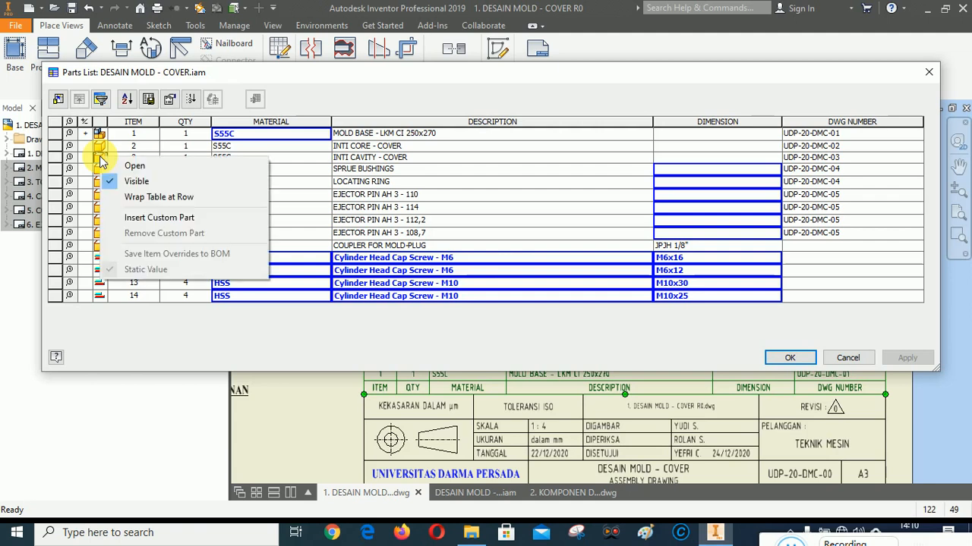
pyautogui.click(142, 171)
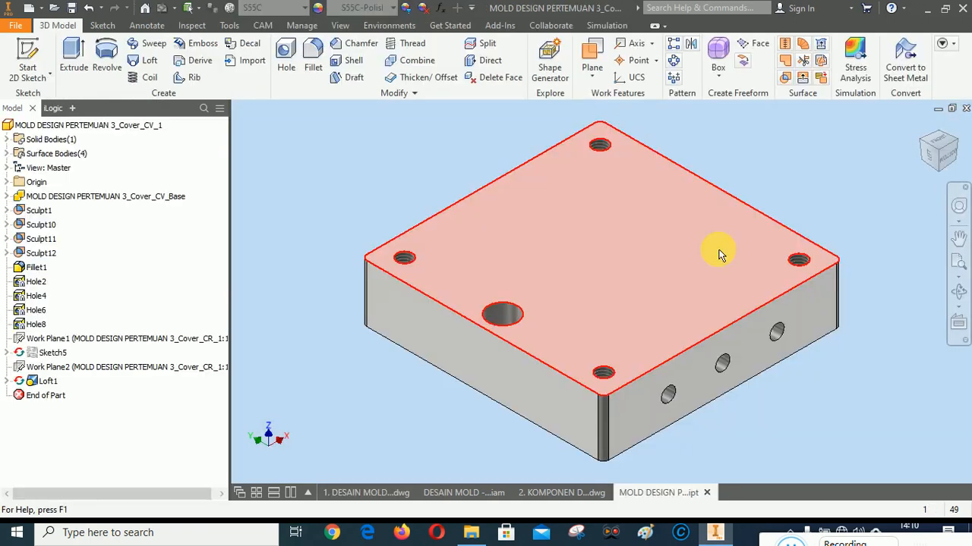
pyautogui.click(944, 176)
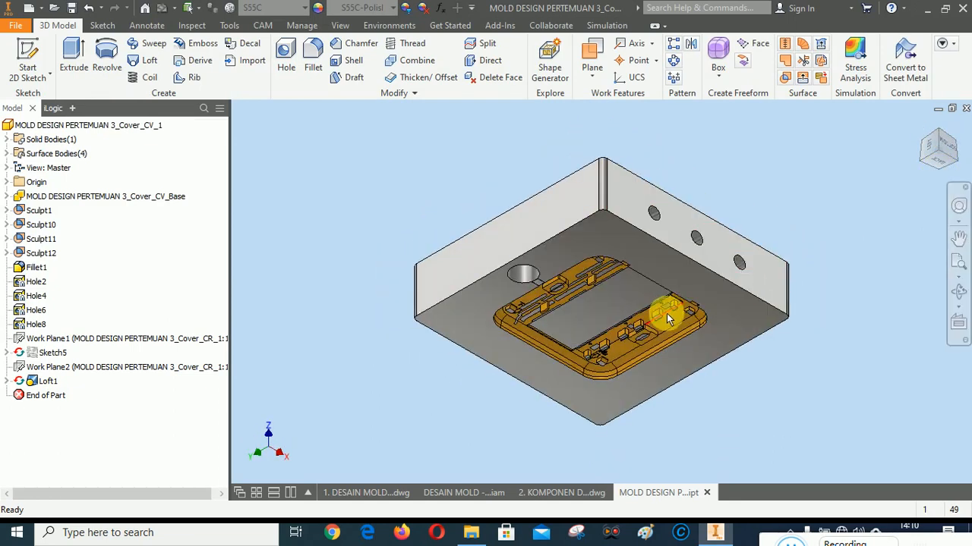
pyautogui.click(955, 153)
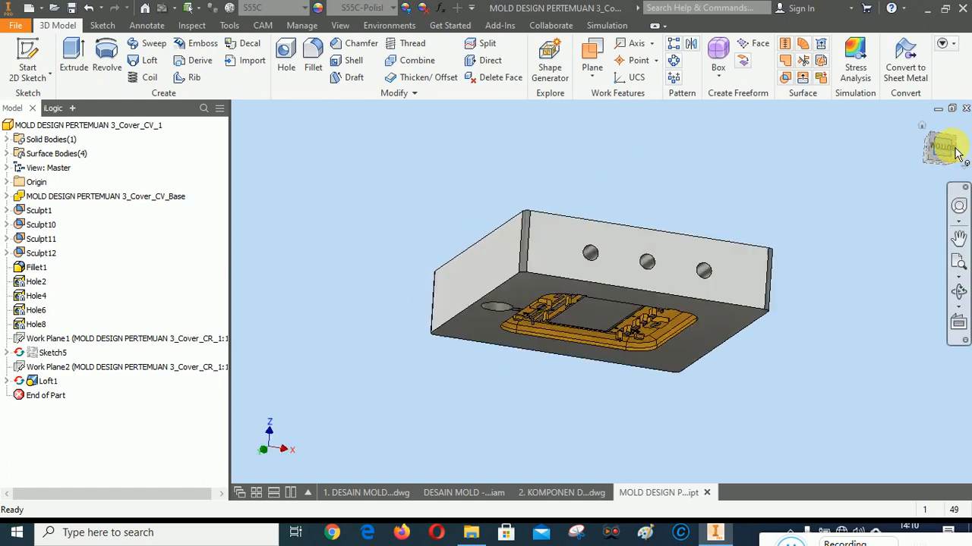
pyautogui.click(921, 126)
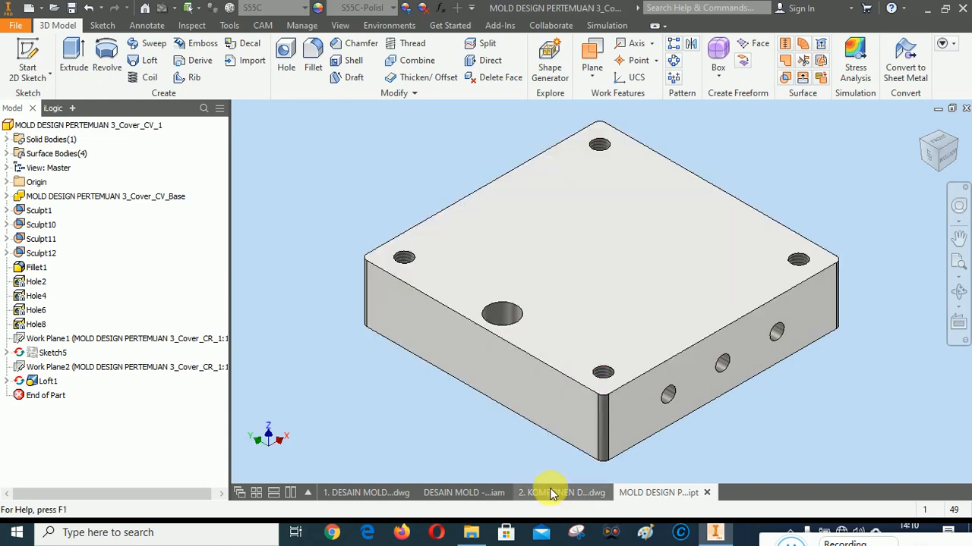
# In the component drawing, create a sheet from UDP TITLE BLOCK A3 with description INTI CAVITY - COVER, drawing name DETAIL DRAWING and number UDP-20-DMC-03
pyautogui.click(550, 490)
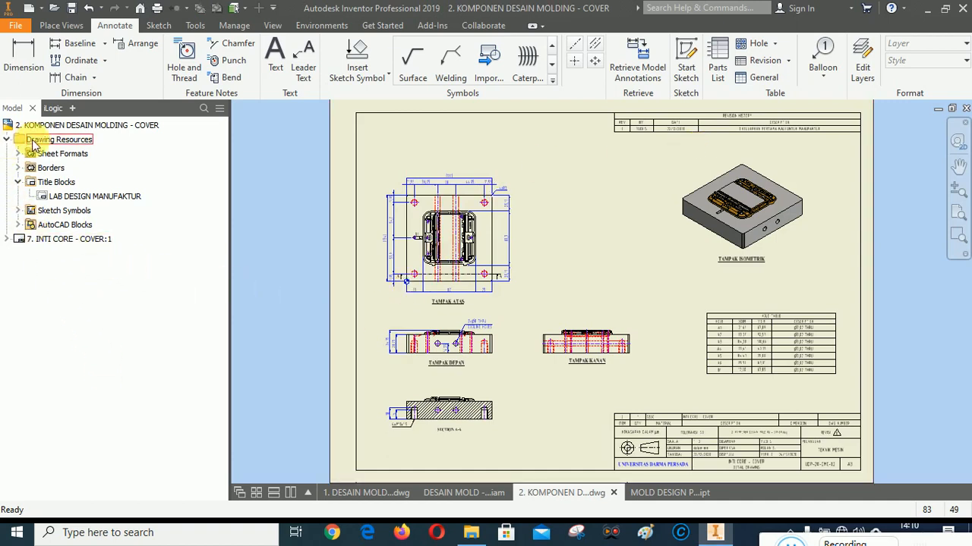
pyautogui.click(19, 154)
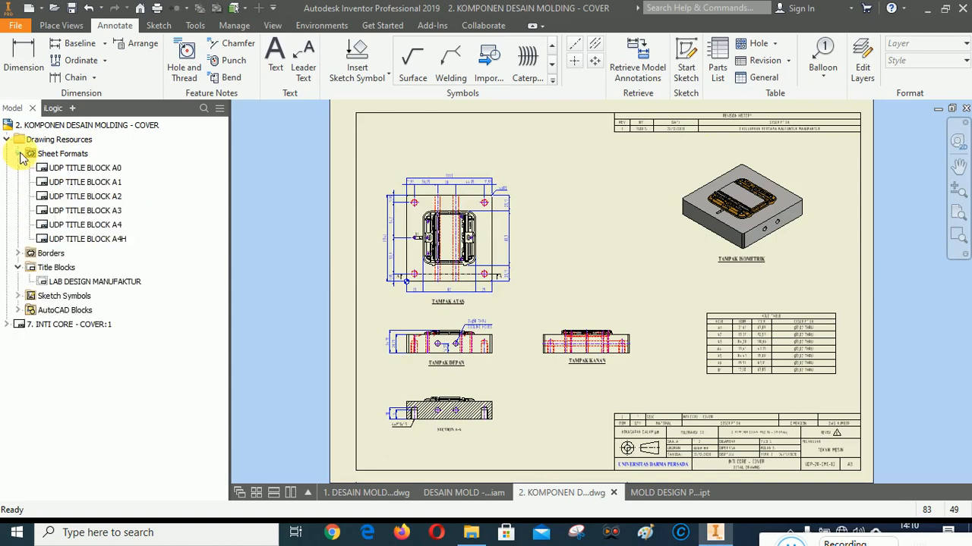
pyautogui.rightClick(74, 216)
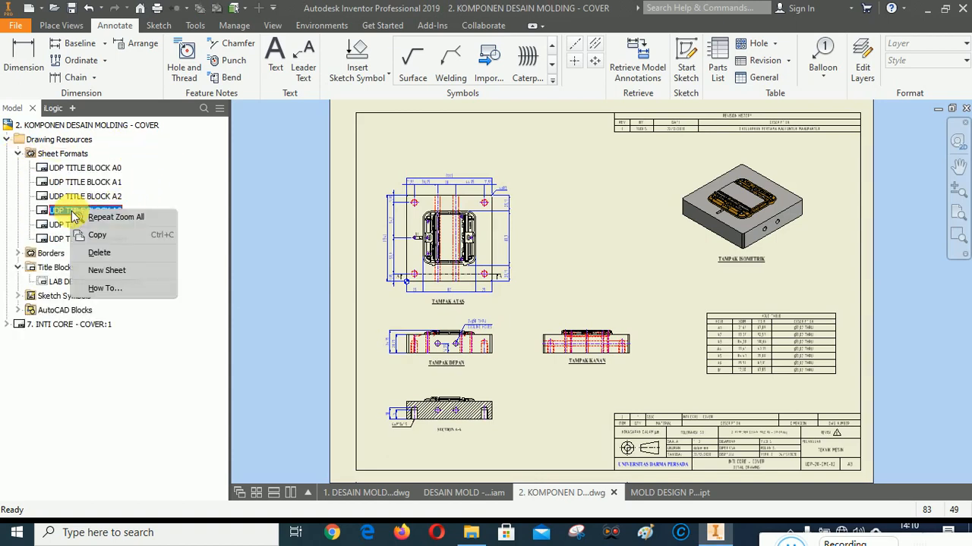
pyautogui.click(104, 272)
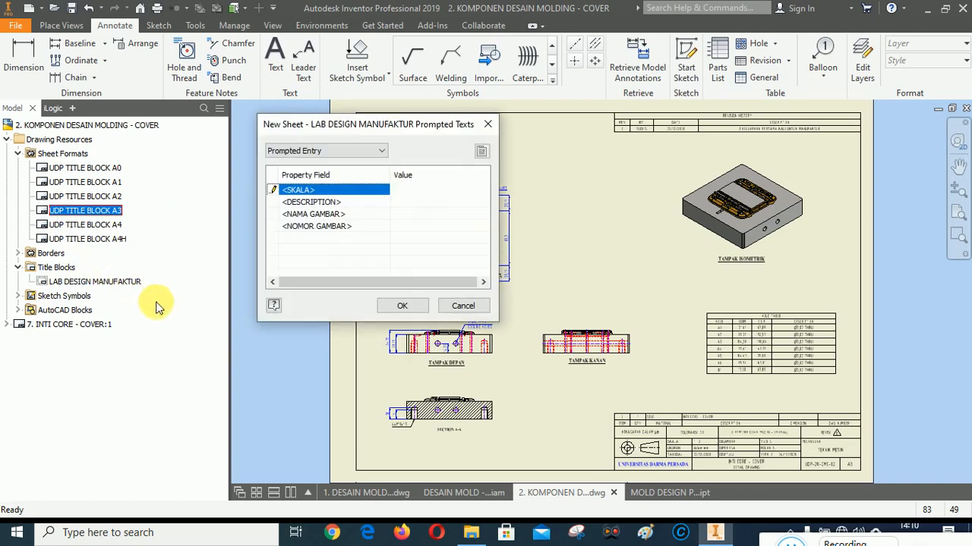
pyautogui.click(408, 203)
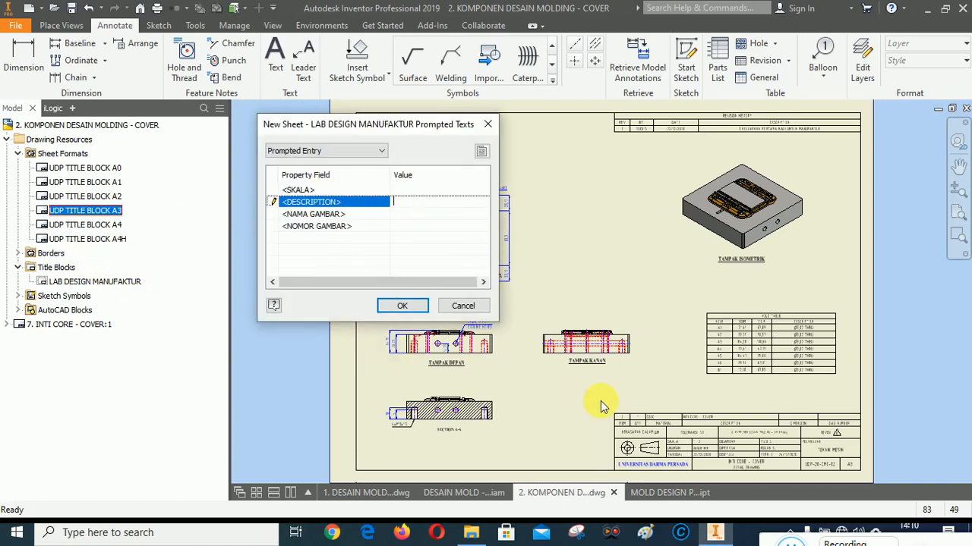
pyautogui.write('INTI CAVITY - COVER')
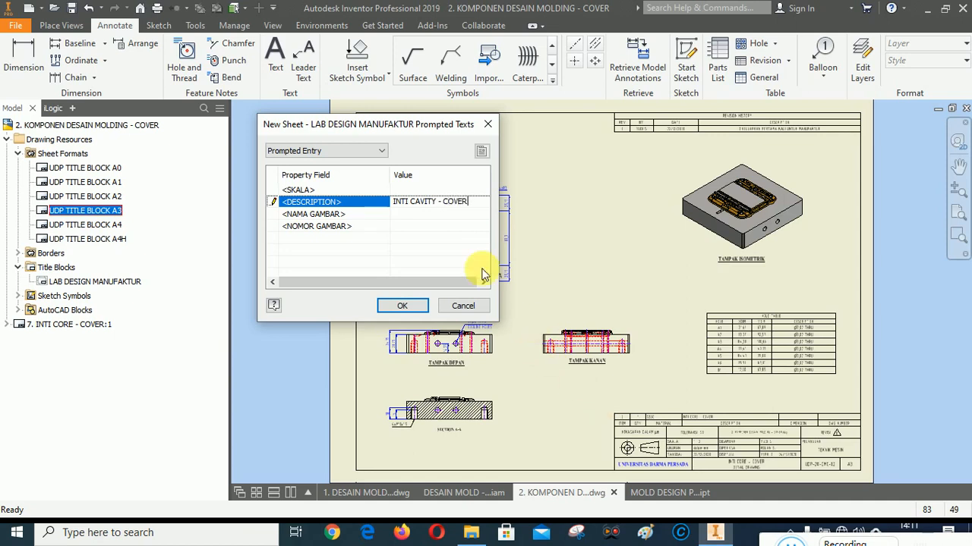
pyautogui.click(390, 213)
pyautogui.write('DETAIL DRAWING')
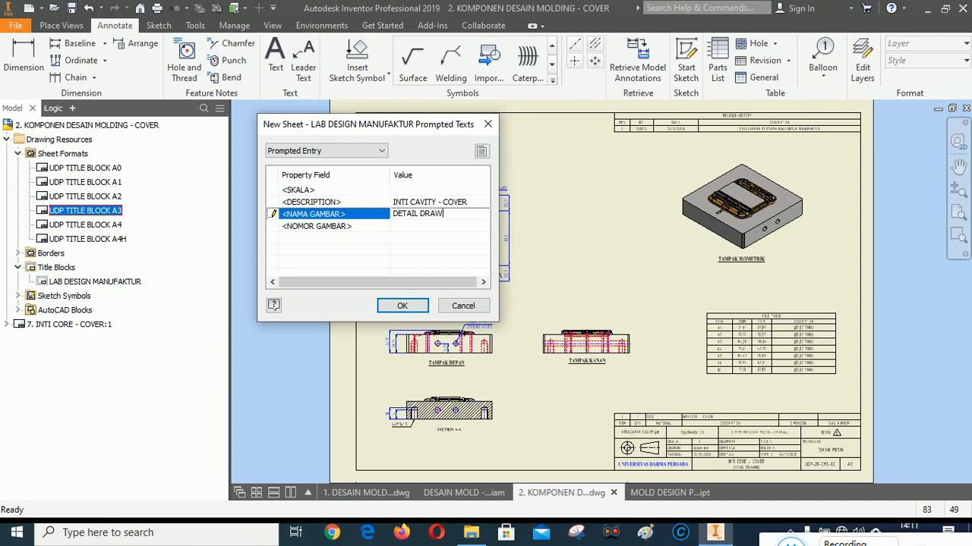
pyautogui.click(408, 227)
pyautogui.write('UDP-20-DMC-03')
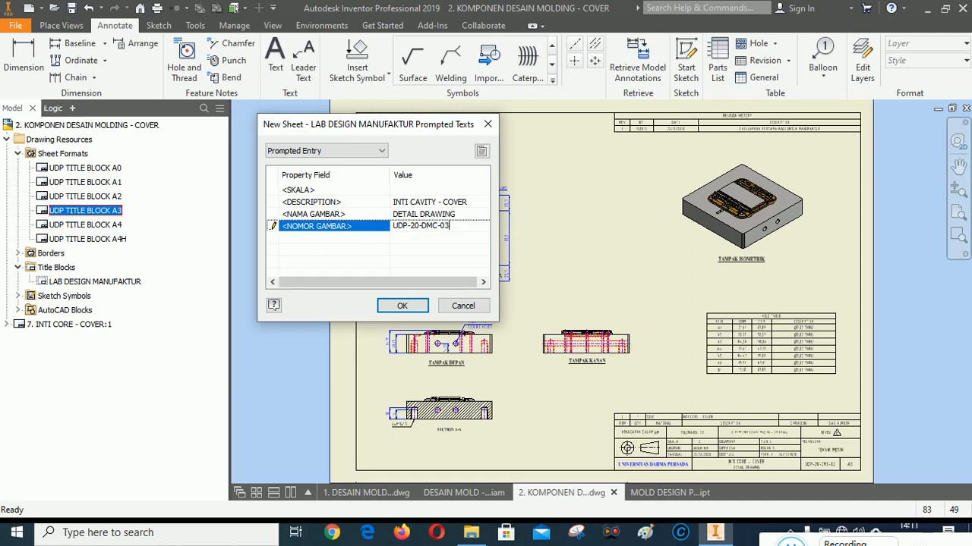
pyautogui.click(402, 305)
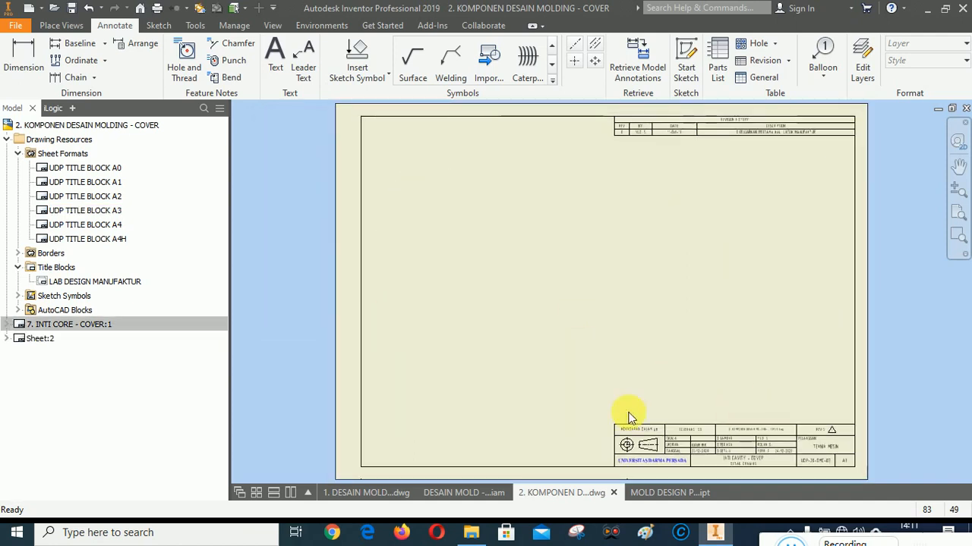
# Examine the title block entries on the new cavity sheet
pyautogui.scroll(-2, 793, 462)
pyautogui.scroll(-3, 746, 465)
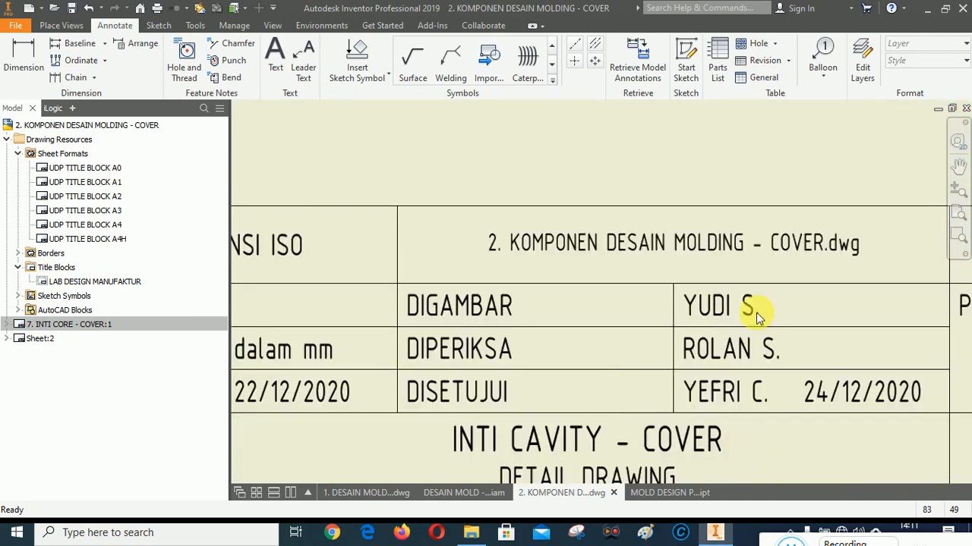
pyautogui.scroll(2, 757, 312)
pyautogui.scroll(1, 764, 288)
pyautogui.scroll(-2, 607, 345)
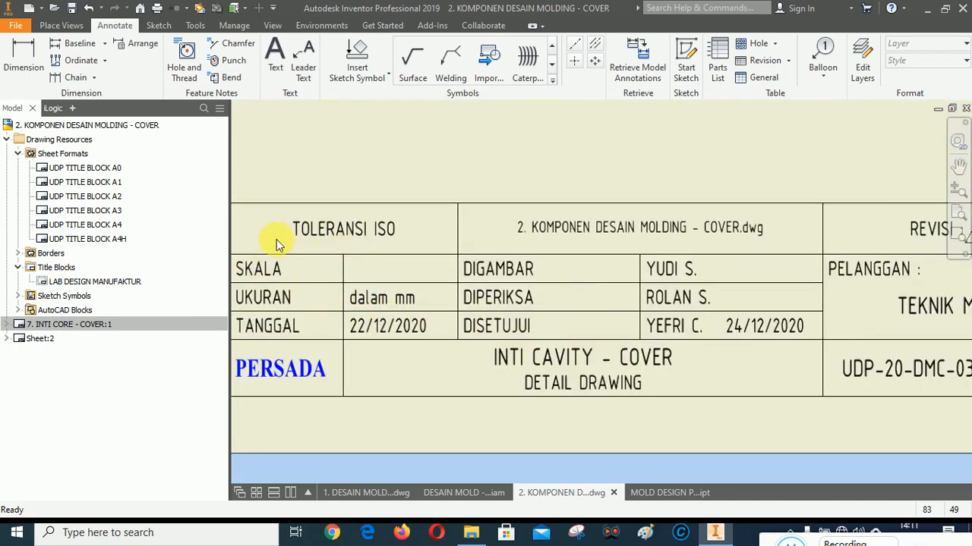
pyautogui.scroll(2, 403, 324)
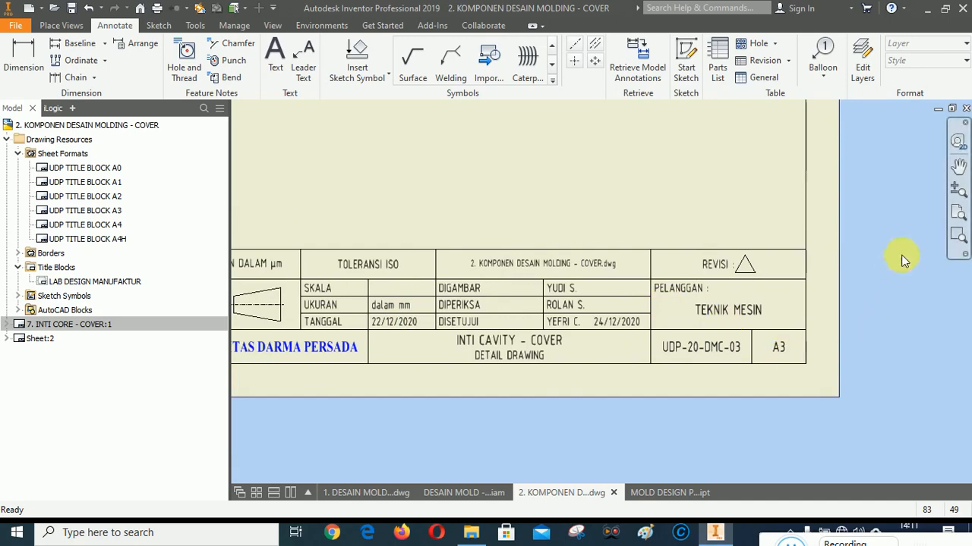
pyautogui.click(957, 214)
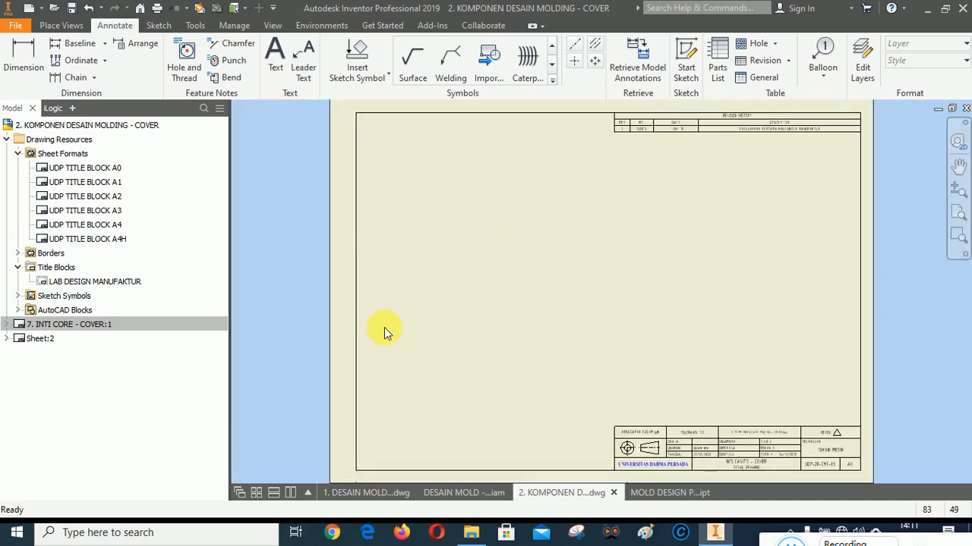
# Rename the new sheet as 8. INTI CAVITY - COVER
pyautogui.click(41, 339)
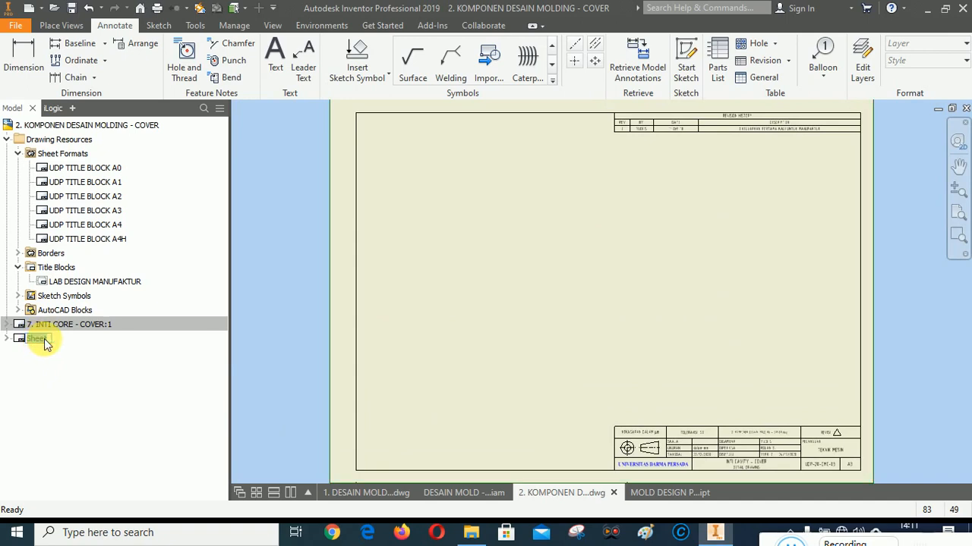
pyautogui.write('8. INTI CAVITY')
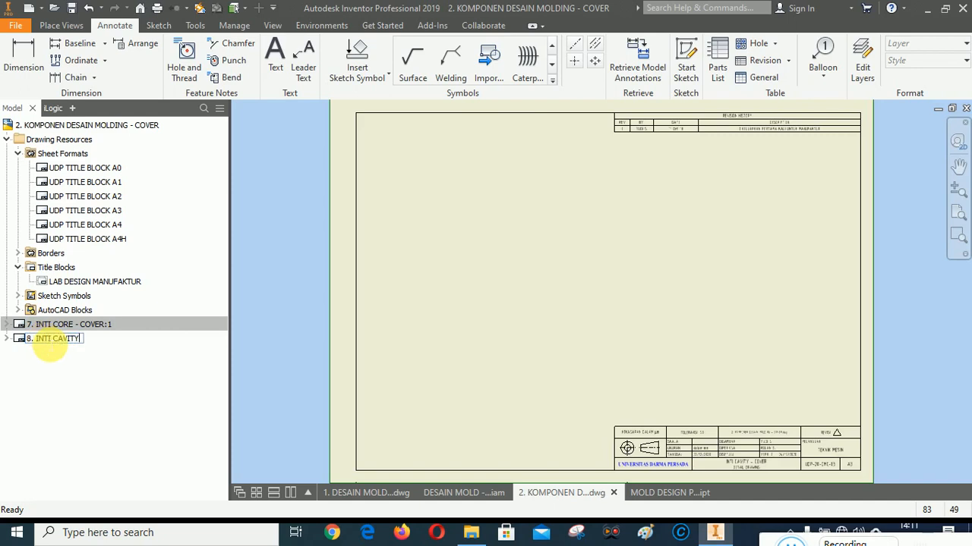
pyautogui.write(' - COVER')
pyautogui.press('Return')
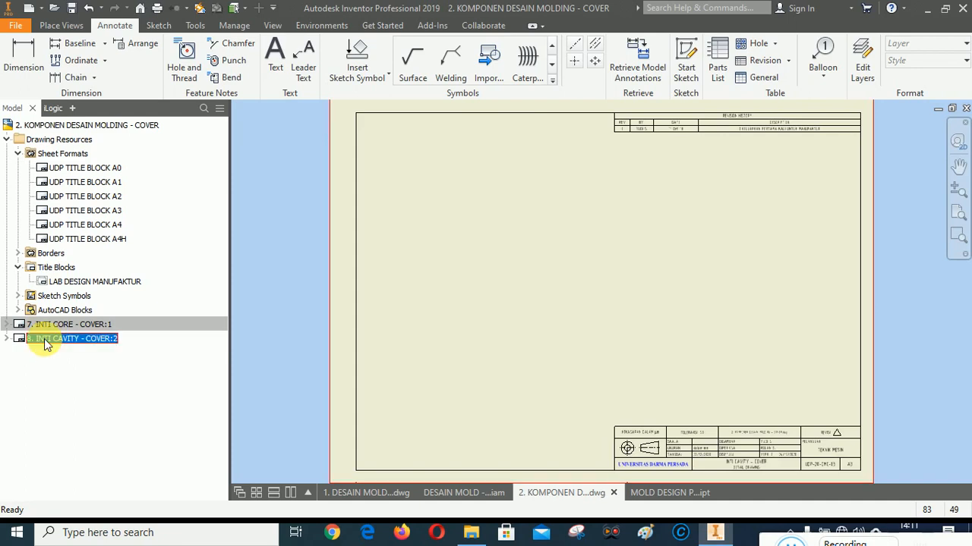
pyautogui.click(59, 373)
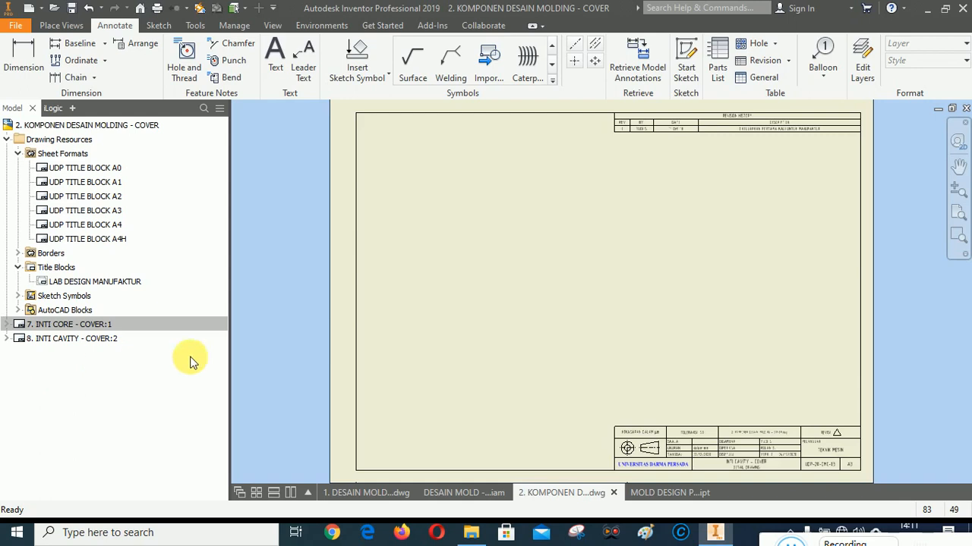
# Place a shaded 1:2 isometric view of the cavity's underside in the upper-right area of the blank INTI CAVITY - COVER sheet
pyautogui.click(666, 494)
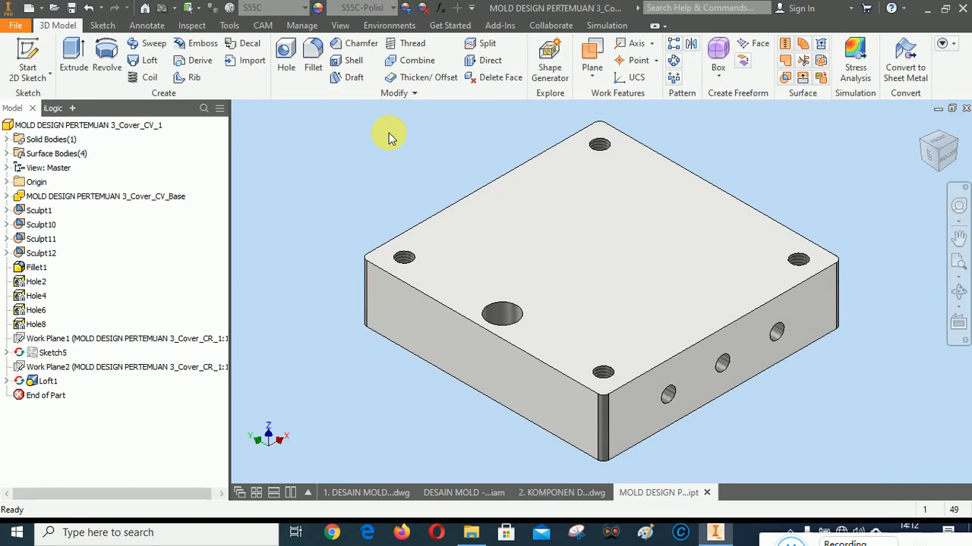
pyautogui.click(541, 495)
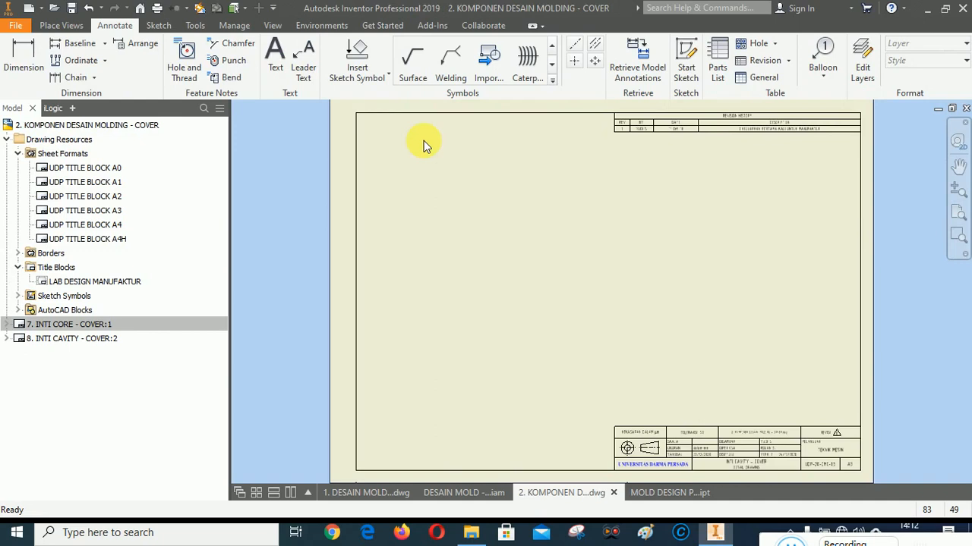
pyautogui.click(61, 26)
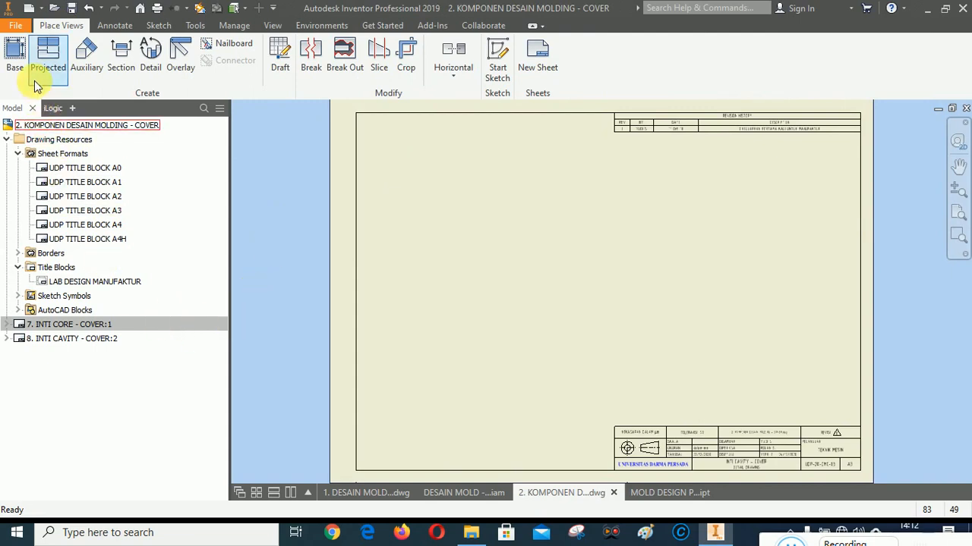
pyautogui.click(14, 53)
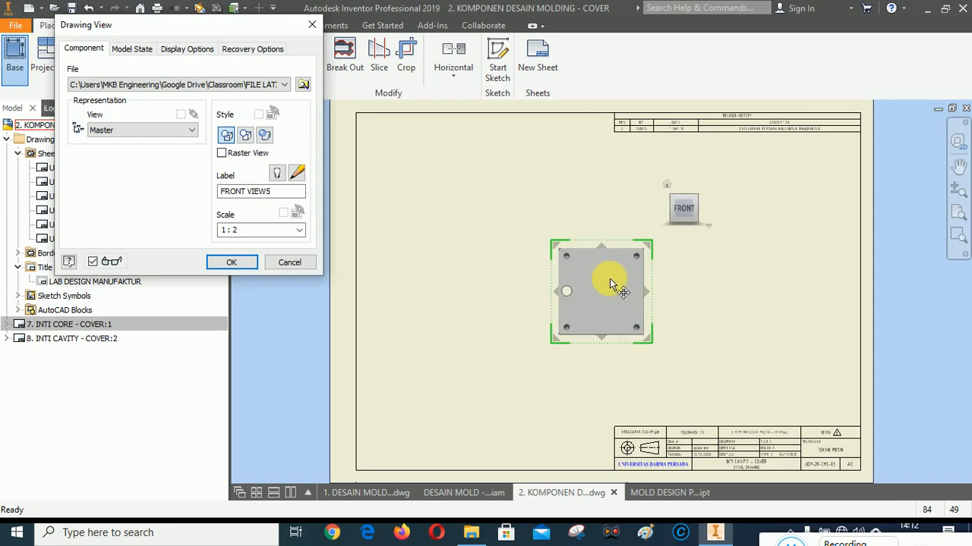
pyautogui.click(668, 188)
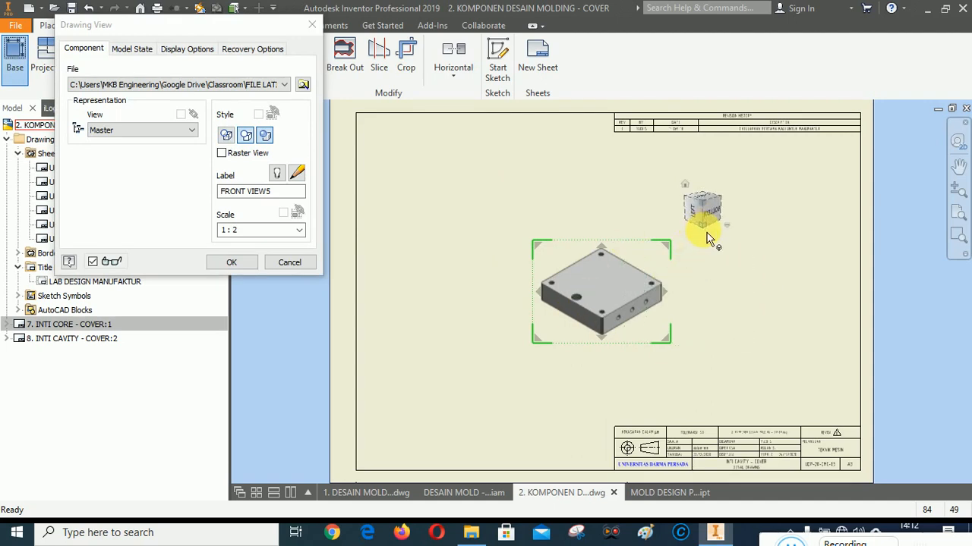
pyautogui.click(705, 232)
pyautogui.moveTo(608, 290)
pyautogui.mouseDown()
pyautogui.moveTo(731, 238)
pyautogui.moveTo(744, 207)
pyautogui.mouseUp()
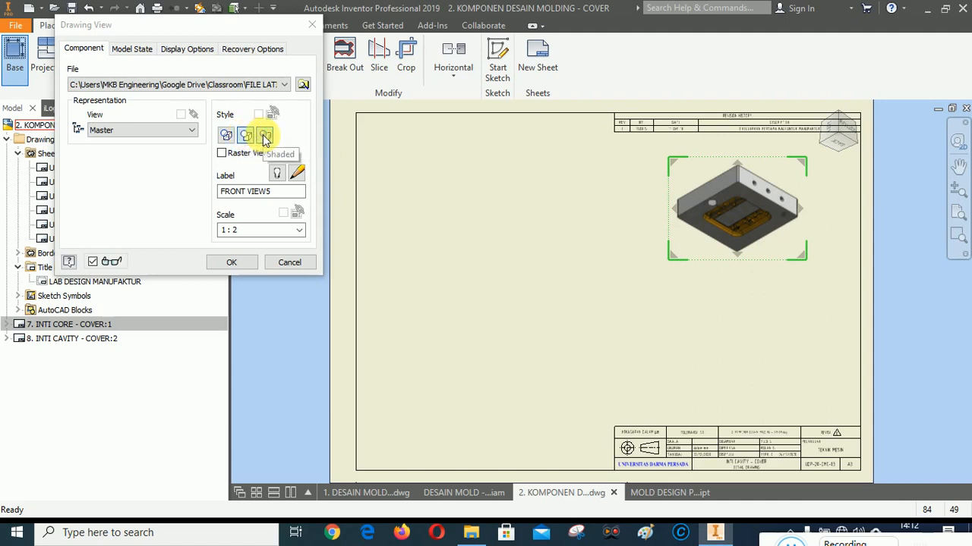
pyautogui.moveTo(741, 212); pyautogui.dragTo(738, 211)
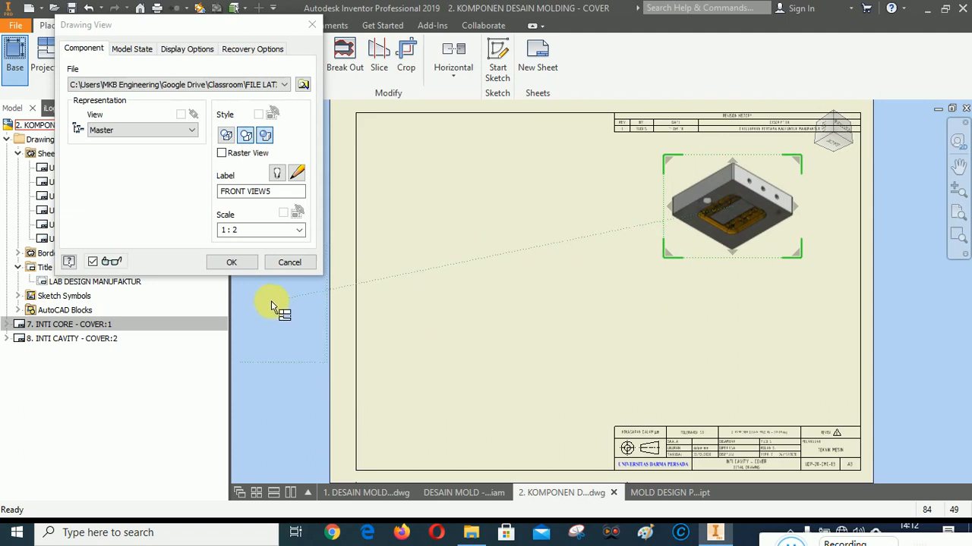
pyautogui.click(187, 48)
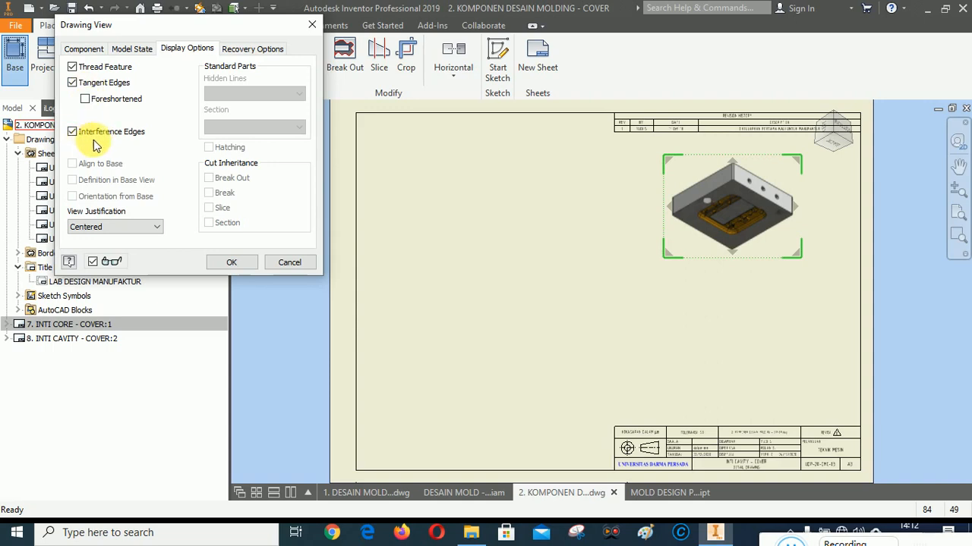
pyautogui.click(232, 262)
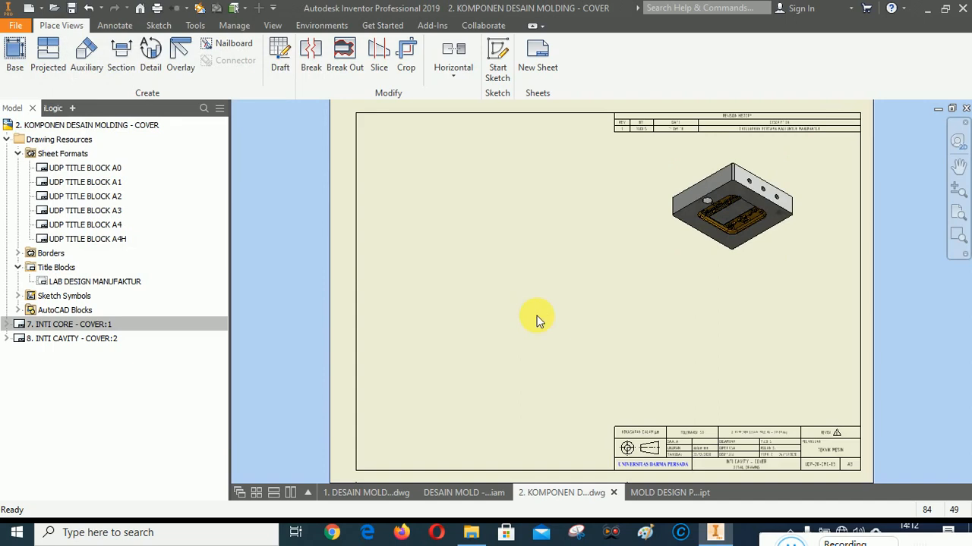
# Place a 1:2 base view of the cavity's three-hole side with projected side and underside views, showing hidden lines and tangent edges
pyautogui.click(15, 50)
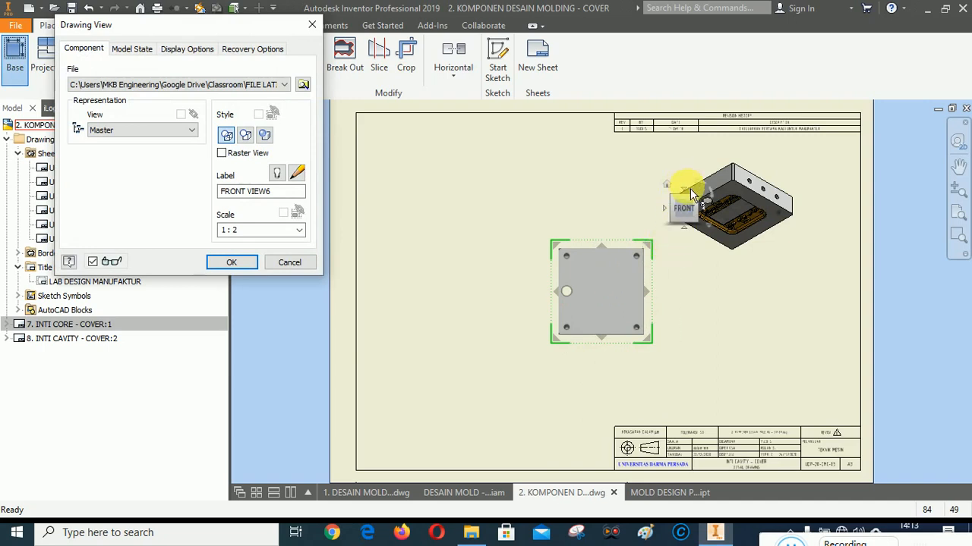
pyautogui.click(687, 229)
pyautogui.moveTo(591, 293); pyautogui.dragTo(457, 243)
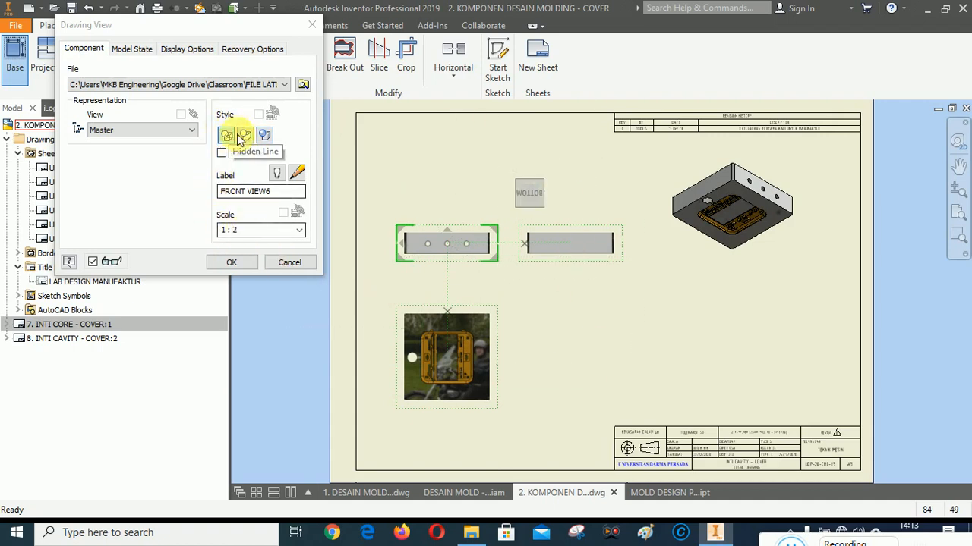
pyautogui.click(182, 48)
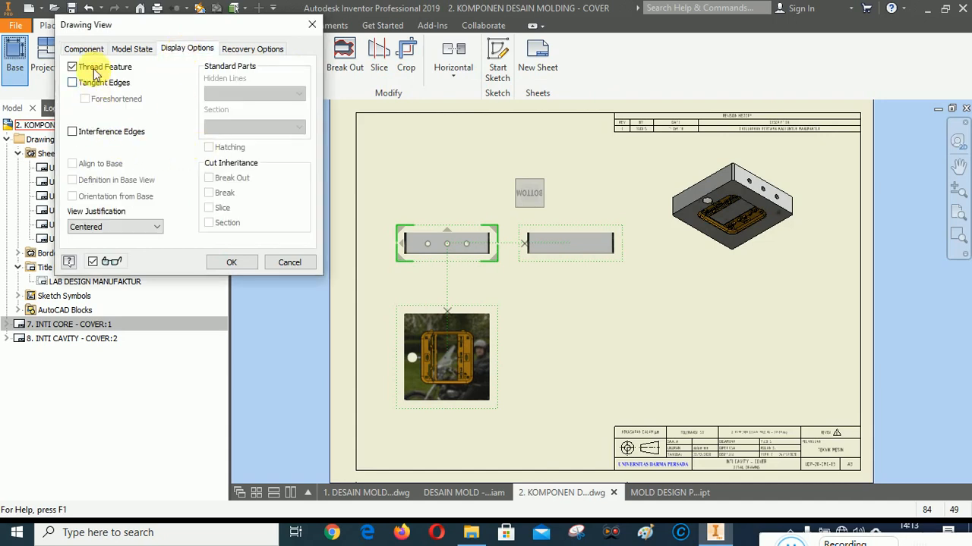
pyautogui.click(73, 83)
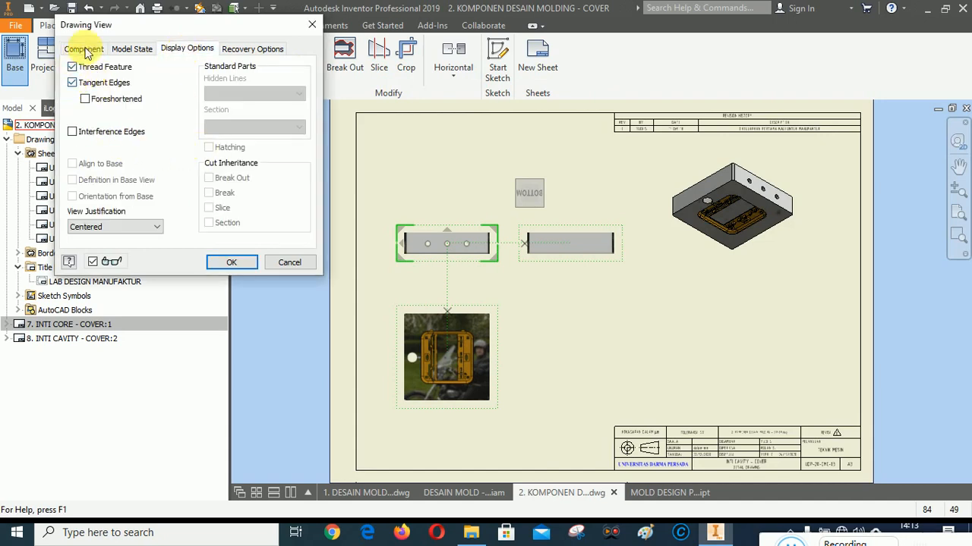
pyautogui.click(229, 262)
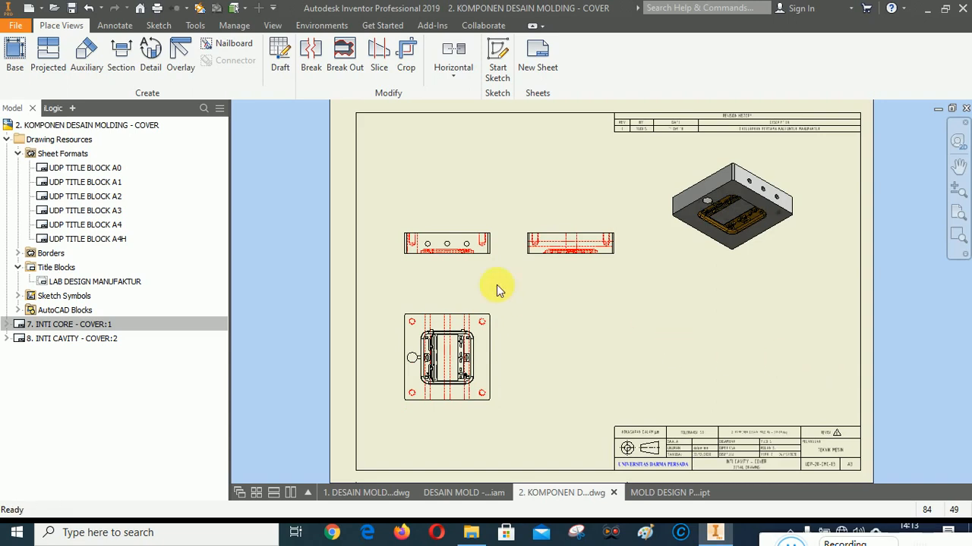
# Examine the hidden lines of the threaded holes, cooling channels and cavity pocket across the three orthographic views
pyautogui.scroll(4, 427, 246)
pyautogui.scroll(-2, 377, 245)
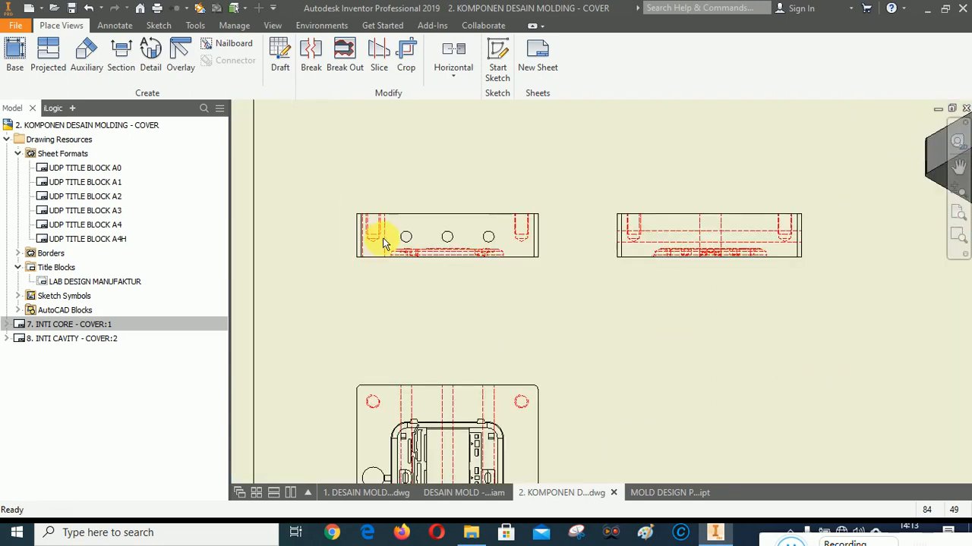
pyautogui.scroll(-2, 390, 336)
pyautogui.scroll(3, 391, 369)
pyautogui.scroll(1, 390, 336)
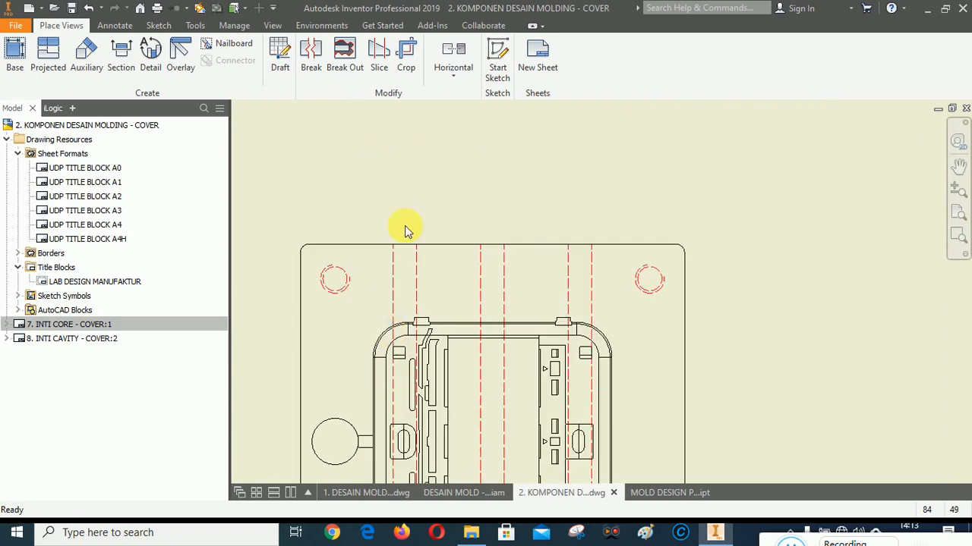
pyautogui.scroll(-2, 406, 224)
pyautogui.scroll(-2, 402, 277)
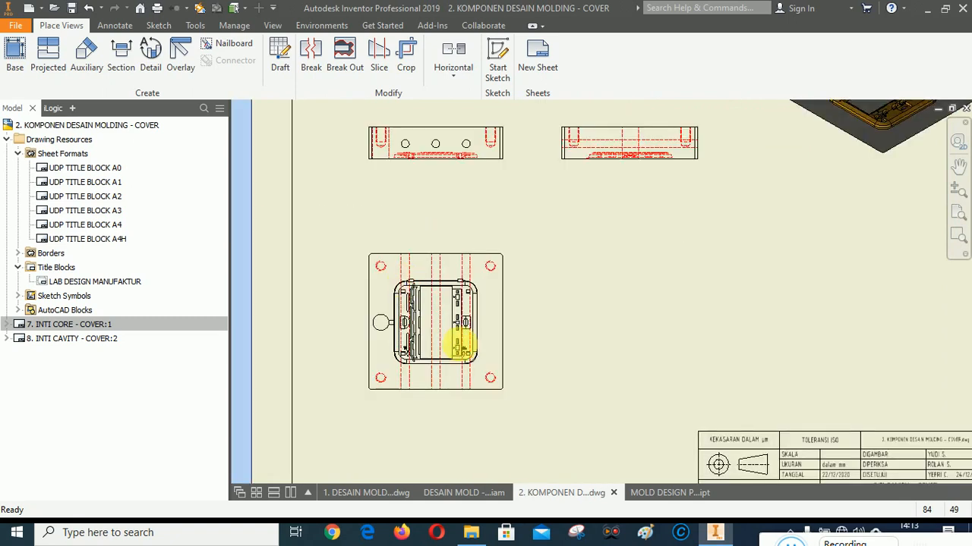
pyautogui.scroll(3, 385, 135)
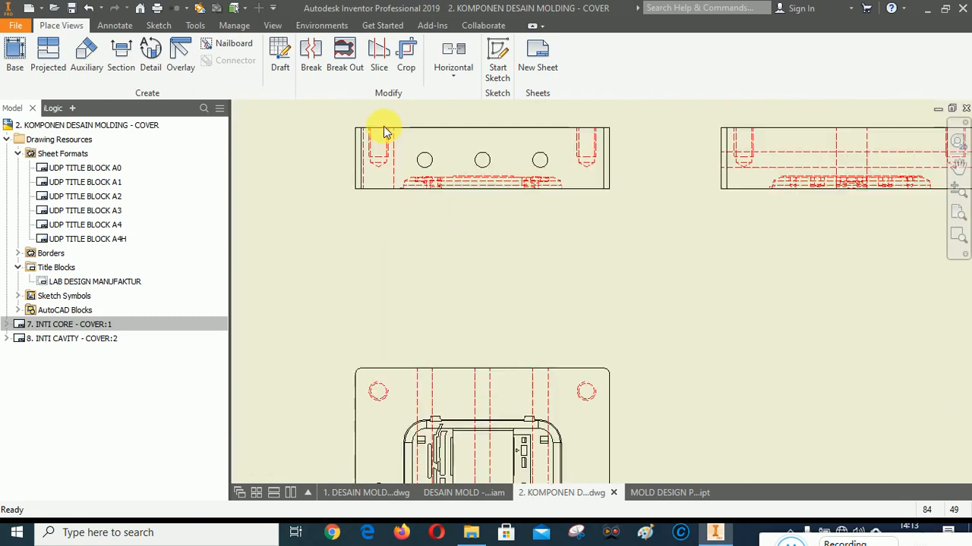
pyautogui.scroll(-3, 400, 247)
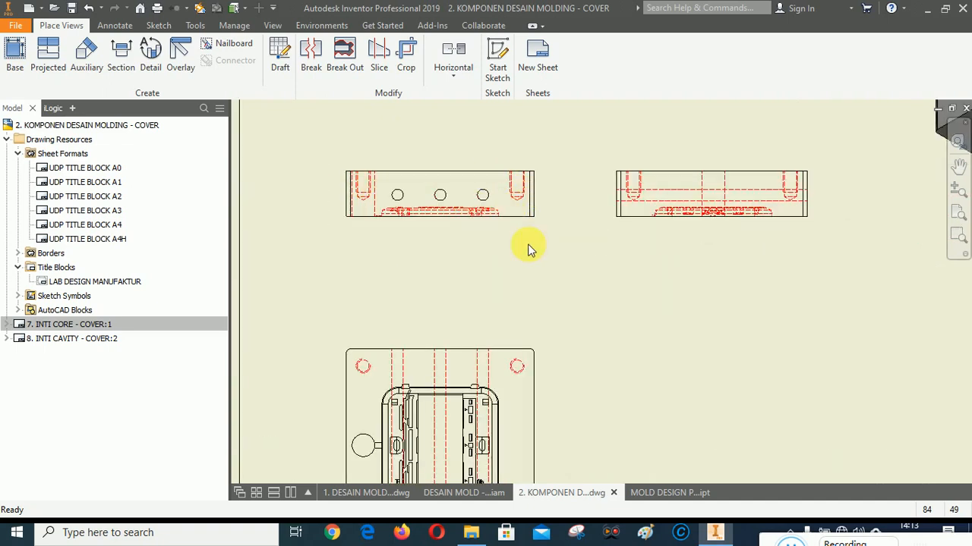
pyautogui.scroll(3, 357, 193)
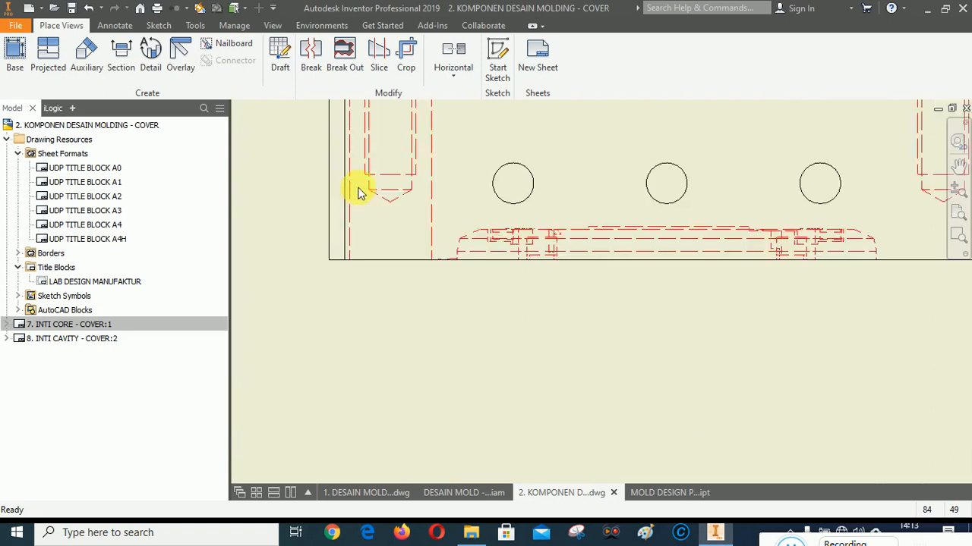
pyautogui.scroll(-2, 311, 245)
pyautogui.scroll(-2, 445, 210)
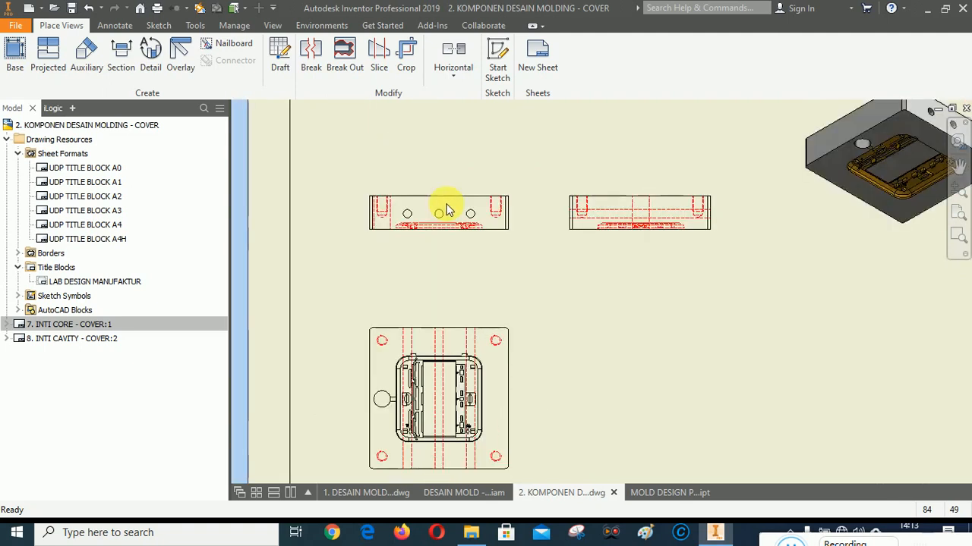
pyautogui.scroll(3, 445, 386)
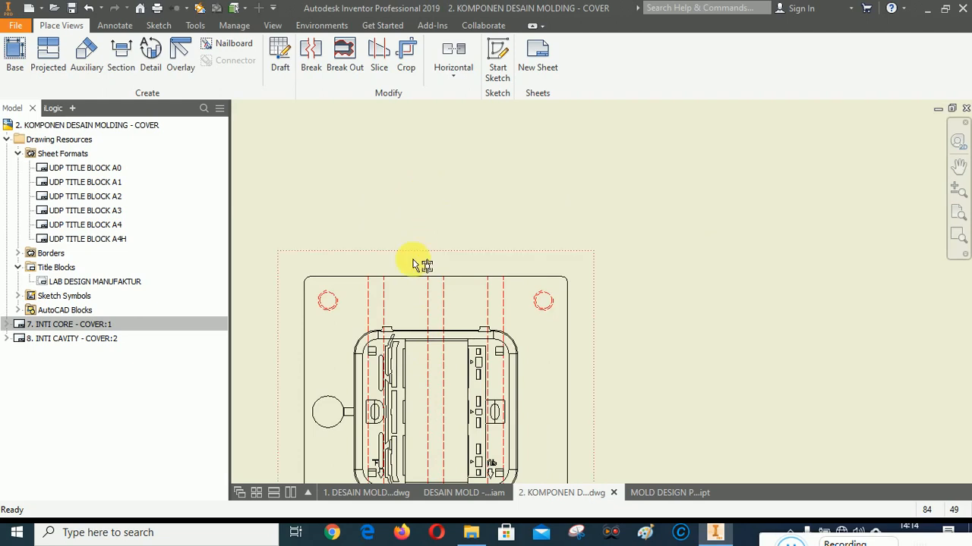
pyautogui.scroll(-2, 416, 261)
pyautogui.scroll(3, 386, 309)
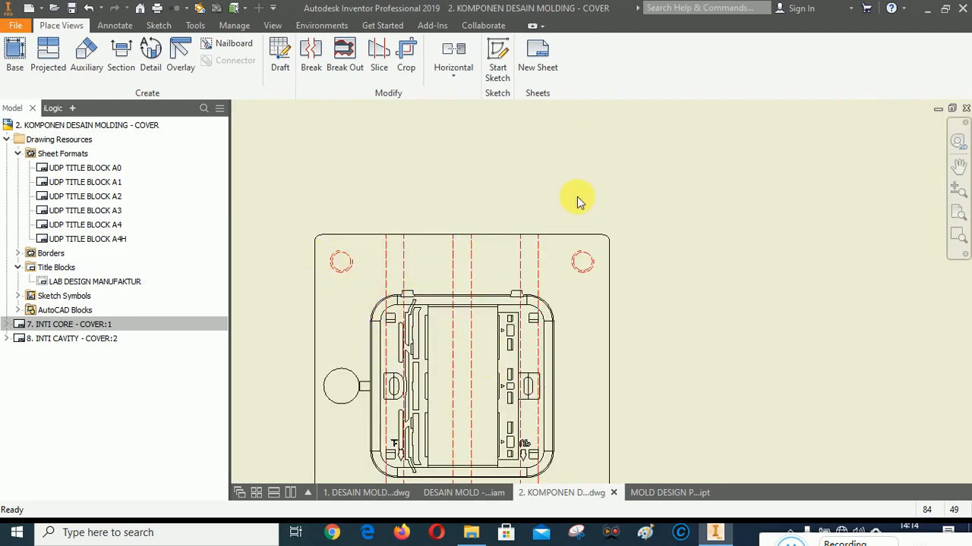
# Define a horizontal section line through the upper two corner holes of the underside view
pyautogui.click(119, 52)
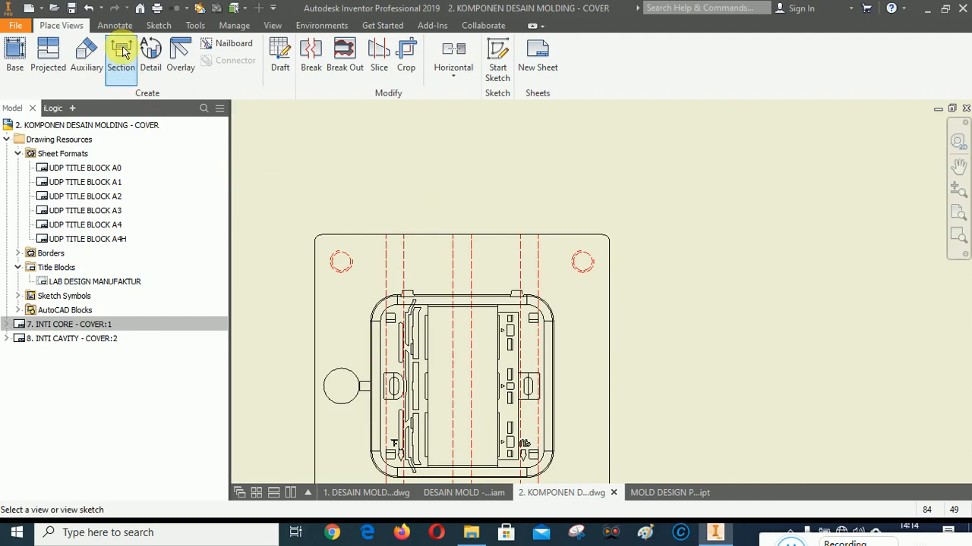
pyautogui.click(430, 264)
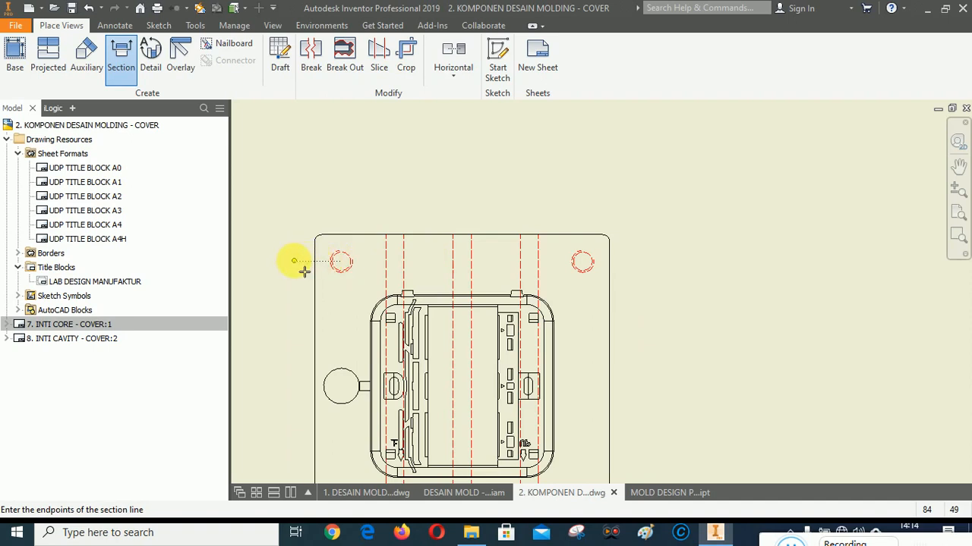
pyautogui.click(295, 262)
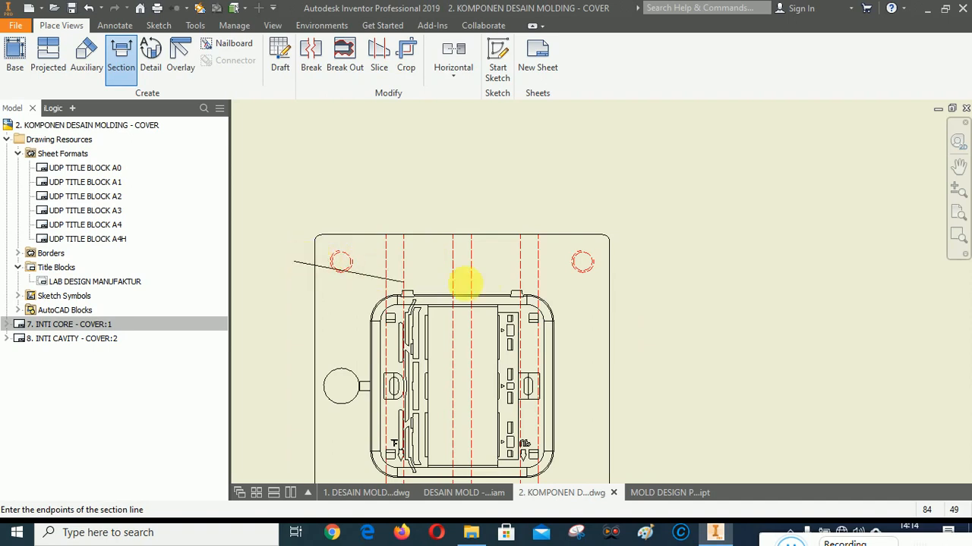
pyautogui.click(638, 266)
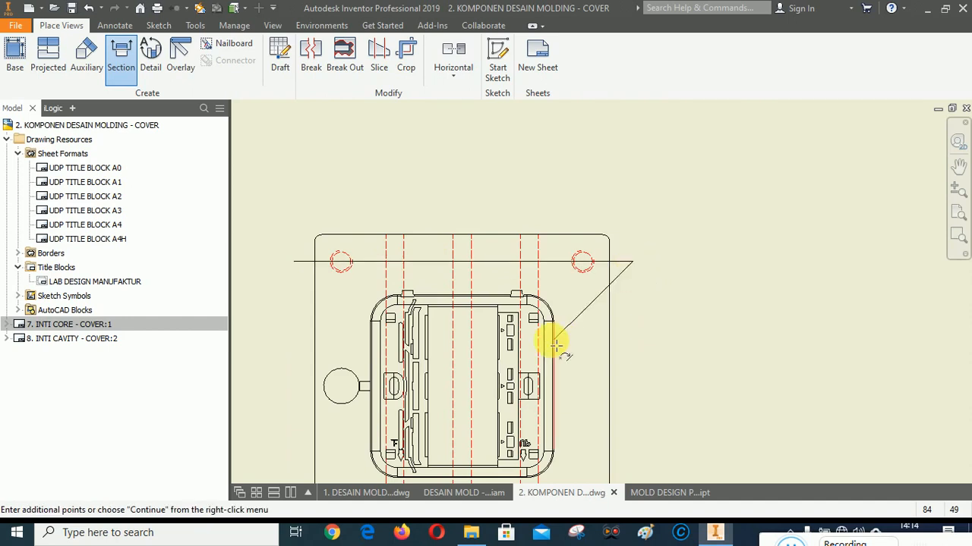
pyautogui.scroll(-5, 559, 327)
pyautogui.rightClick(585, 279)
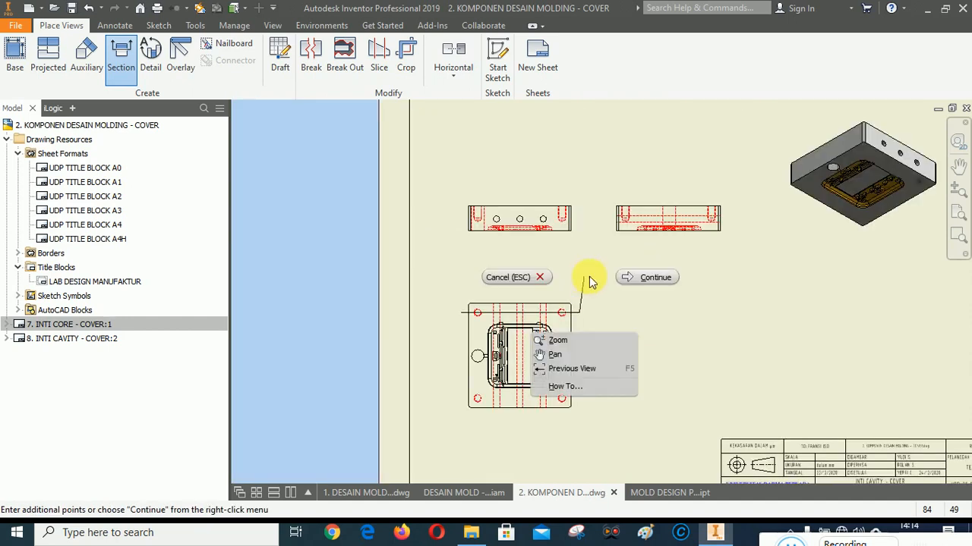
pyautogui.click(650, 276)
# Set the section view identifier to A and place the full-depth 1:2 section above the three-hole side view
pyautogui.scroll(2, 668, 220)
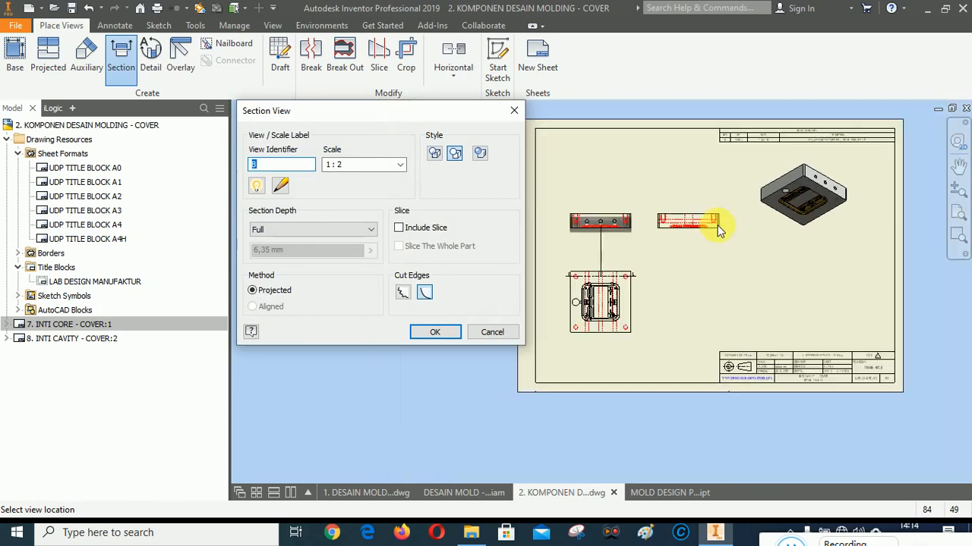
pyautogui.scroll(2, 614, 193)
pyautogui.scroll(-2, 606, 175)
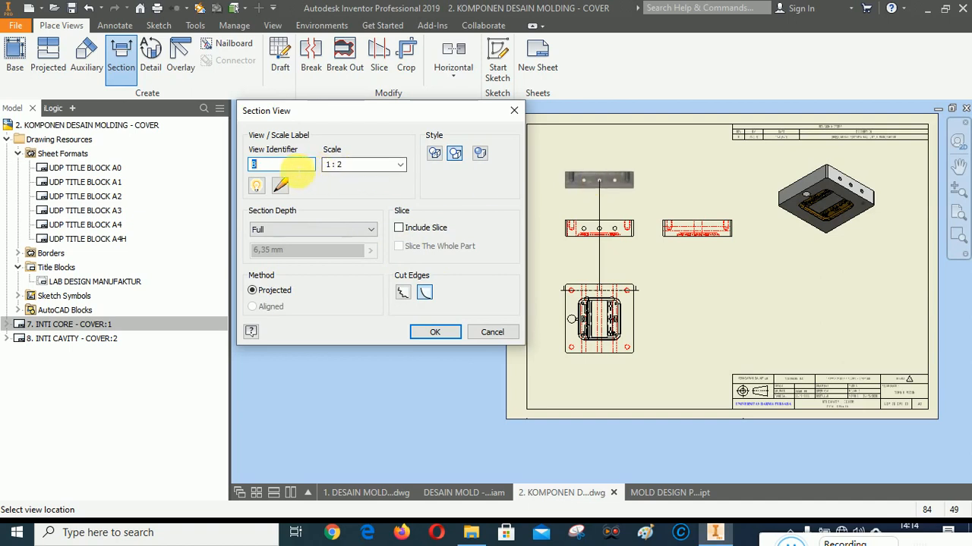
pyautogui.write('A')
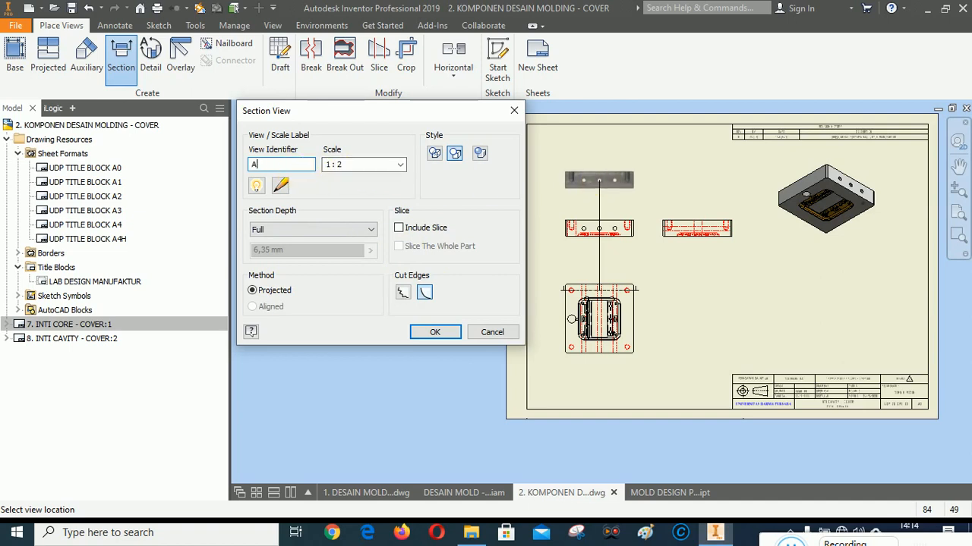
pyautogui.click(608, 179)
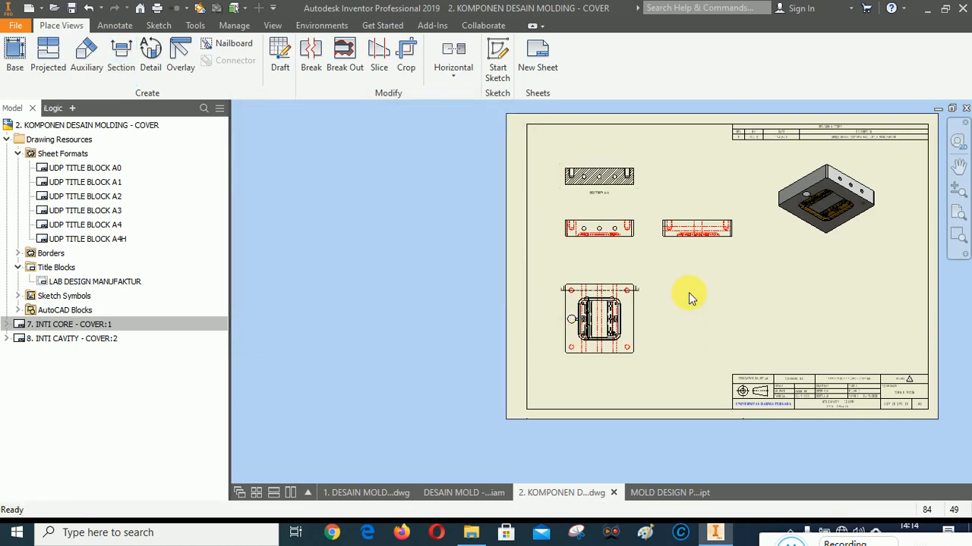
# Inspect the threaded hole in section A-A and compare it with the section line on the underside view
pyautogui.scroll(5, 598, 180)
pyautogui.scroll(6, 494, 162)
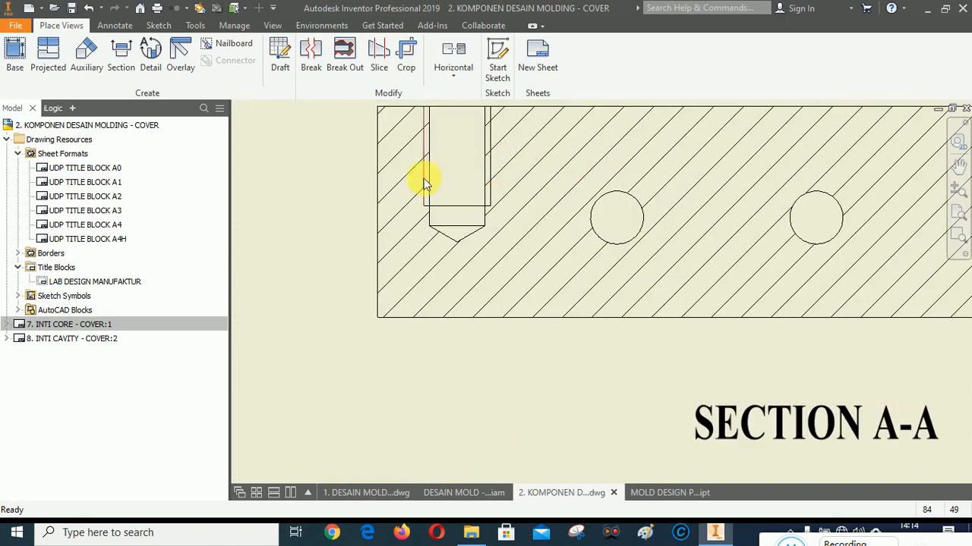
pyautogui.scroll(-9, 423, 174)
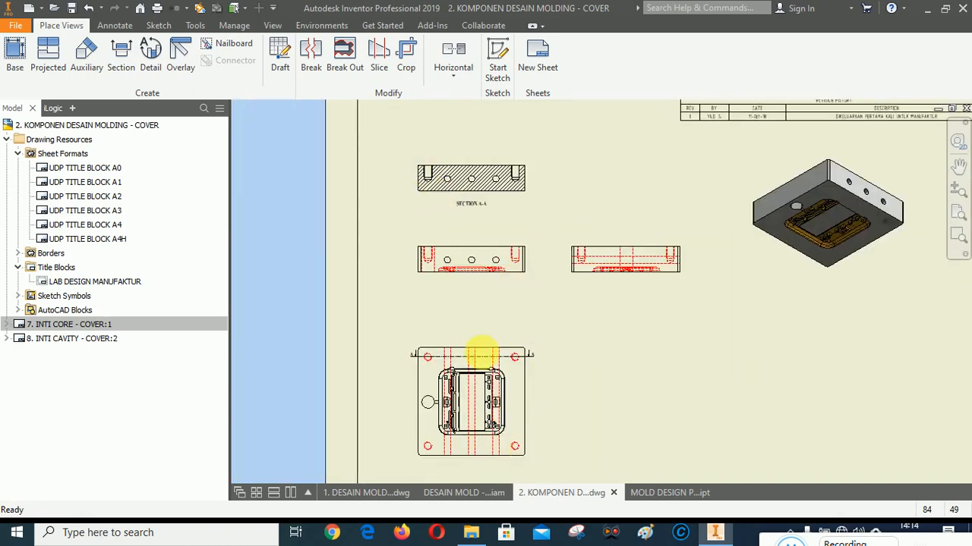
pyautogui.scroll(-3, 463, 364)
pyautogui.scroll(4, 461, 404)
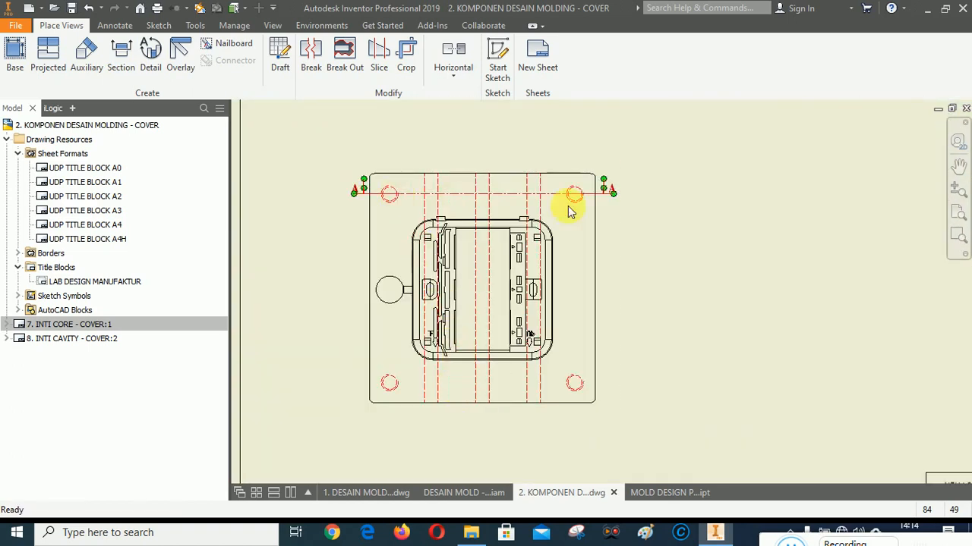
# Start a parts list on the sheet using the assembly DESAIN MOLD - COVER.iam as its source
pyautogui.scroll(2, 461, 381)
pyautogui.scroll(-4, 493, 372)
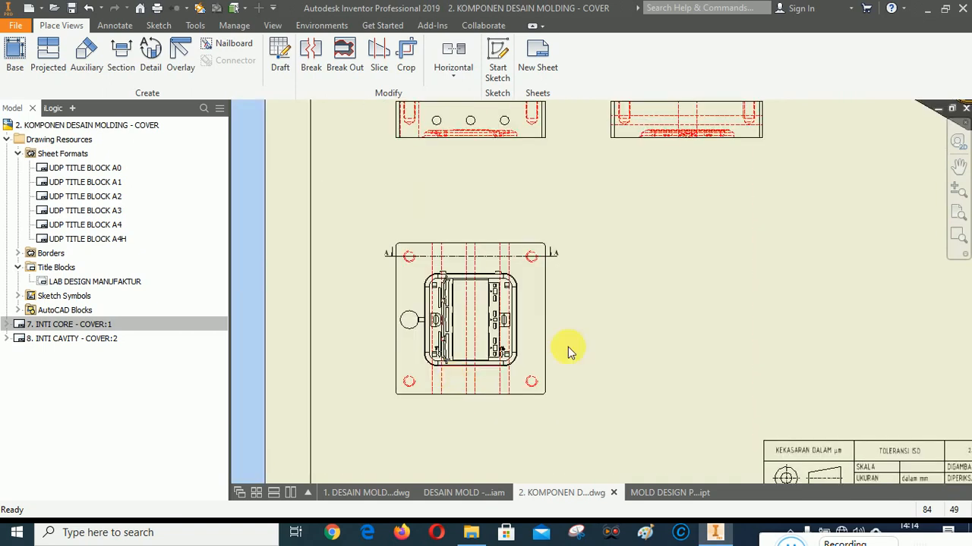
pyautogui.click(958, 216)
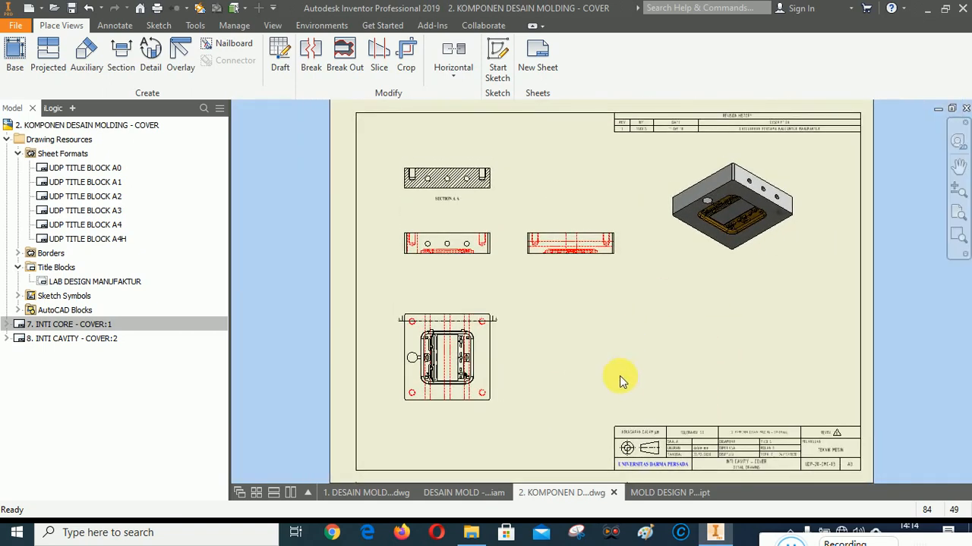
pyautogui.click(957, 237)
pyautogui.moveTo(369, 150)
pyautogui.mouseDown()
pyautogui.moveTo(462, 232)
pyautogui.moveTo(887, 438)
pyautogui.moveTo(896, 458)
pyautogui.mouseUp()
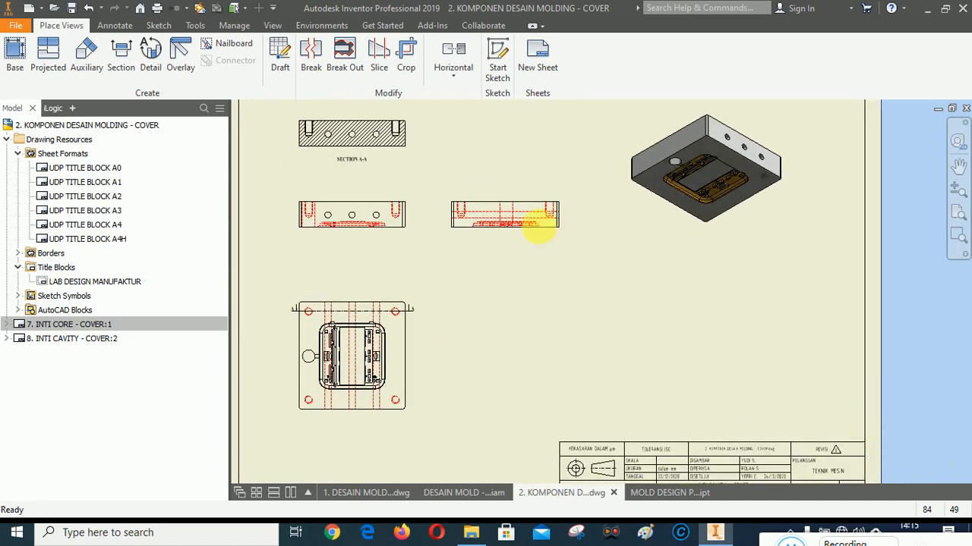
pyautogui.click(114, 25)
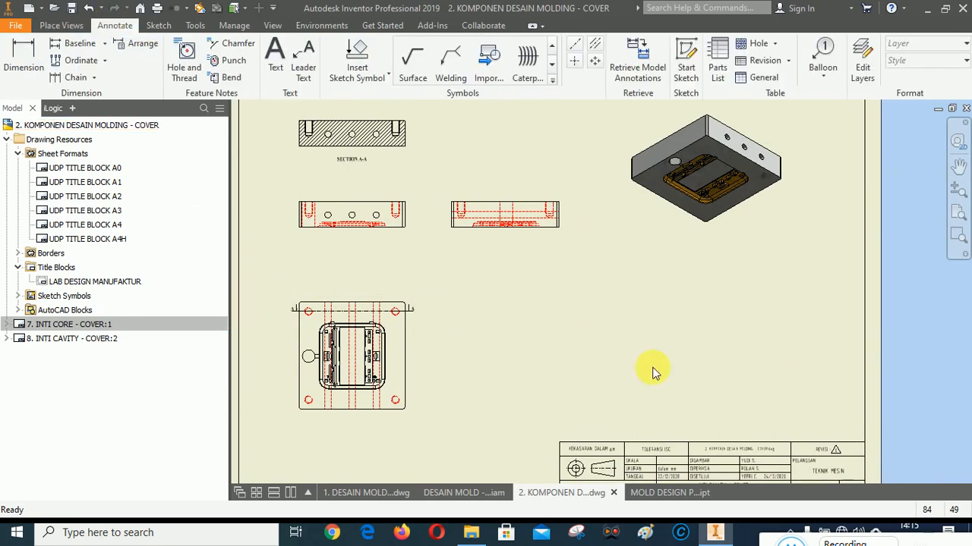
pyautogui.click(718, 55)
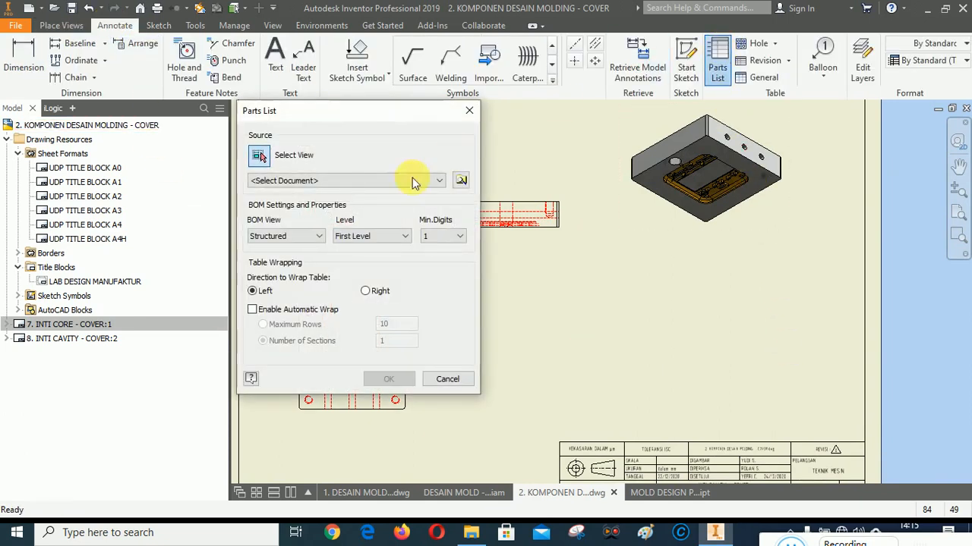
pyautogui.click(287, 181)
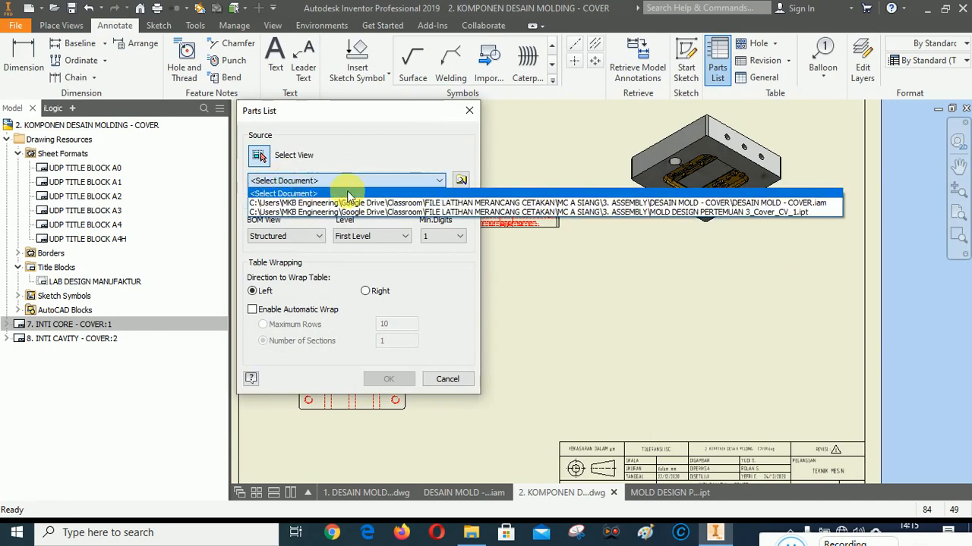
pyautogui.click(587, 203)
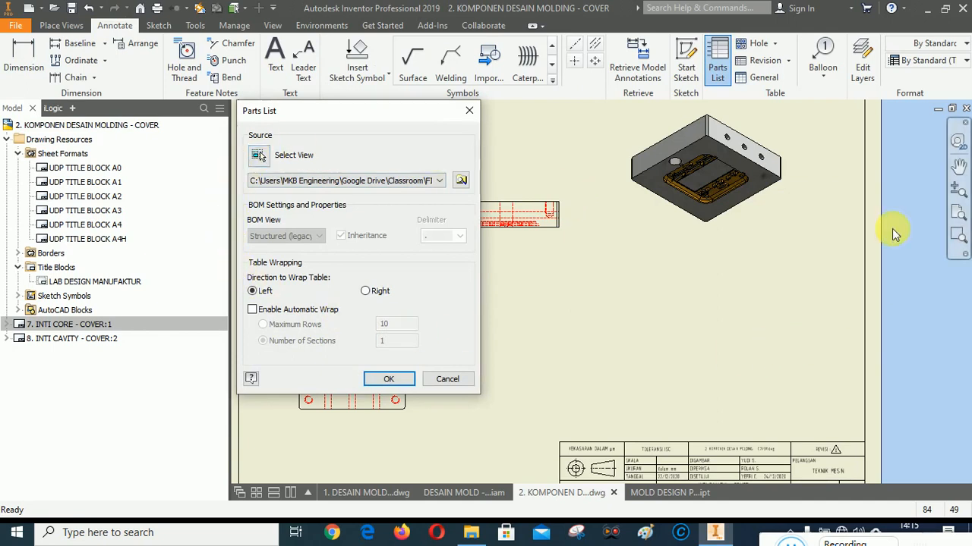
# Apply the SMT A3 A4 parts list style and place the table directly above the title block
pyautogui.click(934, 60)
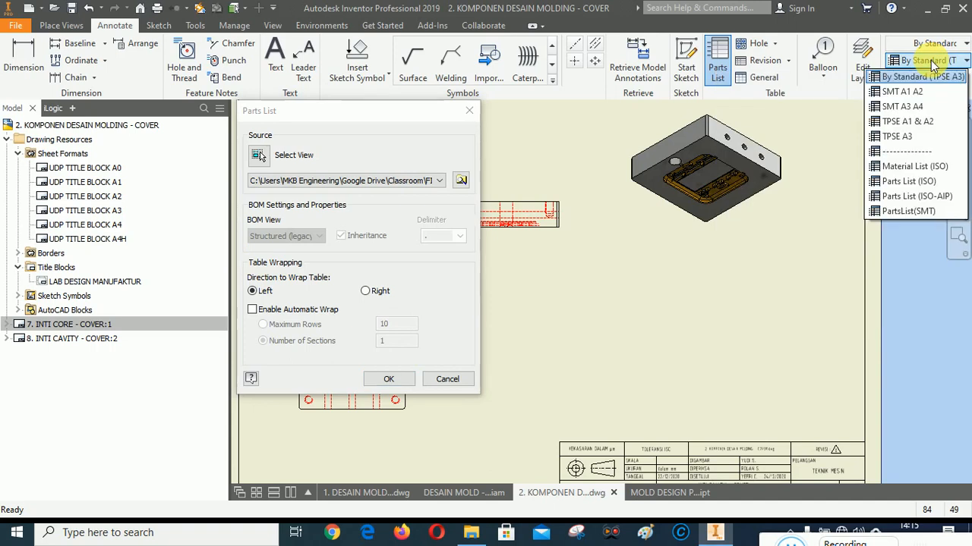
pyautogui.click(917, 107)
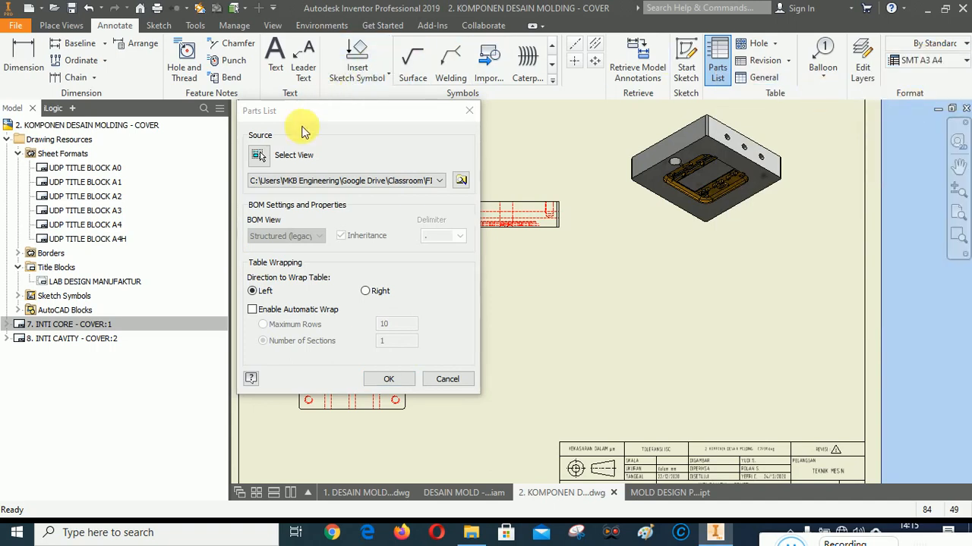
pyautogui.click(387, 378)
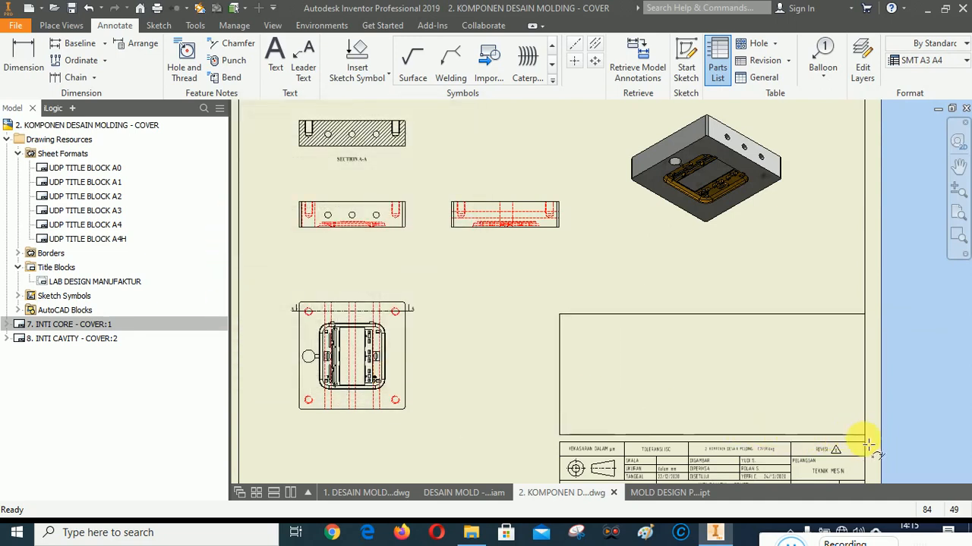
pyautogui.click(867, 448)
pyautogui.click(816, 543)
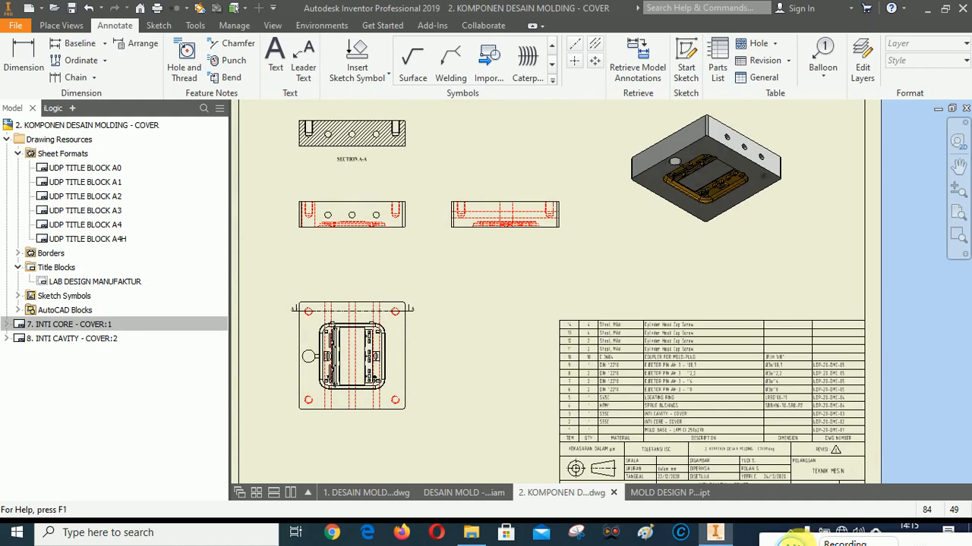
# Open the parts list above the title block for editing
pyautogui.moveTo(347, 445)
pyautogui.mouseDown()
pyautogui.moveTo(767, 533)
pyautogui.moveTo(751, 536)
pyautogui.mouseUp()
pyautogui.scroll(5, 646, 429)
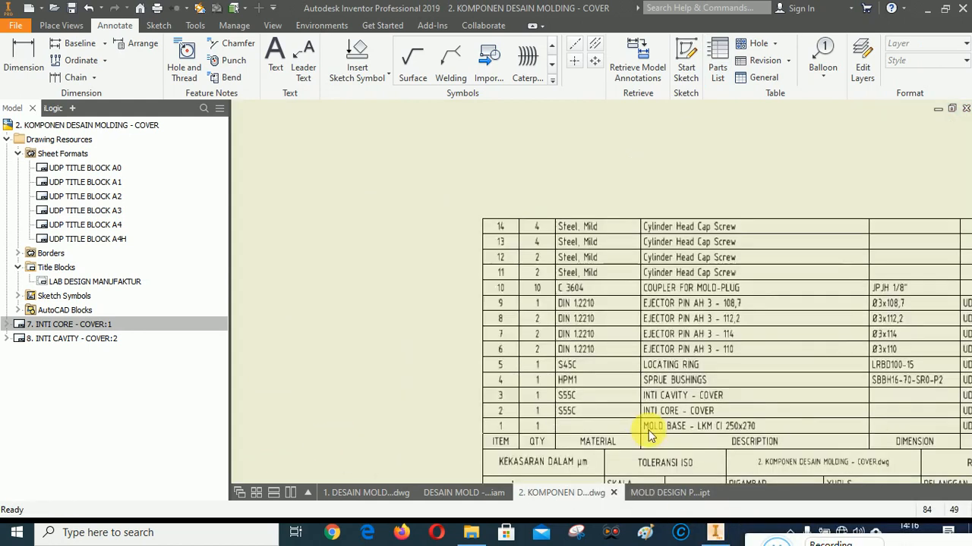
pyautogui.scroll(-5, 413, 297)
pyautogui.click(501, 296)
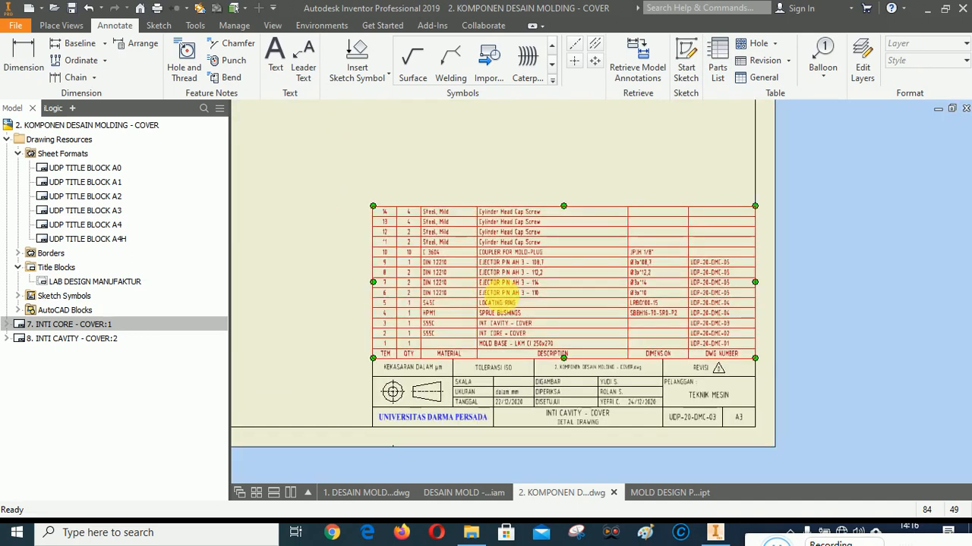
pyautogui.rightClick(519, 282)
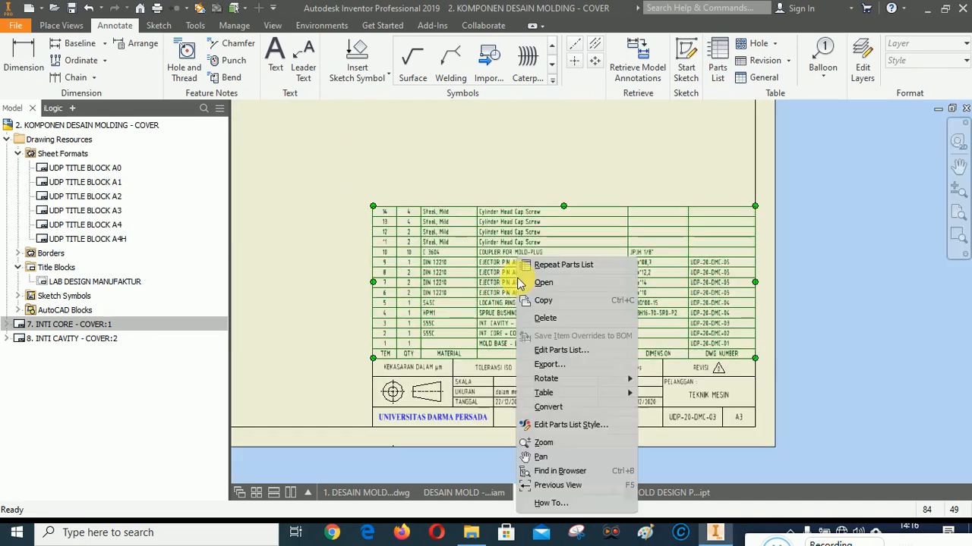
pyautogui.click(558, 350)
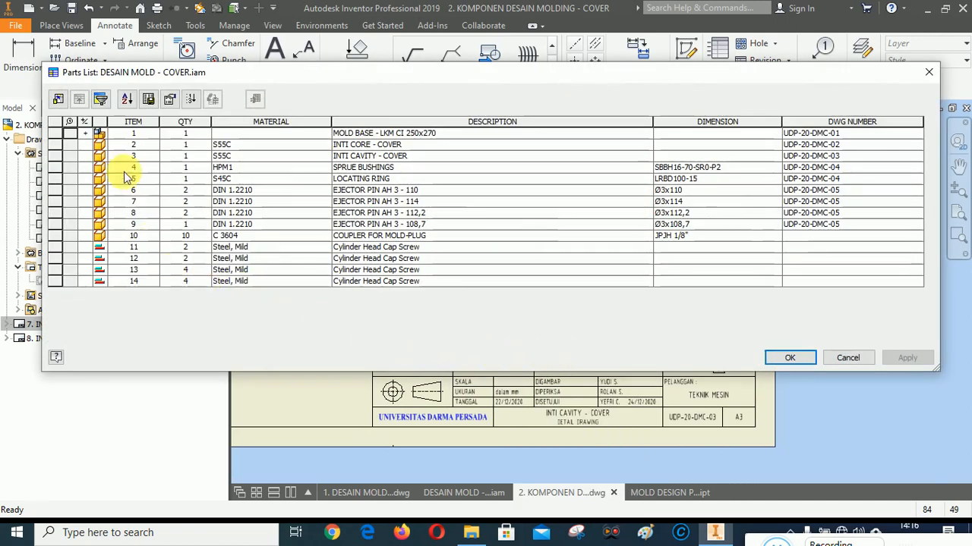
# Filter the parts list by the assembly view representation INTI CAVITY - COVER
pyautogui.click(100, 99)
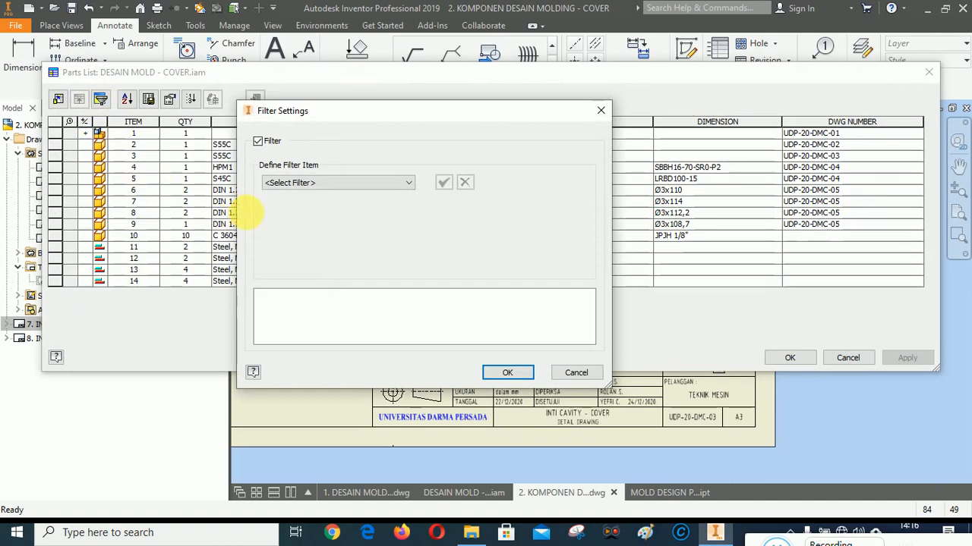
pyautogui.click(335, 186)
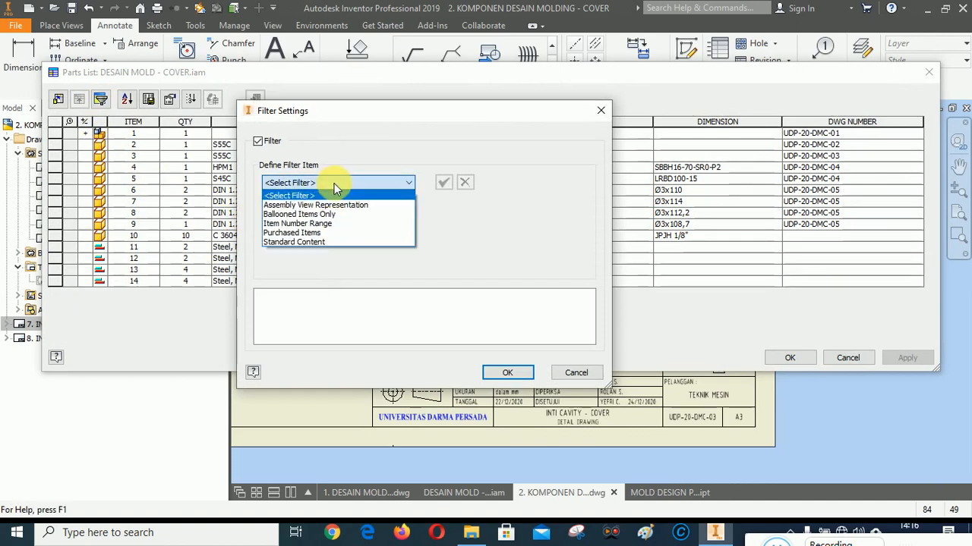
pyautogui.click(289, 206)
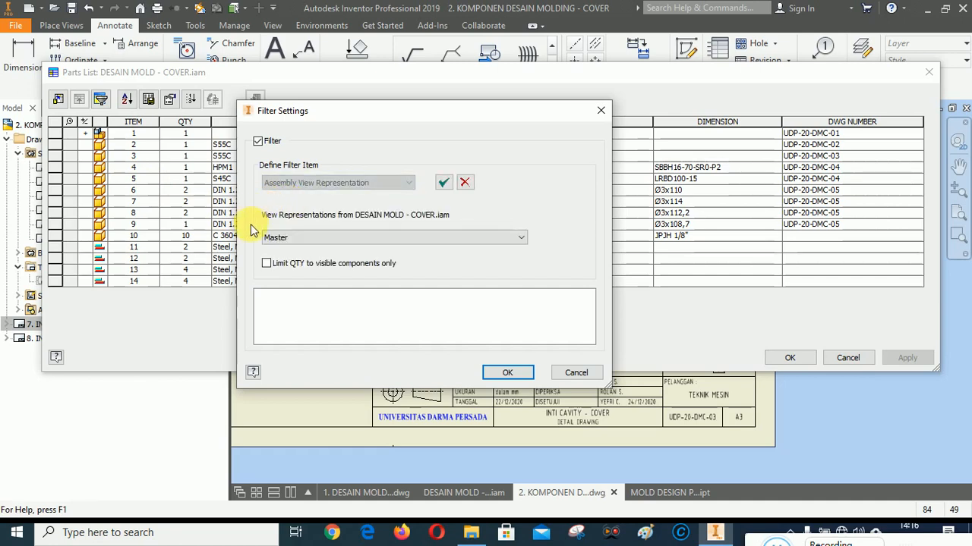
pyautogui.click(317, 239)
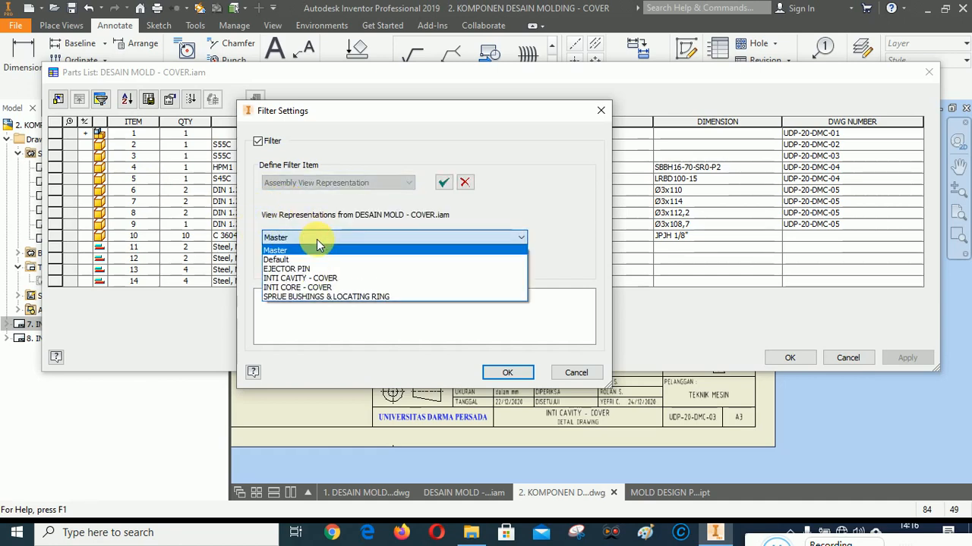
pyautogui.click(316, 279)
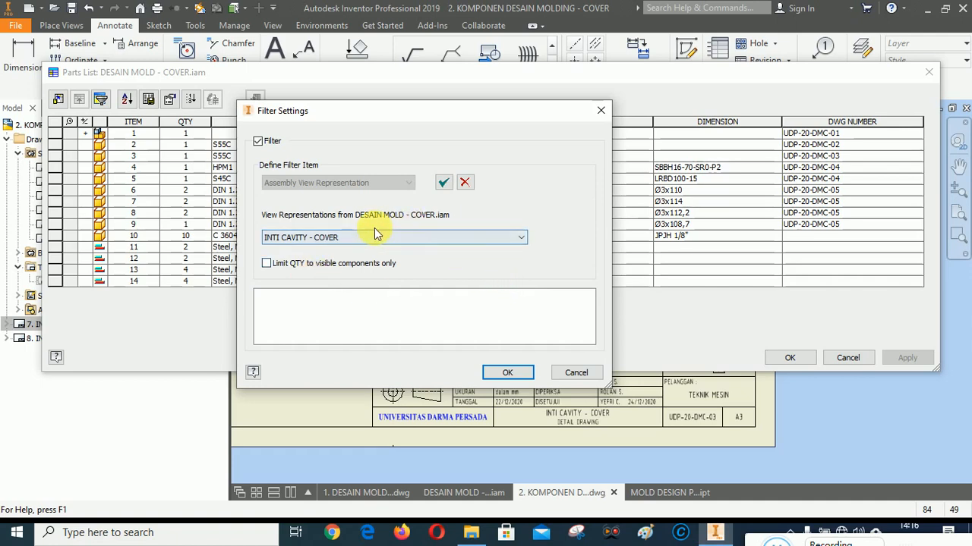
pyautogui.click(443, 183)
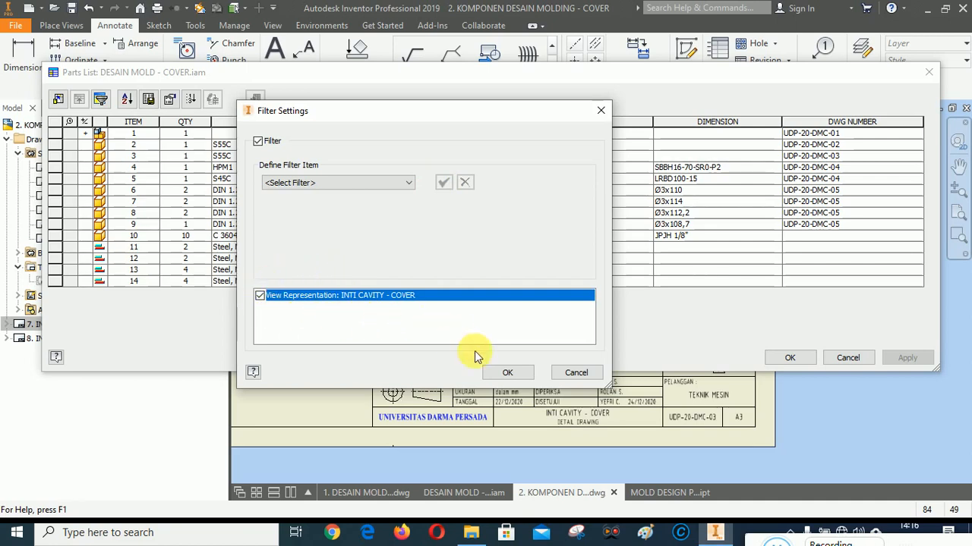
pyautogui.click(507, 372)
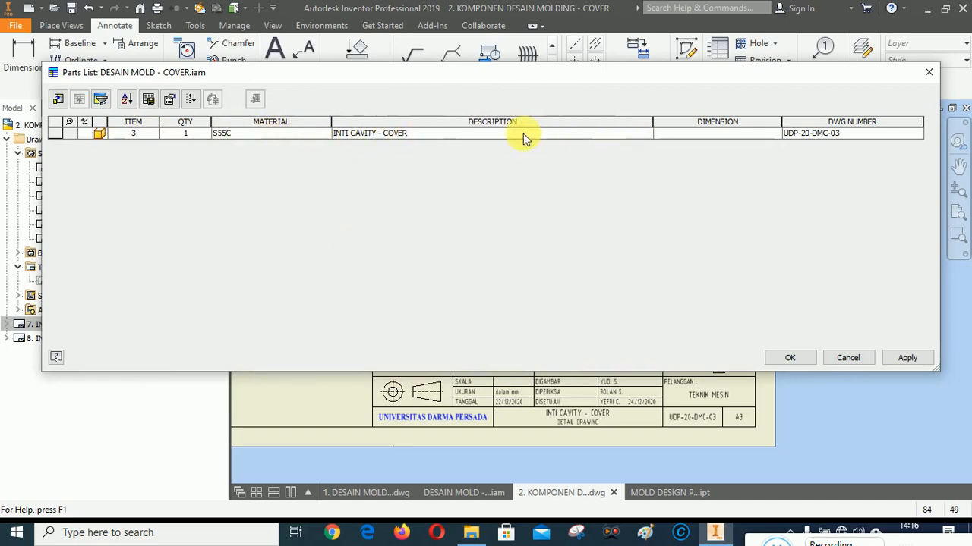
# Clear the DWG NUMBER cell of the INTI CAVITY - COVER row and apply the parts list changes
pyautogui.click(855, 136)
pyautogui.doubleClick(855, 136)
pyautogui.press('BackSpace')
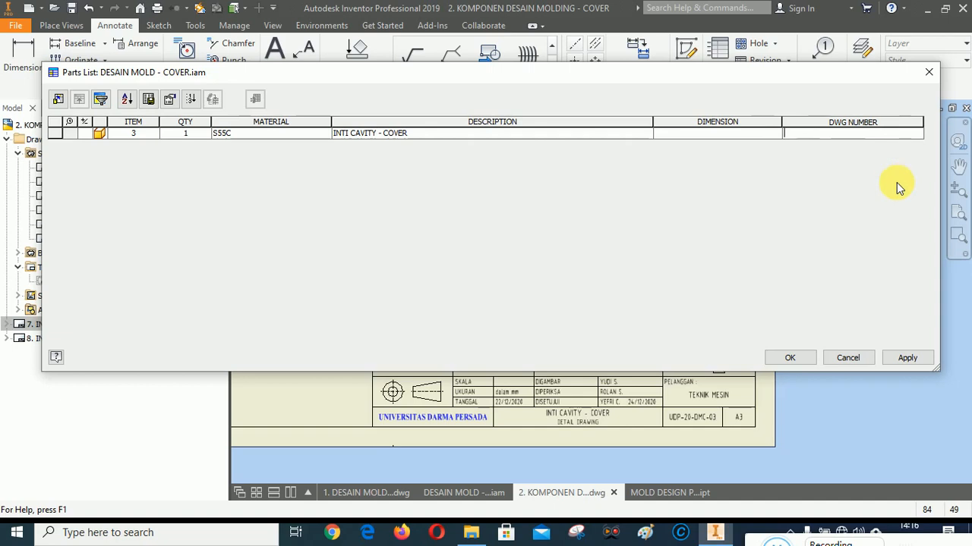
pyautogui.click(908, 358)
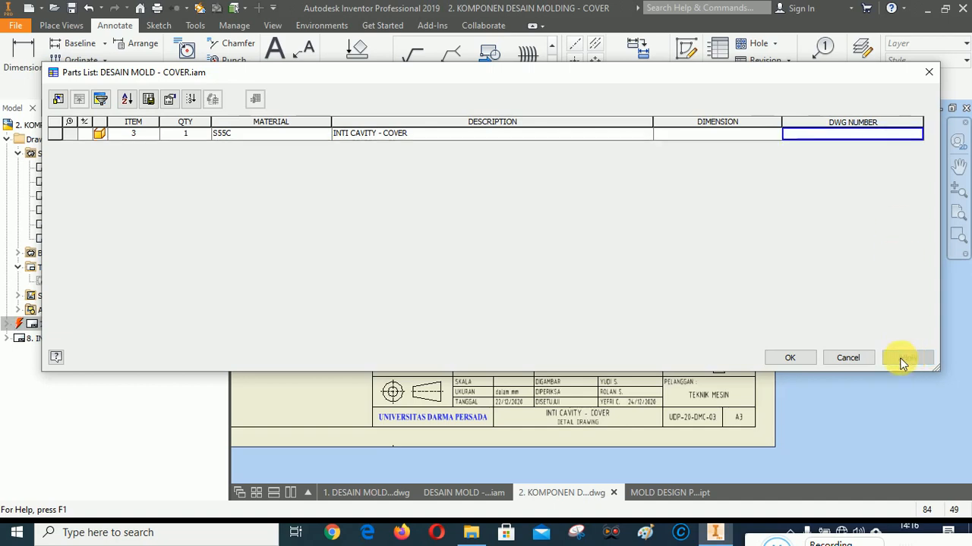
pyautogui.click(797, 358)
pyautogui.scroll(6, 461, 358)
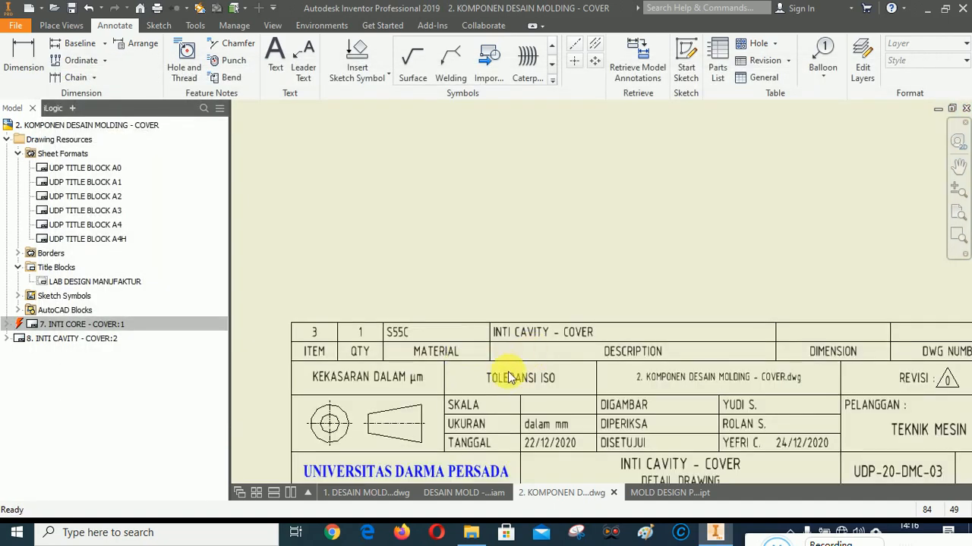
pyautogui.scroll(-5, 503, 375)
# Open the sketch of section line A-A on the underside view for editing
pyautogui.click(956, 207)
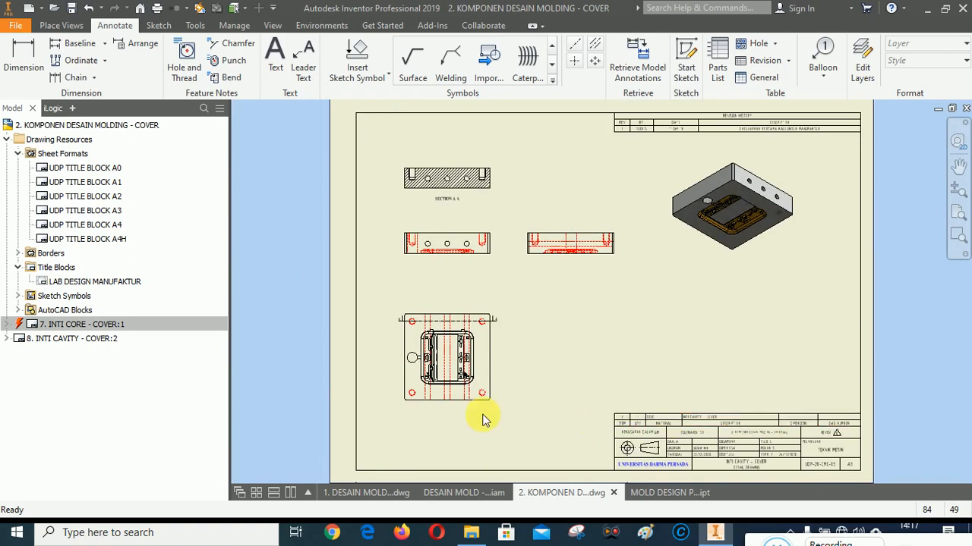
pyautogui.scroll(5, 411, 328)
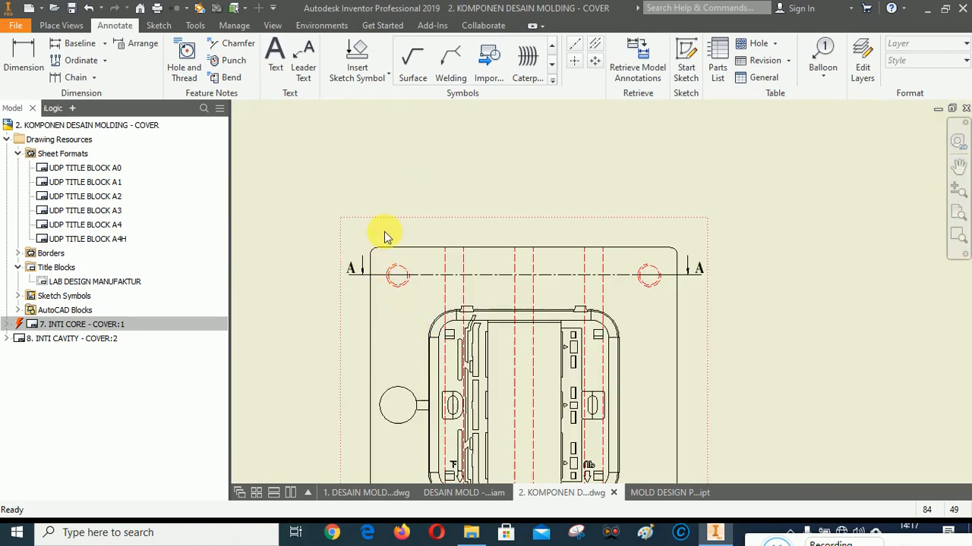
pyautogui.scroll(6, 485, 307)
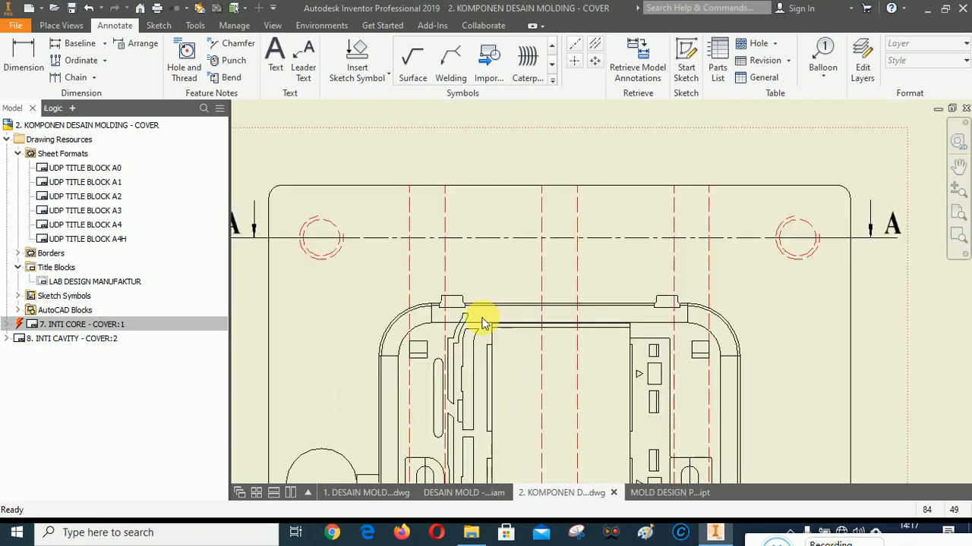
pyautogui.scroll(-5, 478, 304)
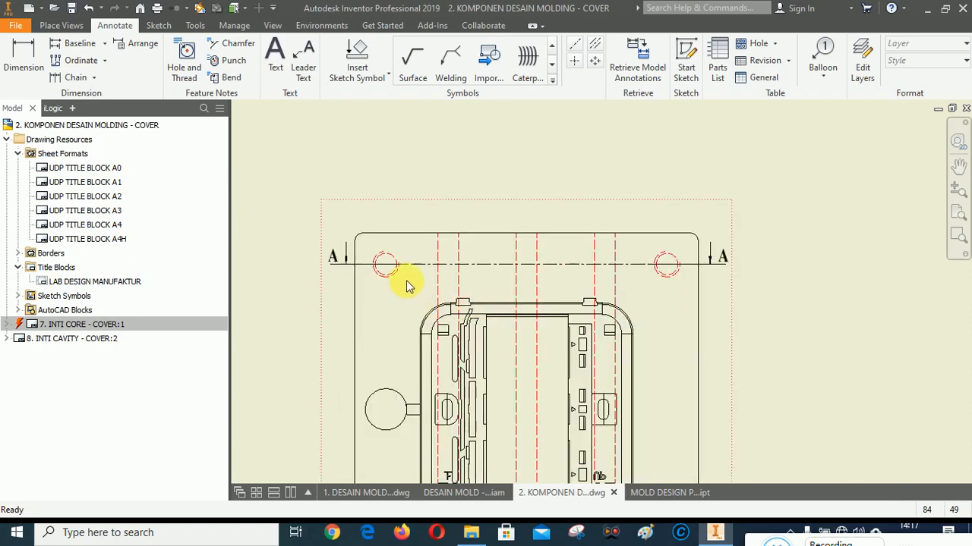
pyautogui.moveTo(425, 269); pyautogui.dragTo(425, 270)
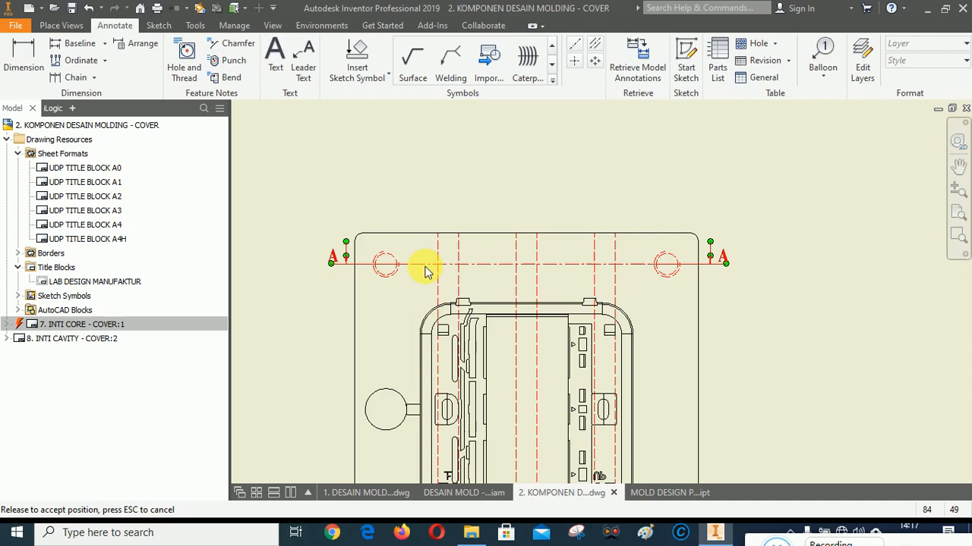
pyautogui.rightClick(425, 272)
pyautogui.click(452, 369)
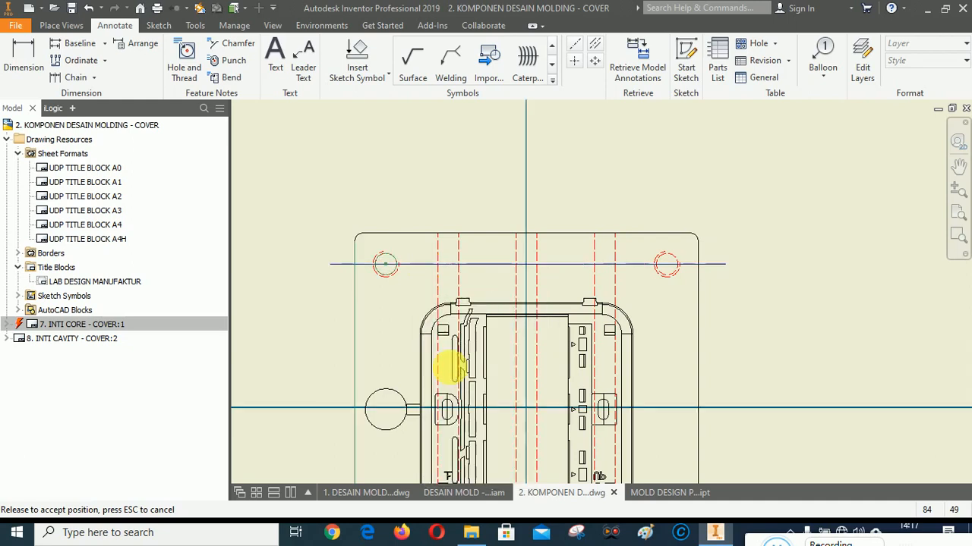
# Try to constrain section line A-A coincident with the centre of the upper-left corner hole
pyautogui.scroll(5, 390, 287)
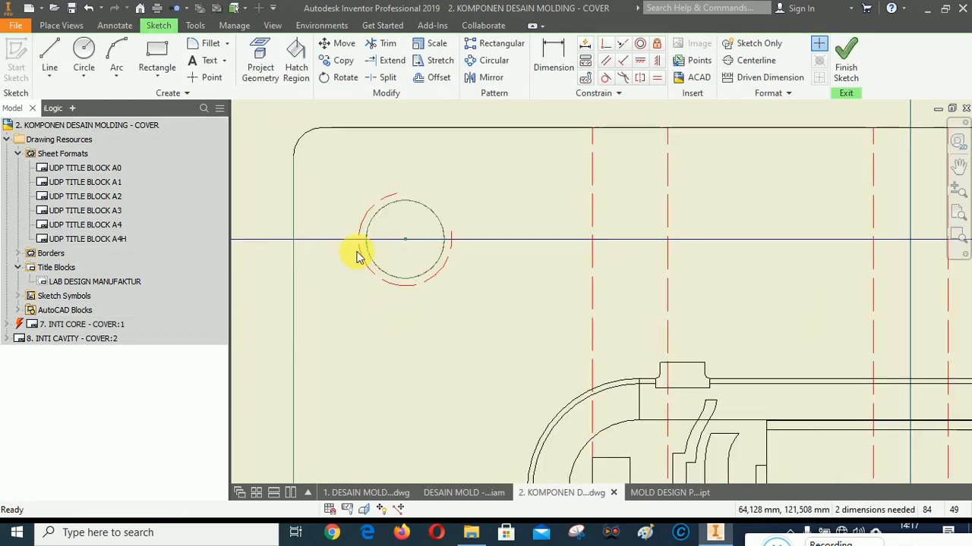
pyautogui.click(505, 242)
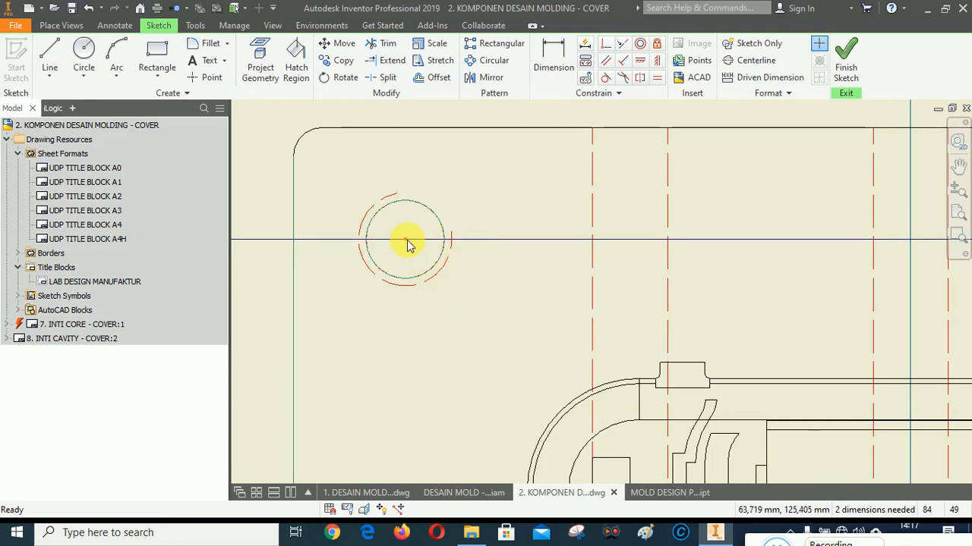
pyautogui.scroll(-3, 394, 255)
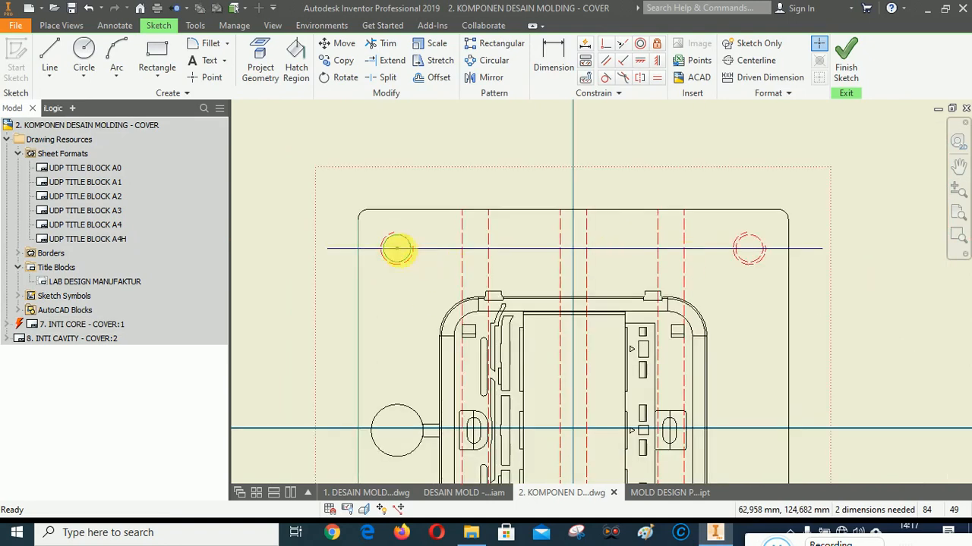
pyautogui.scroll(3, 397, 249)
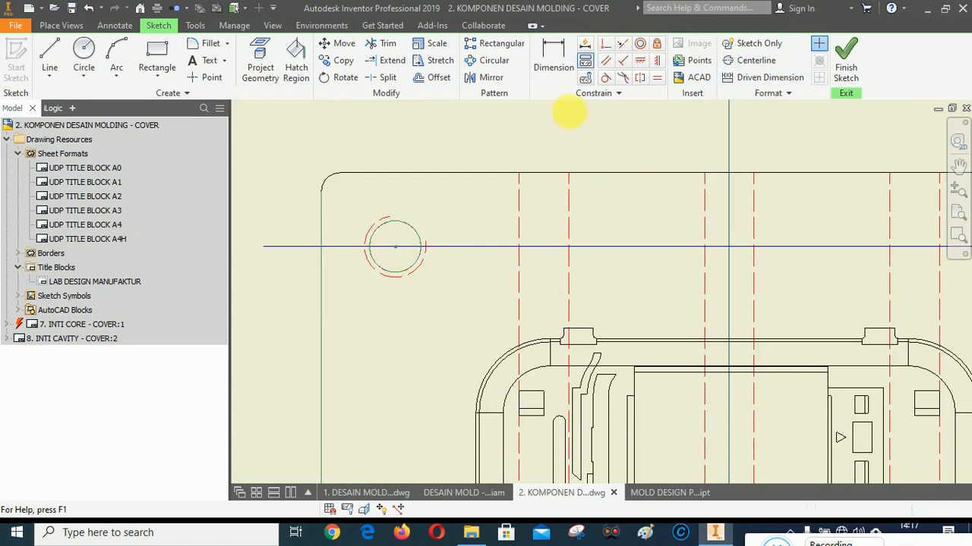
pyautogui.click(605, 43)
pyautogui.click(443, 247)
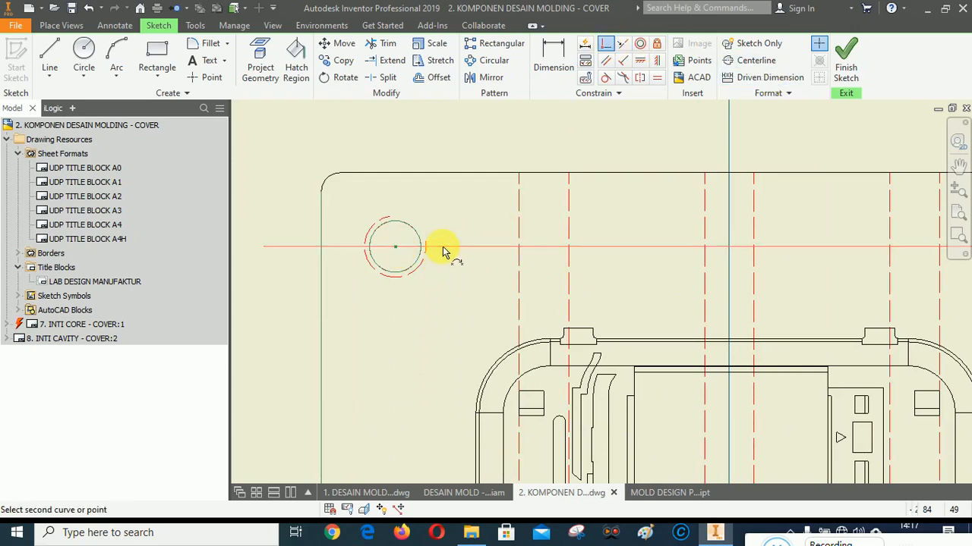
pyautogui.click(395, 244)
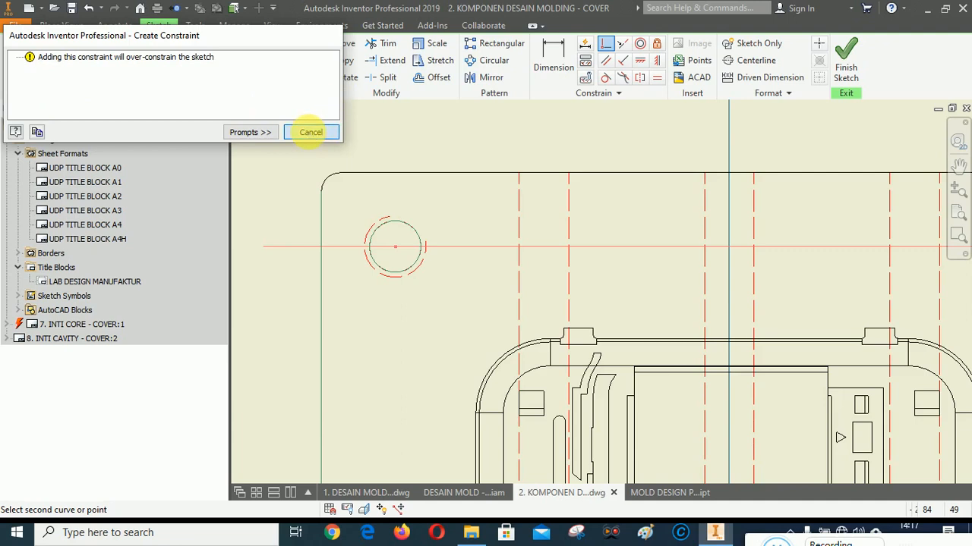
pyautogui.click(308, 133)
# Project the upper-right corner hole's circle into the section line sketch
pyautogui.scroll(-3, 273, 203)
pyautogui.scroll(6, 553, 205)
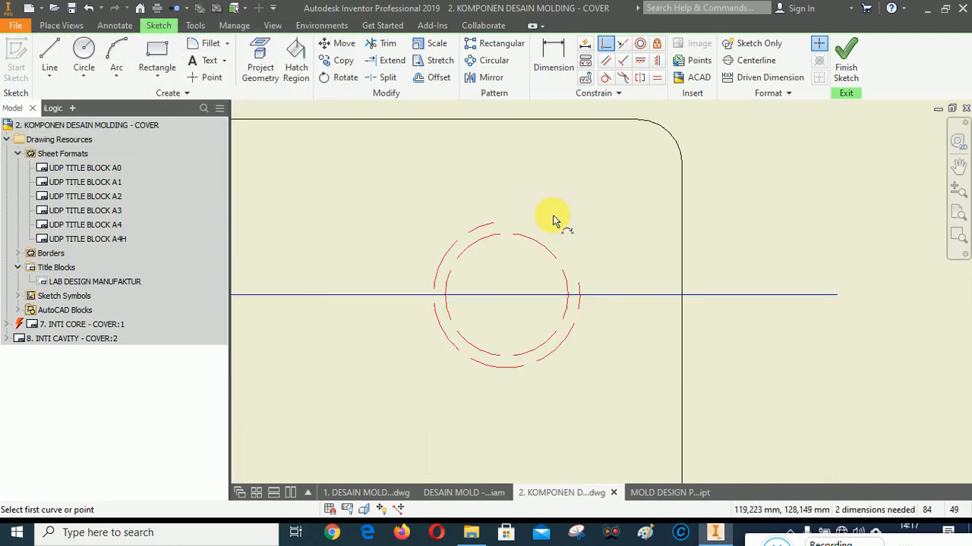
pyautogui.click(258, 57)
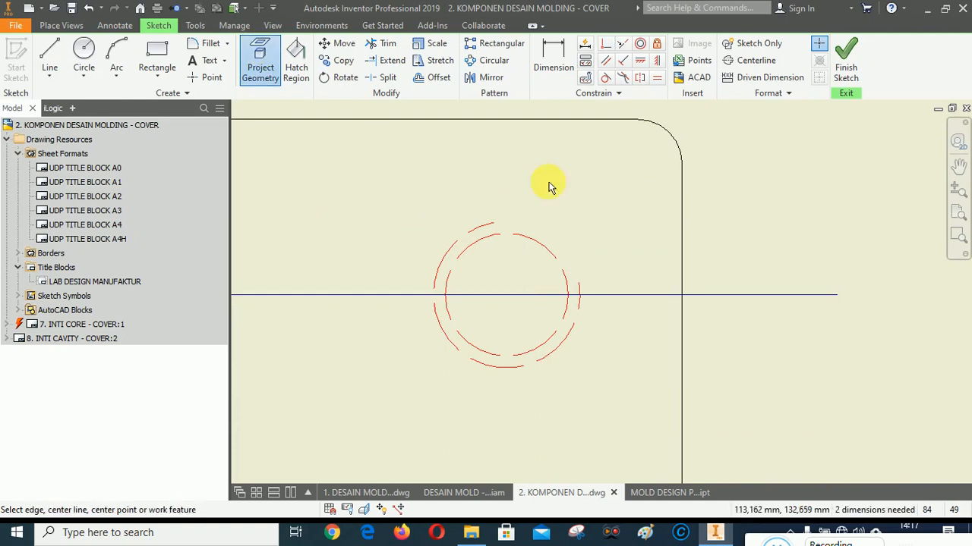
pyautogui.click(529, 245)
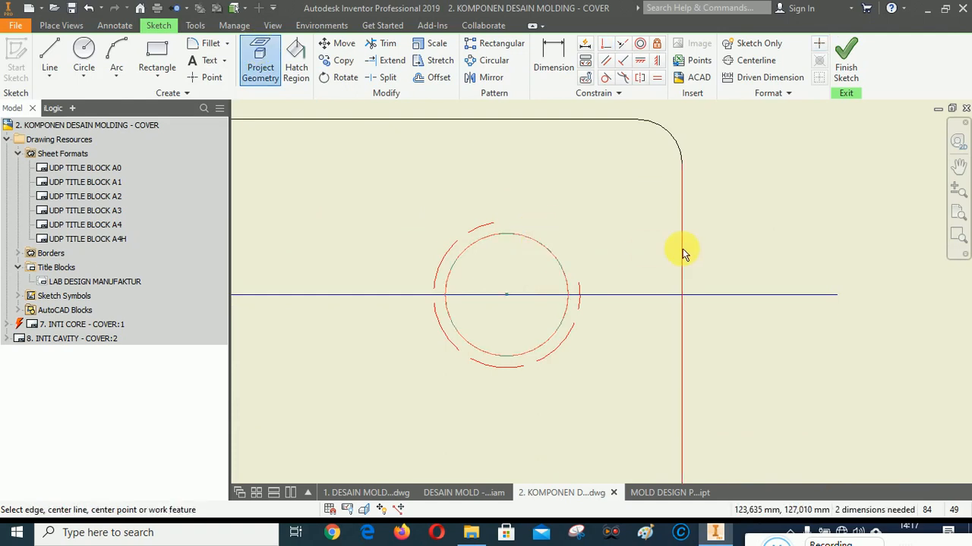
# Make section line A-A coincident with the upper-right hole's projected centre point and finish the sketch
pyautogui.click(607, 46)
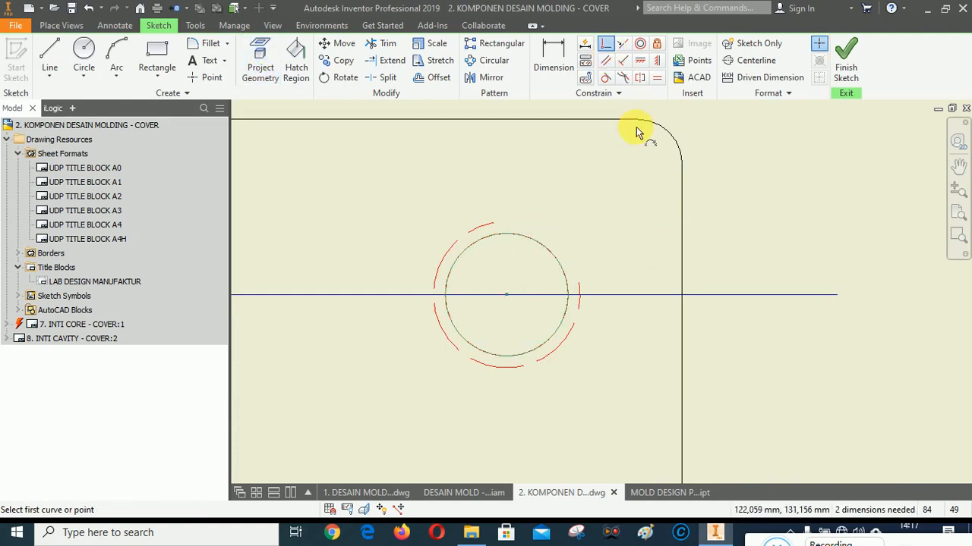
pyautogui.click(607, 295)
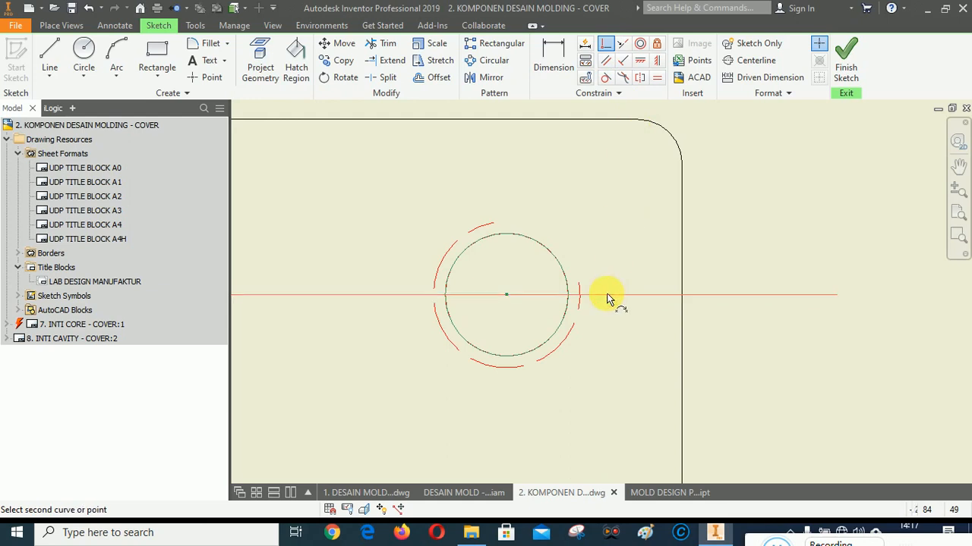
pyautogui.click(507, 296)
pyautogui.scroll(-5, 752, 255)
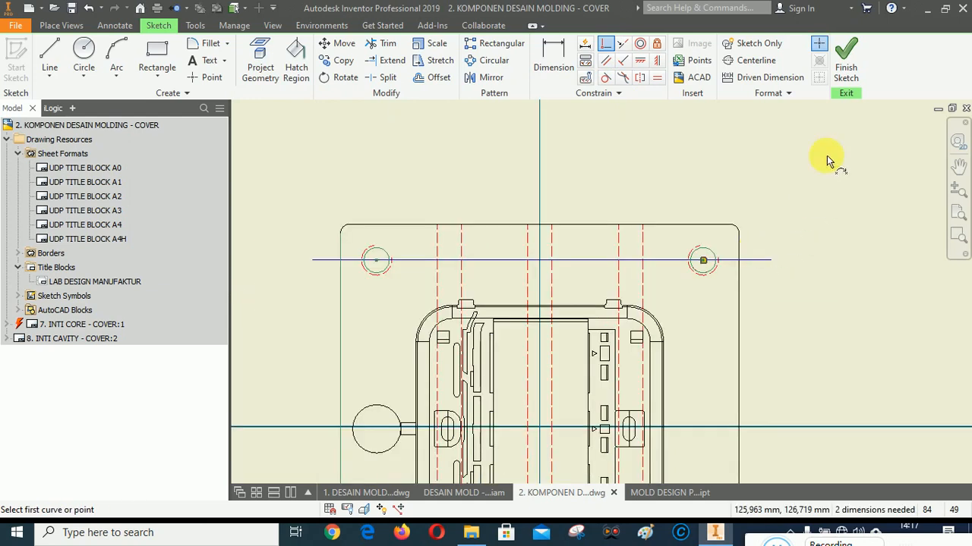
pyautogui.click(846, 51)
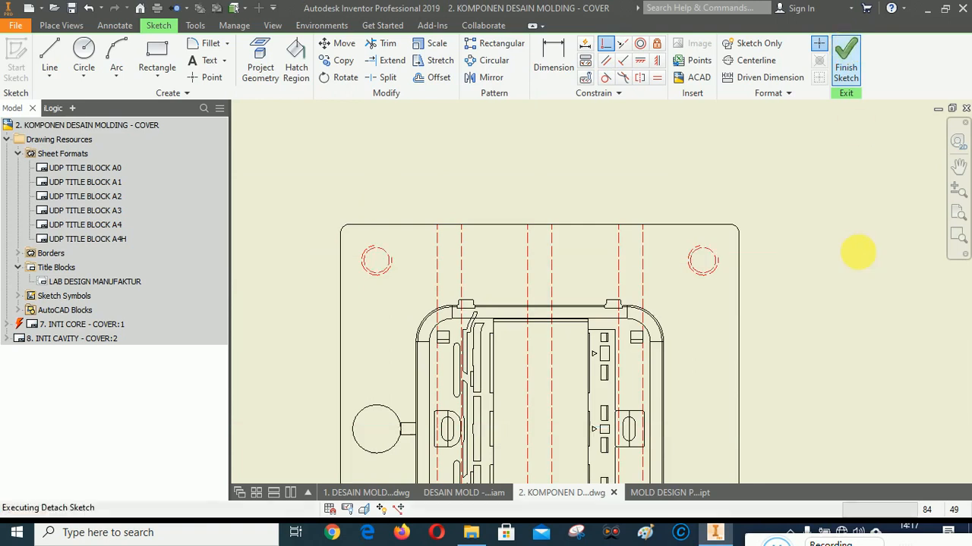
pyautogui.scroll(3, 349, 263)
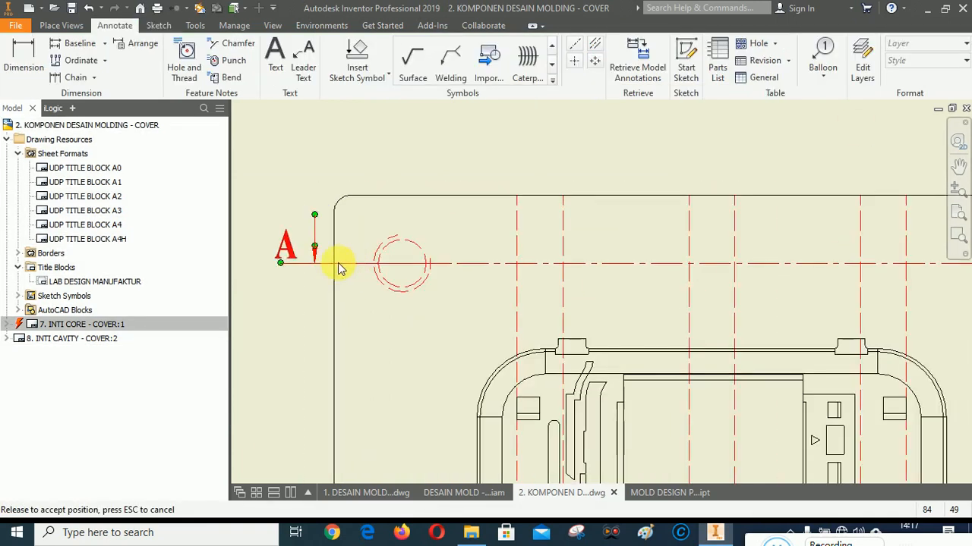
pyautogui.scroll(-5, 321, 268)
pyautogui.scroll(3, 342, 274)
pyautogui.click(341, 262)
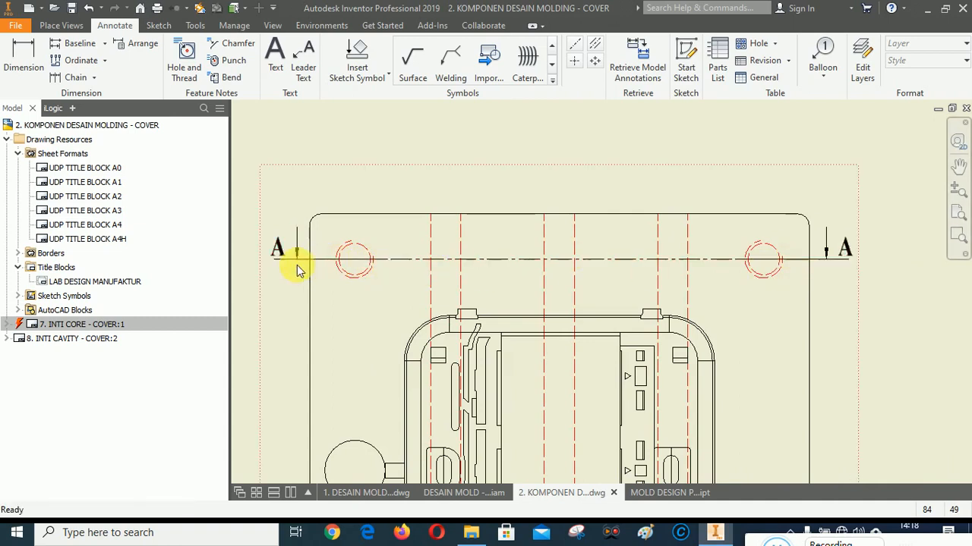
# Add centre marks to the lower-left corner hole and the large circle beside the cavity in the underside view
pyautogui.scroll(-4, 582, 321)
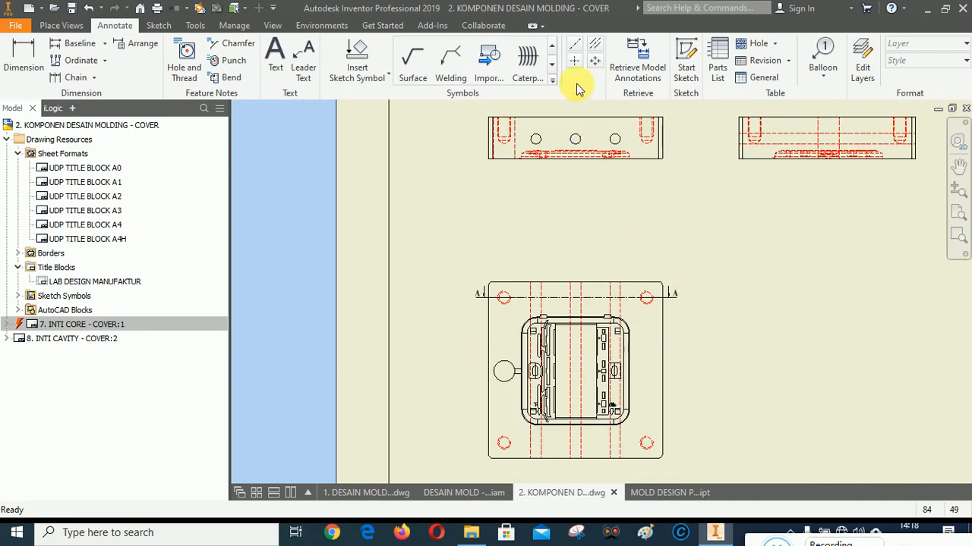
pyautogui.click(575, 61)
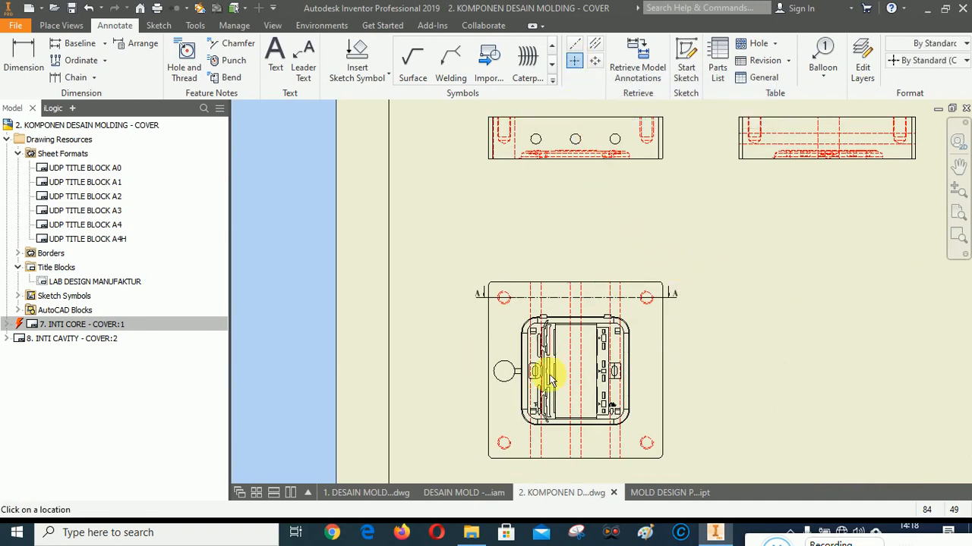
pyautogui.scroll(5, 503, 445)
pyautogui.scroll(2, 501, 456)
pyautogui.click(503, 428)
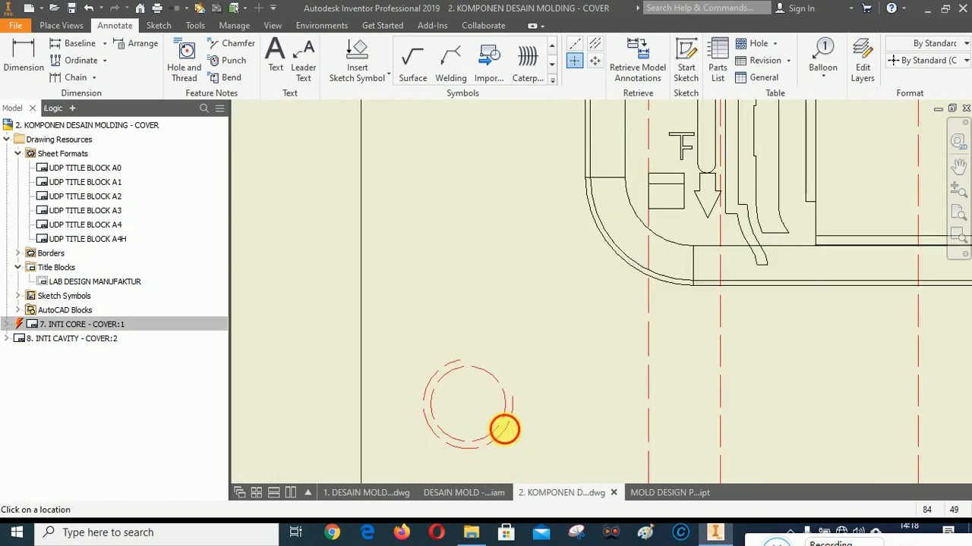
pyautogui.scroll(-4, 503, 451)
pyautogui.click(510, 285)
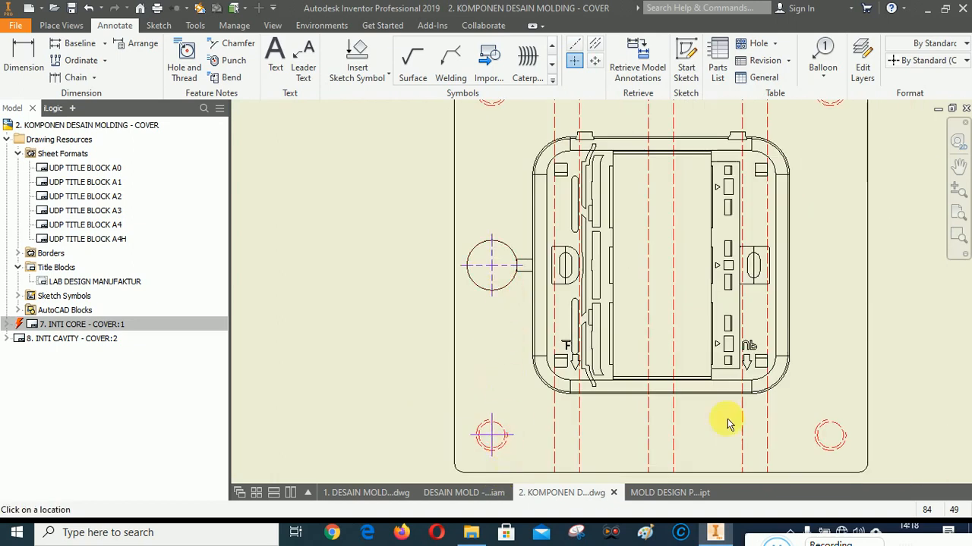
# Add centre marks to the lower-right, upper-right and upper-left corner holes of the underside view
pyautogui.scroll(3, 841, 464)
pyautogui.click(852, 423)
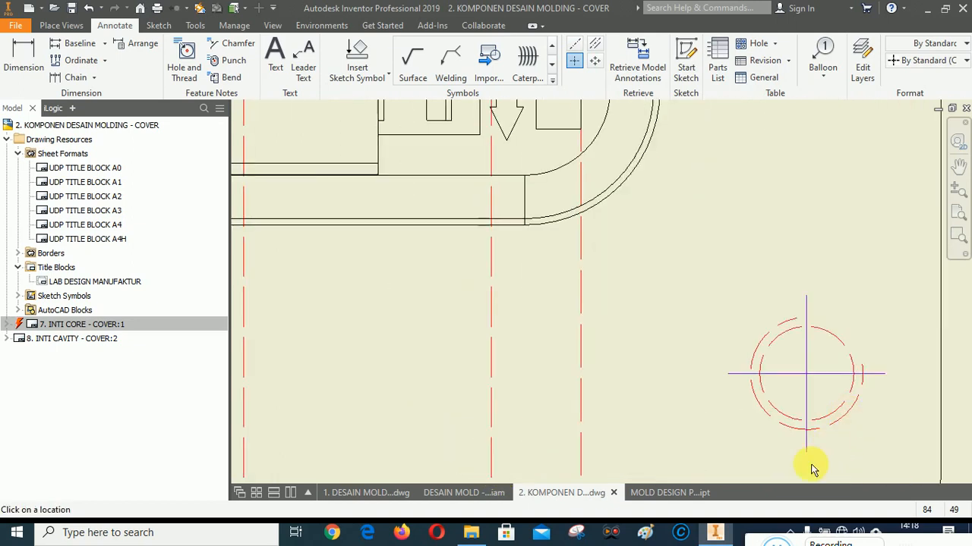
pyautogui.scroll(-3, 809, 468)
pyautogui.scroll(-3, 793, 451)
pyautogui.scroll(6, 803, 330)
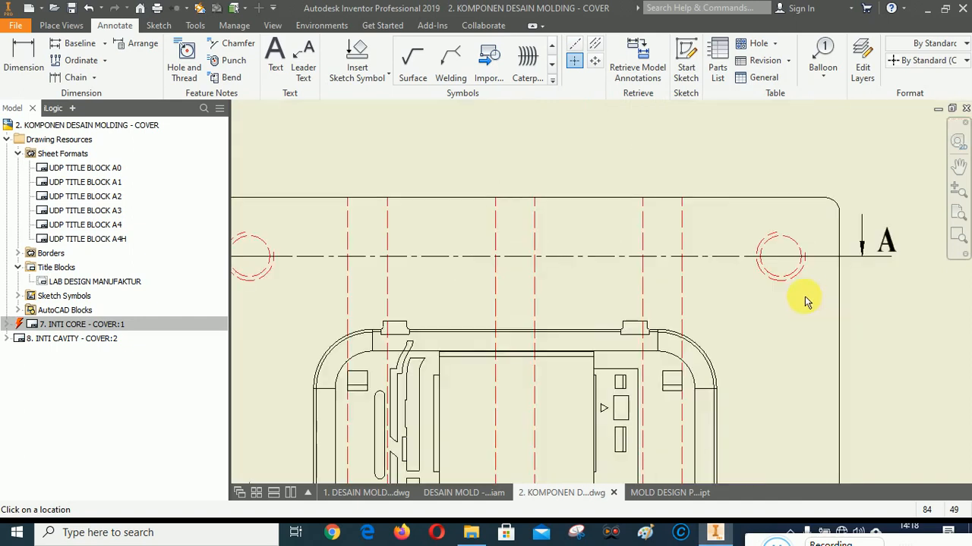
pyautogui.click(802, 265)
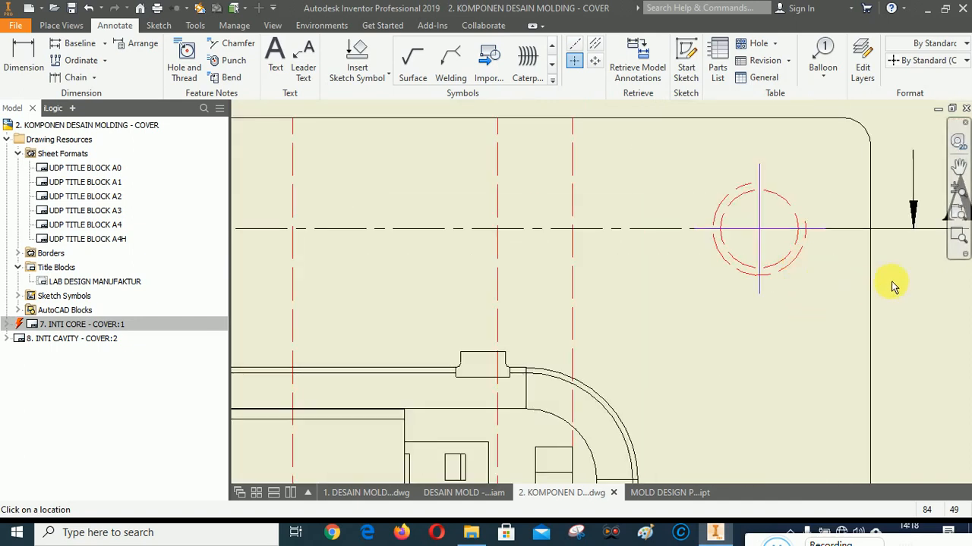
pyautogui.scroll(-3, 889, 282)
pyautogui.scroll(4, 474, 270)
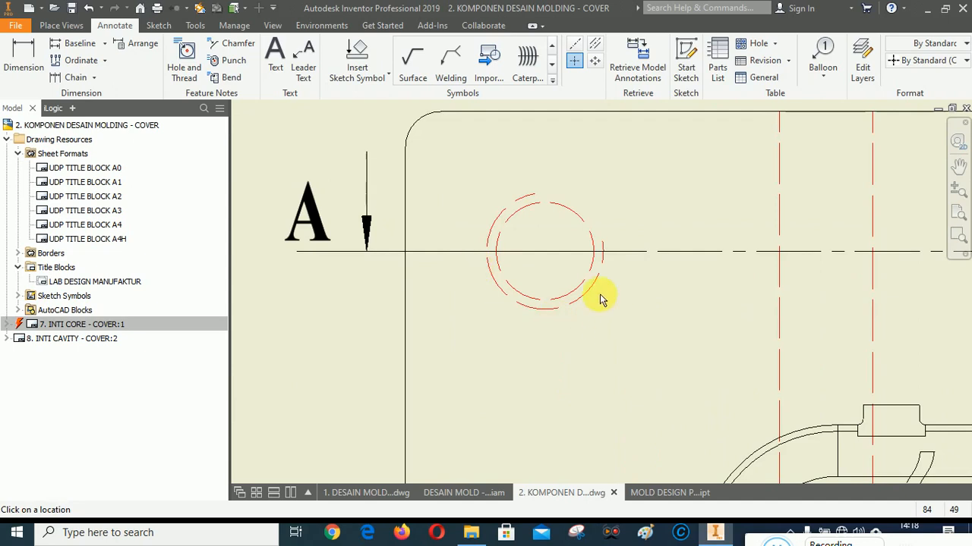
pyautogui.click(511, 224)
pyautogui.scroll(-4, 501, 197)
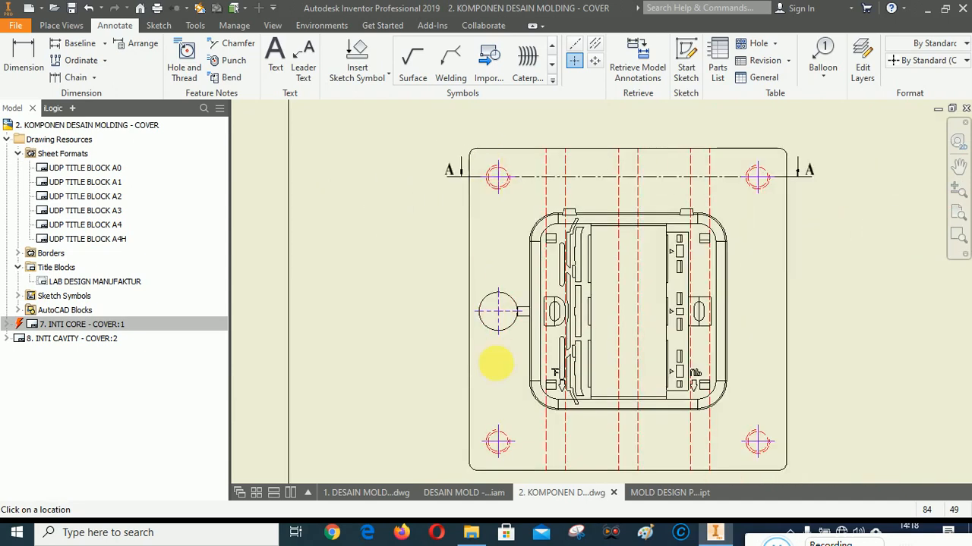
pyautogui.scroll(4, 497, 309)
pyautogui.click(504, 325)
pyautogui.scroll(-3, 479, 326)
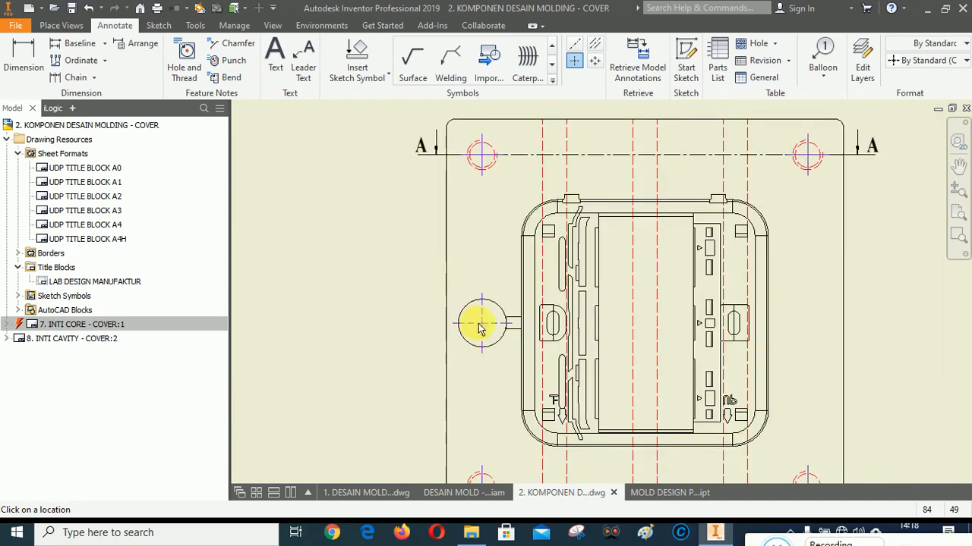
pyautogui.scroll(-3, 531, 304)
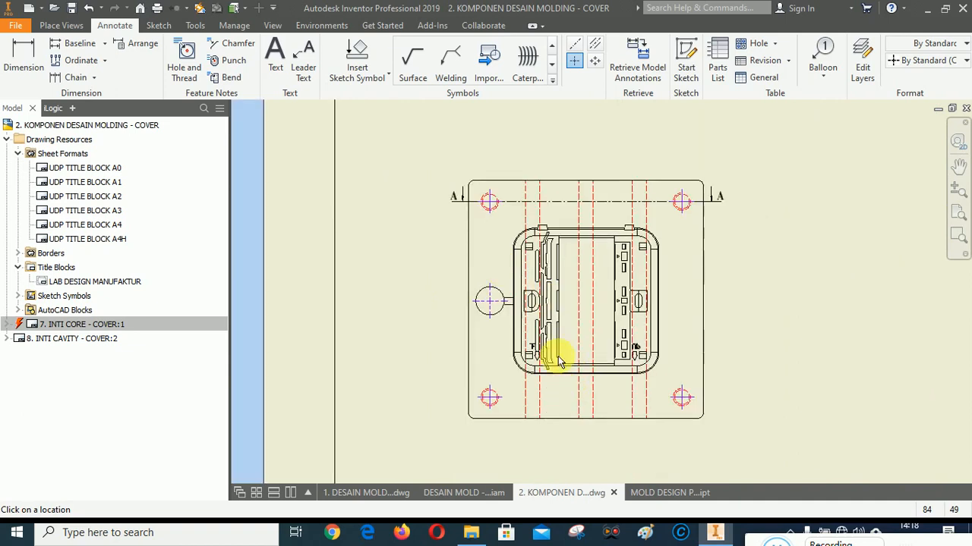
pyautogui.scroll(4, 562, 319)
pyautogui.scroll(-3, 524, 290)
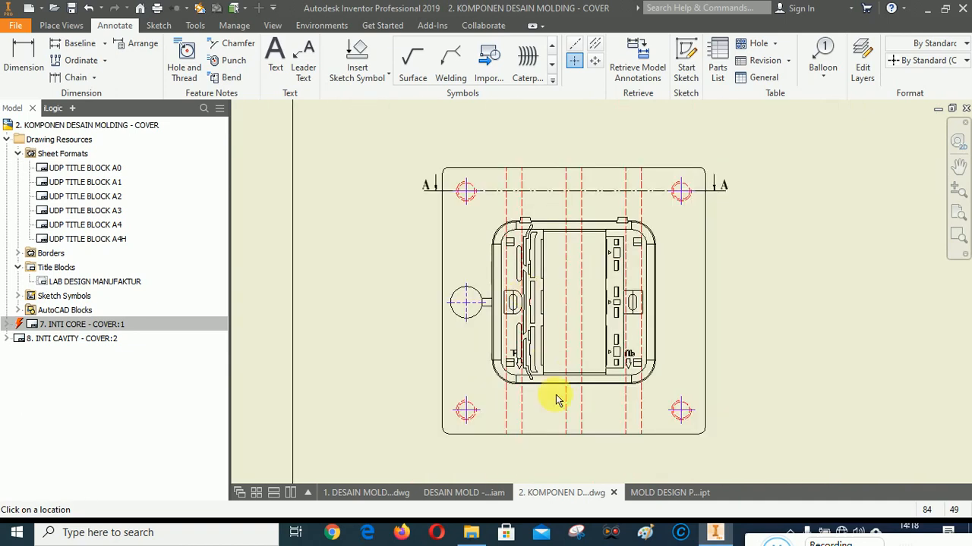
pyautogui.scroll(-3, 613, 405)
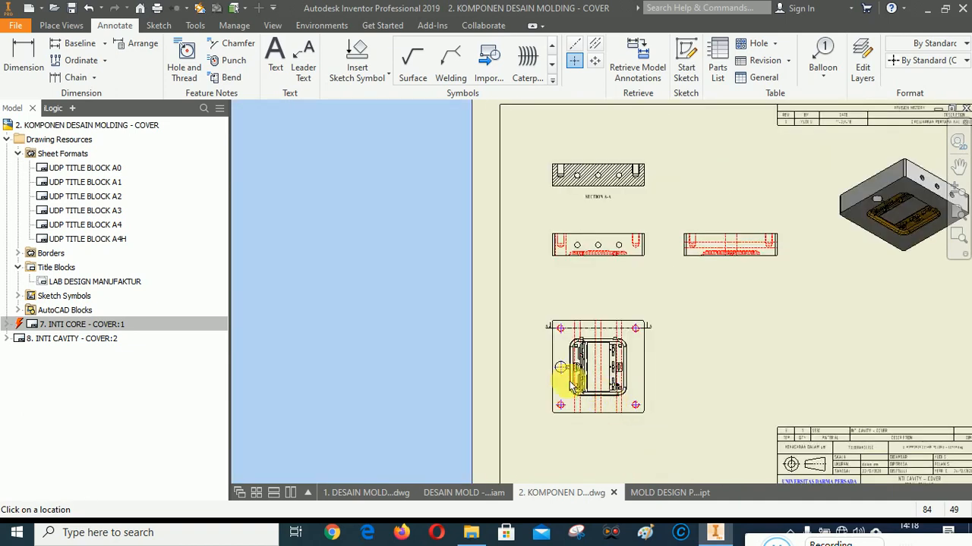
# Add bisector centrelines between the hidden edge pairs of the three vertical channels in the underside view
pyautogui.scroll(2, 573, 391)
pyautogui.scroll(4, 646, 457)
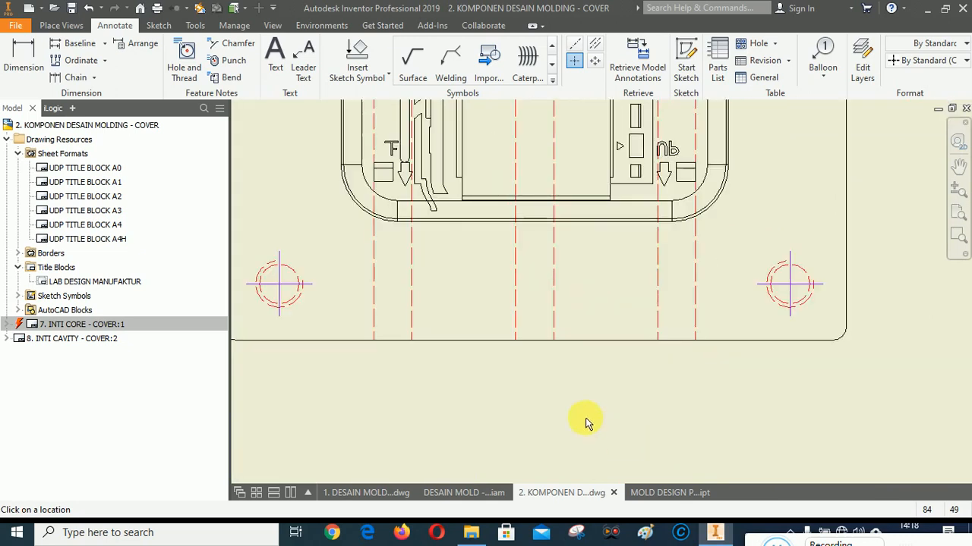
pyautogui.click(595, 43)
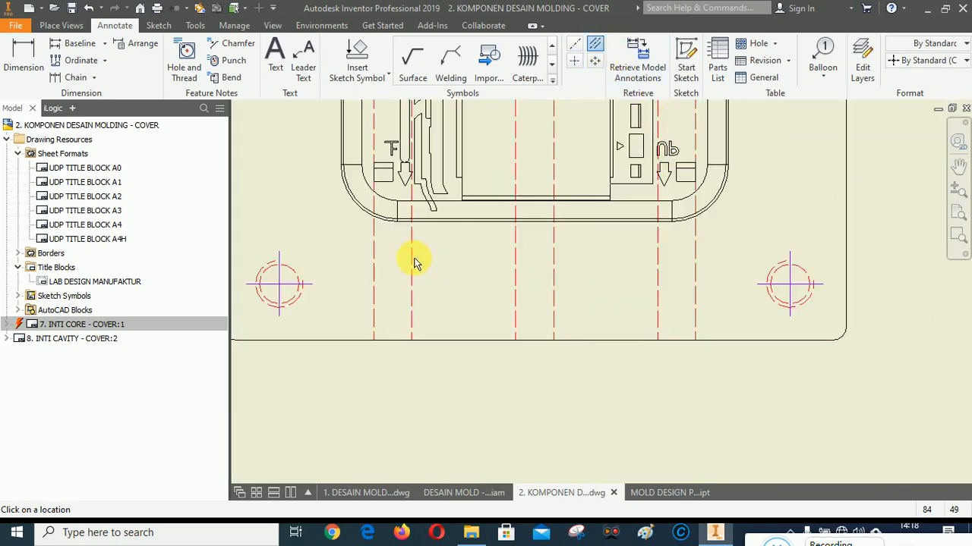
pyautogui.click(377, 256)
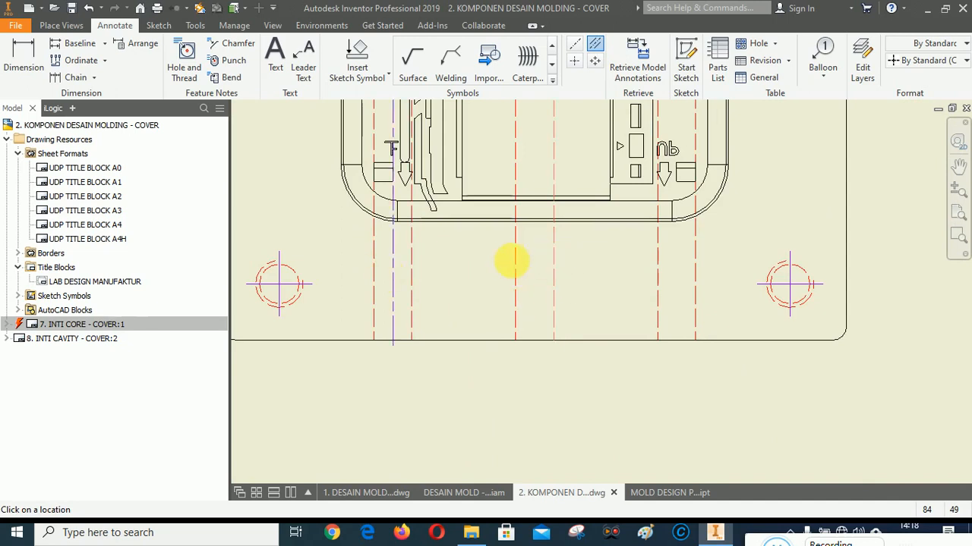
pyautogui.click(521, 262)
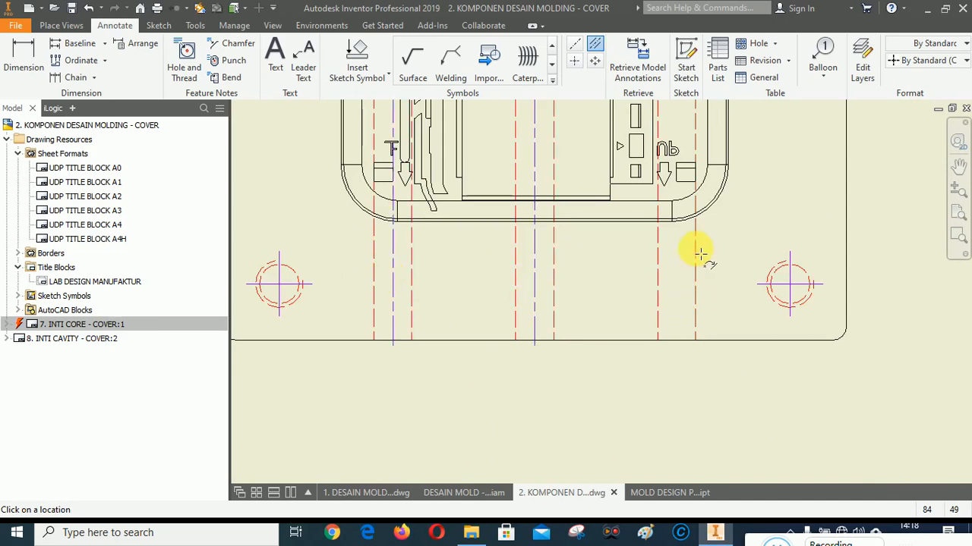
pyautogui.click(659, 258)
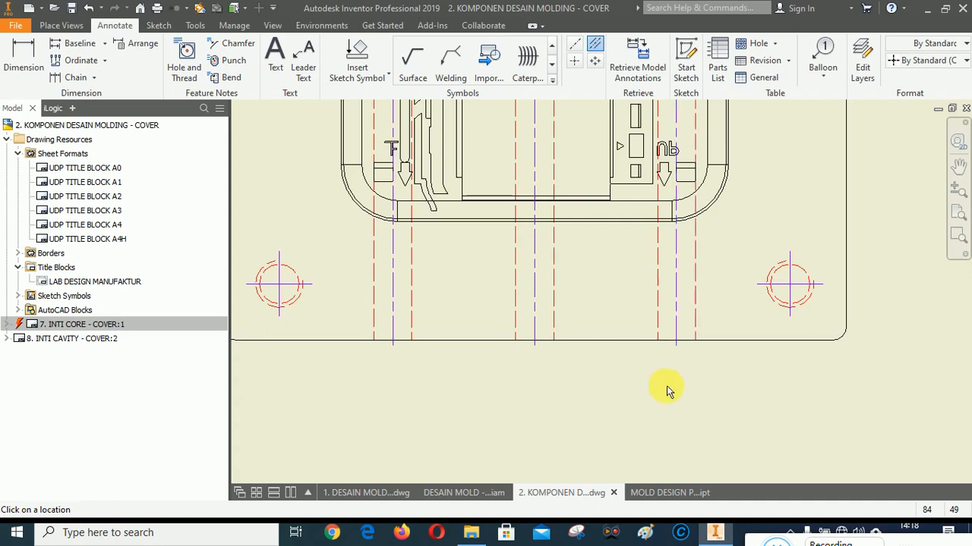
pyautogui.scroll(4, 668, 391)
pyautogui.scroll(-2, 611, 321)
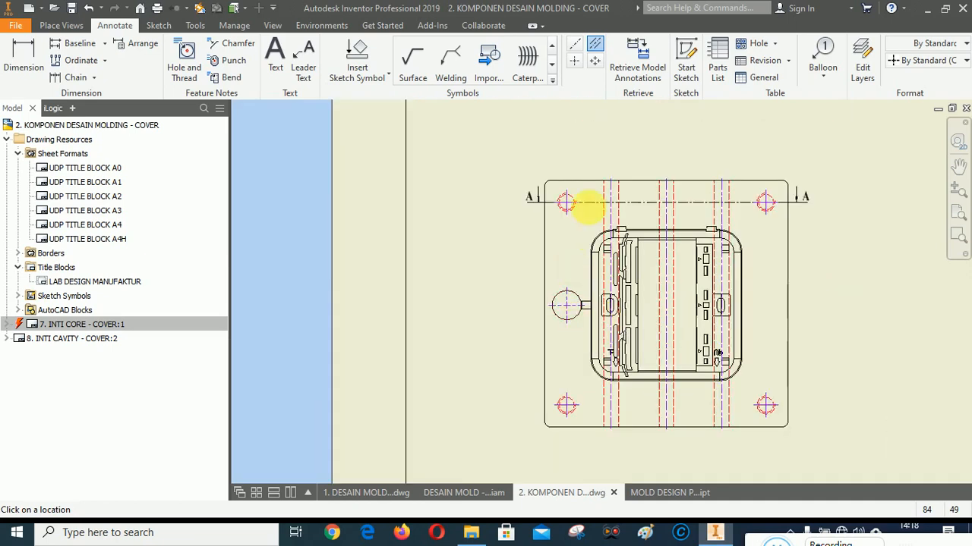
pyautogui.scroll(-2, 661, 321)
pyautogui.scroll(5, 630, 361)
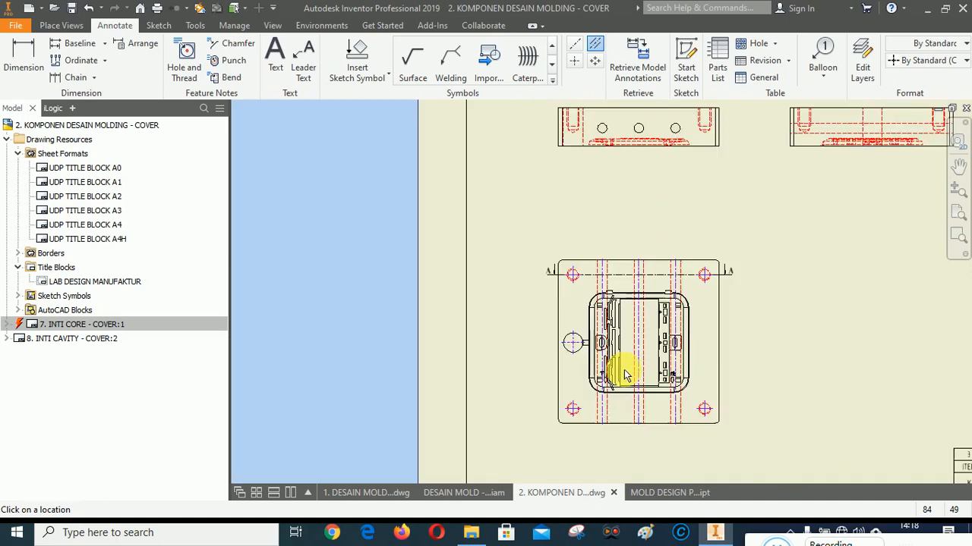
# Add vertical bisector centrelines through the hidden left-hand bore and the right-hand blind hole in the front view
pyautogui.scroll(-2, 629, 231)
pyautogui.scroll(-2, 630, 242)
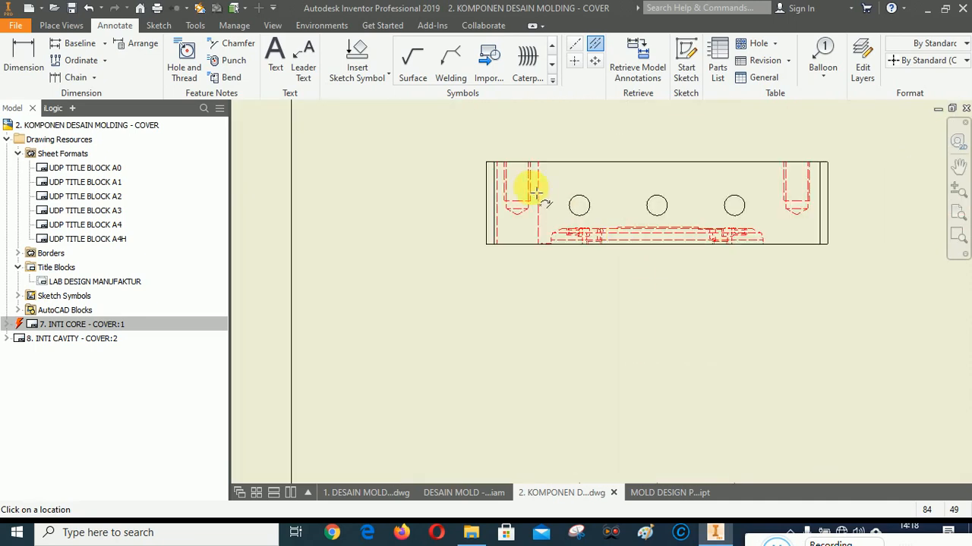
pyautogui.scroll(-2, 531, 191)
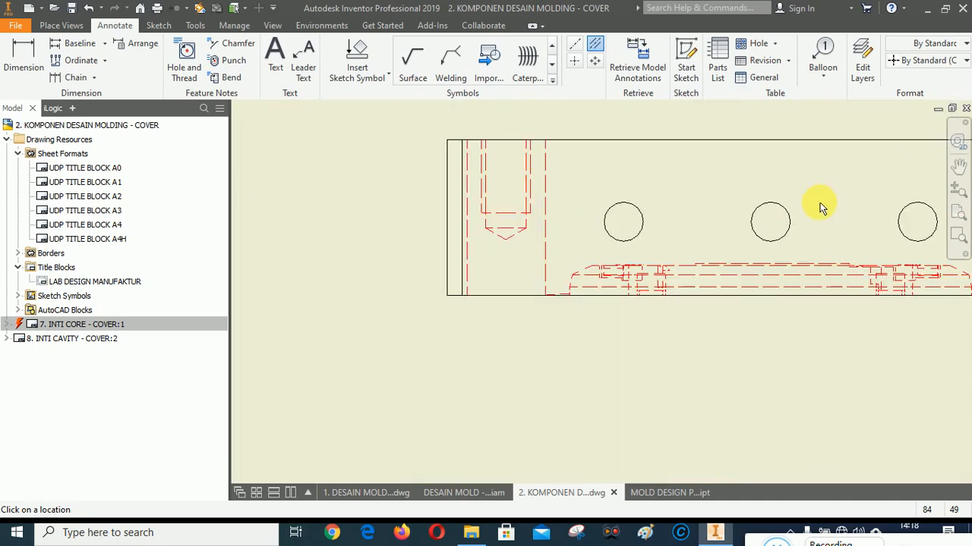
pyautogui.click(595, 46)
pyautogui.scroll(-2, 527, 190)
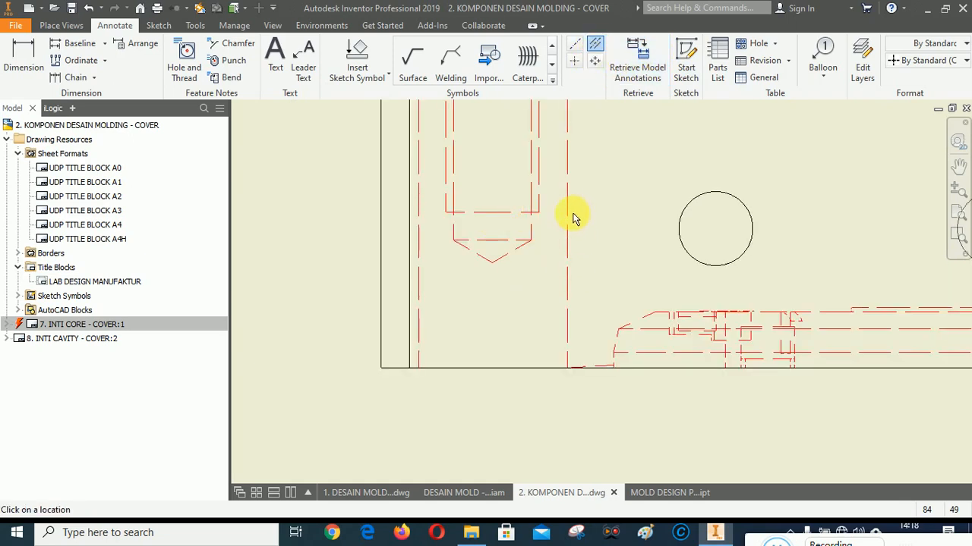
pyautogui.click(418, 221)
pyautogui.scroll(3, 473, 369)
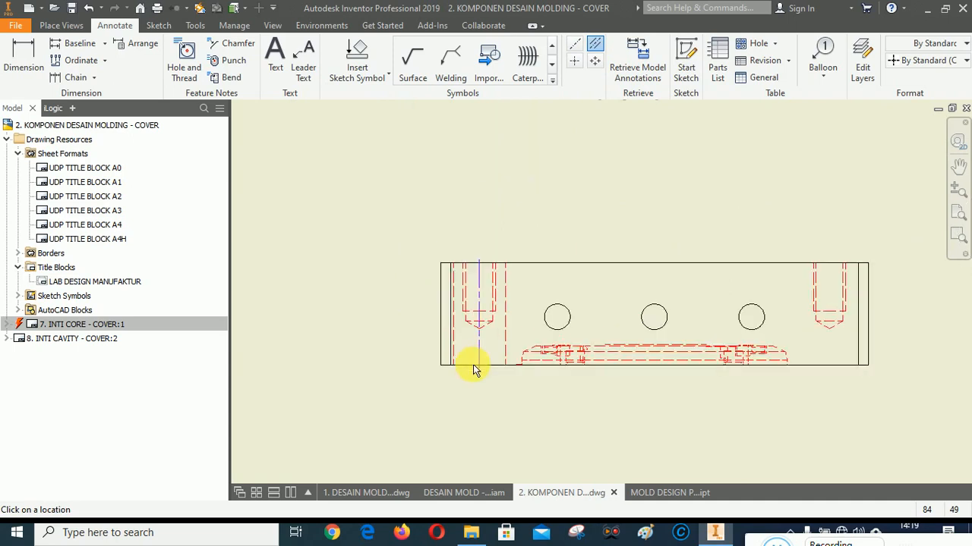
pyautogui.scroll(-5, 834, 296)
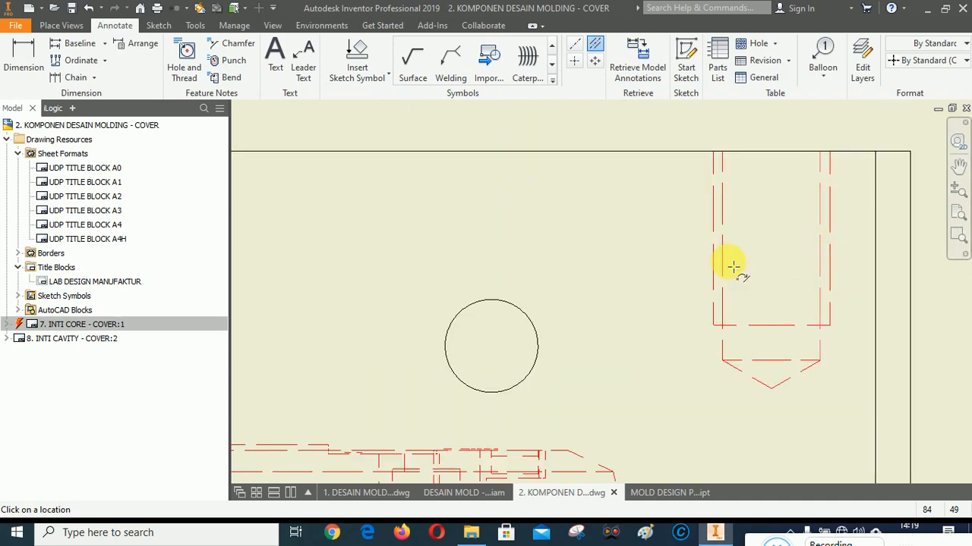
pyautogui.scroll(3, 790, 281)
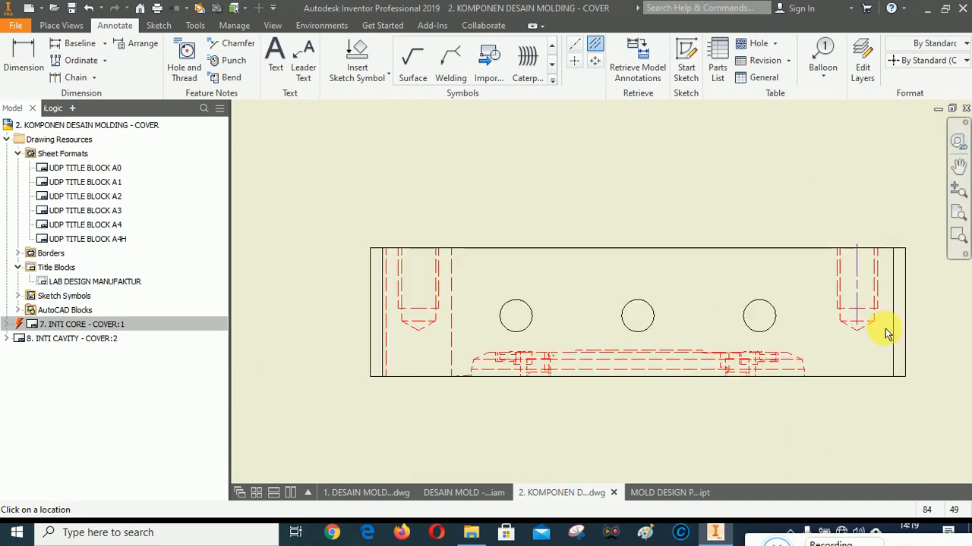
# Add centre marks to the three channel circles in the front view
pyautogui.click(575, 60)
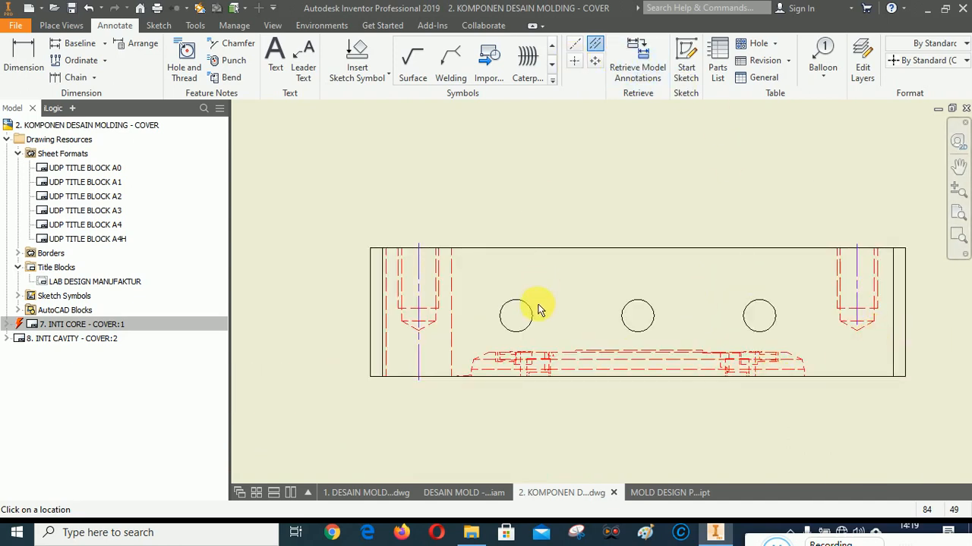
pyautogui.click(532, 309)
pyautogui.click(635, 311)
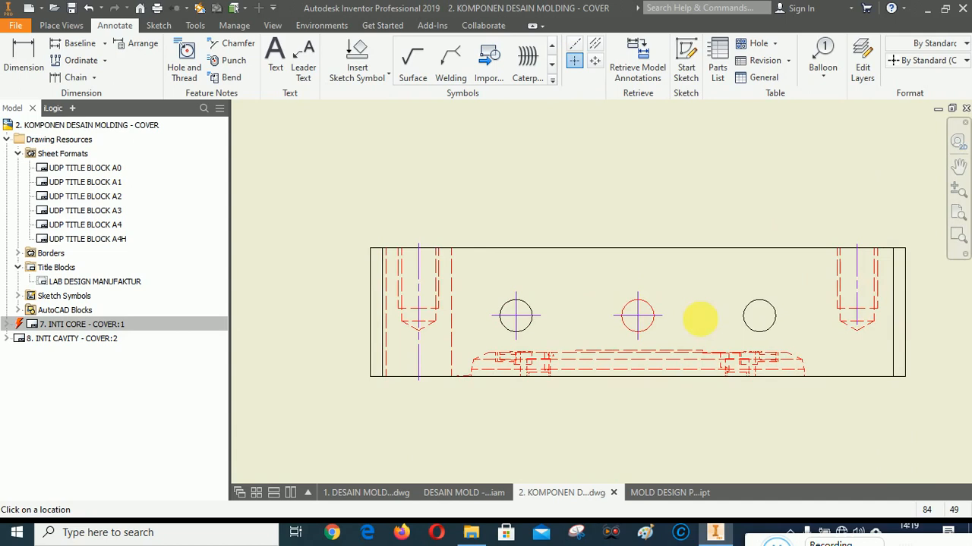
pyautogui.click(780, 314)
# Add centre marks to the three channel circles in section view A-A
pyautogui.scroll(3, 661, 395)
pyautogui.scroll(-4, 619, 229)
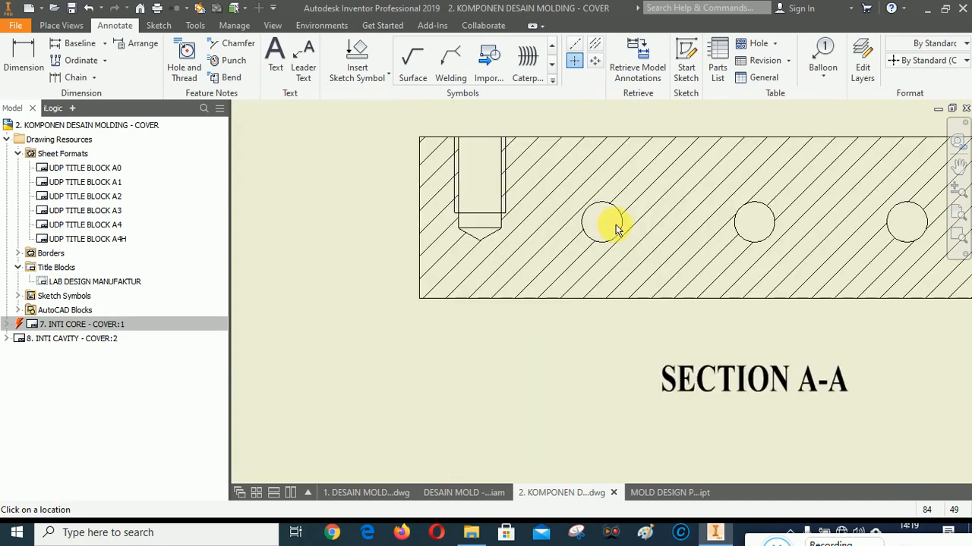
pyautogui.click(622, 218)
pyautogui.click(768, 213)
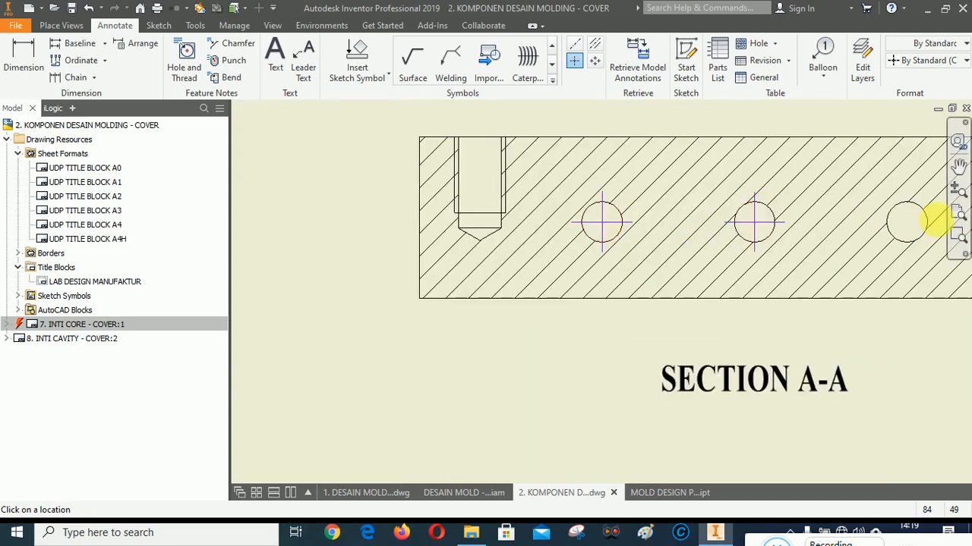
pyautogui.click(918, 208)
pyautogui.scroll(3, 532, 288)
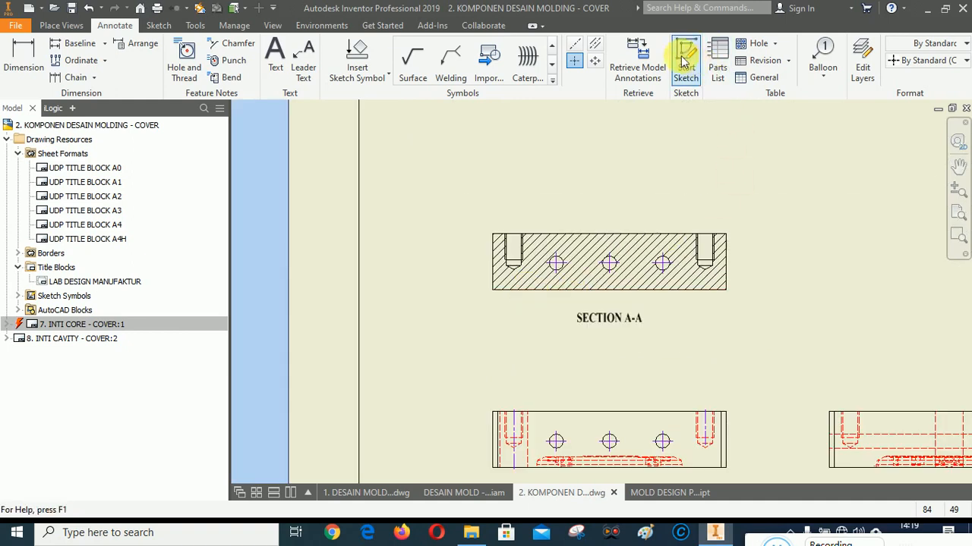
# Add bisector centrelines to the left and right threaded blind holes in section view A-A
pyautogui.click(597, 47)
pyautogui.scroll(3, 527, 263)
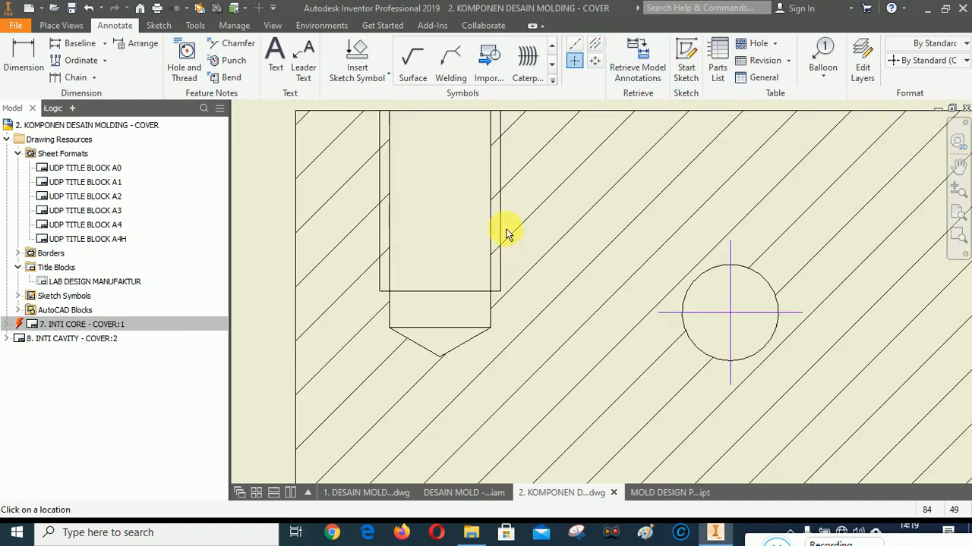
pyautogui.click(491, 221)
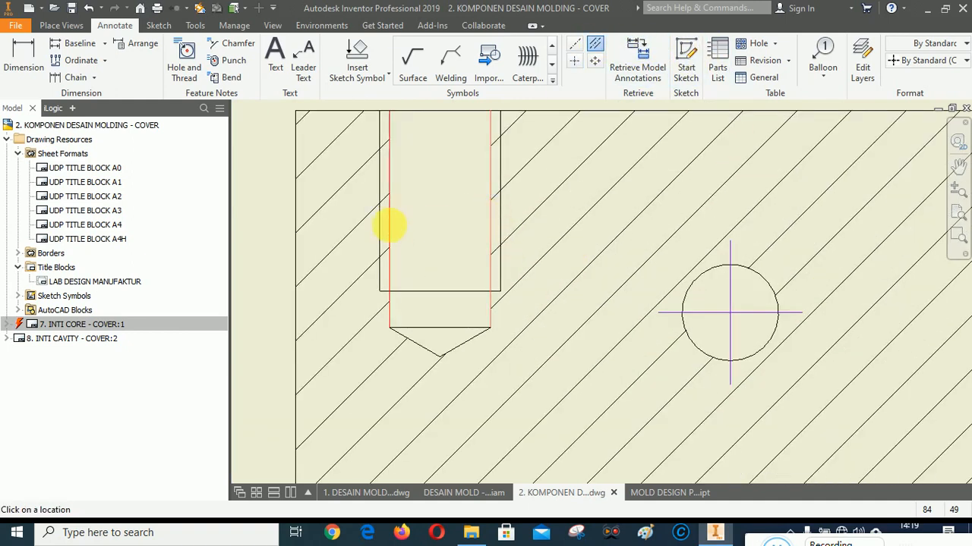
pyautogui.click(389, 219)
pyautogui.scroll(-3, 364, 228)
pyautogui.scroll(3, 641, 243)
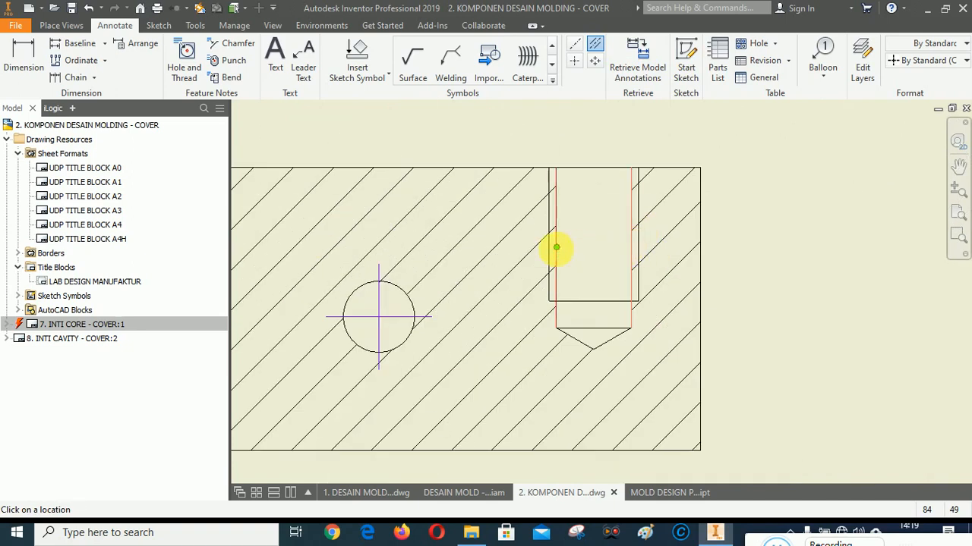
pyautogui.click(556, 247)
# Add bisector centrelines to both threaded holes, the central vertical bore and the horizontal channel in the side view
pyautogui.scroll(-3, 522, 200)
pyautogui.scroll(2, 721, 416)
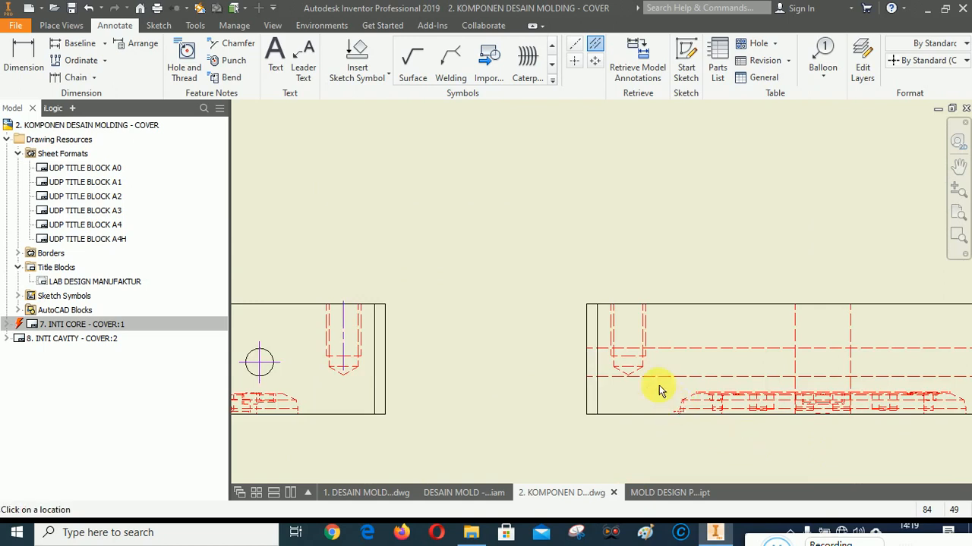
pyautogui.scroll(4, 630, 319)
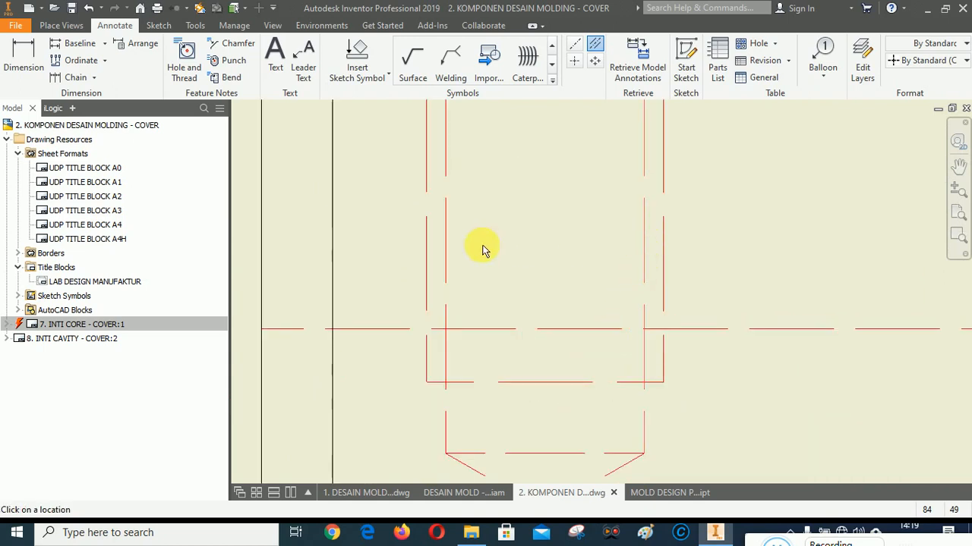
pyautogui.click(447, 242)
pyautogui.scroll(-4, 436, 266)
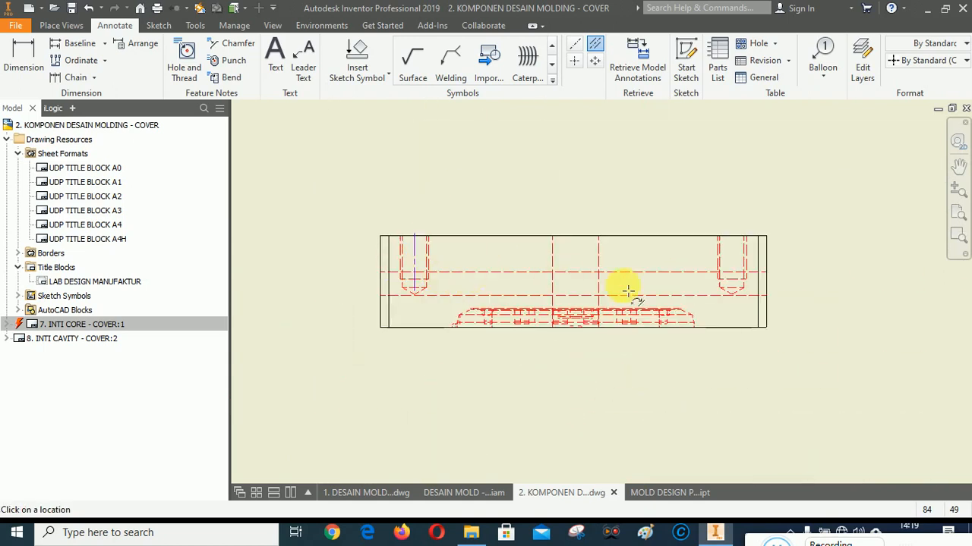
pyautogui.scroll(5, 580, 279)
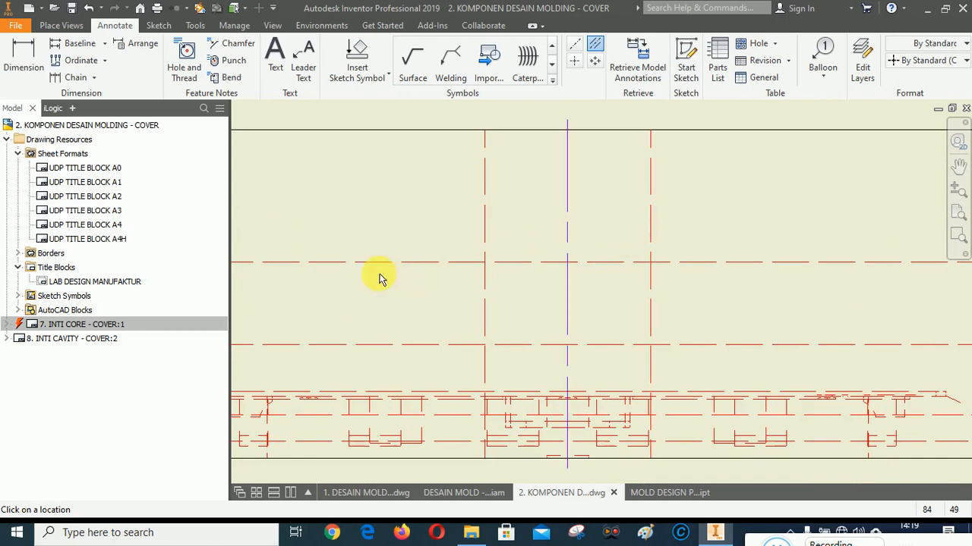
pyautogui.scroll(-3, 380, 276)
pyautogui.scroll(4, 651, 265)
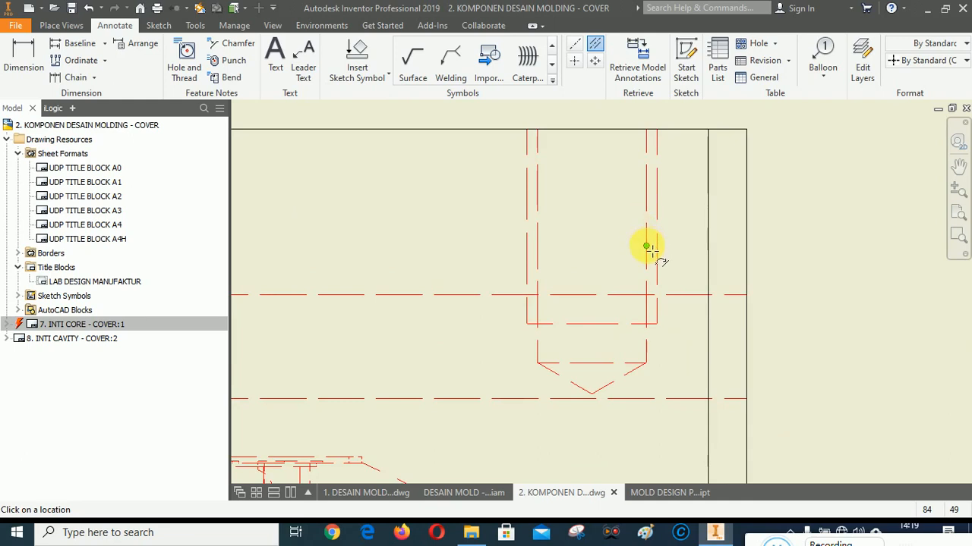
pyautogui.scroll(-3, 584, 284)
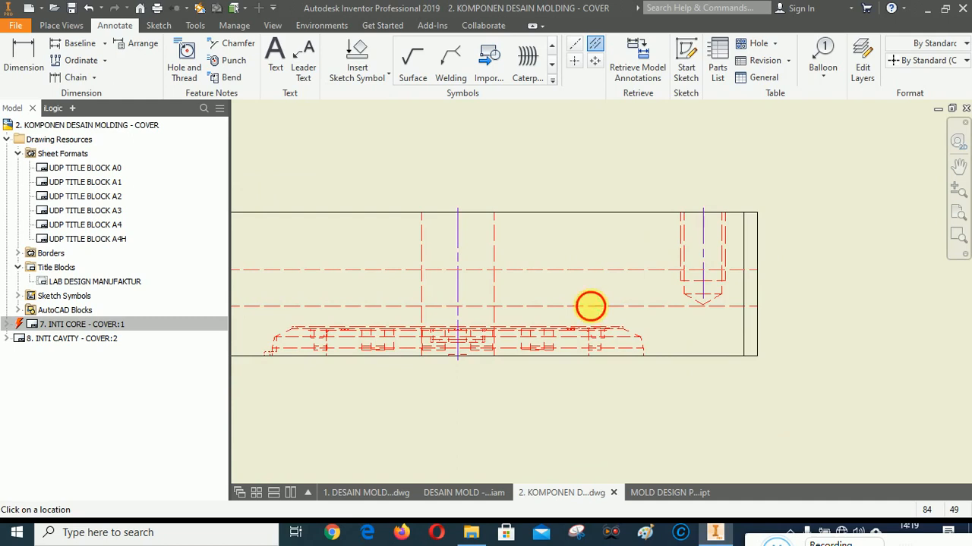
pyautogui.scroll(-2, 775, 305)
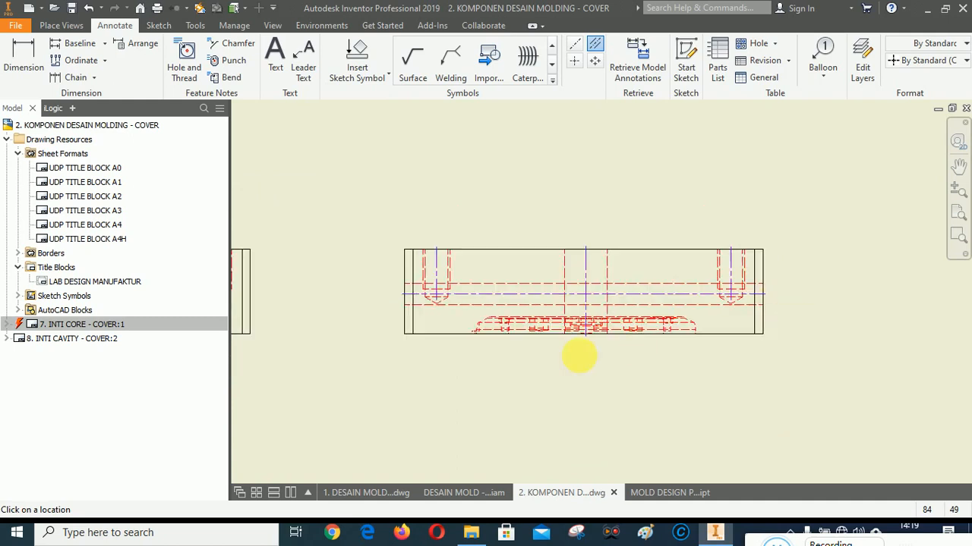
# Finish the centreline command and extend both threaded-hole centrelines in the side view past the drill tips
pyautogui.rightClick(685, 189)
pyautogui.click(623, 187)
pyautogui.scroll(4, 433, 321)
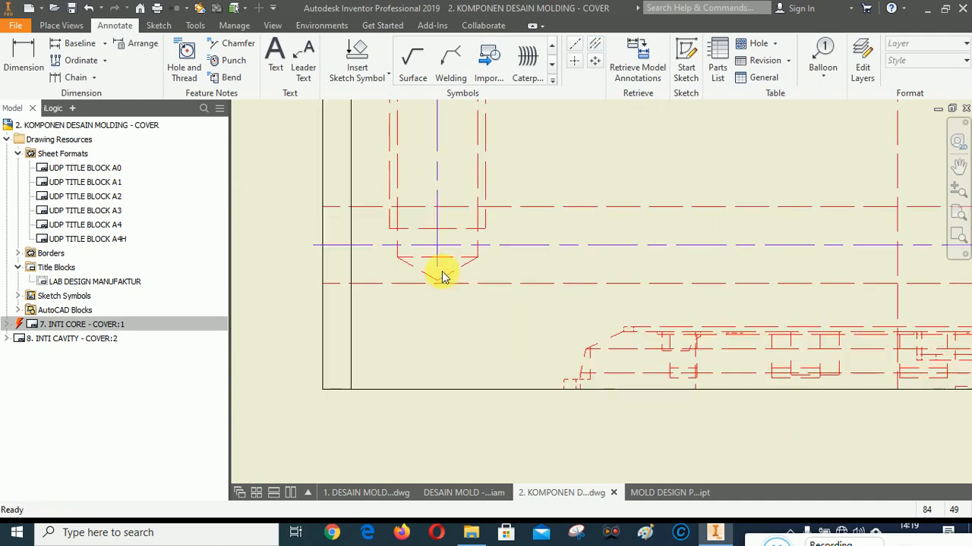
pyautogui.click(438, 267)
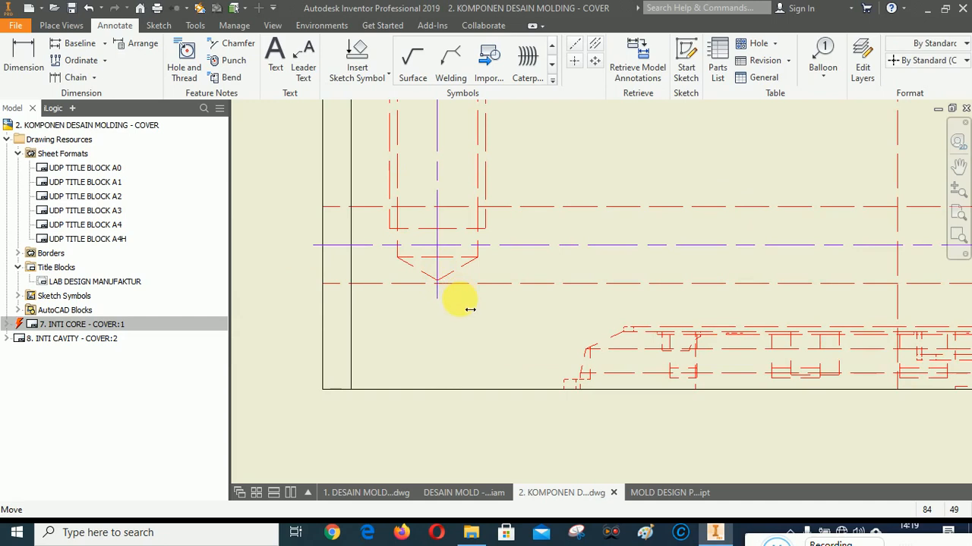
pyautogui.scroll(-4, 455, 319)
pyautogui.scroll(3, 805, 330)
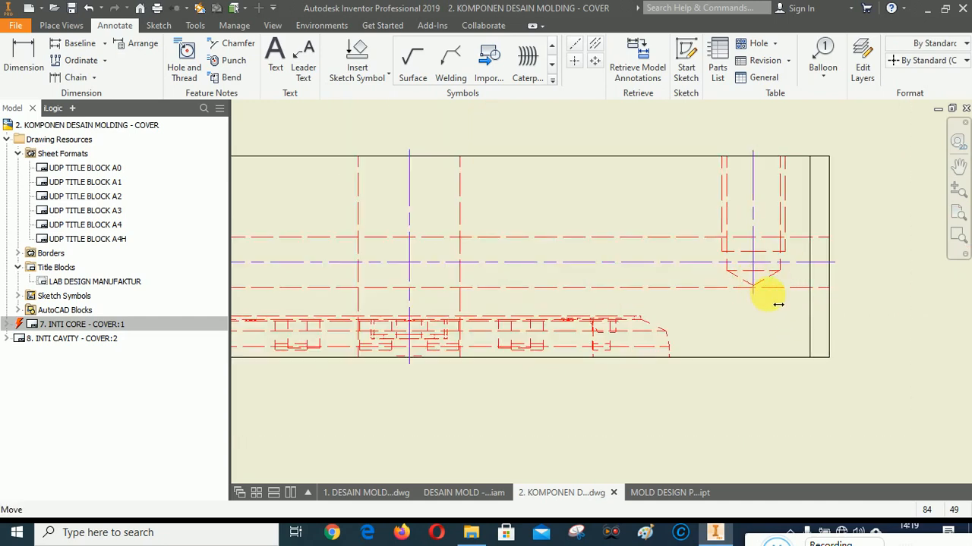
# Extend the right-hand hole centreline in the front view and both hole centrelines in section A-A past the drill tips
pyautogui.scroll(-3, 736, 328)
pyautogui.scroll(3, 415, 306)
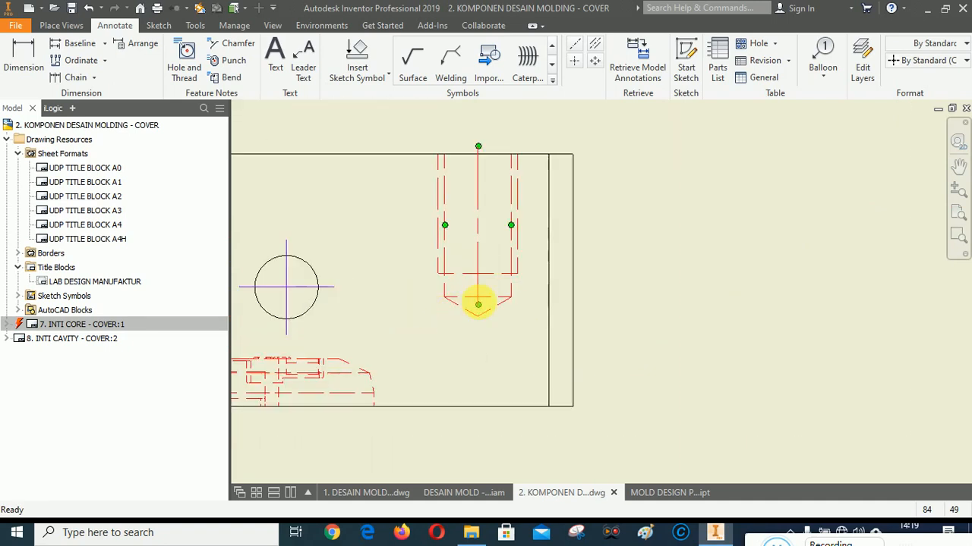
pyautogui.scroll(-3, 802, 336)
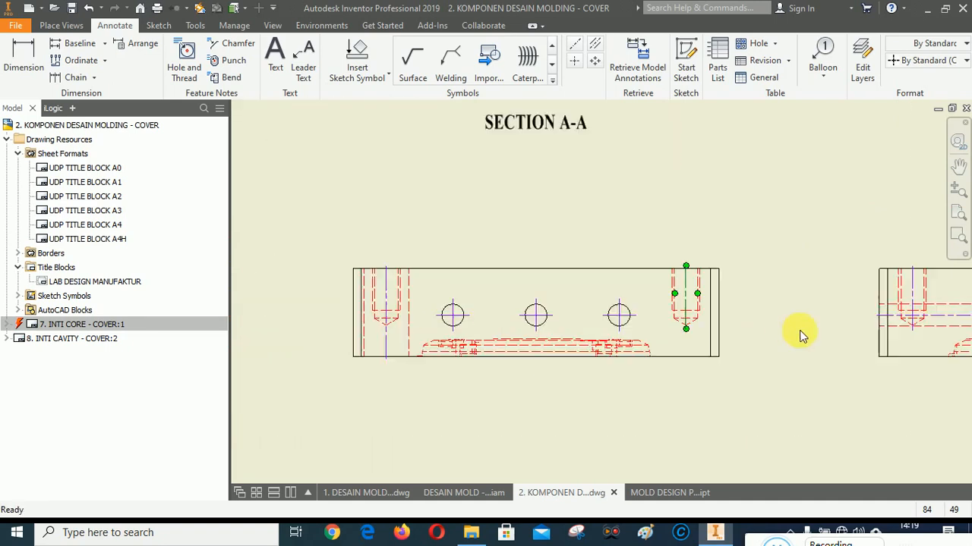
pyautogui.scroll(1, 383, 338)
pyautogui.scroll(-3, 449, 358)
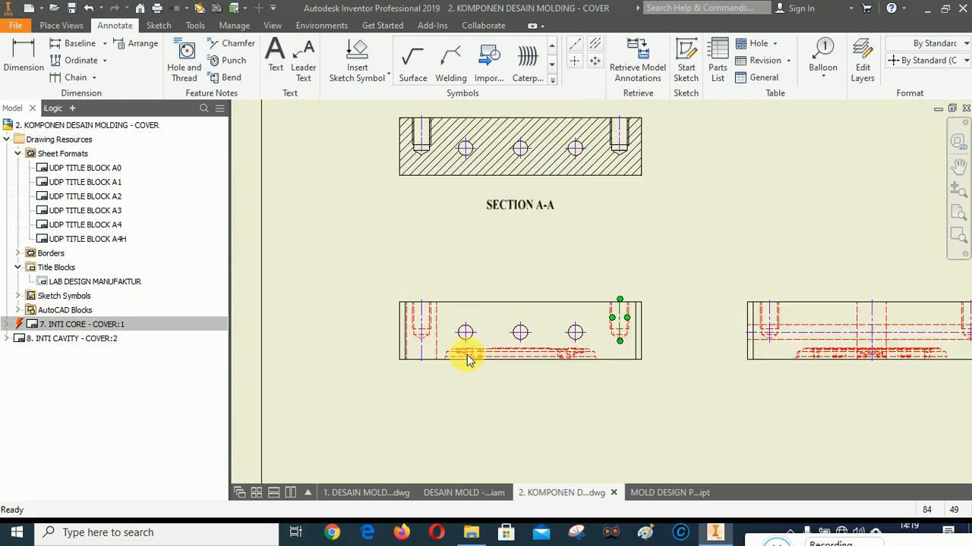
pyautogui.scroll(3, 419, 143)
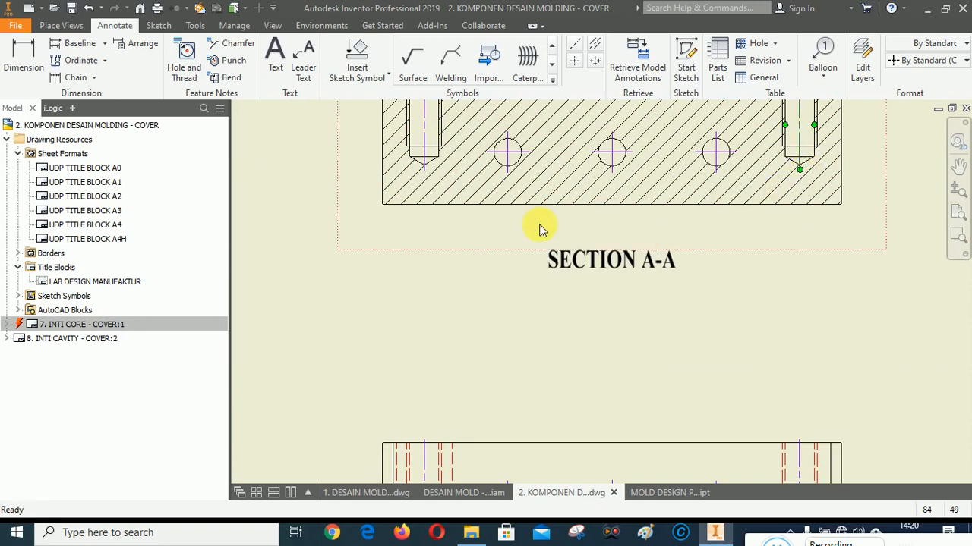
pyautogui.scroll(-3, 541, 229)
# Look over the section, front, side and underside views across the sheet
pyautogui.click(959, 165)
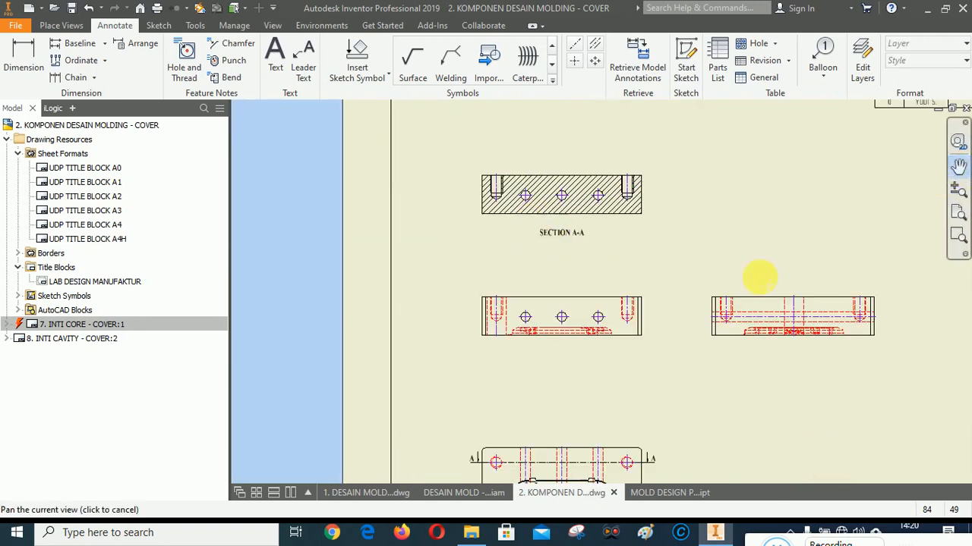
pyautogui.moveTo(672, 386)
pyautogui.mouseDown()
pyautogui.moveTo(635, 290)
pyautogui.moveTo(564, 259)
pyautogui.moveTo(566, 216)
pyautogui.moveTo(662, 163)
pyautogui.mouseUp()
pyautogui.moveTo(558, 327)
pyautogui.mouseDown()
pyautogui.moveTo(521, 286)
pyautogui.moveTo(486, 207)
pyautogui.mouseUp()
pyautogui.moveTo(596, 207); pyautogui.dragTo(572, 372)
pyautogui.moveTo(770, 126)
pyautogui.mouseDown()
pyautogui.moveTo(690, 253)
pyautogui.moveTo(536, 299)
pyautogui.moveTo(751, 245)
pyautogui.moveTo(757, 258)
pyautogui.mouseUp()
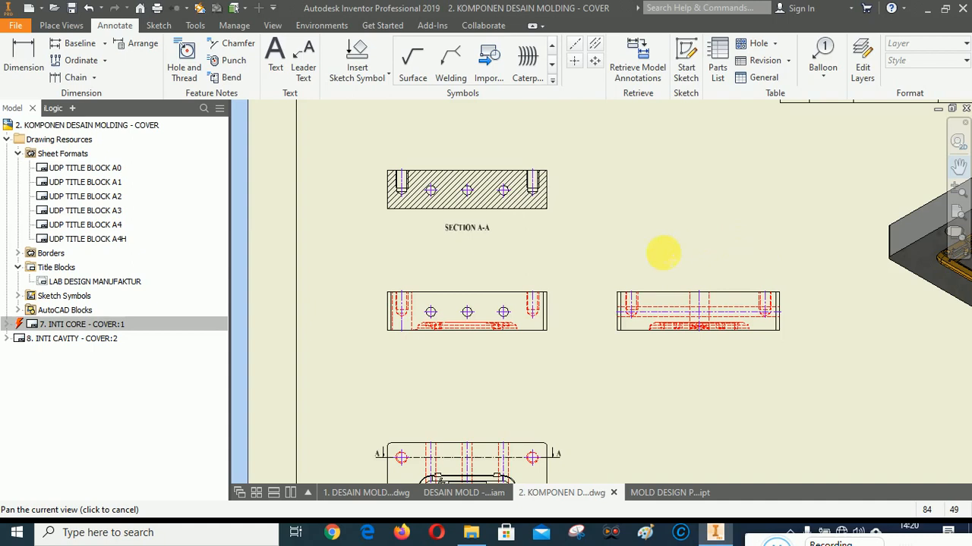
pyautogui.moveTo(526, 364)
pyautogui.mouseDown()
pyautogui.moveTo(534, 276)
pyautogui.moveTo(473, 291)
pyautogui.moveTo(499, 223)
pyautogui.moveTo(474, 298)
pyautogui.moveTo(490, 296)
pyautogui.mouseUp()
pyautogui.rightClick(709, 287)
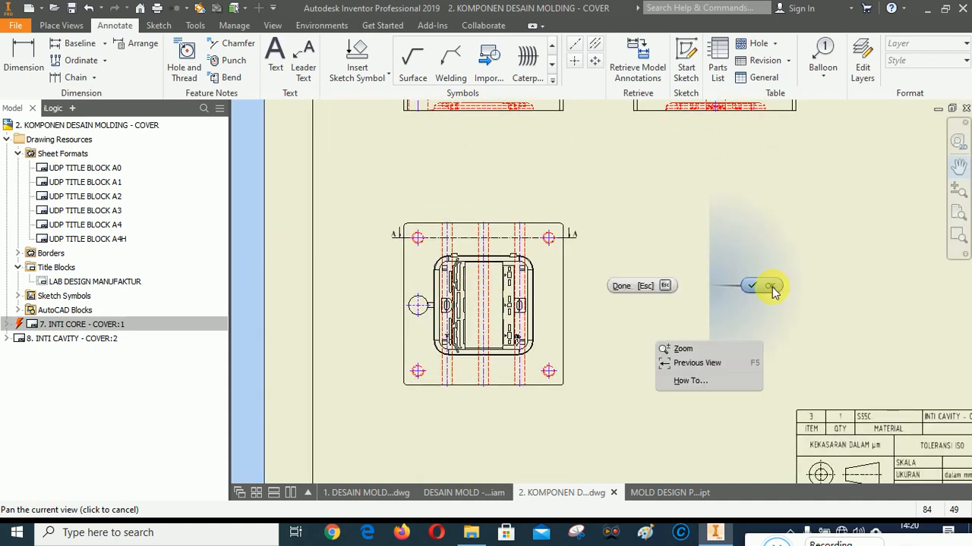
pyautogui.press('Escape')
# Dimension the horizontal distance from the plate's left edge to the upper-left hole in the view with section line A-A, with 2,12 primary unit precision
pyautogui.click(958, 237)
pyautogui.moveTo(374, 195); pyautogui.dragTo(607, 437)
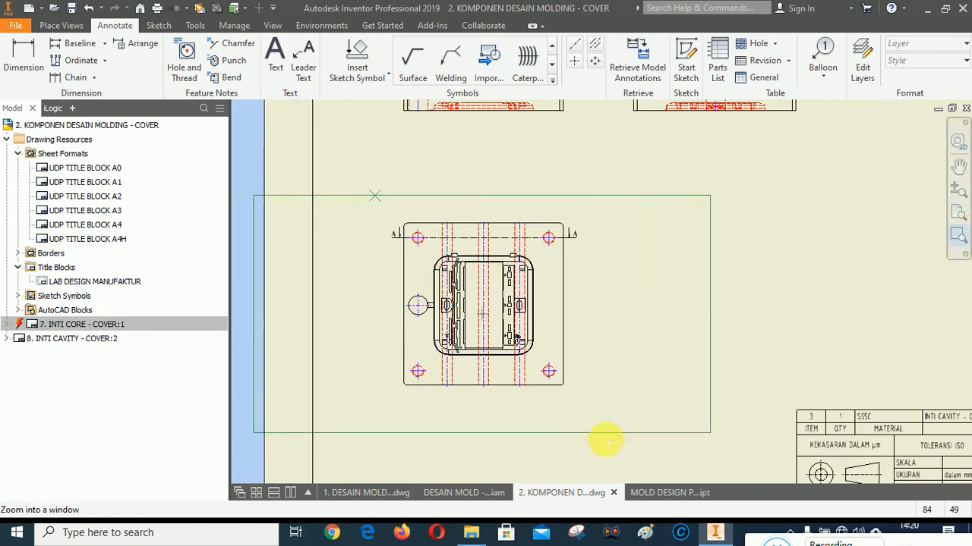
pyautogui.scroll(3, 494, 327)
pyautogui.scroll(-5, 529, 206)
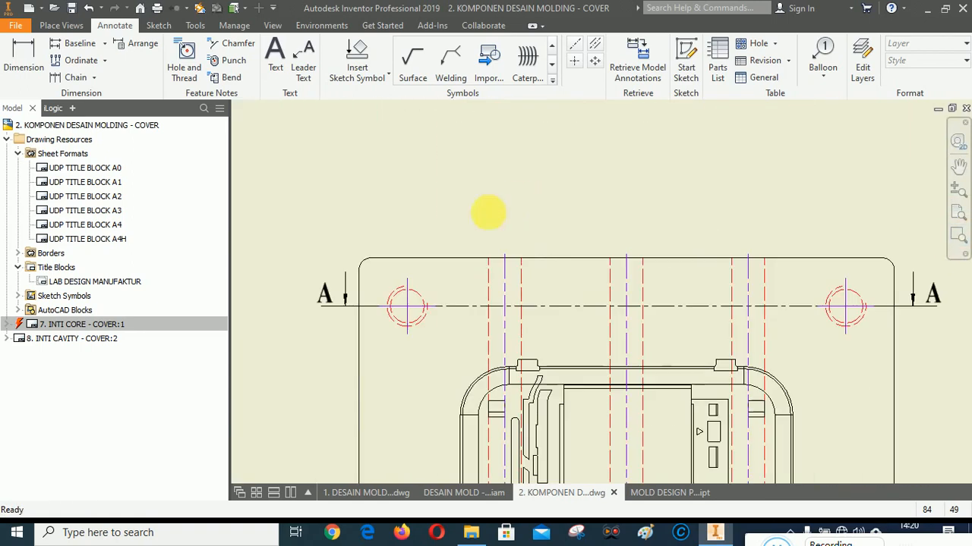
pyautogui.press('d')
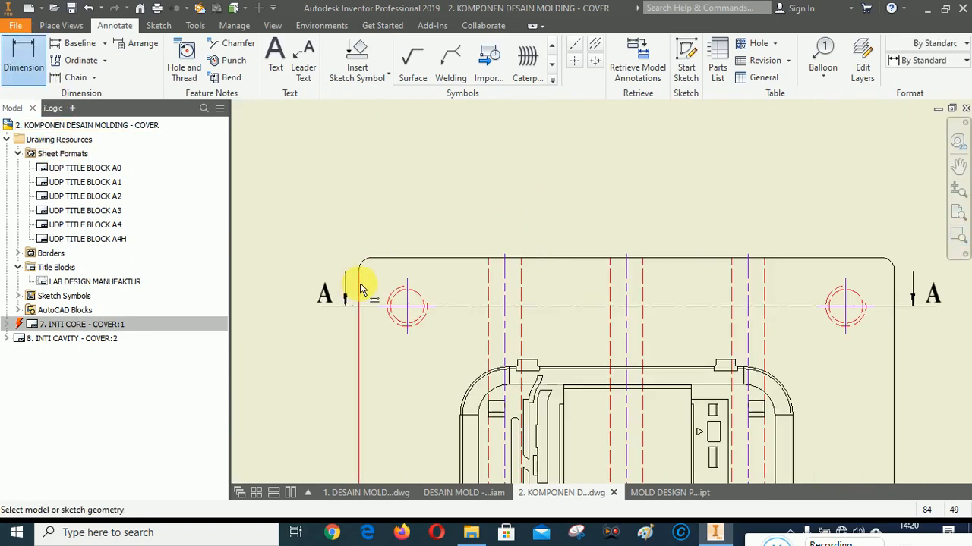
pyautogui.click(360, 283)
pyautogui.click(418, 293)
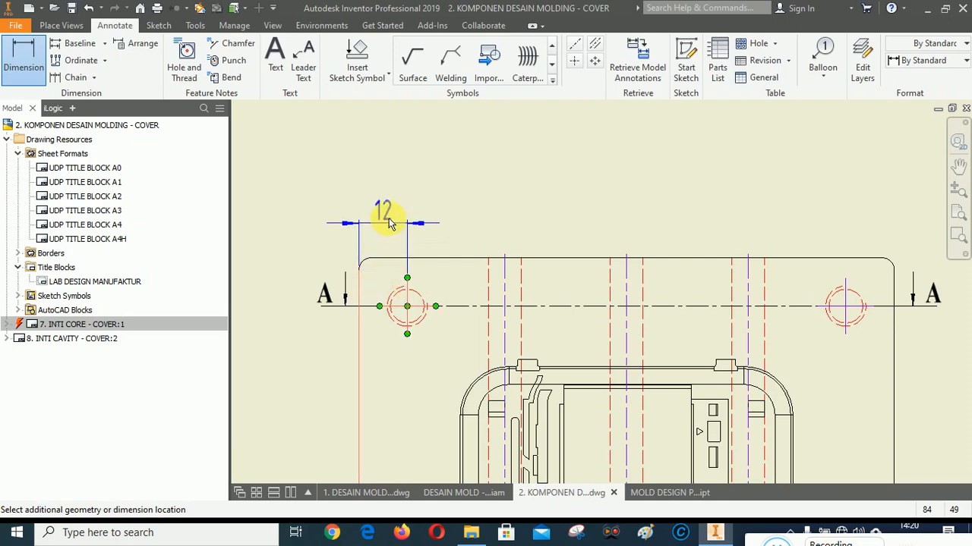
pyautogui.click(385, 275)
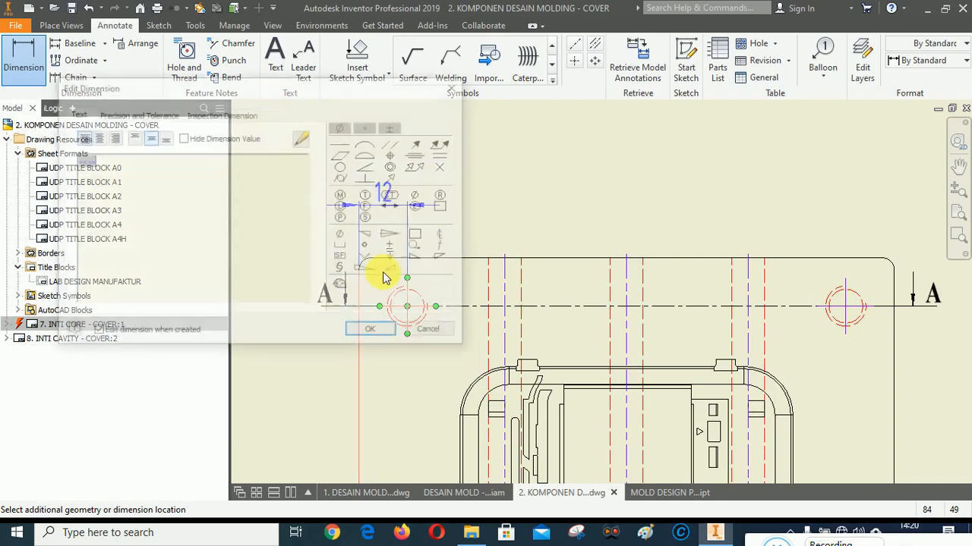
pyautogui.click(123, 111)
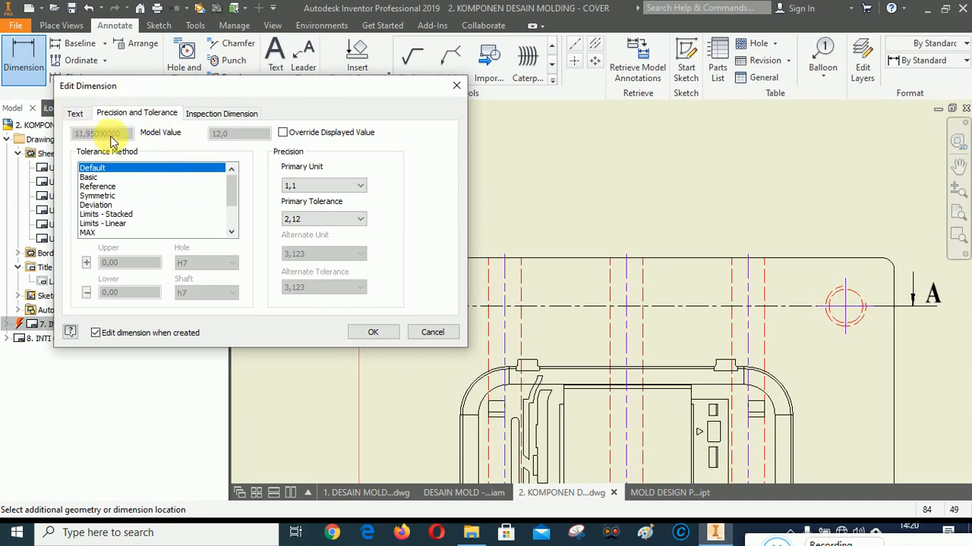
pyautogui.click(317, 187)
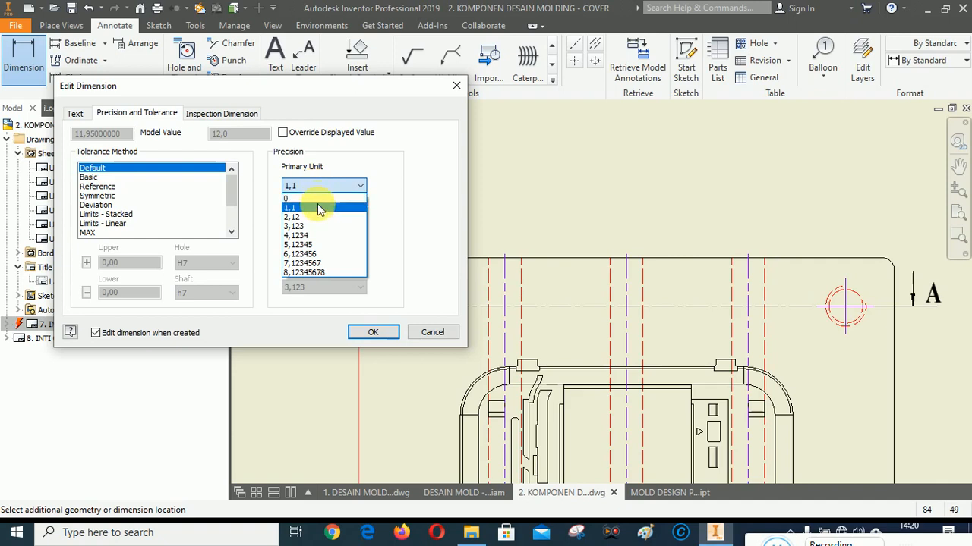
pyautogui.click(315, 216)
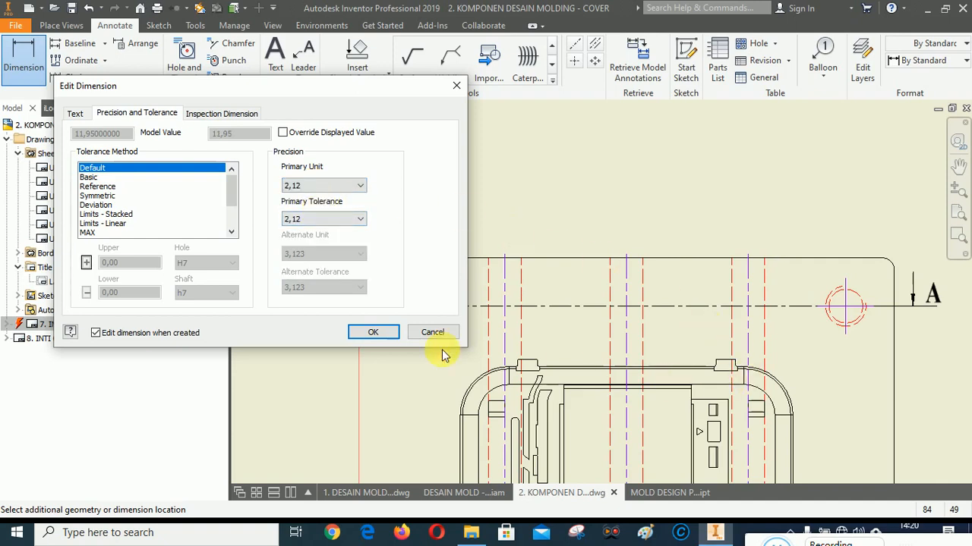
pyautogui.click(375, 331)
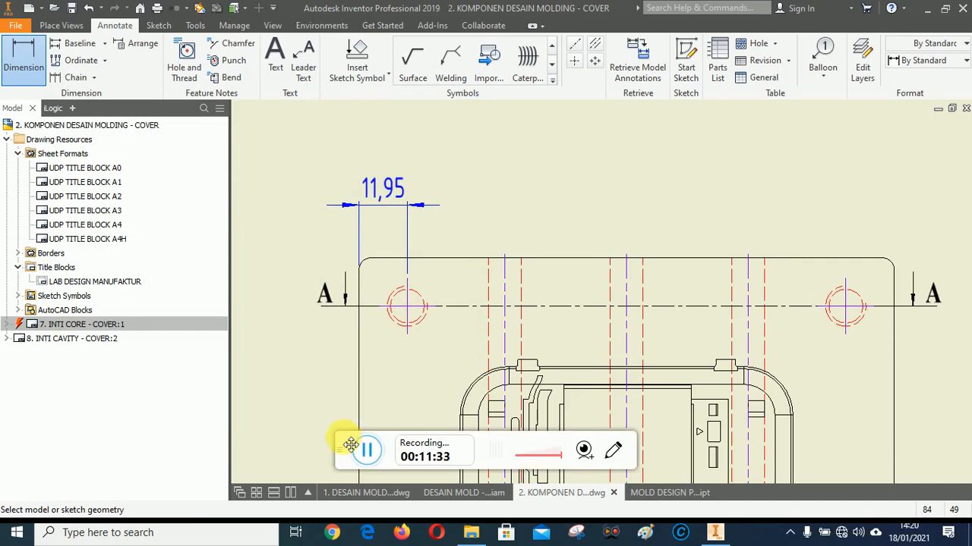
pyautogui.moveTo(350, 446); pyautogui.dragTo(775, 543)
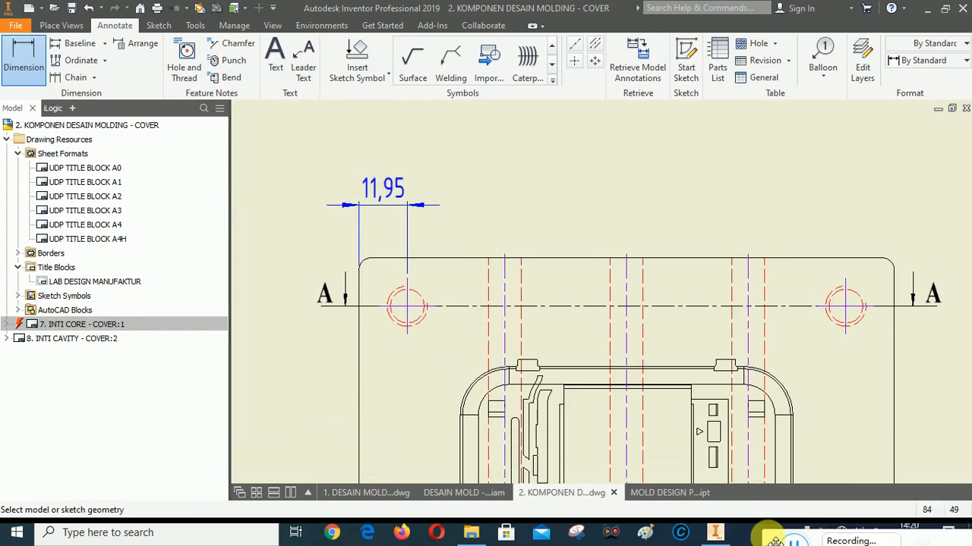
# Dimension horizontally from the upper-left hole to the left channel centreline, using 2,12 primary unit precision and aligning it with the edge dimension
pyautogui.click(408, 280)
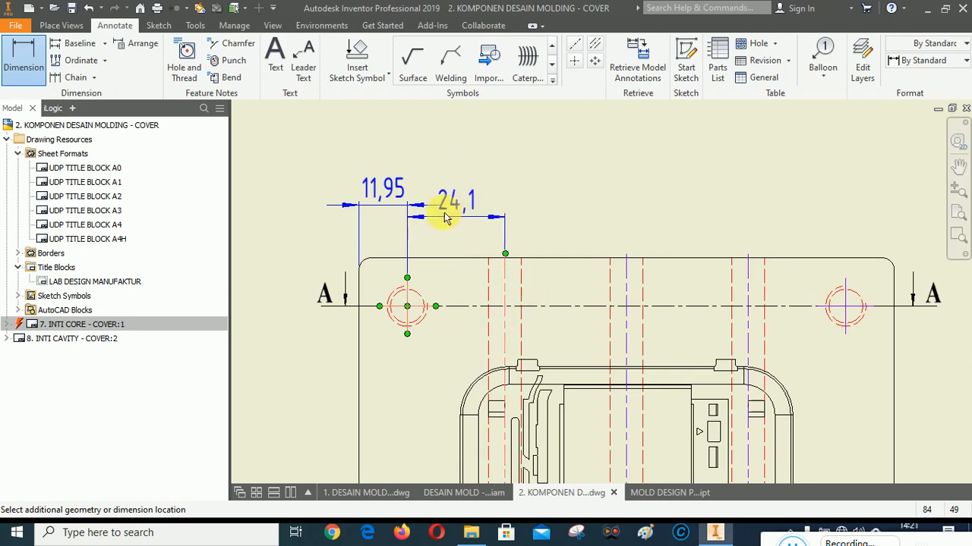
pyautogui.click(448, 267)
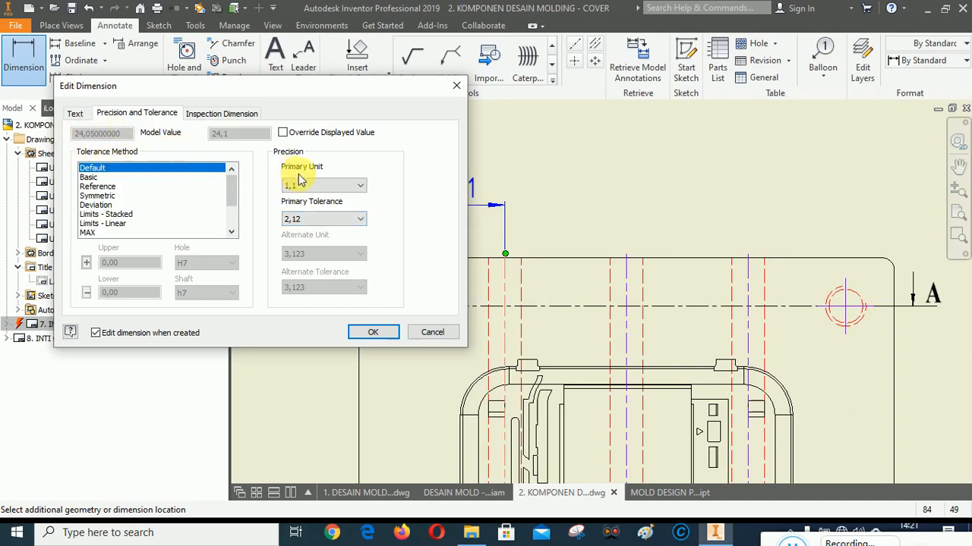
pyautogui.click(319, 185)
pyautogui.click(310, 211)
pyautogui.click(373, 334)
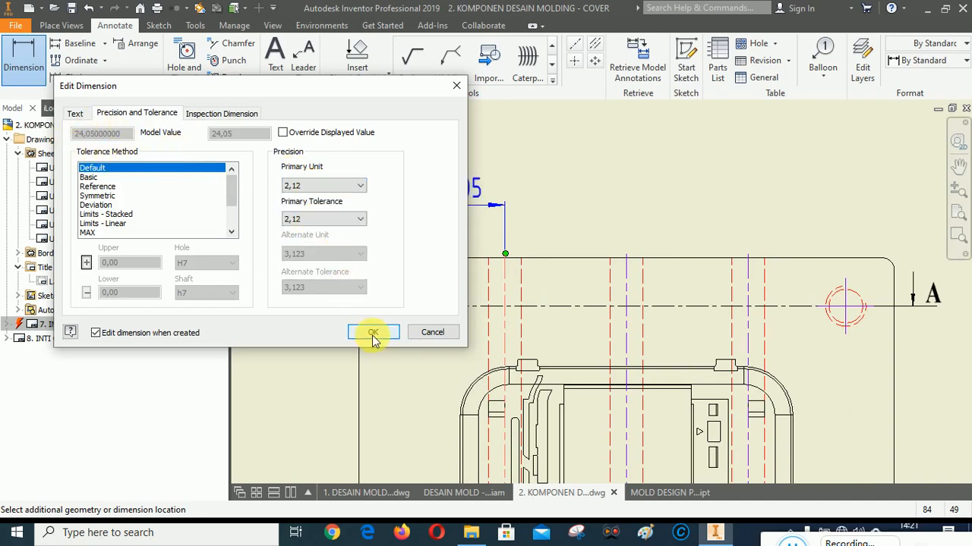
# Dimension the spacing from the left to the middle and from the middle to the right channel centreline, in line with the existing dimensions
pyautogui.click(504, 275)
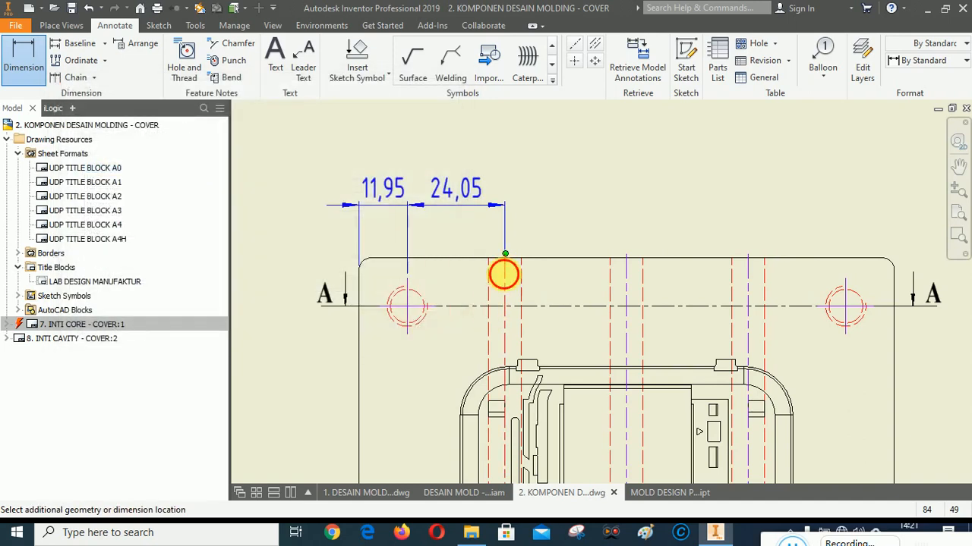
pyautogui.click(629, 281)
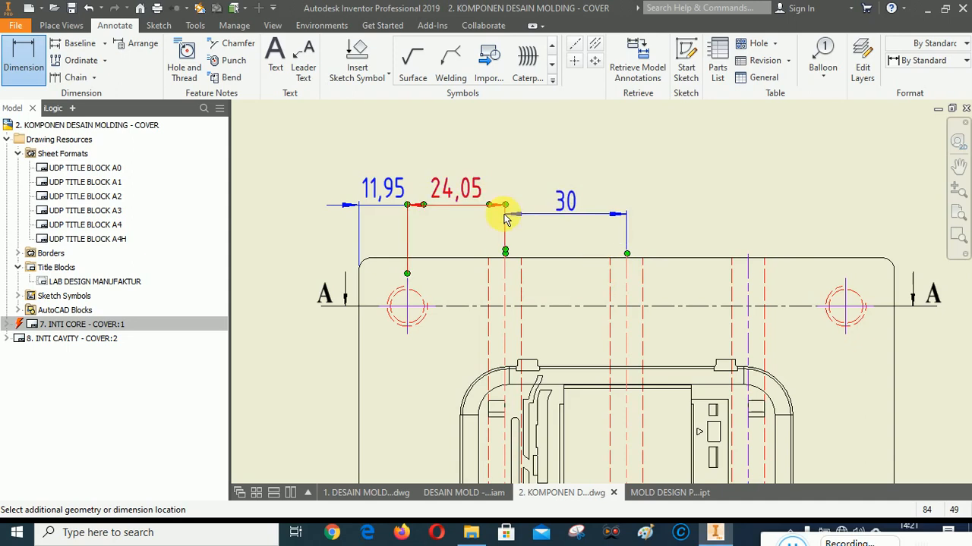
pyautogui.click(308, 232)
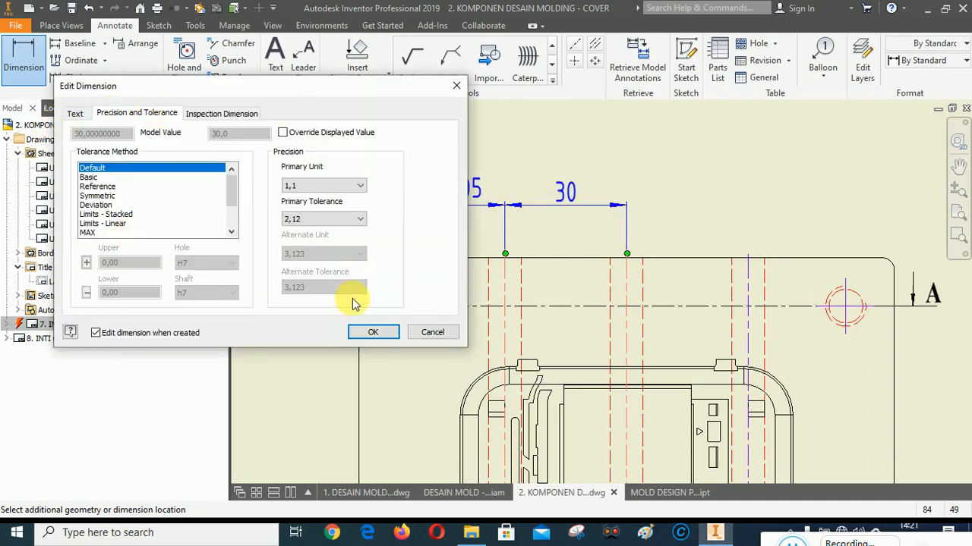
pyautogui.click(373, 332)
pyautogui.click(628, 275)
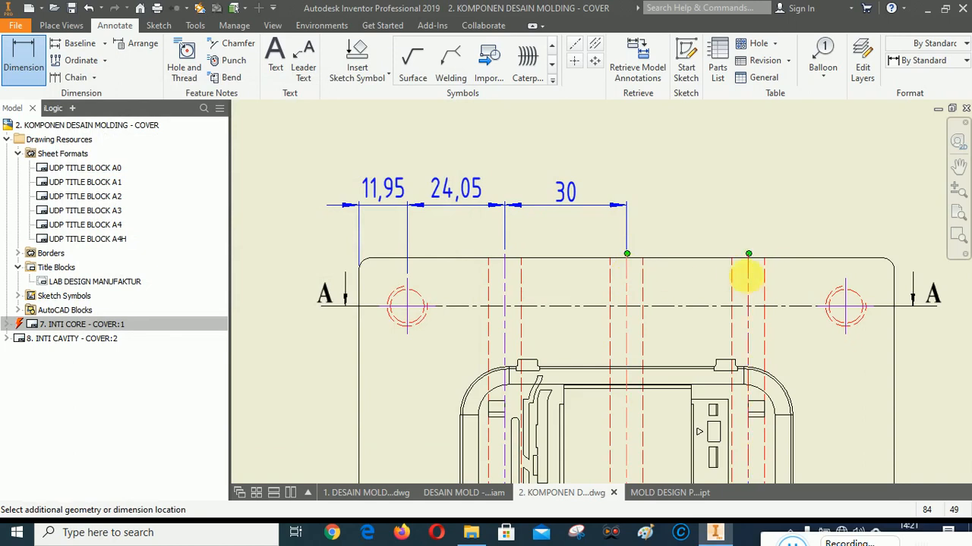
pyautogui.click(750, 254)
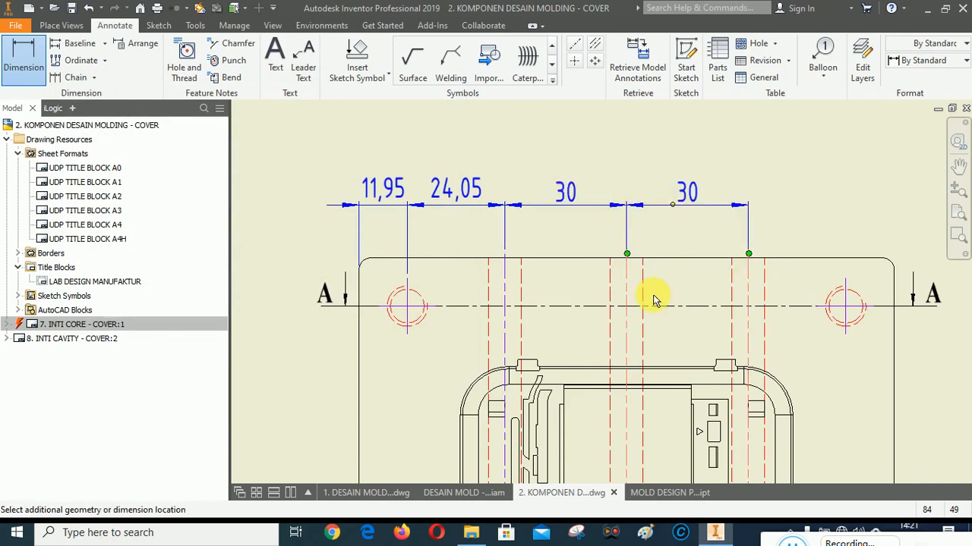
pyautogui.click(442, 234)
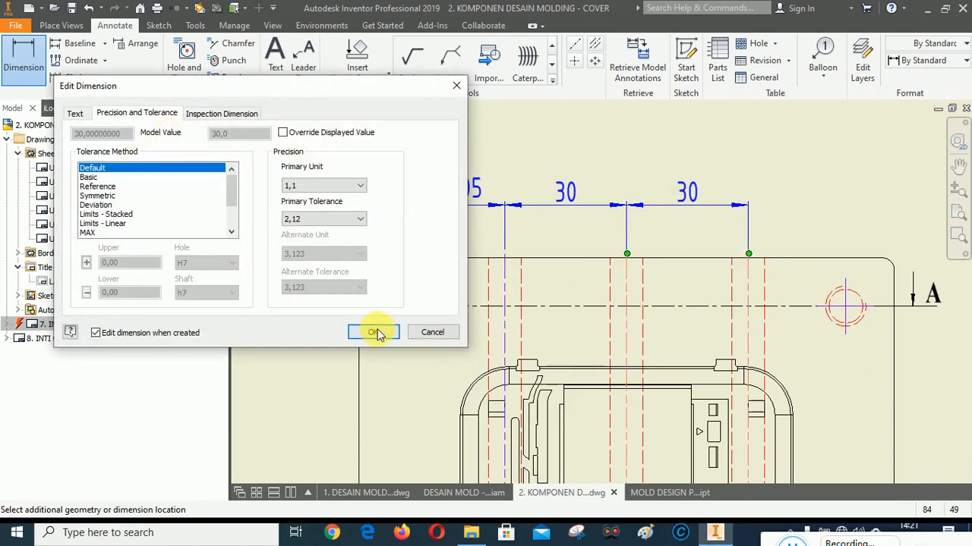
pyautogui.click(375, 329)
# Dimension horizontally from the right channel centreline to the upper-right hole in the same row, using 2,12 primary unit precision
pyautogui.click(750, 276)
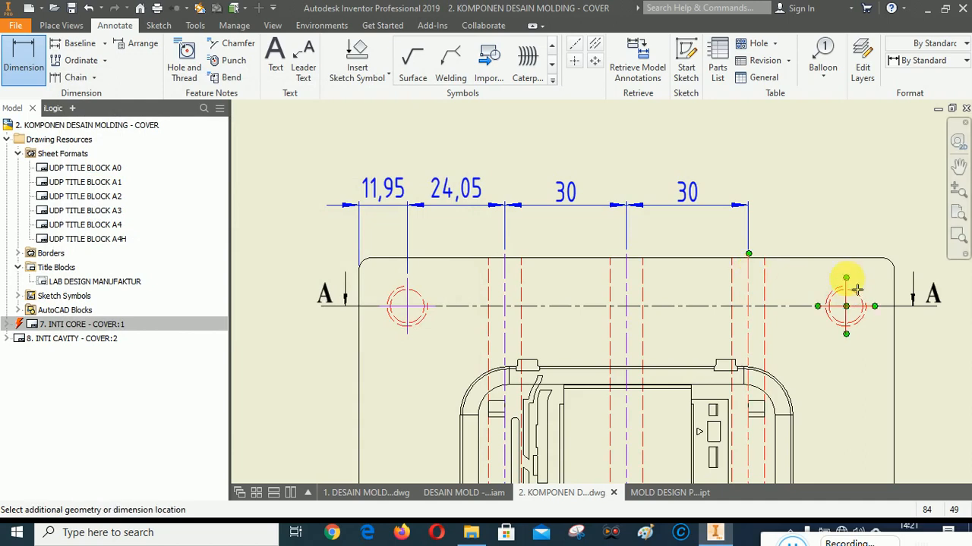
pyautogui.click(846, 278)
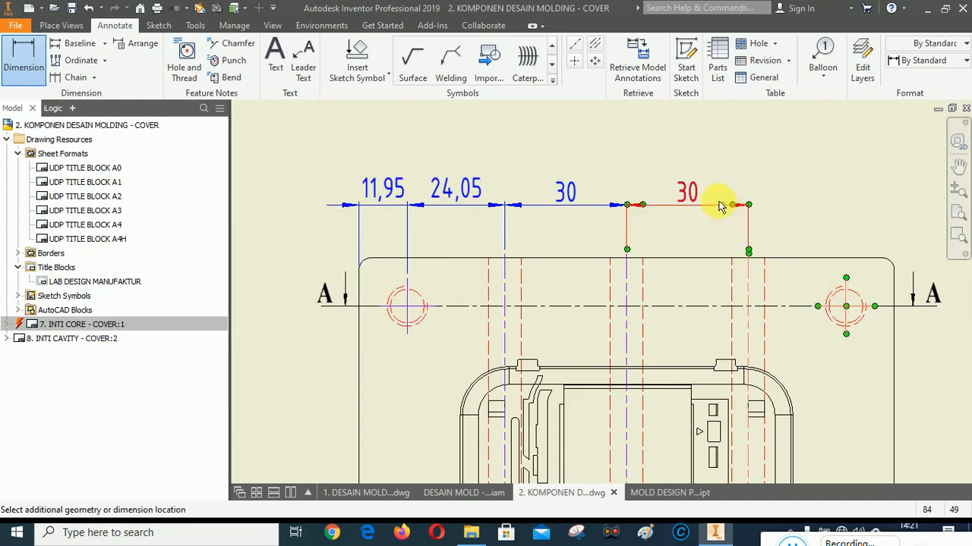
pyautogui.click(803, 255)
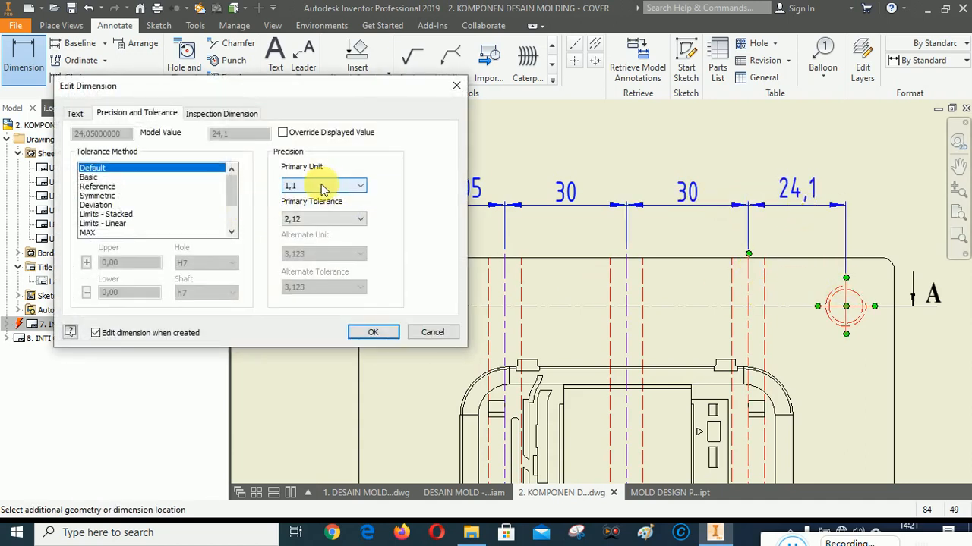
pyautogui.click(322, 186)
pyautogui.click(314, 211)
pyautogui.click(372, 332)
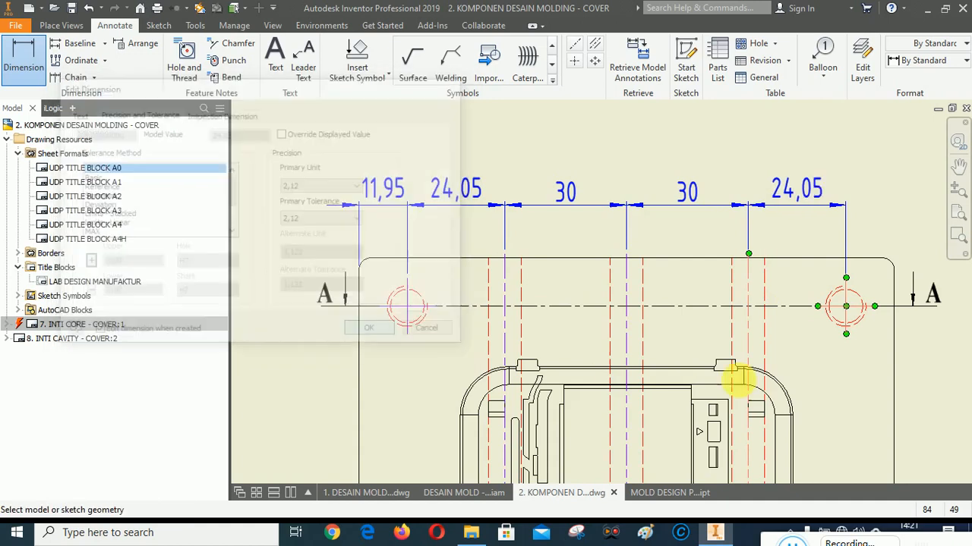
# Dimension horizontally from the upper-right hole to the plate's right edge in the same row, using 2,12 primary unit precision
pyautogui.click(846, 281)
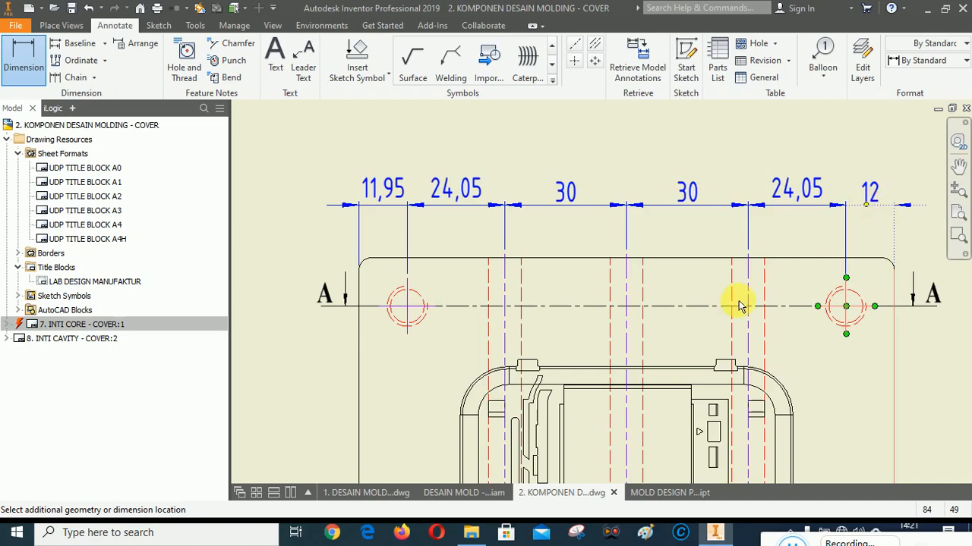
pyautogui.click(407, 245)
pyautogui.click(325, 185)
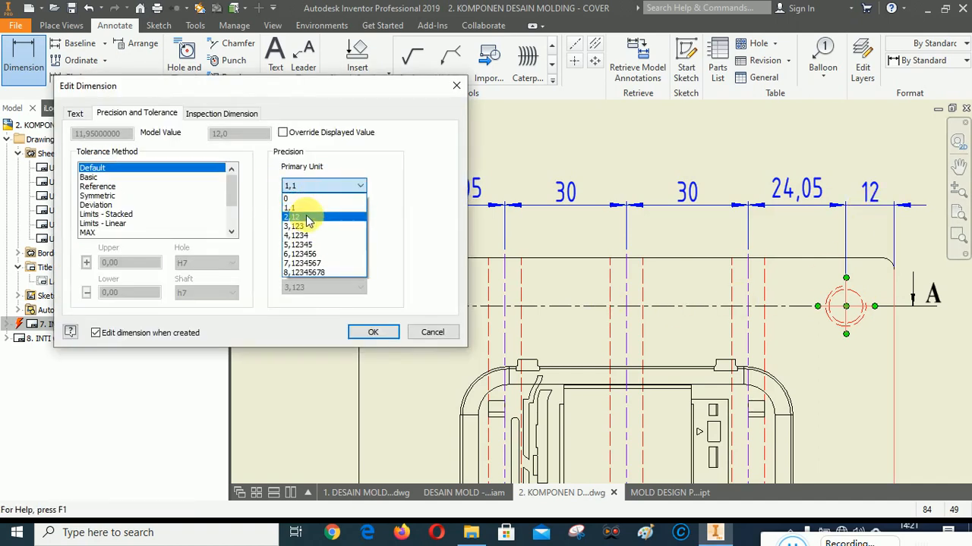
pyautogui.click(306, 215)
pyautogui.click(373, 332)
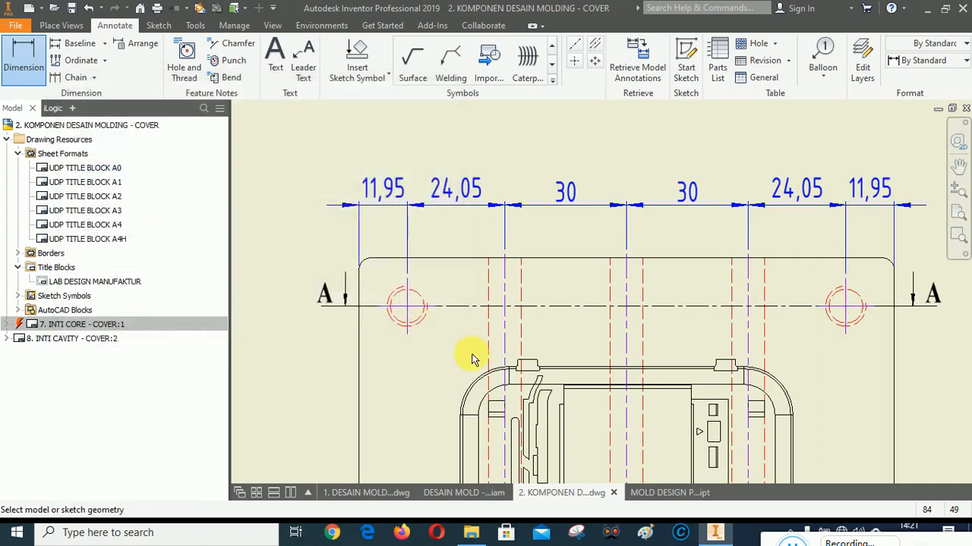
# Dimension the plate's overall width above the row with the Reference tolerance method, and finish the dimension command
pyautogui.click(359, 284)
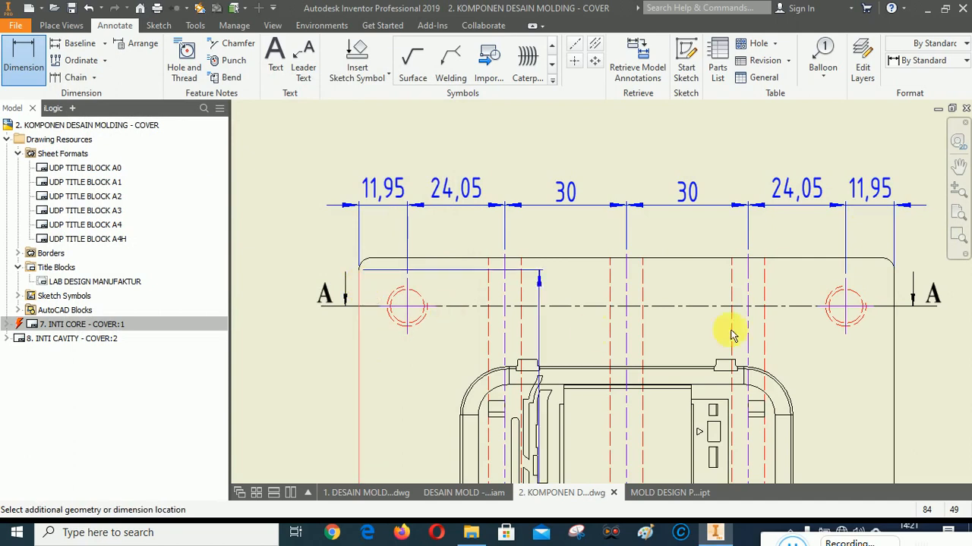
pyautogui.click(894, 288)
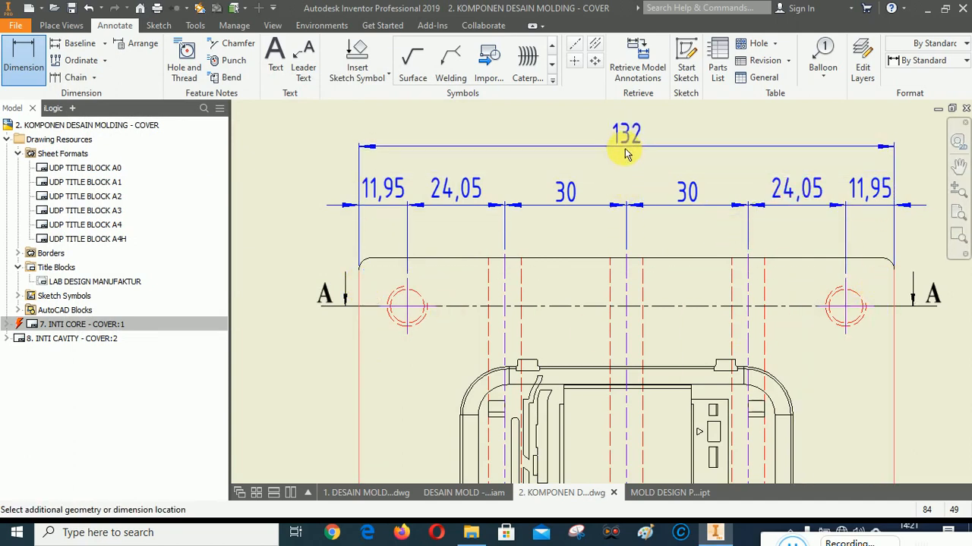
pyautogui.click(427, 184)
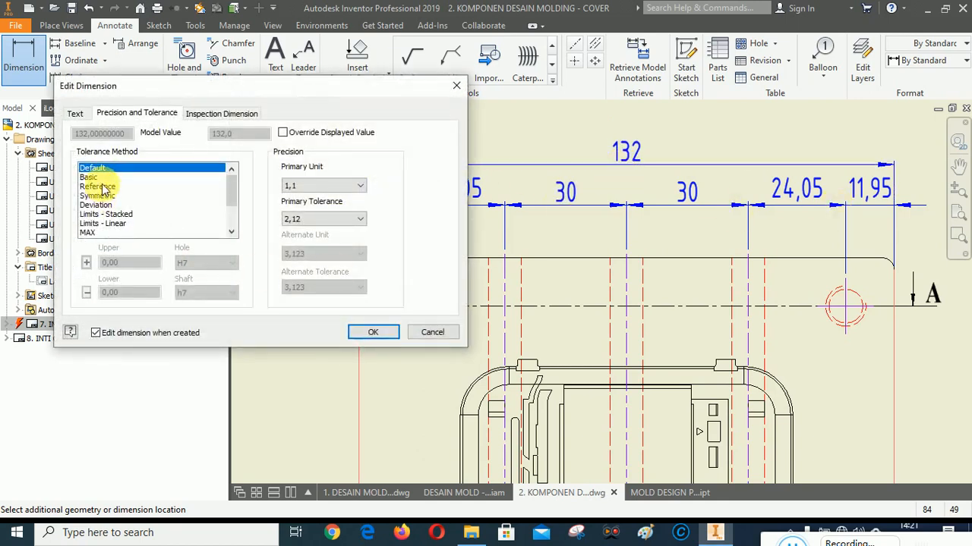
pyautogui.click(103, 187)
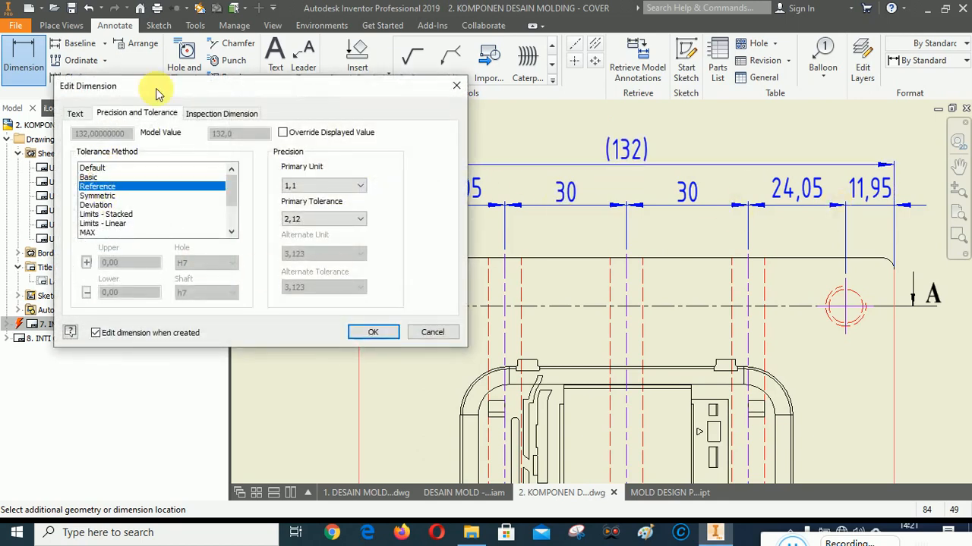
pyautogui.click(373, 333)
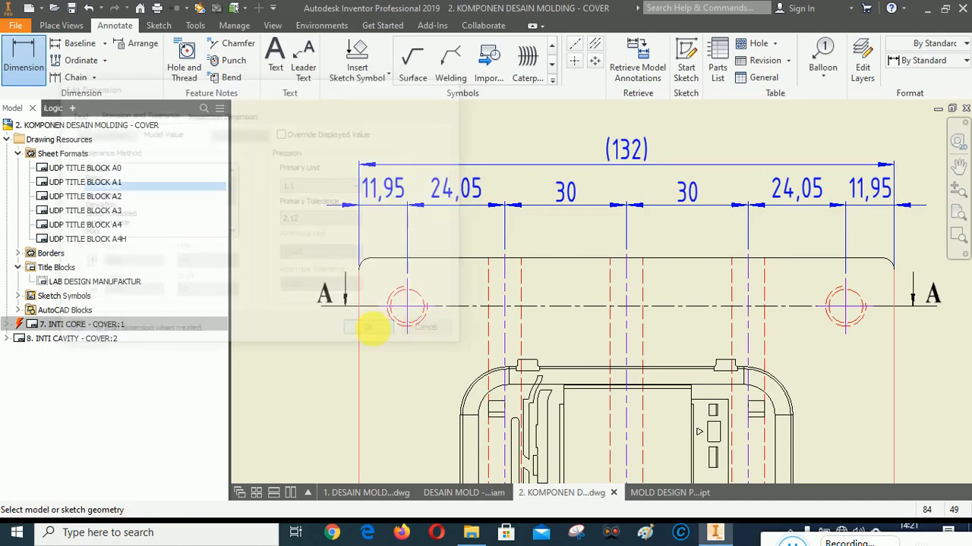
pyautogui.rightClick(387, 123)
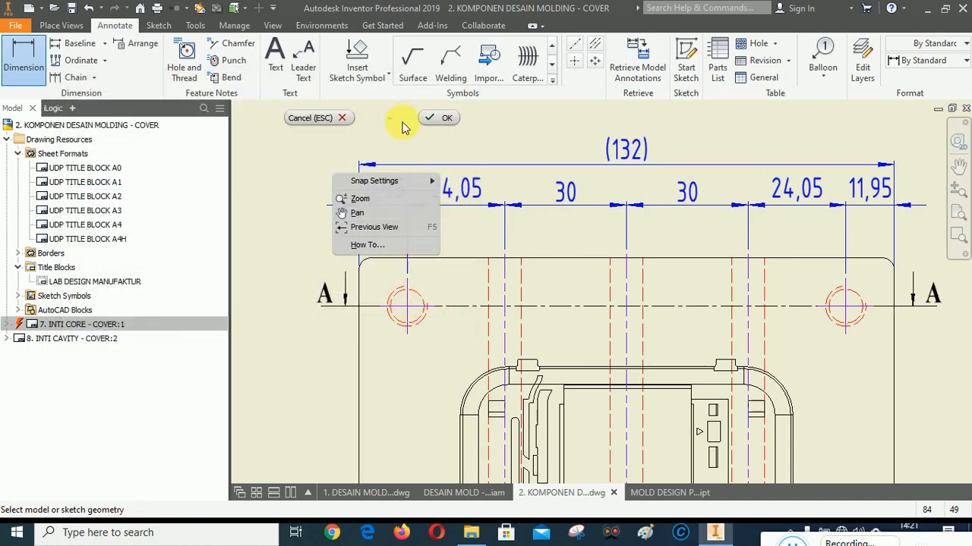
pyautogui.click(436, 121)
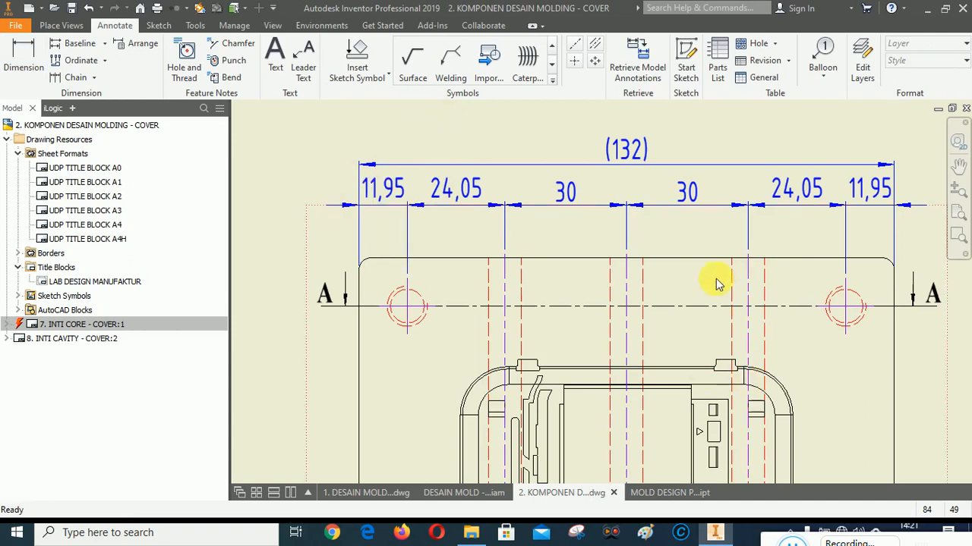
# Arrange the overall width dimension and the row of horizontal dimensions below it, using the plate's upper edge as the contour
pyautogui.click(617, 148)
pyautogui.keyDown('ctrl'); pyautogui.click(391, 187); pyautogui.keyUp('ctrl')
pyautogui.keyDown('ctrl'); pyautogui.click(462, 189); pyautogui.keyUp('ctrl')
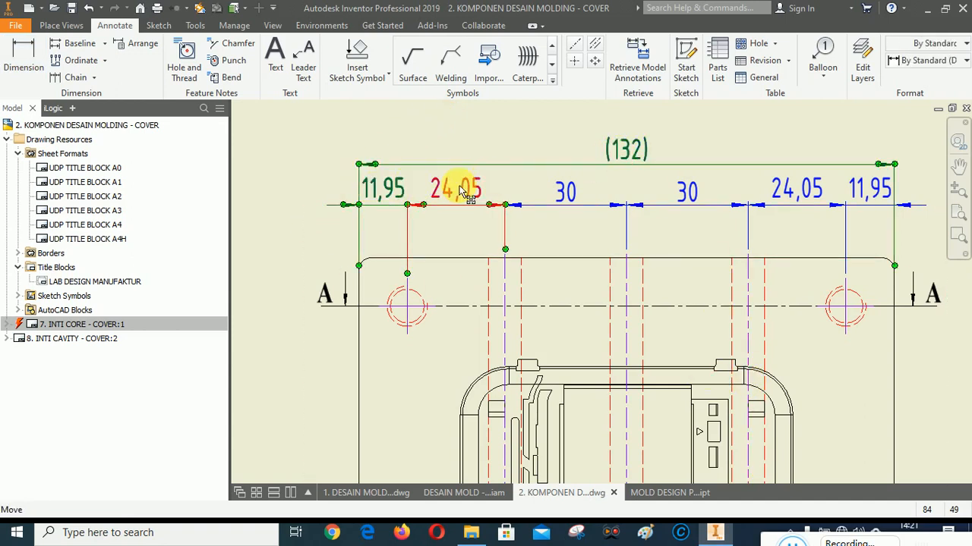
pyautogui.keyDown('ctrl'); pyautogui.click(567, 191); pyautogui.keyUp('ctrl')
pyautogui.keyDown('ctrl'); pyautogui.click(686, 190); pyautogui.keyUp('ctrl')
pyautogui.keyDown('ctrl'); pyautogui.click(797, 189); pyautogui.keyUp('ctrl')
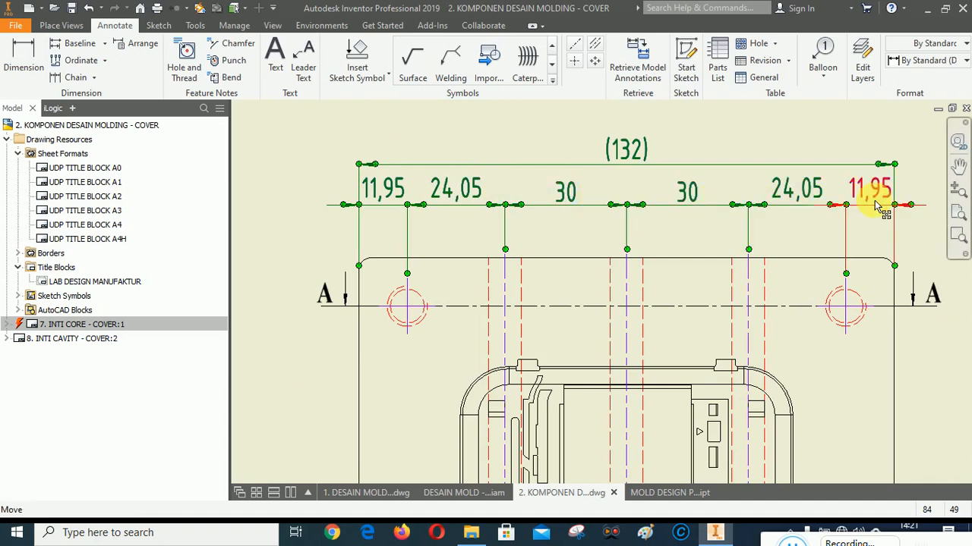
pyautogui.keyDown('ctrl'); pyautogui.click(876, 196); pyautogui.keyUp('ctrl')
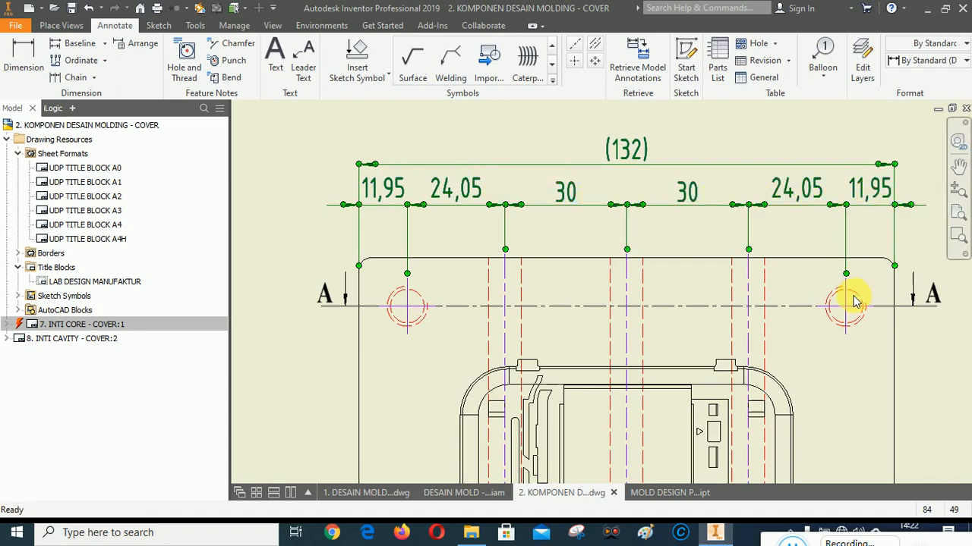
pyautogui.rightClick(718, 132)
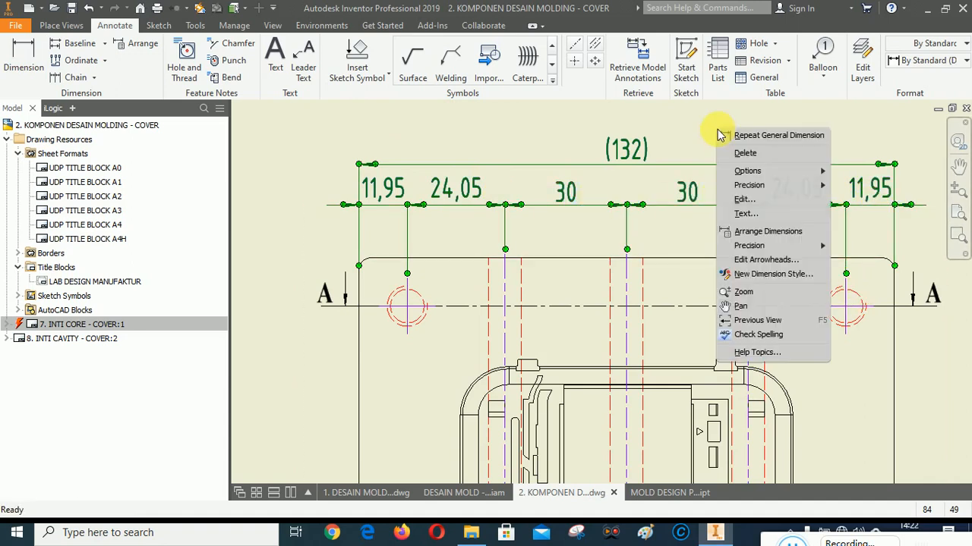
pyautogui.click(754, 234)
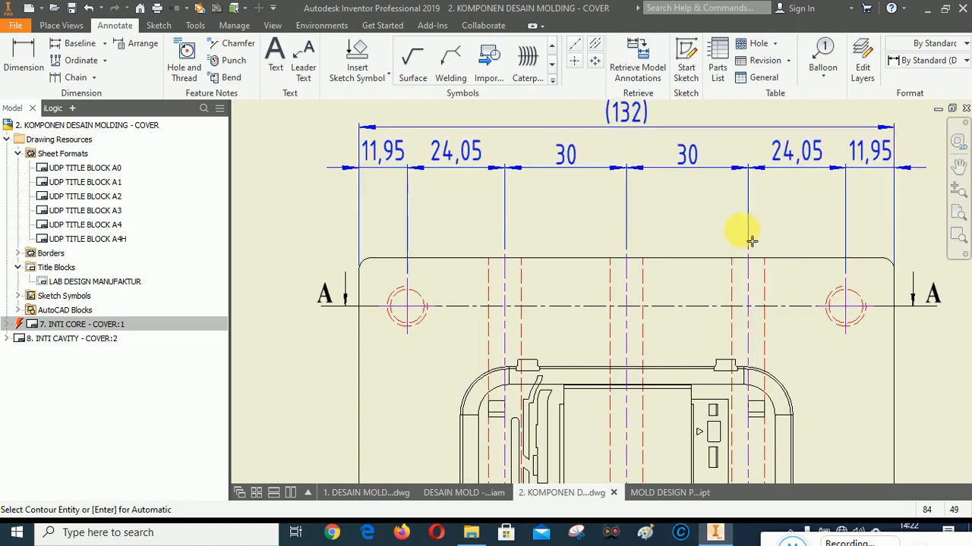
pyautogui.click(682, 260)
# Dimension vertically from the plate's lower edge to the lower-left hole, outside the left edge, using 2,12 primary unit precision
pyautogui.scroll(-3, 538, 235)
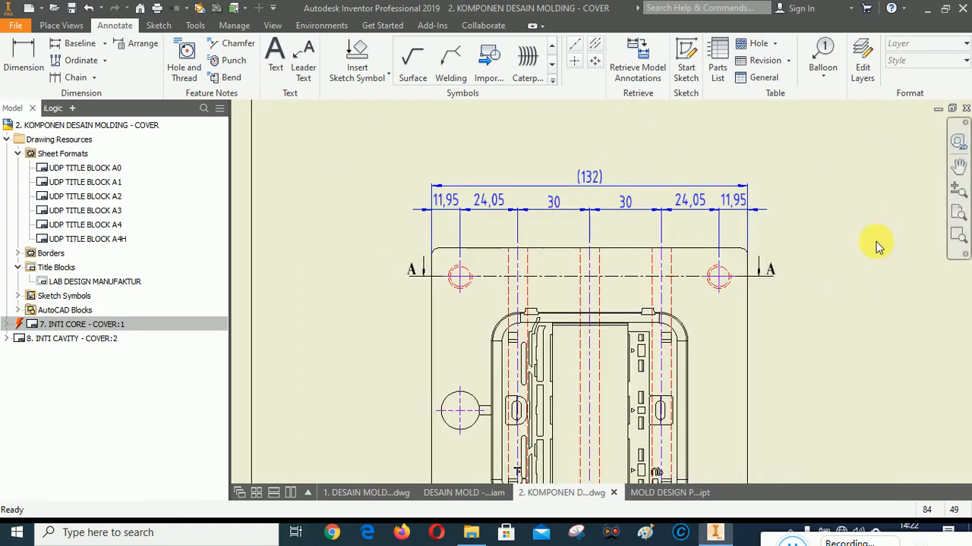
pyautogui.click(960, 170)
pyautogui.moveTo(748, 276)
pyautogui.mouseDown()
pyautogui.moveTo(686, 306)
pyautogui.moveTo(722, 260)
pyautogui.moveTo(715, 305)
pyautogui.moveTo(706, 282)
pyautogui.moveTo(706, 347)
pyautogui.moveTo(718, 303)
pyautogui.moveTo(599, 394)
pyautogui.moveTo(646, 178)
pyautogui.moveTo(631, 189)
pyautogui.moveTo(622, 299)
pyautogui.moveTo(625, 275)
pyautogui.moveTo(610, 291)
pyautogui.moveTo(640, 260)
pyautogui.mouseUp()
pyautogui.click(22, 53)
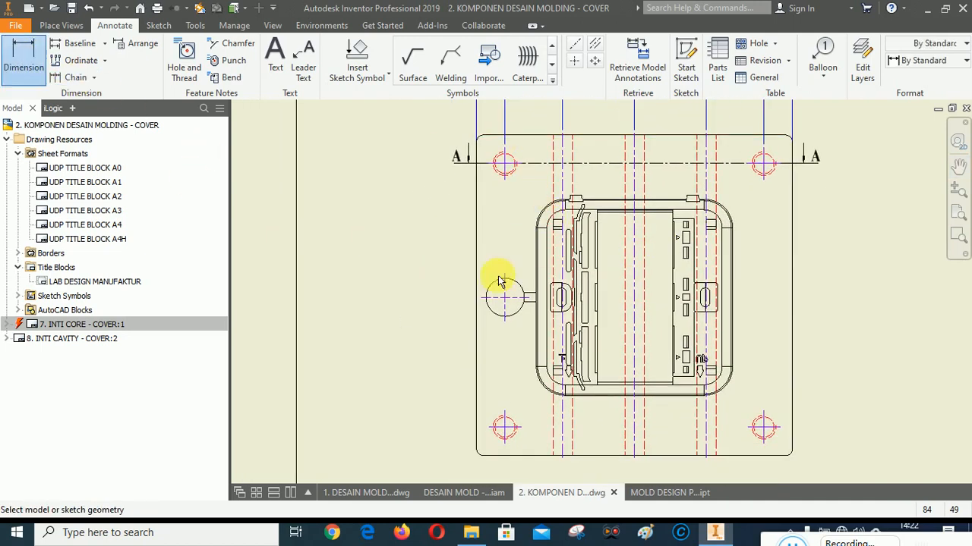
pyautogui.scroll(2, 491, 468)
pyautogui.click(495, 449)
pyautogui.click(499, 395)
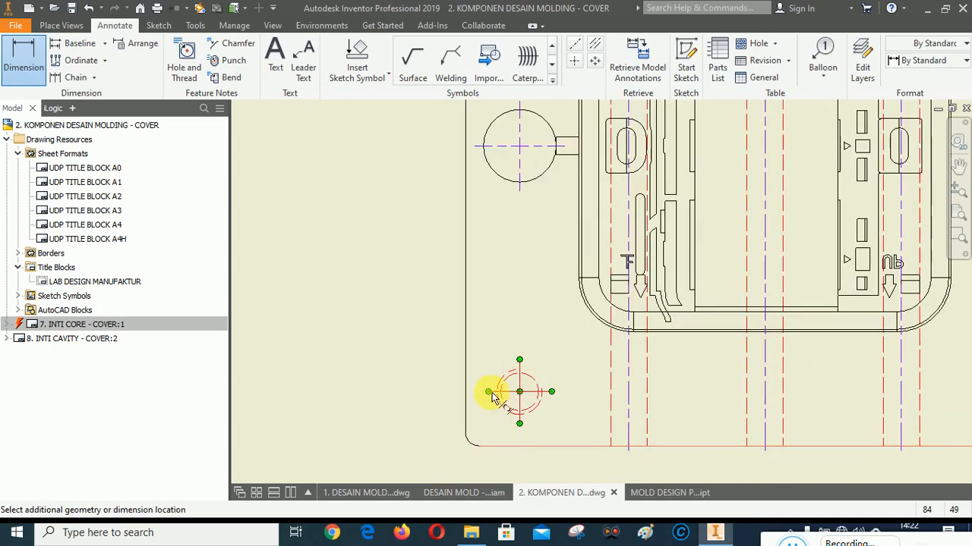
pyautogui.click(409, 425)
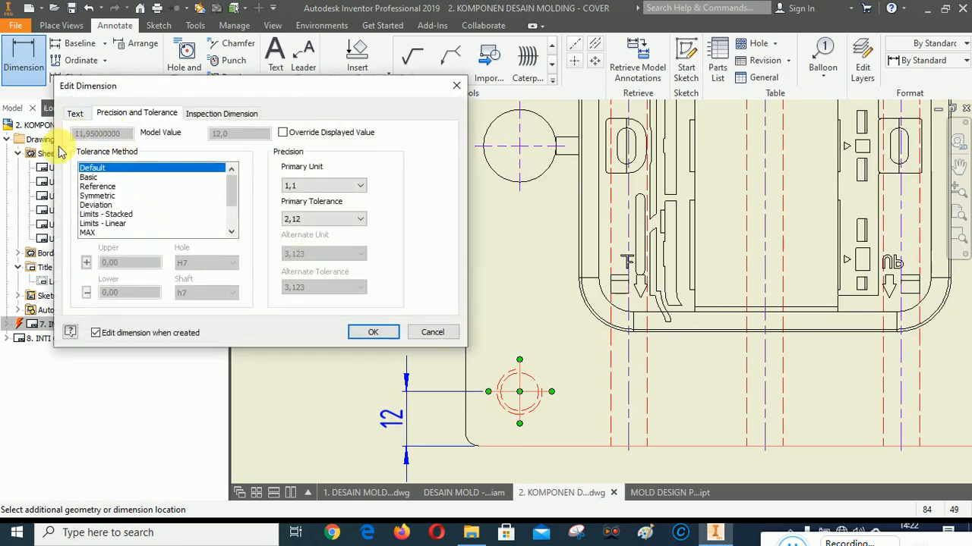
pyautogui.click(325, 185)
pyautogui.click(312, 217)
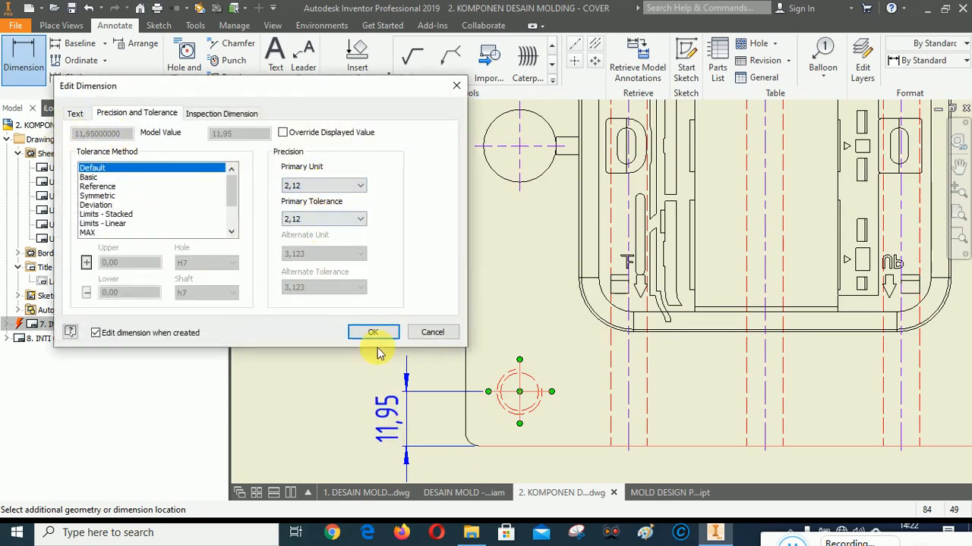
pyautogui.click(372, 331)
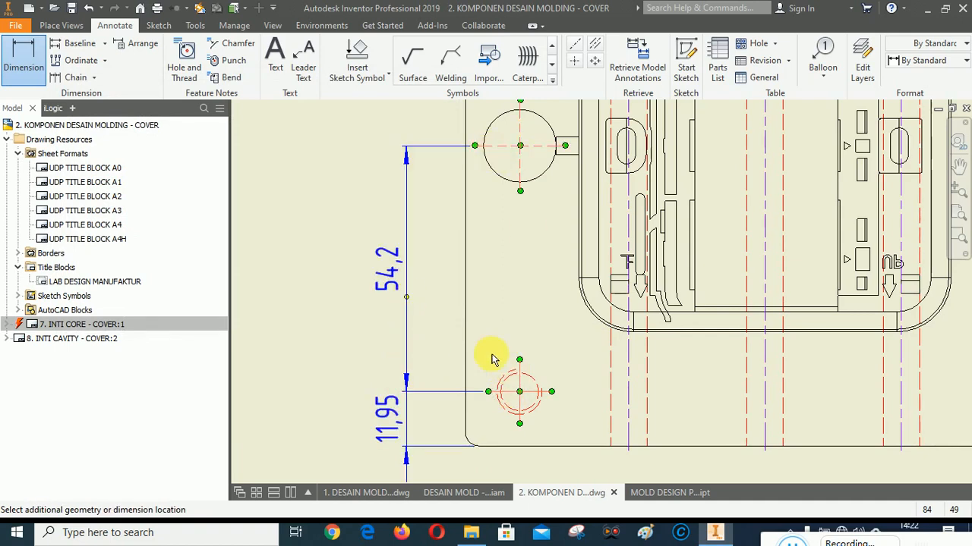
# Dimension vertically from the lower-left hole to the large left circle and from that circle to the upper-left hole, in line
pyautogui.click(332, 289)
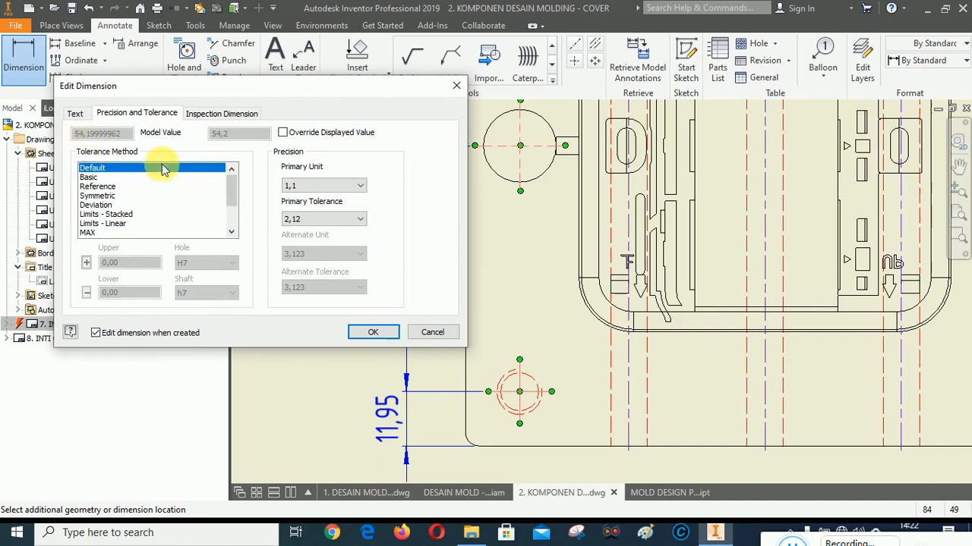
pyautogui.click(372, 332)
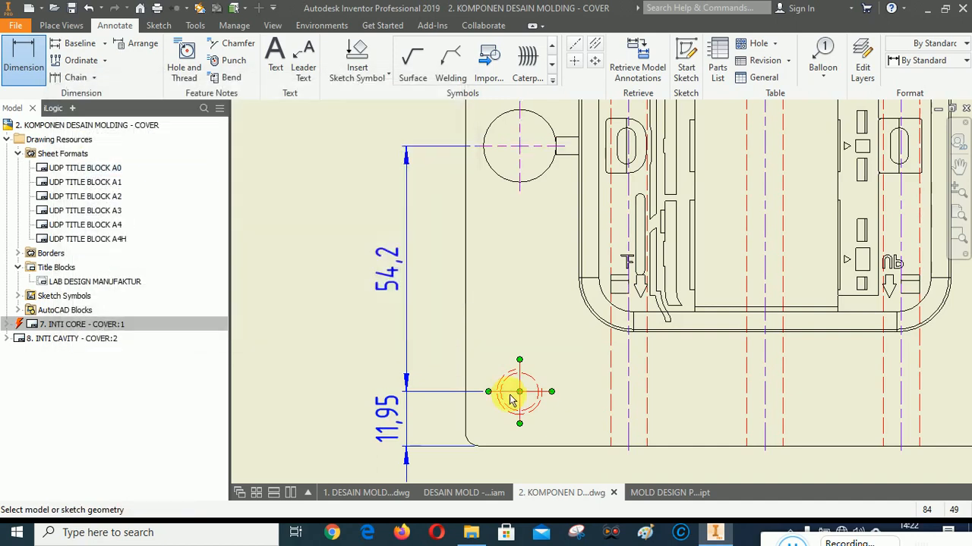
pyautogui.scroll(2, 513, 394)
pyautogui.click(503, 244)
pyautogui.scroll(2, 495, 318)
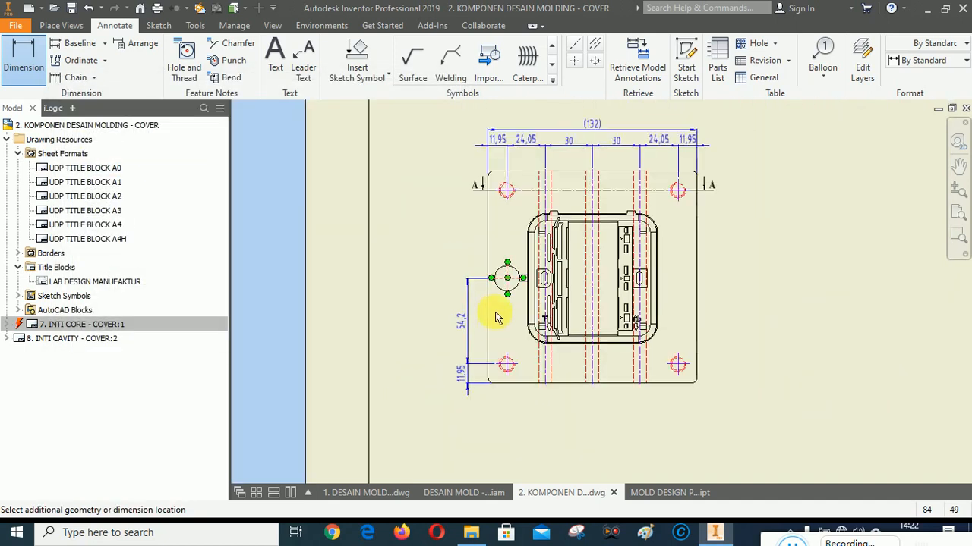
pyautogui.scroll(-5, 498, 220)
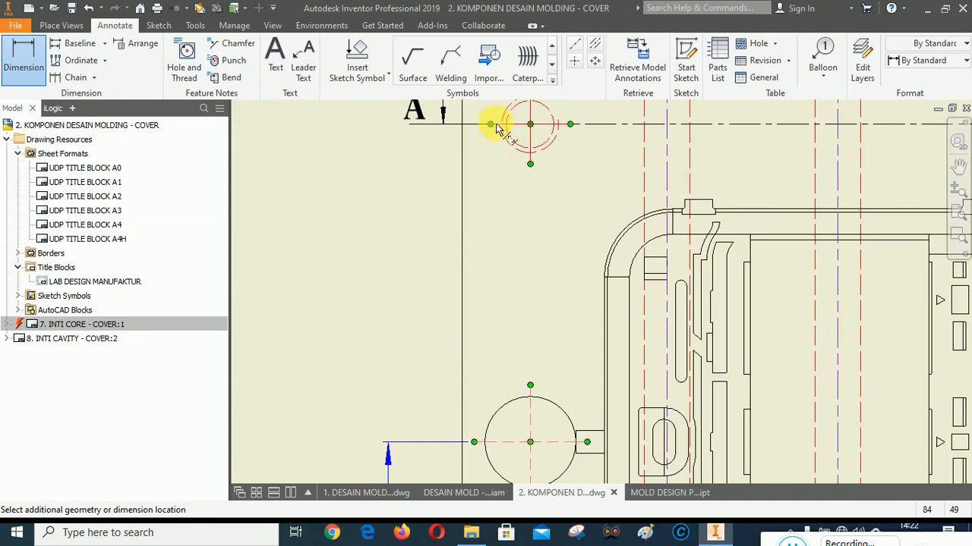
pyautogui.click(496, 129)
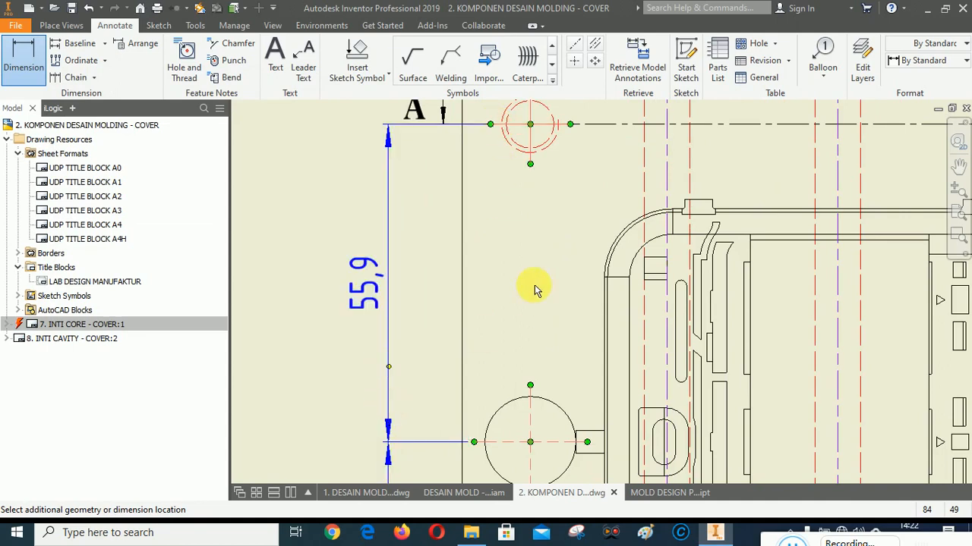
pyautogui.click(510, 282)
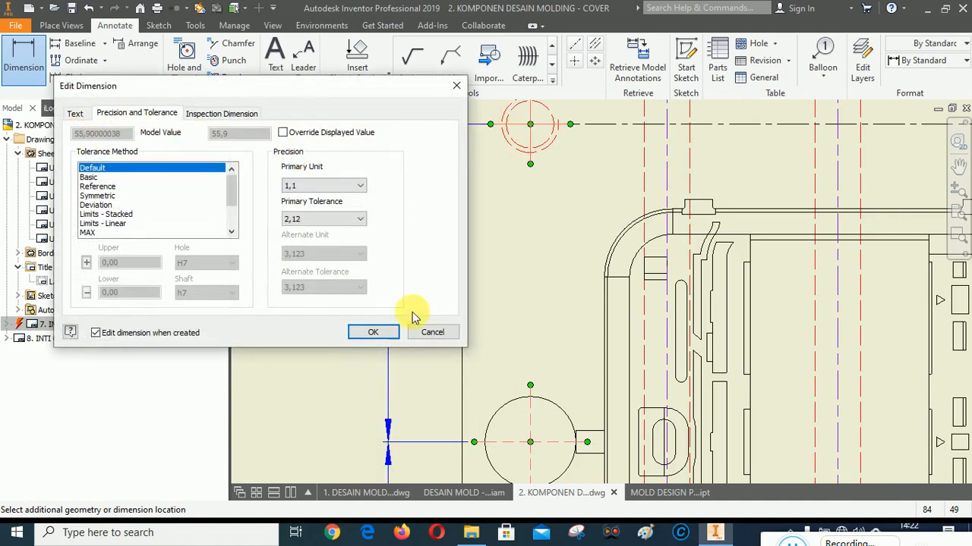
pyautogui.click(370, 336)
# Dimension vertically from the upper-left hole to the plate's upper edge in the same column, using 2,12 primary unit precision
pyautogui.scroll(4, 434, 276)
pyautogui.scroll(-4, 481, 314)
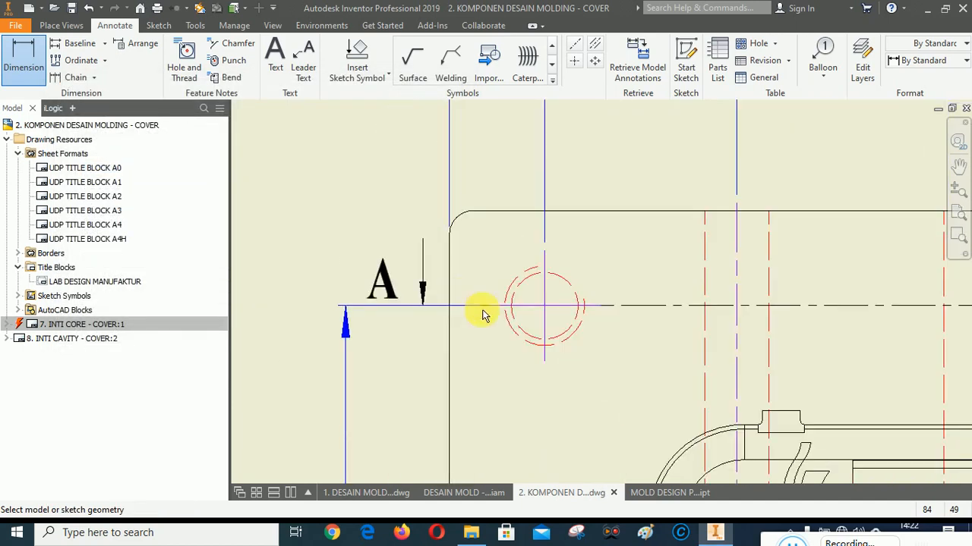
pyautogui.click(507, 306)
pyautogui.click(486, 212)
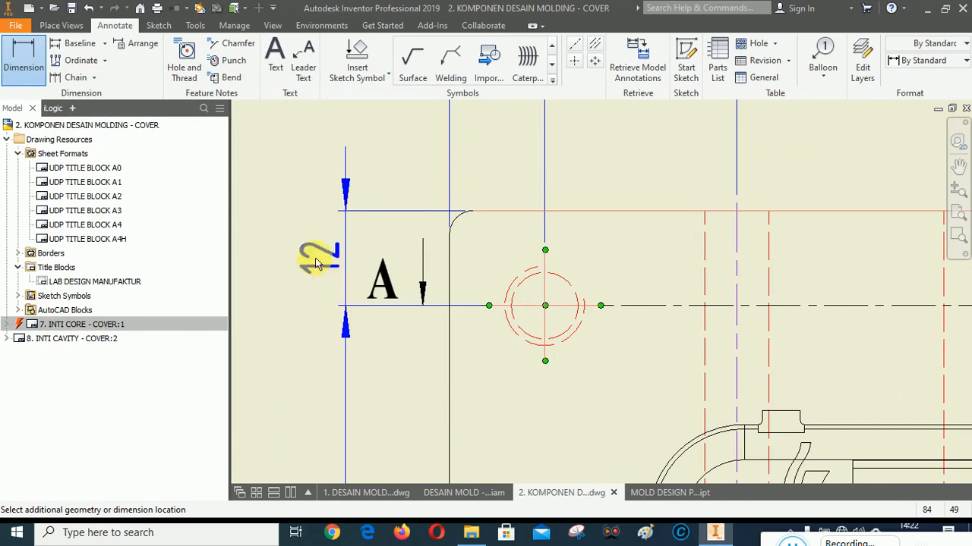
pyautogui.click(318, 262)
pyautogui.click(360, 185)
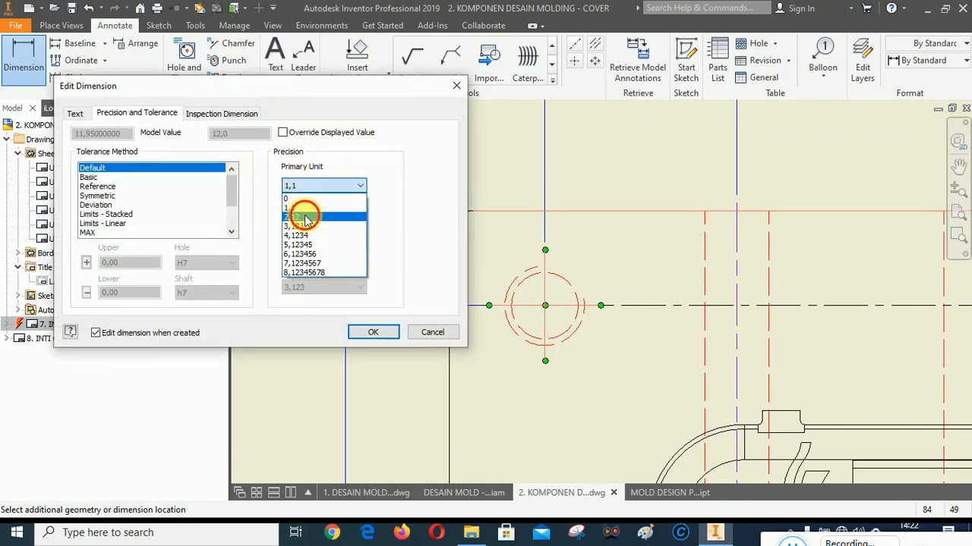
pyautogui.click(306, 219)
pyautogui.click(371, 331)
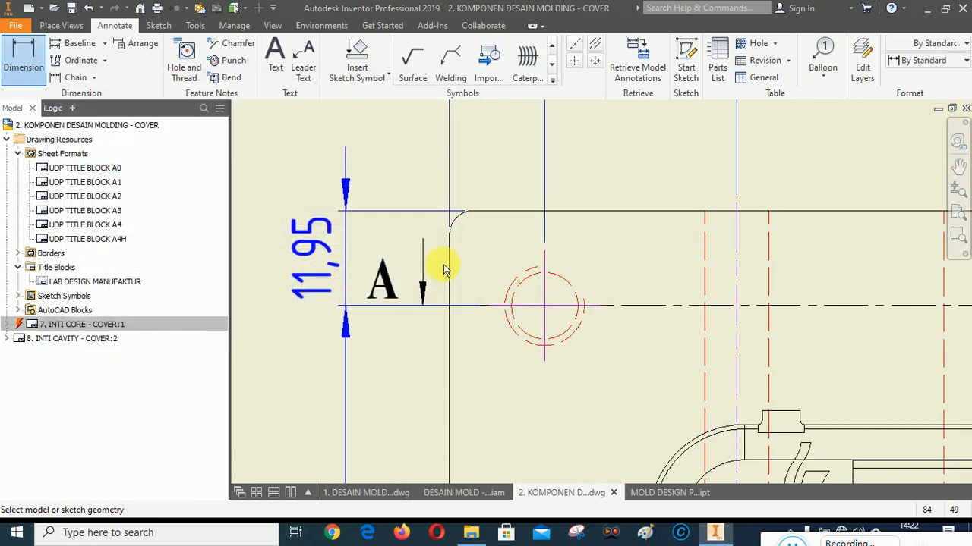
# Dimension the plate's overall height outside the vertical column with the Reference tolerance method, and finish the dimension command
pyautogui.click(497, 212)
pyautogui.scroll(-4, 512, 197)
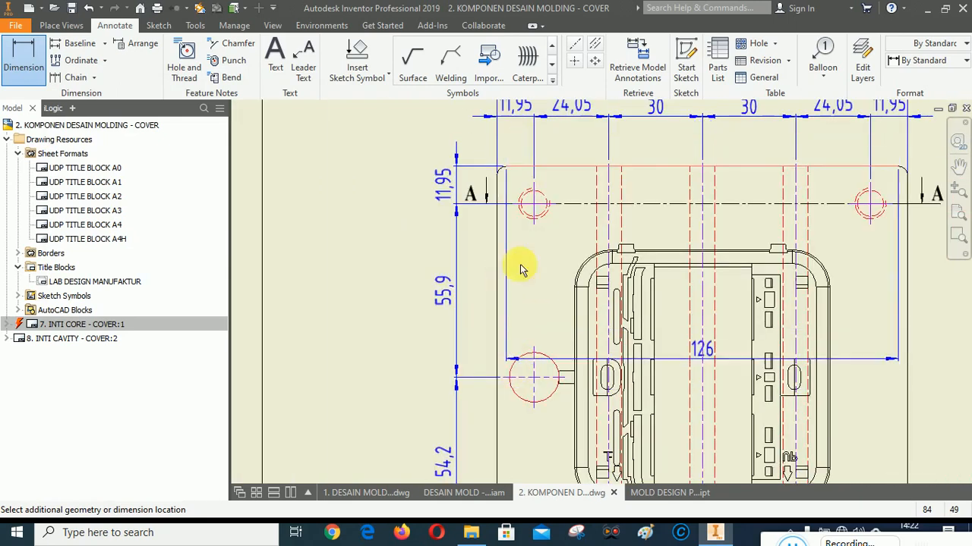
pyautogui.click(516, 440)
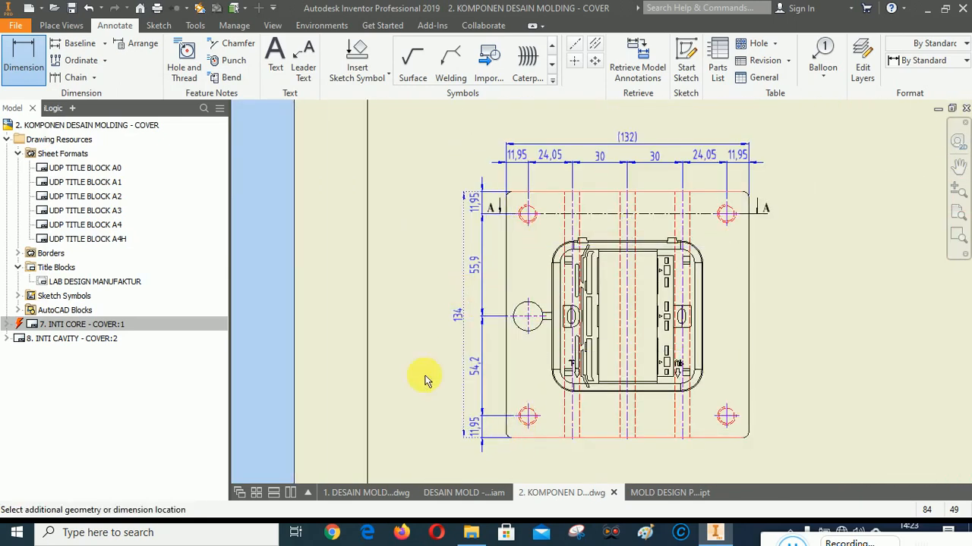
pyautogui.click(380, 391)
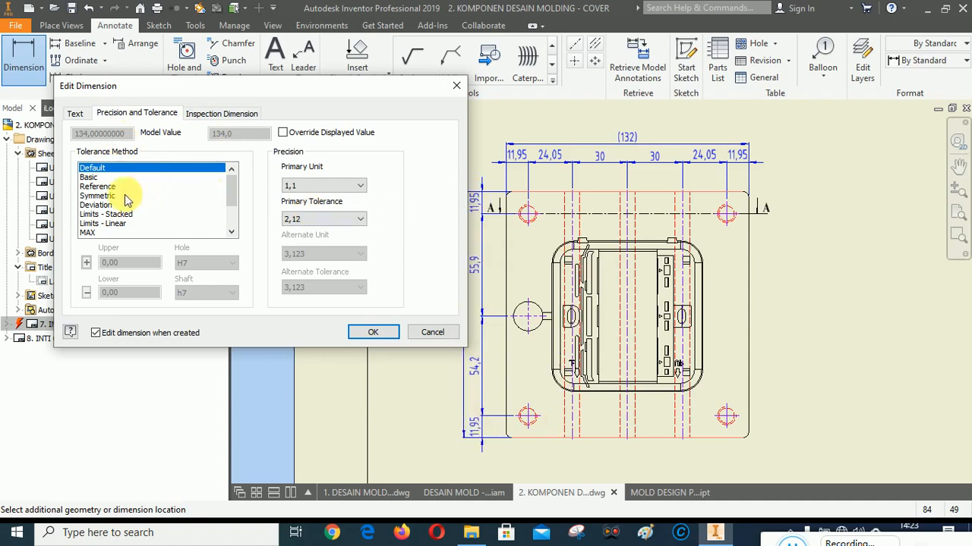
pyautogui.click(97, 186)
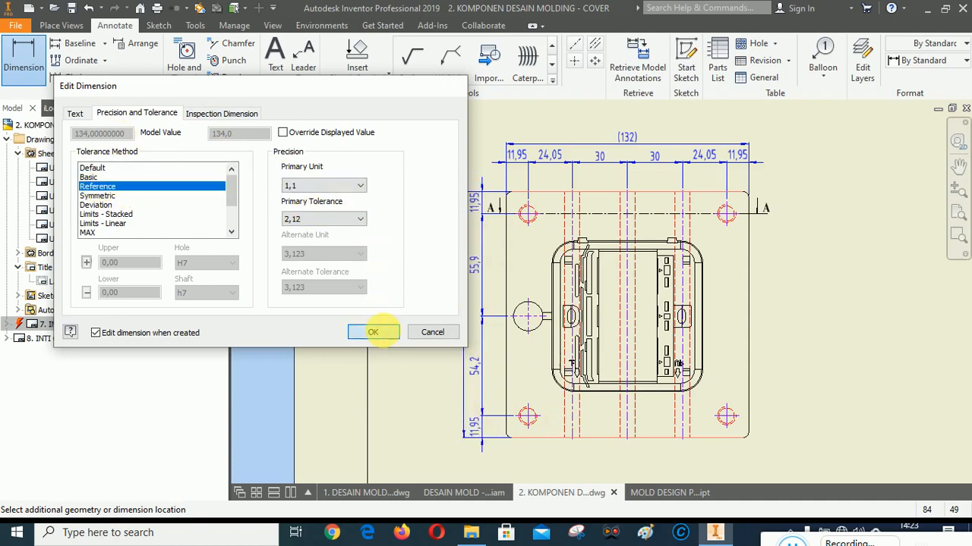
pyautogui.click(372, 331)
pyautogui.rightClick(834, 241)
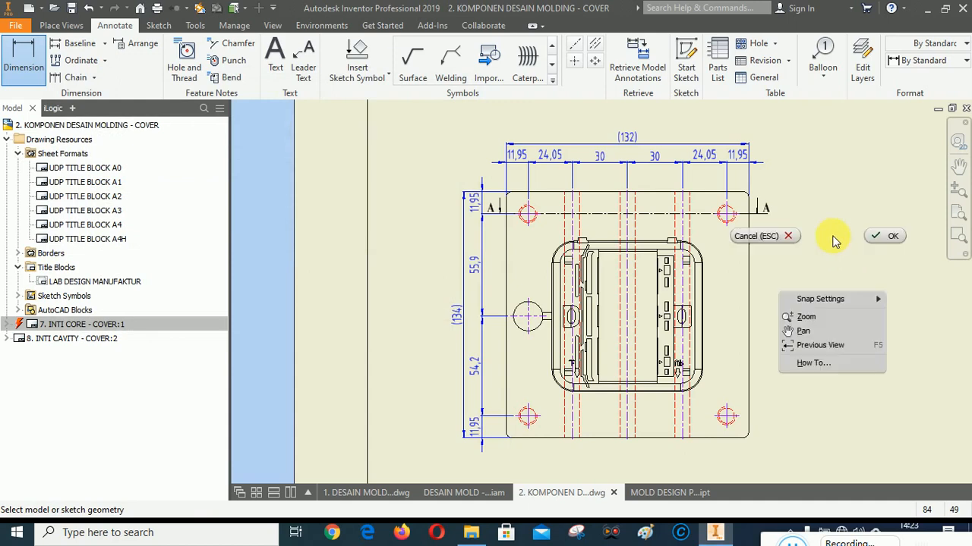
pyautogui.click(889, 236)
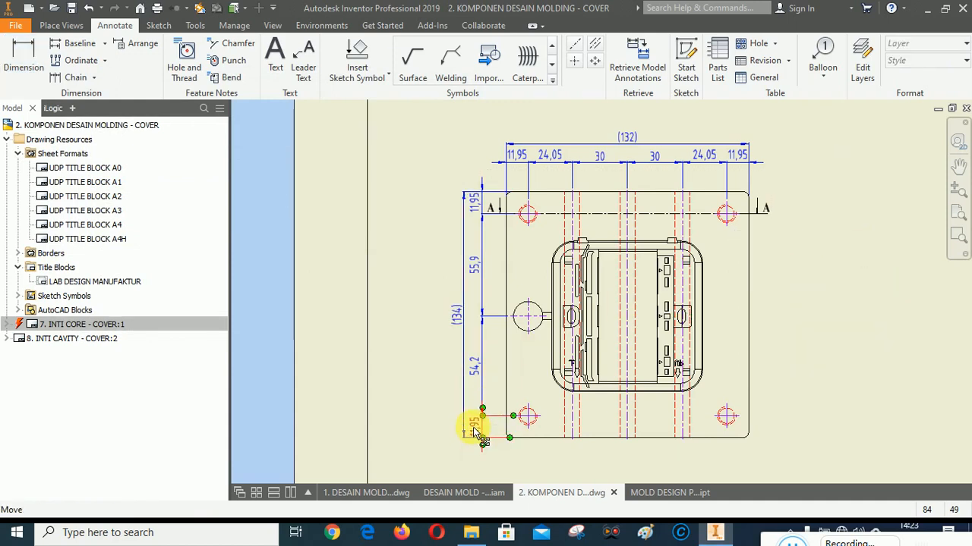
# Arrange the overall height dimension and the column of vertical dimensions, using the plate's left edge as the contour
pyautogui.click(472, 389)
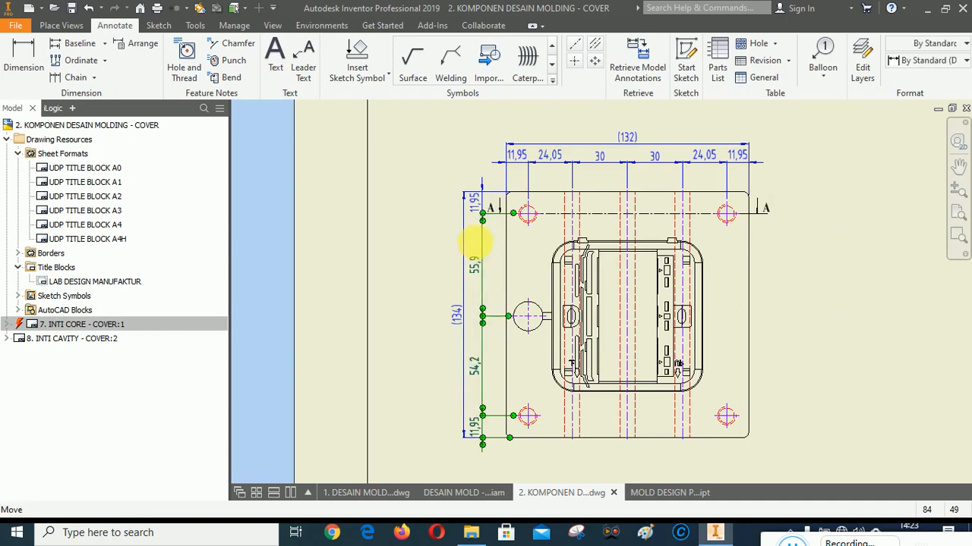
pyautogui.click(456, 311)
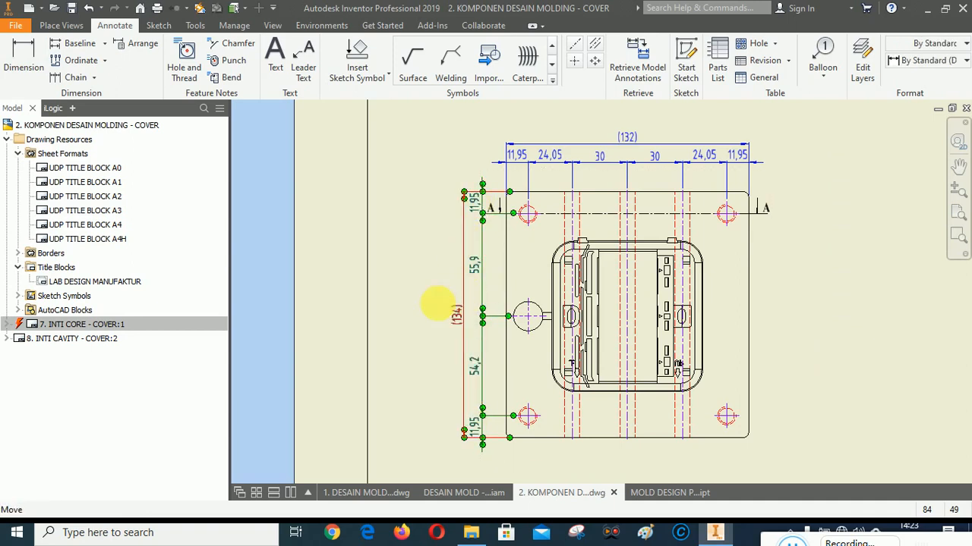
pyautogui.rightClick(394, 234)
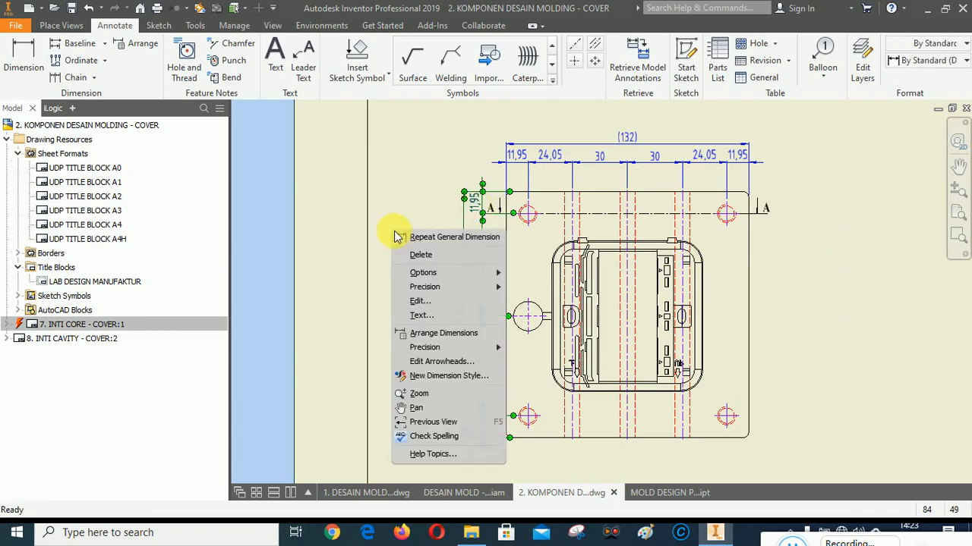
pyautogui.click(427, 331)
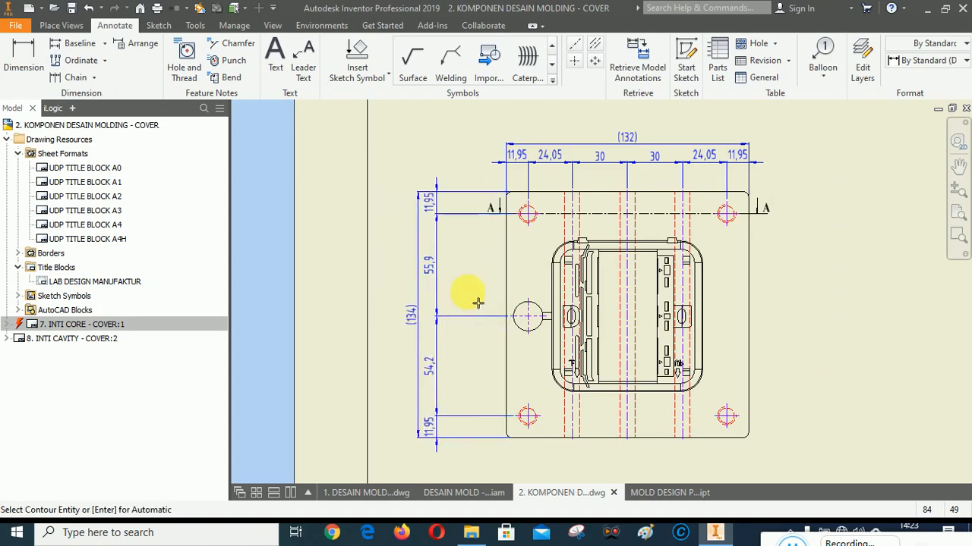
pyautogui.click(512, 282)
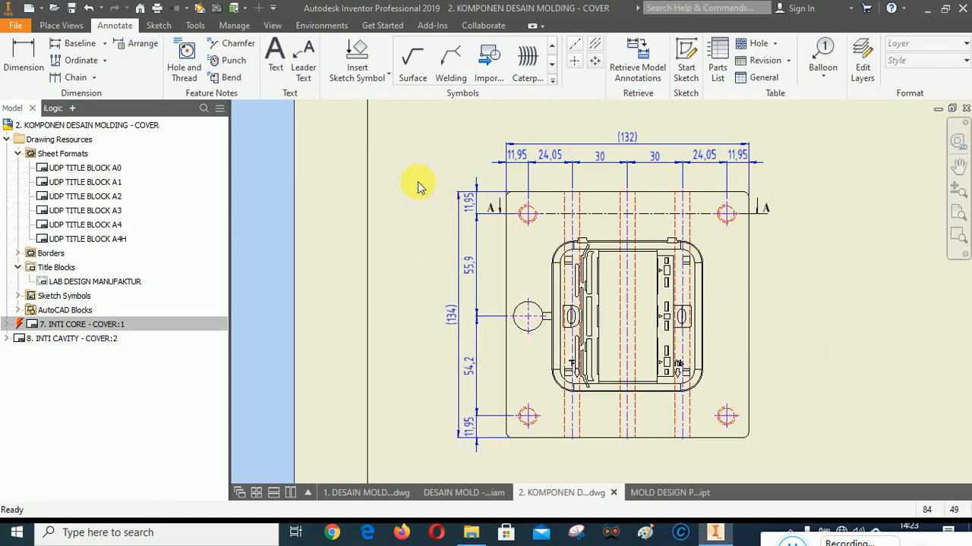
# Dimension horizontally from the plate's left edge to the large left circle's centreline, just below the circle, keeping the default tolerance
pyautogui.scroll(-3, 416, 185)
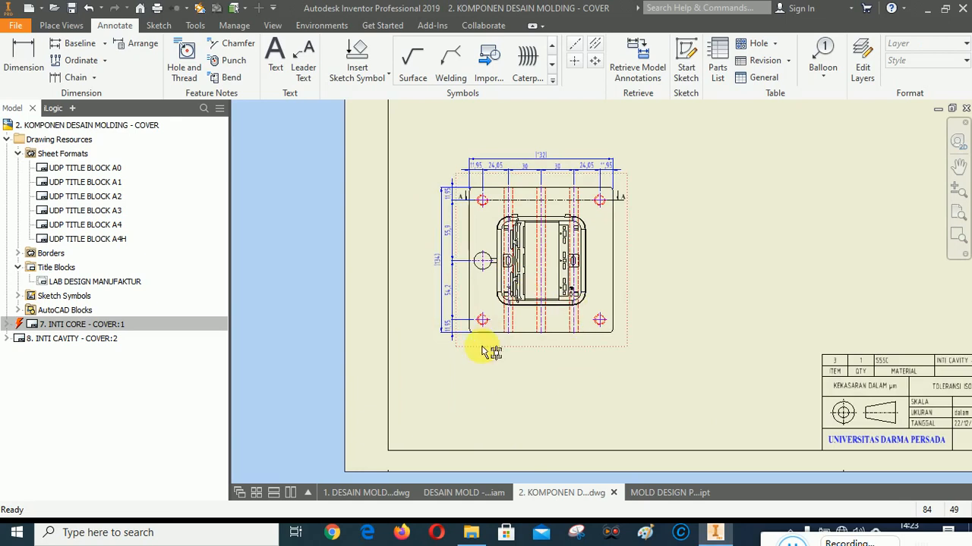
pyautogui.scroll(5, 451, 282)
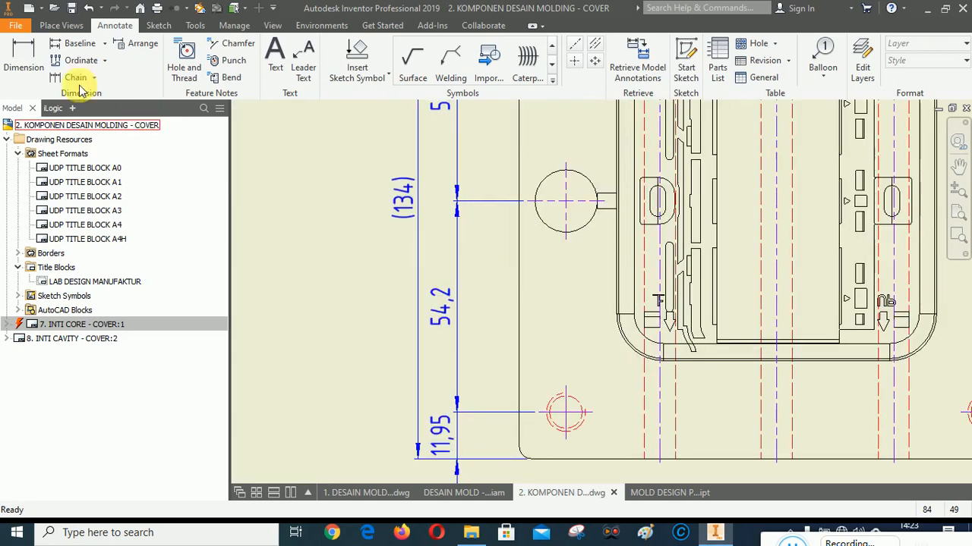
pyautogui.click(28, 57)
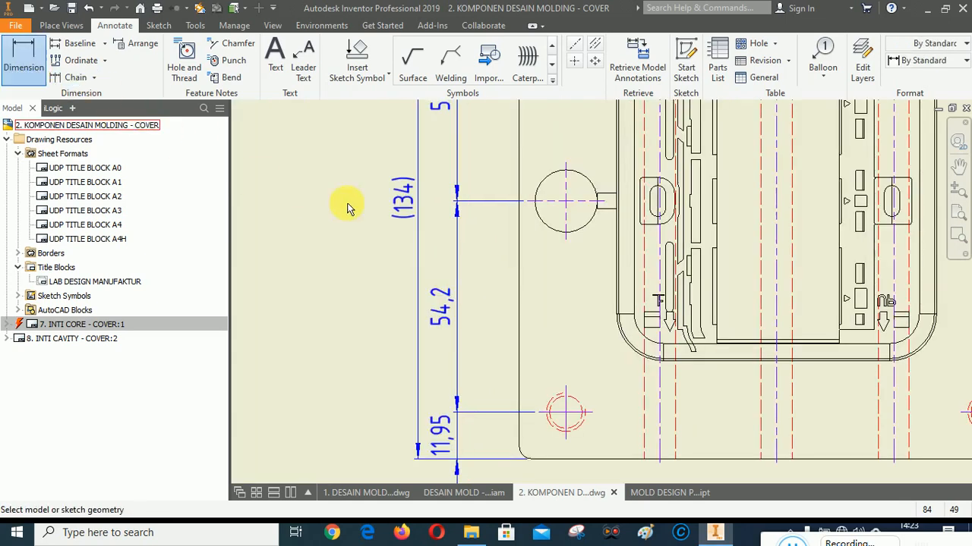
pyautogui.click(523, 278)
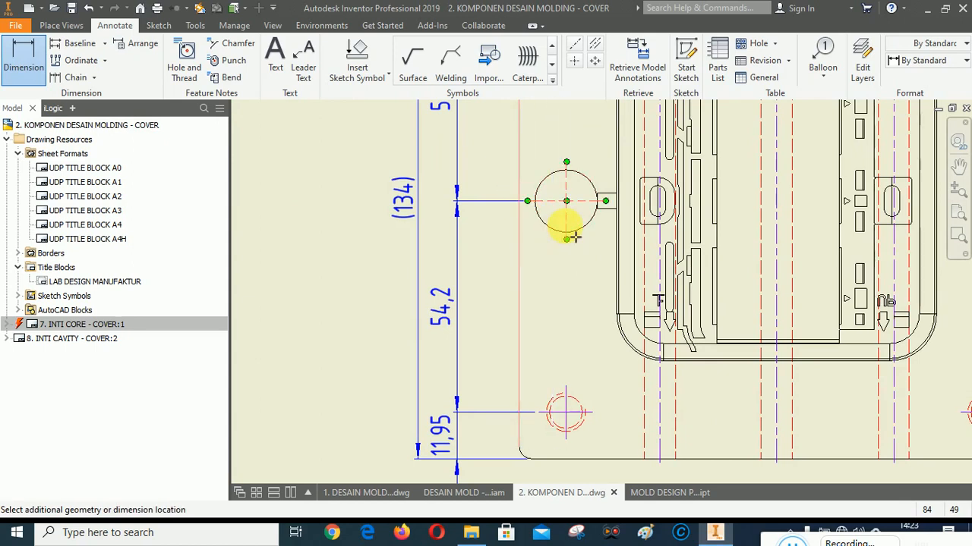
pyautogui.click(569, 239)
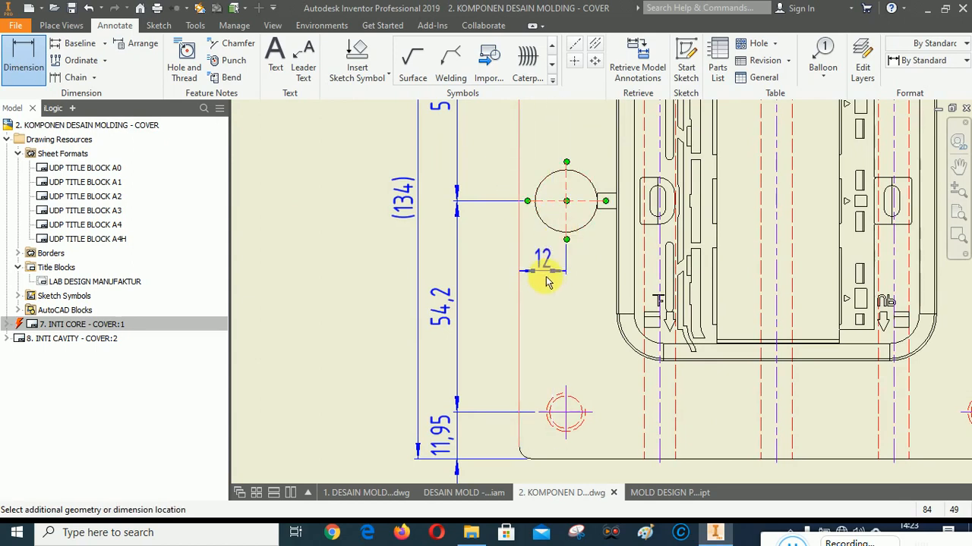
pyautogui.click(479, 387)
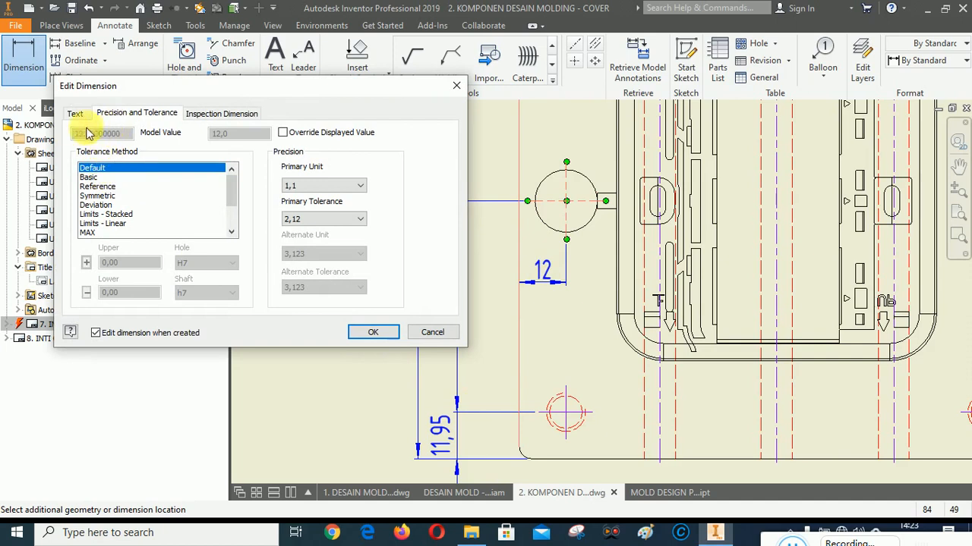
pyautogui.click(372, 331)
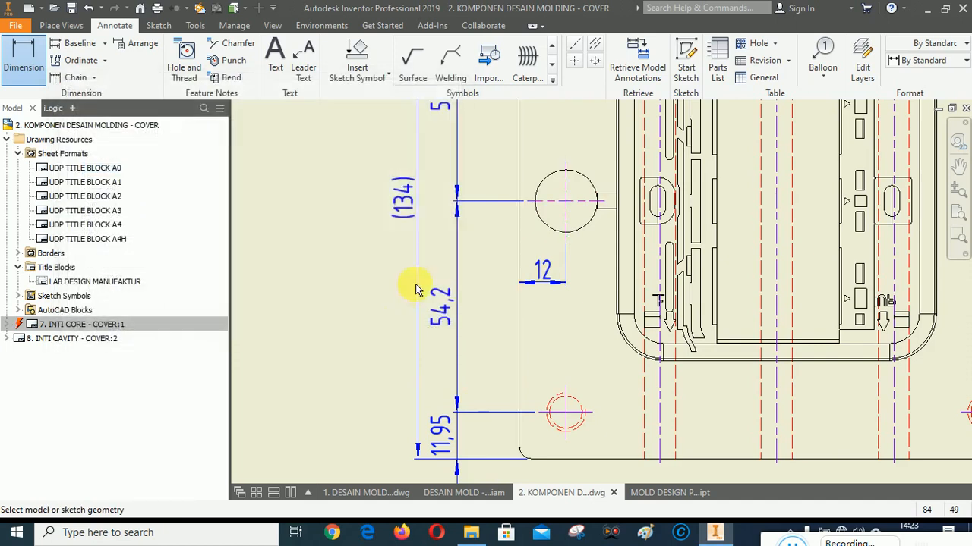
# Dimension horizontally from the plate's left edge to the cavity outline's outer left edge, below the plate, with default tolerance
pyautogui.scroll(-3, 341, 281)
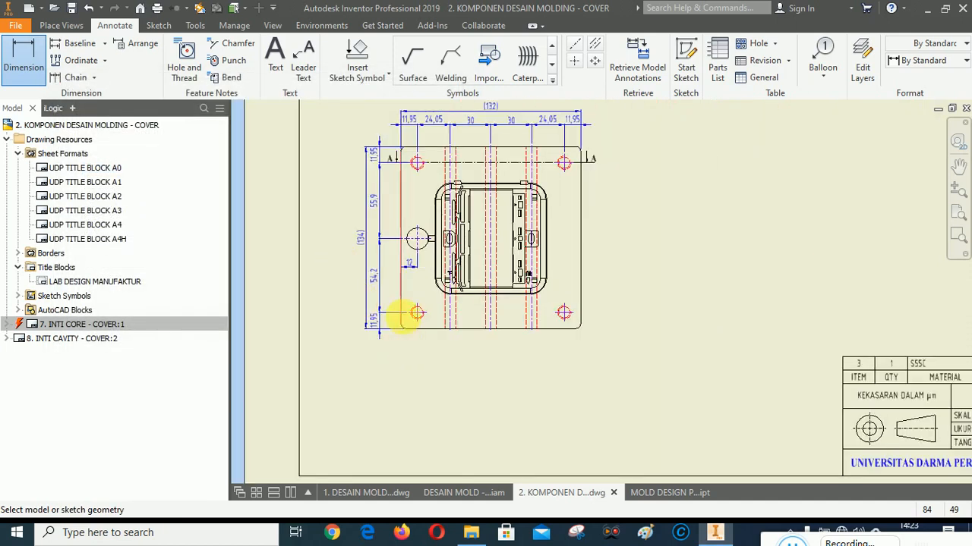
pyautogui.scroll(2, 408, 314)
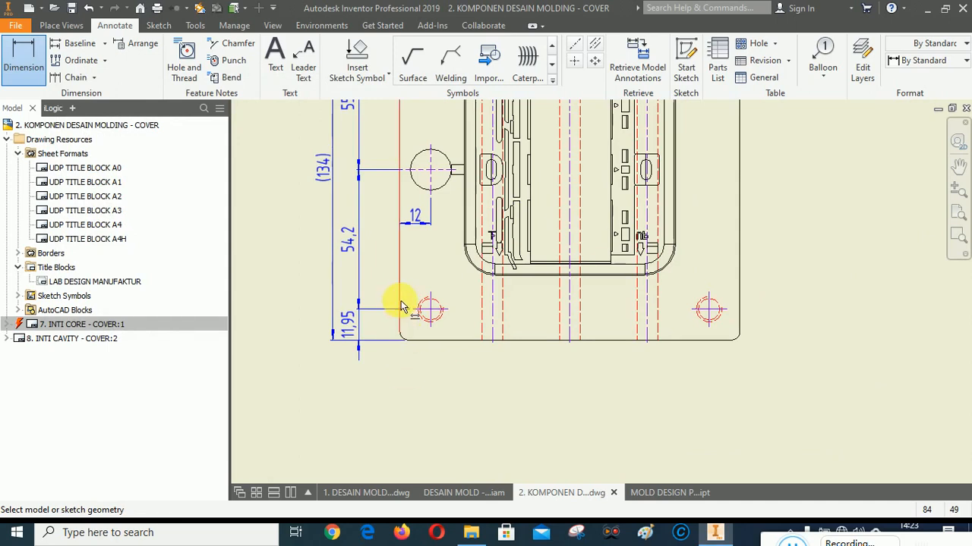
pyautogui.click(402, 305)
pyautogui.scroll(3, 460, 243)
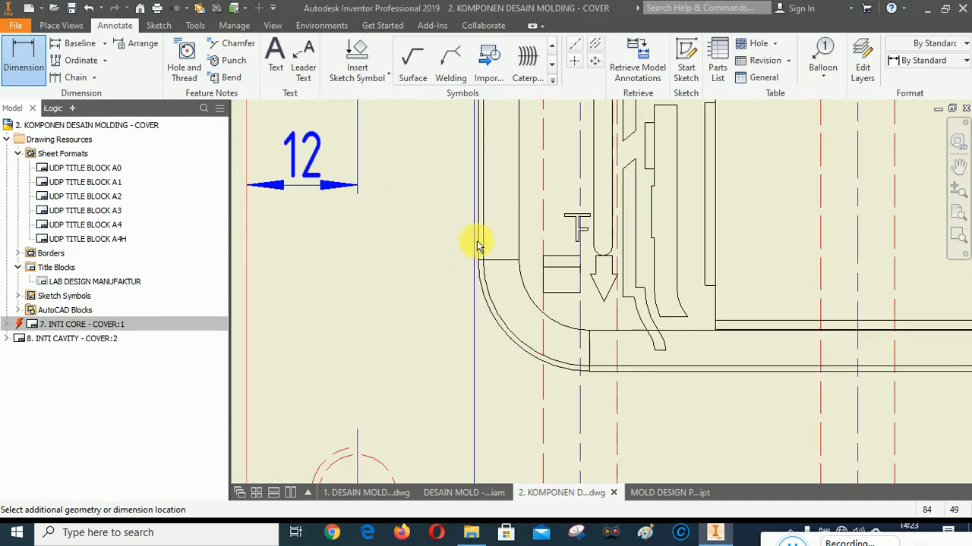
pyautogui.click(476, 243)
pyautogui.scroll(-3, 477, 243)
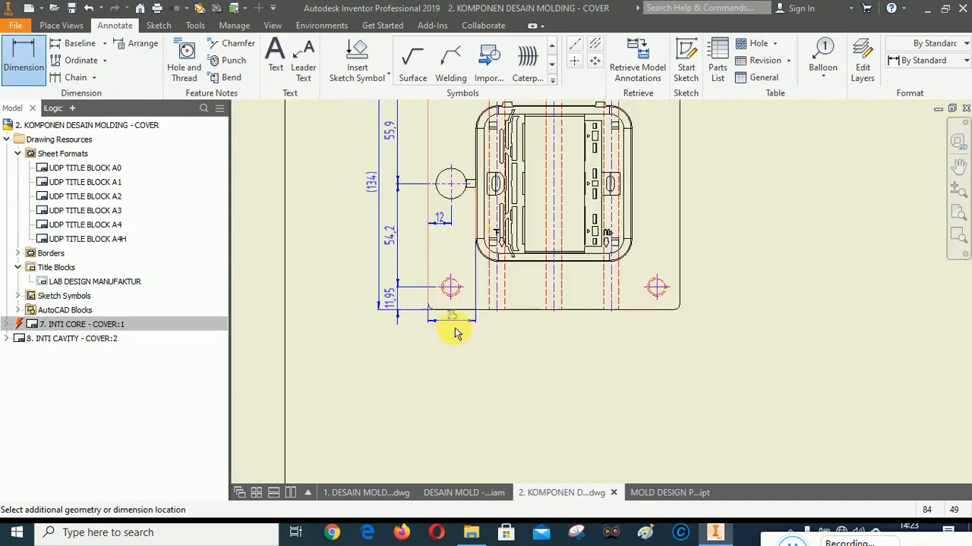
pyautogui.click(547, 384)
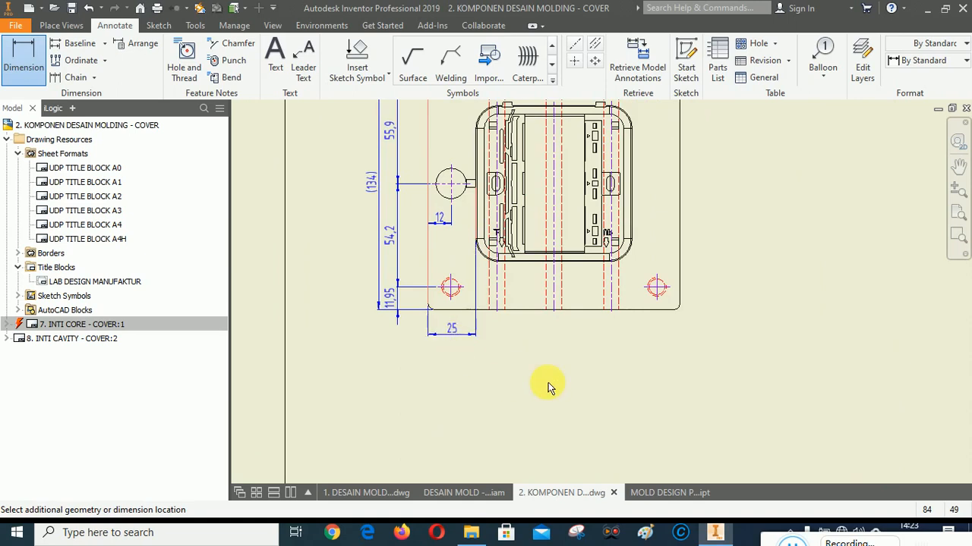
pyautogui.click(369, 331)
# Dimension the cavity outline's overall width between its outer left and right edges
pyautogui.scroll(3, 480, 281)
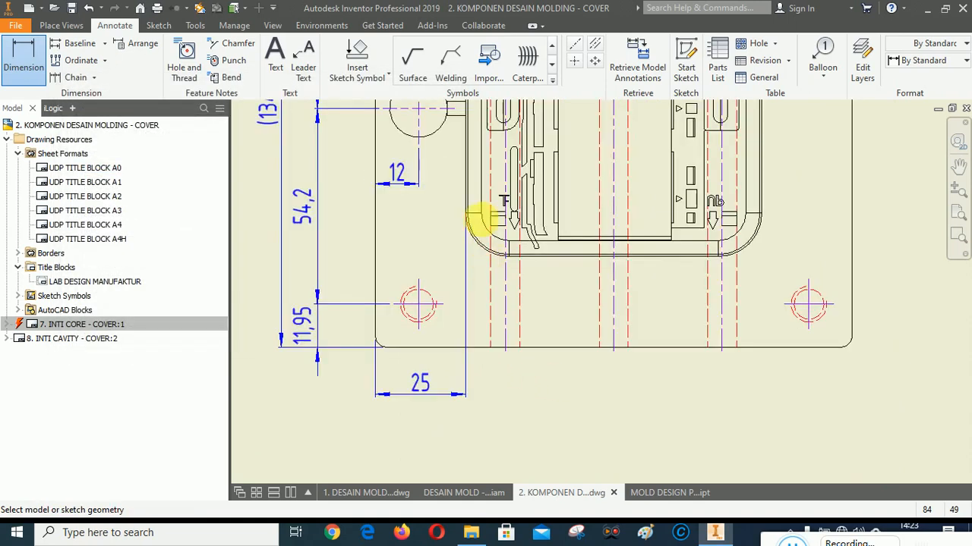
pyautogui.scroll(3, 467, 209)
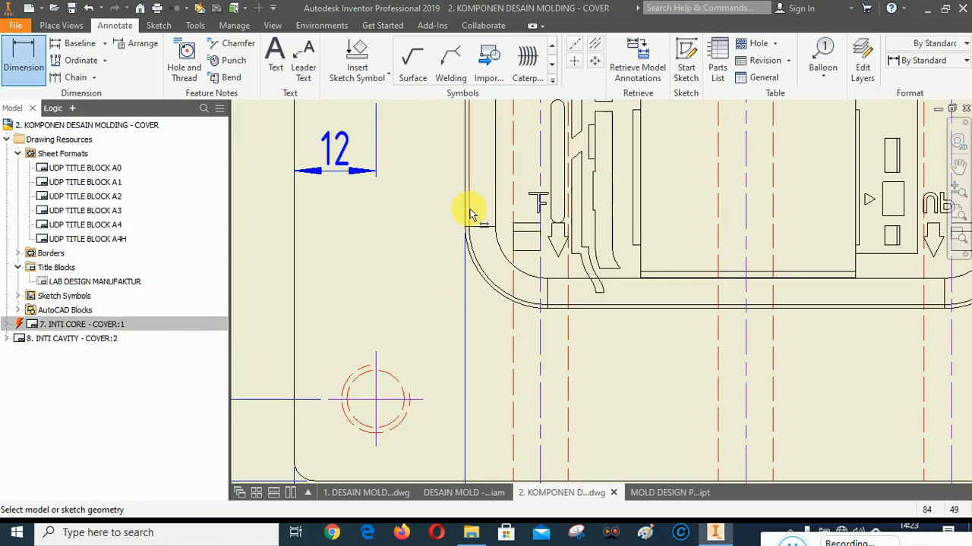
pyautogui.click(464, 204)
pyautogui.scroll(-5, 369, 254)
pyautogui.scroll(4, 577, 265)
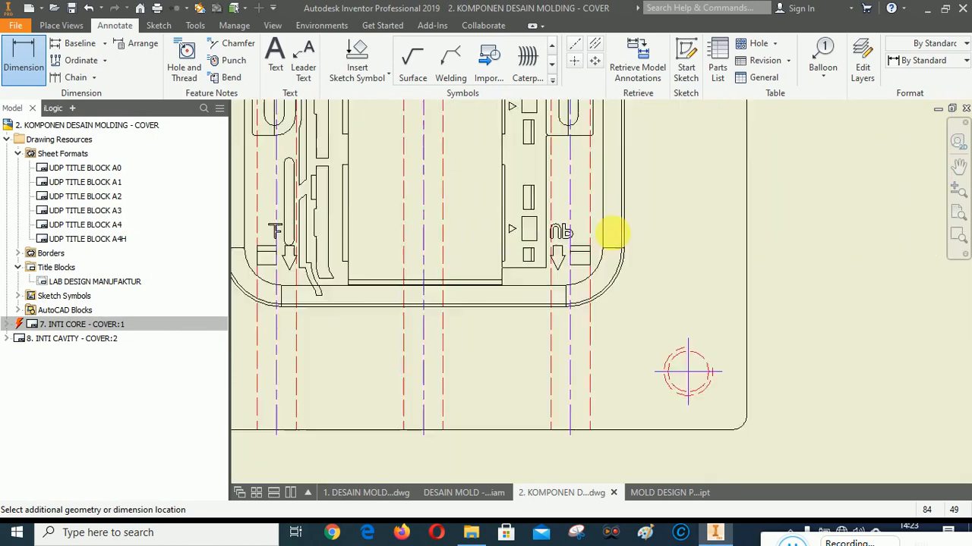
pyautogui.scroll(-4, 686, 242)
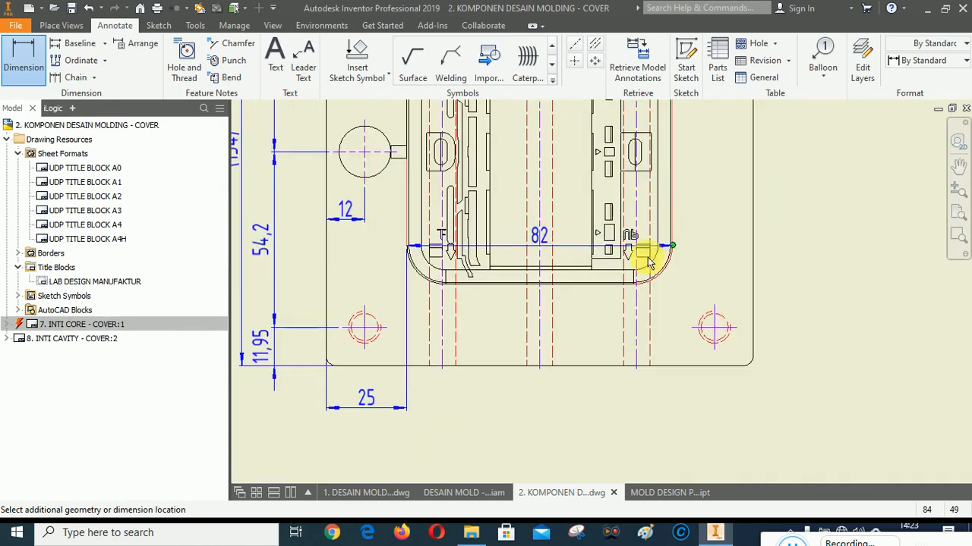
# Dimension the width of the core's rounded outline below the plate, aligned with the existing 25 dimension
pyautogui.click(392, 411)
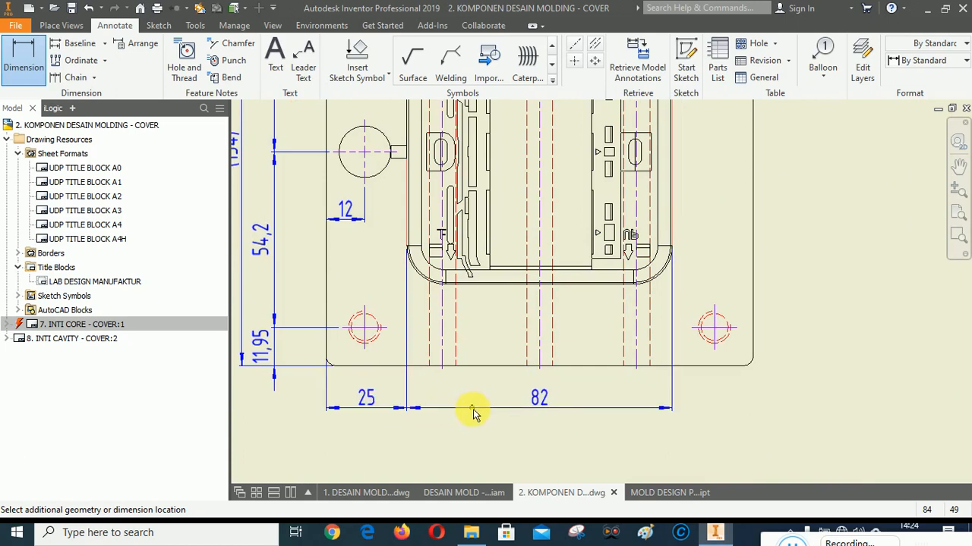
pyautogui.click(829, 455)
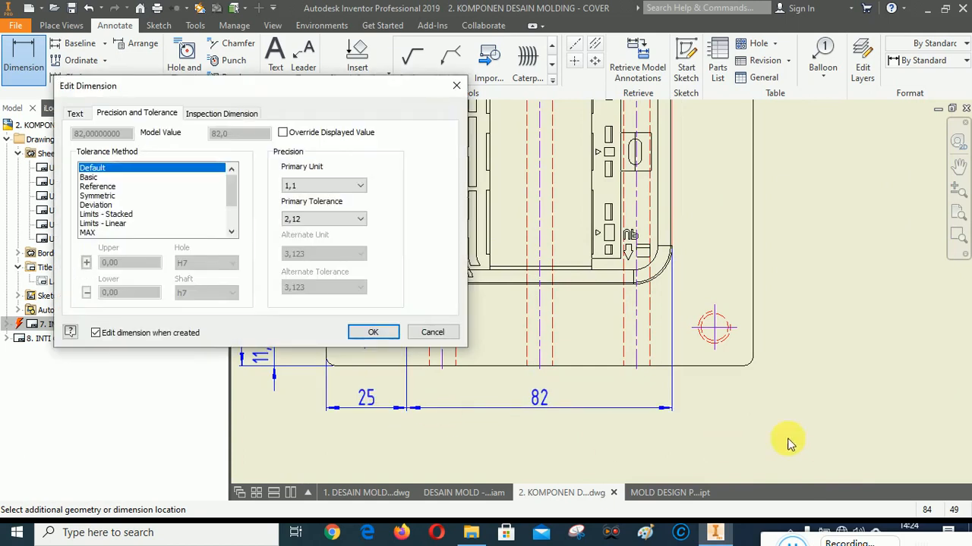
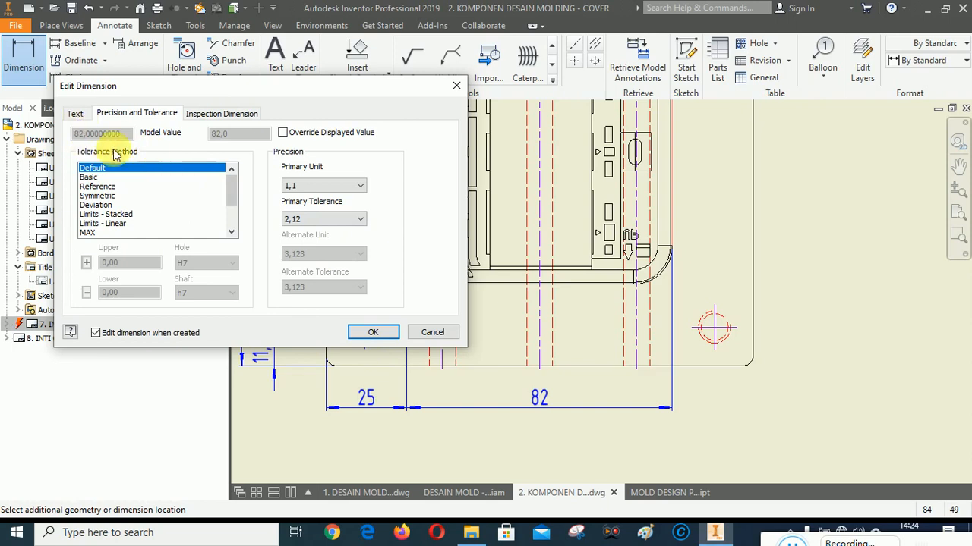
pyautogui.click(373, 333)
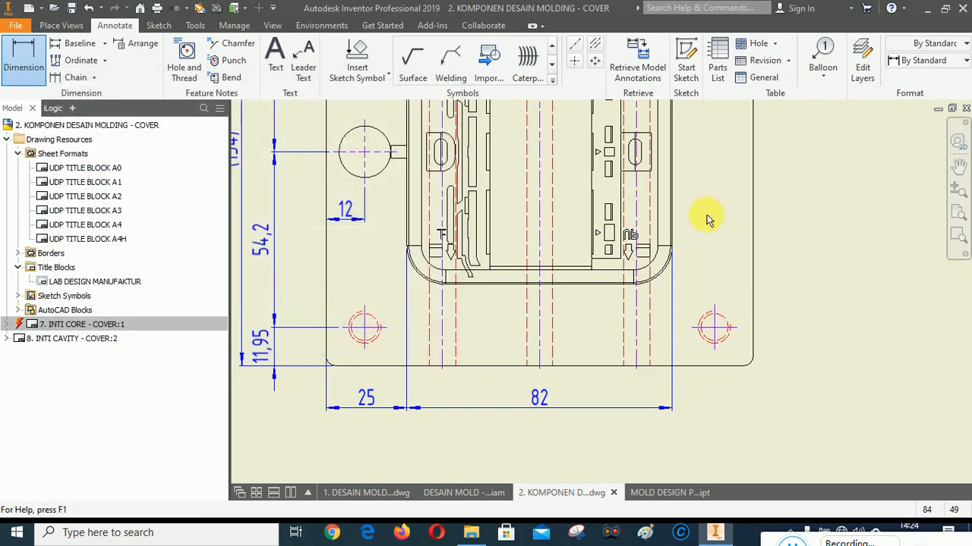
# Dimension from the right side of the core outline to the plate's right edge, aligned with the width dimension
pyautogui.click(673, 234)
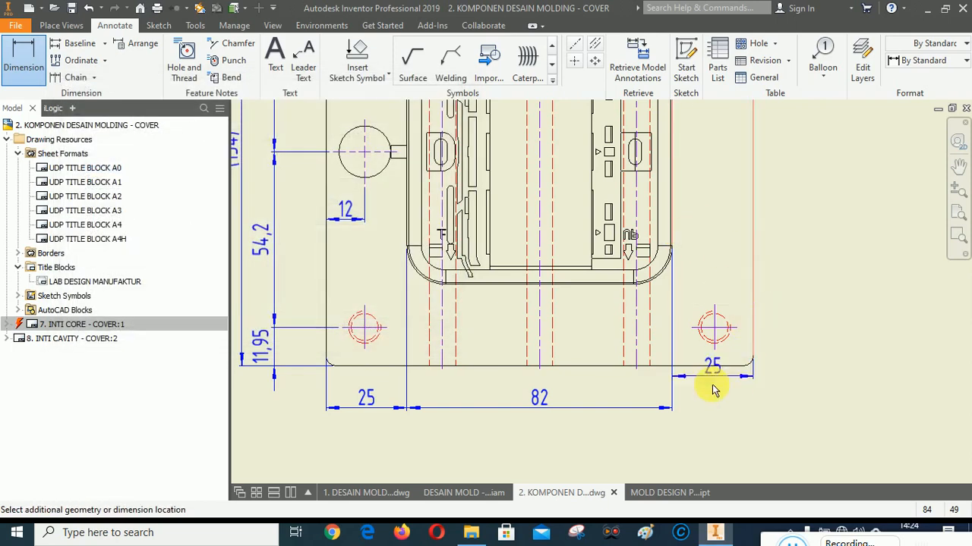
pyautogui.click(552, 455)
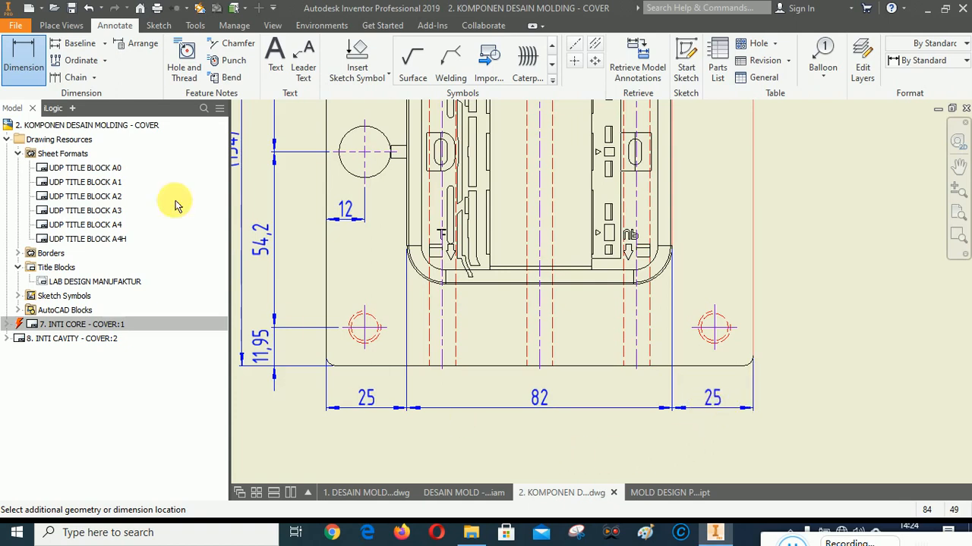
pyautogui.click(382, 334)
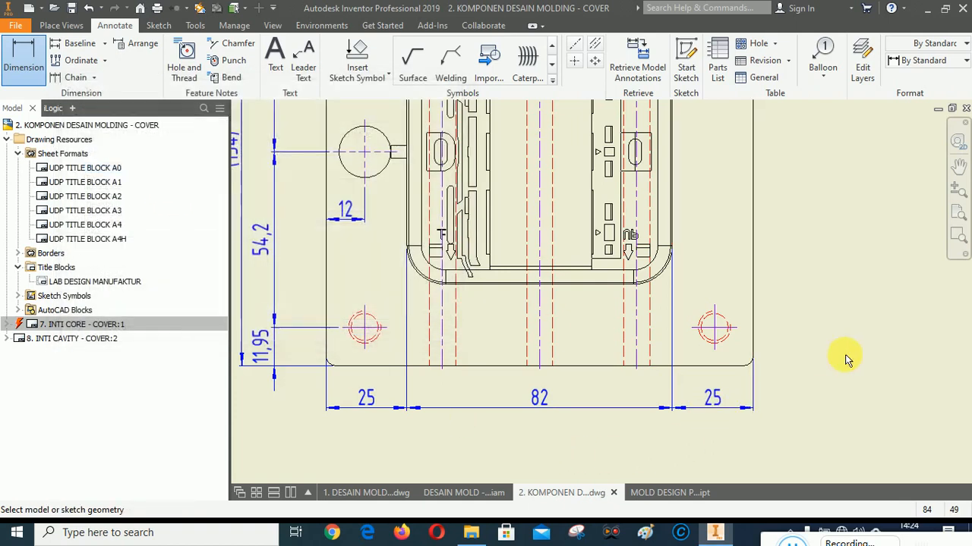
pyautogui.rightClick(856, 277)
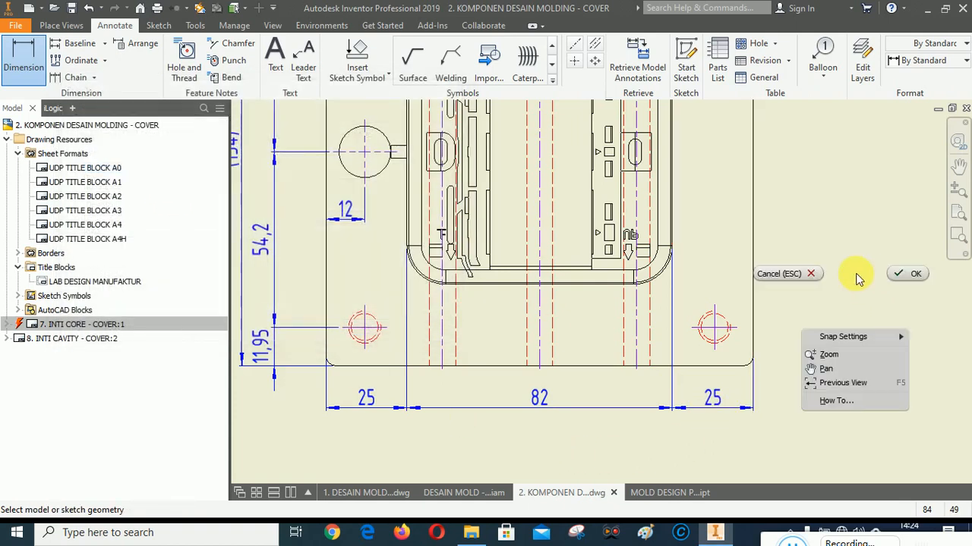
pyautogui.click(915, 275)
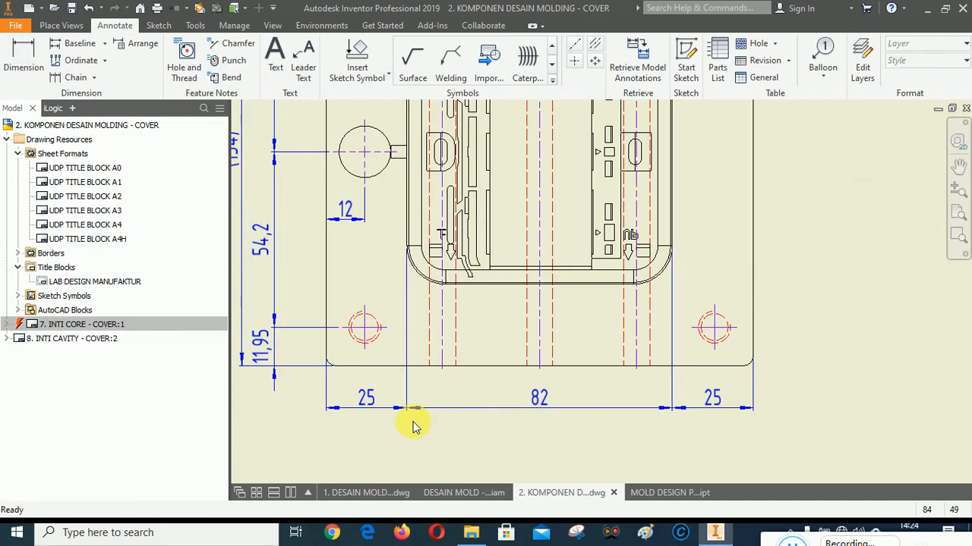
# Arrange the three horizontal dimensions below the plate, using the plate's bottom edge as the contour
pyautogui.click(364, 399)
pyautogui.keyDown('ctrl'); pyautogui.click(540, 401); pyautogui.keyUp('ctrl')
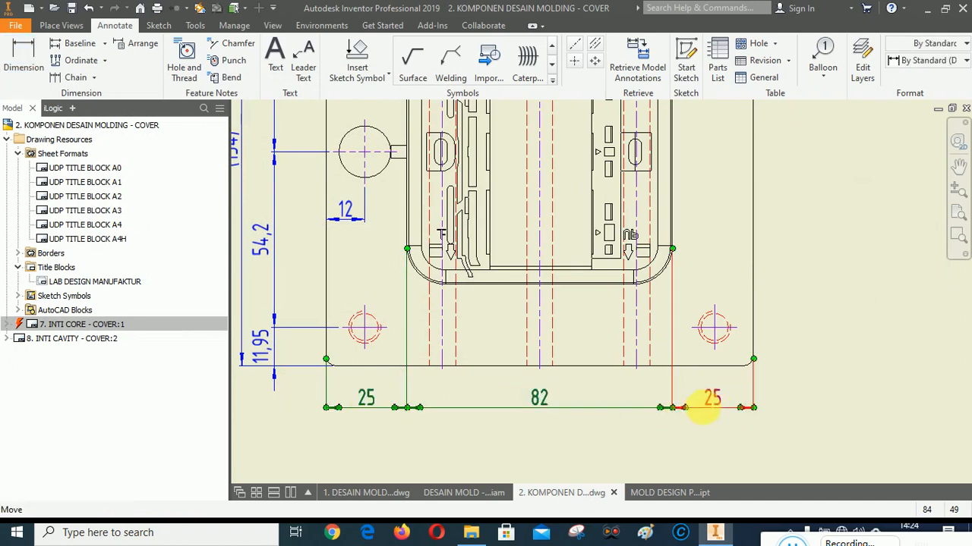
pyautogui.rightClick(719, 400)
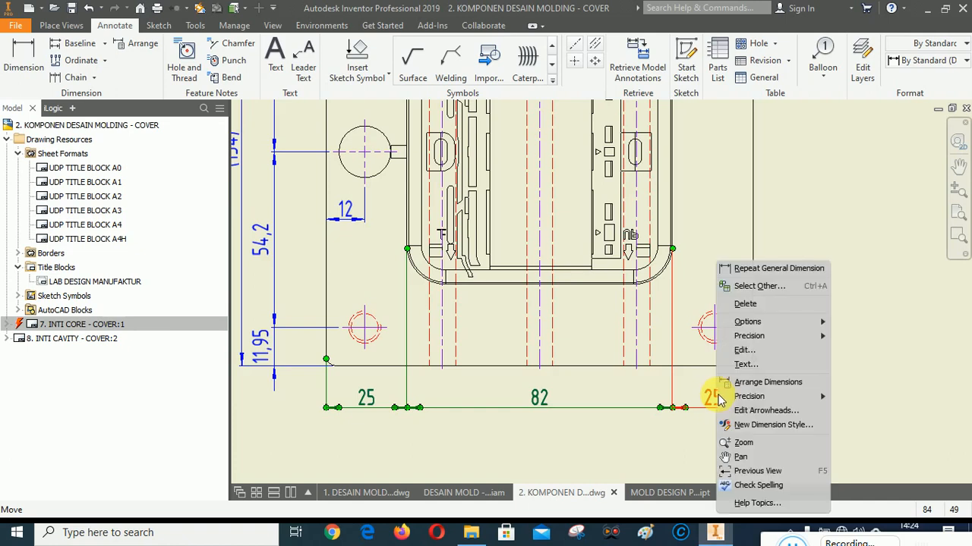
pyautogui.click(748, 383)
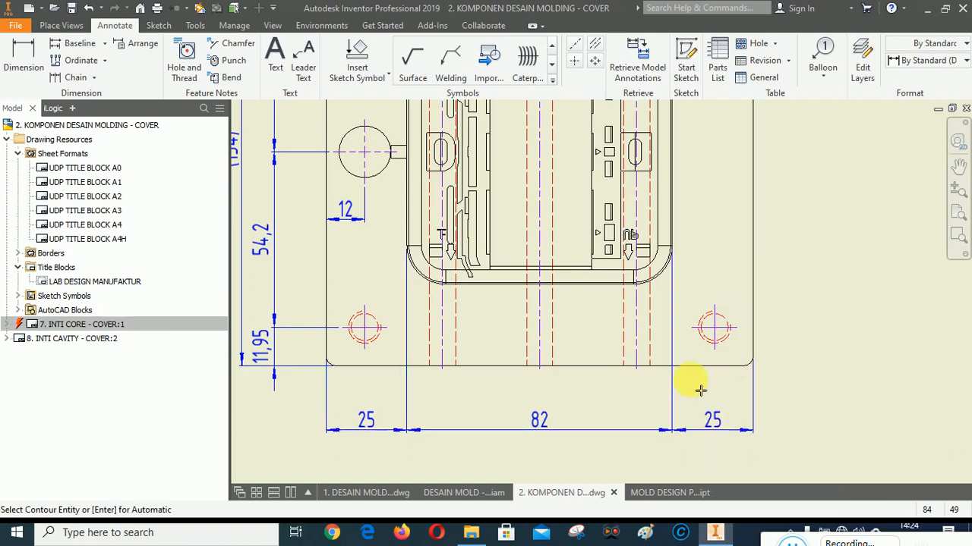
pyautogui.click(600, 368)
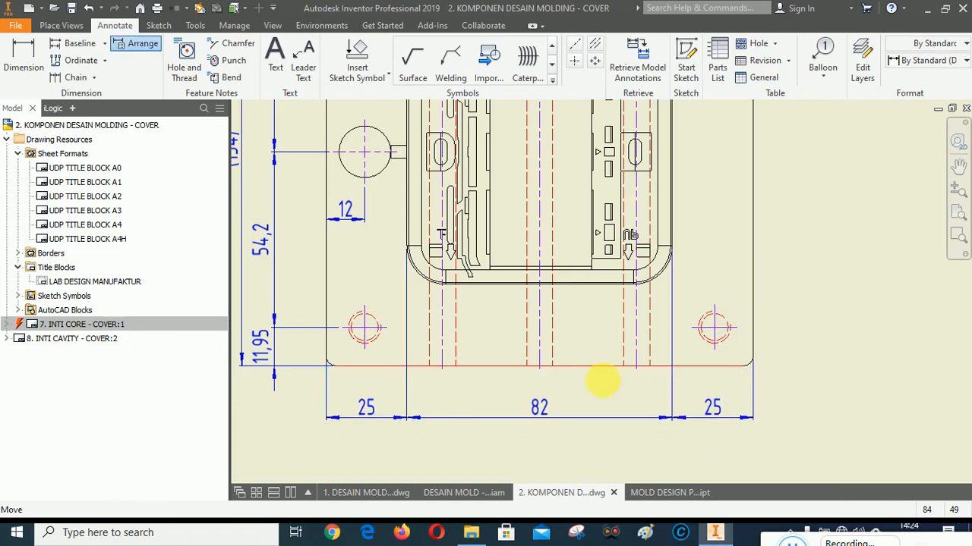
# Dimension the vertical distance from the plate's bottom edge to the core outline's lower edge, placed right of the plate
pyautogui.click(958, 166)
pyautogui.moveTo(888, 206)
pyautogui.mouseDown()
pyautogui.moveTo(845, 318)
pyautogui.moveTo(822, 297)
pyautogui.moveTo(842, 412)
pyautogui.moveTo(876, 286)
pyautogui.moveTo(878, 482)
pyautogui.mouseUp()
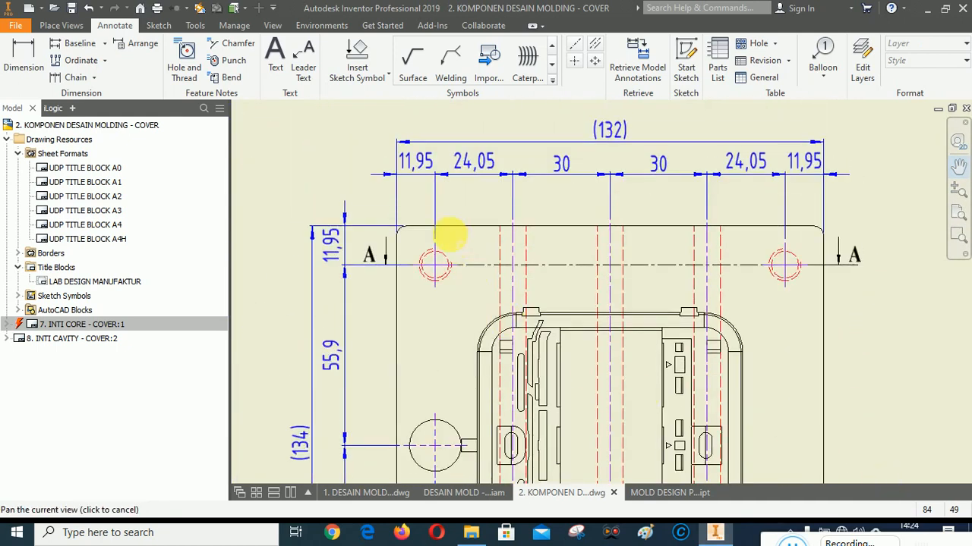
pyautogui.scroll(-2, 449, 235)
pyautogui.moveTo(838, 347)
pyautogui.mouseDown()
pyautogui.moveTo(787, 242)
pyautogui.moveTo(776, 296)
pyautogui.moveTo(802, 345)
pyautogui.moveTo(772, 278)
pyautogui.moveTo(779, 235)
pyautogui.moveTo(753, 291)
pyautogui.mouseUp()
pyautogui.moveTo(753, 290); pyautogui.dragTo(705, 361, button='middle')
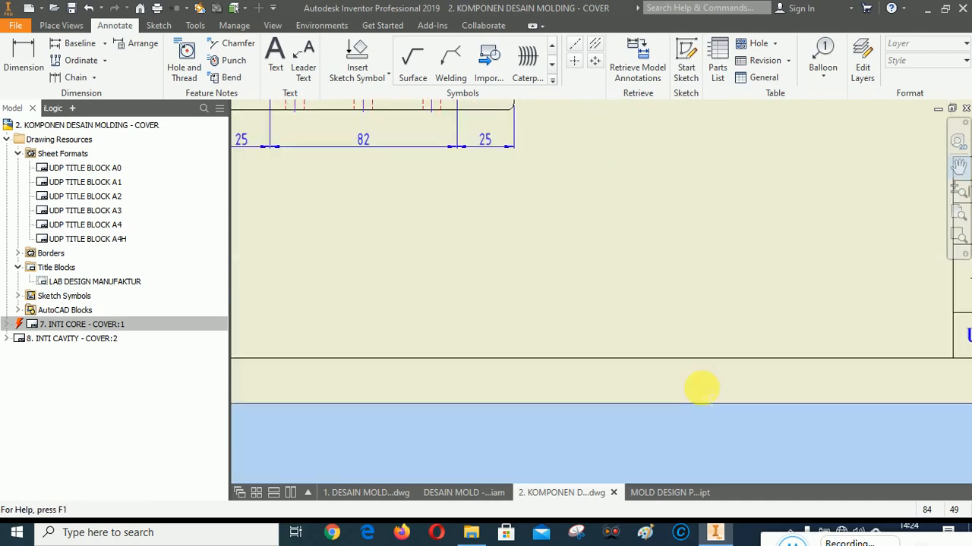
pyautogui.moveTo(672, 194)
pyautogui.mouseDown(button='middle')
pyautogui.moveTo(813, 433)
pyautogui.moveTo(714, 397)
pyautogui.mouseUp(button='middle')
pyautogui.moveTo(721, 340); pyautogui.dragTo(719, 356, button='middle')
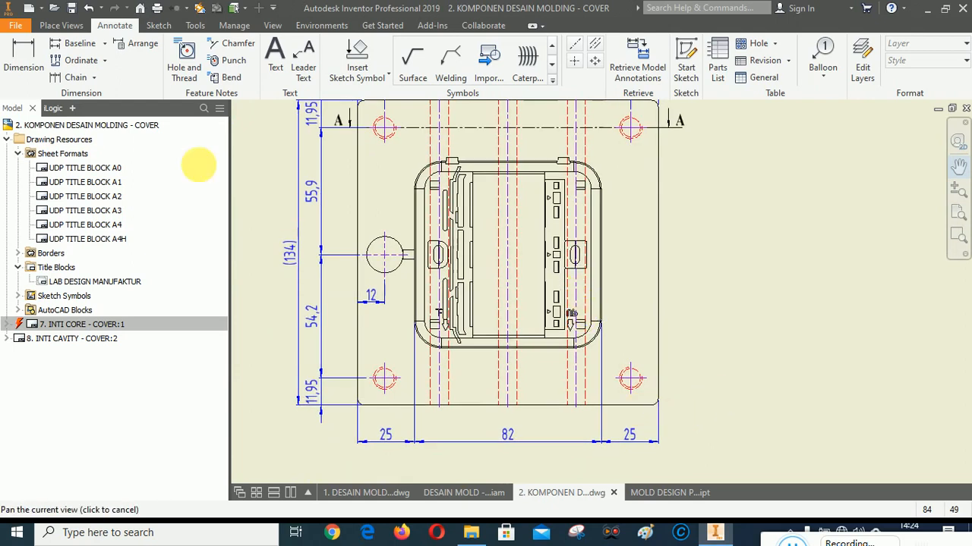
pyautogui.click(24, 53)
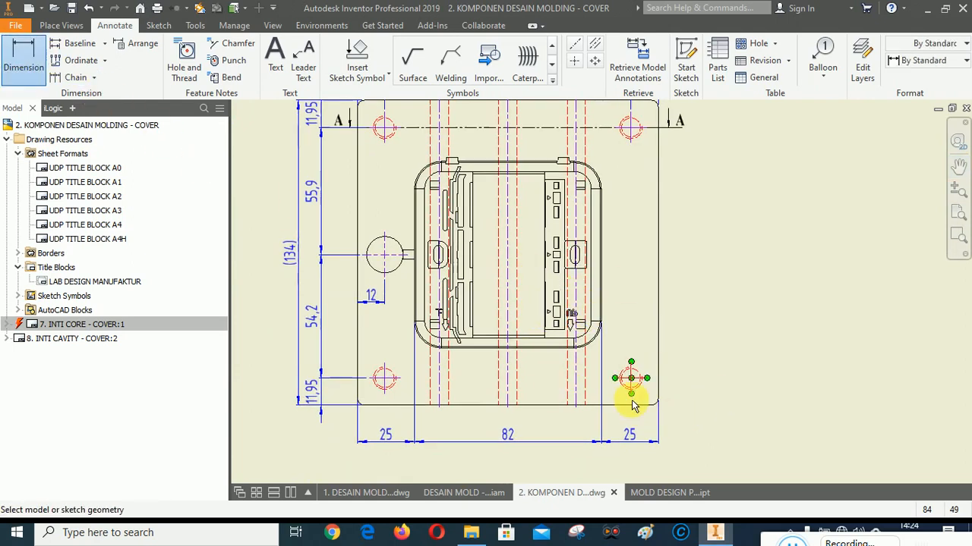
pyautogui.scroll(3, 629, 390)
pyautogui.click(646, 420)
pyautogui.scroll(4, 568, 368)
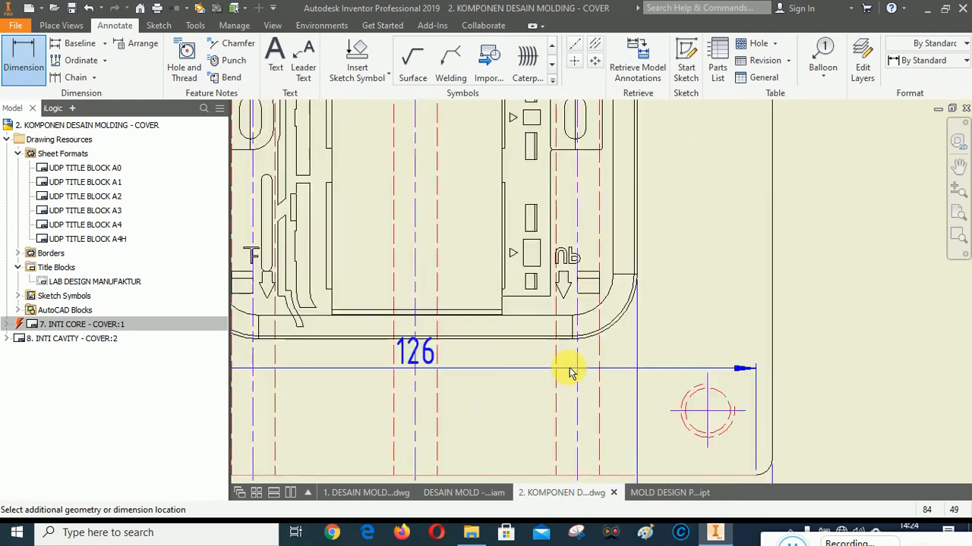
pyautogui.click(543, 312)
pyautogui.scroll(-5, 543, 326)
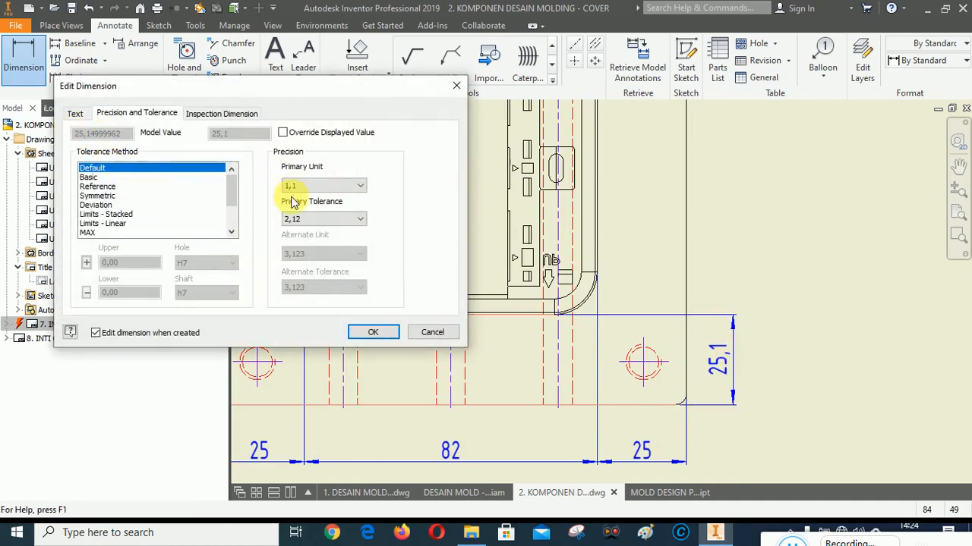
# Set the primary unit precision of the new lower vertical dimension to 2,12
pyautogui.click(326, 189)
pyautogui.click(315, 205)
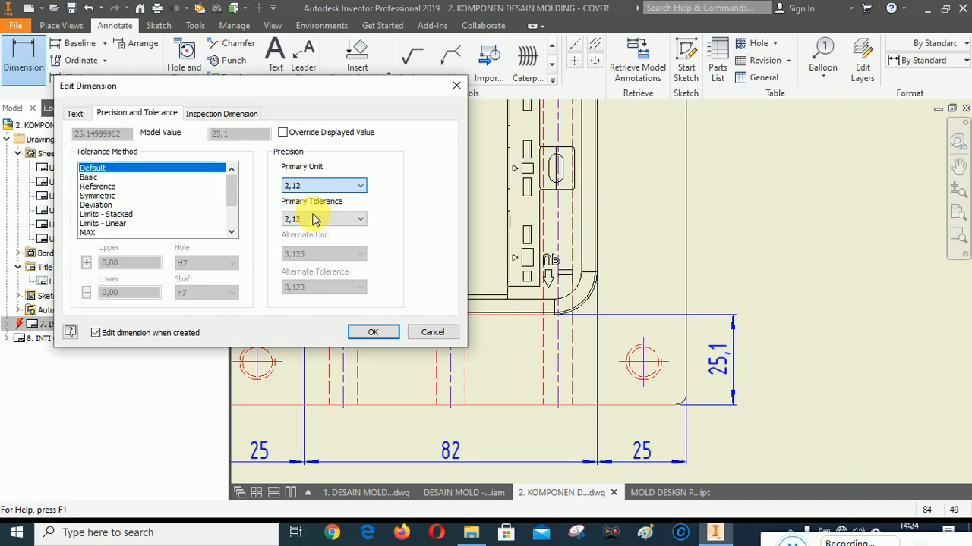
pyautogui.click(383, 340)
# Dimension the height from the core outline's lower edge to the top of its upper tab, aligned with the lower vertical dimension
pyautogui.scroll(5, 564, 341)
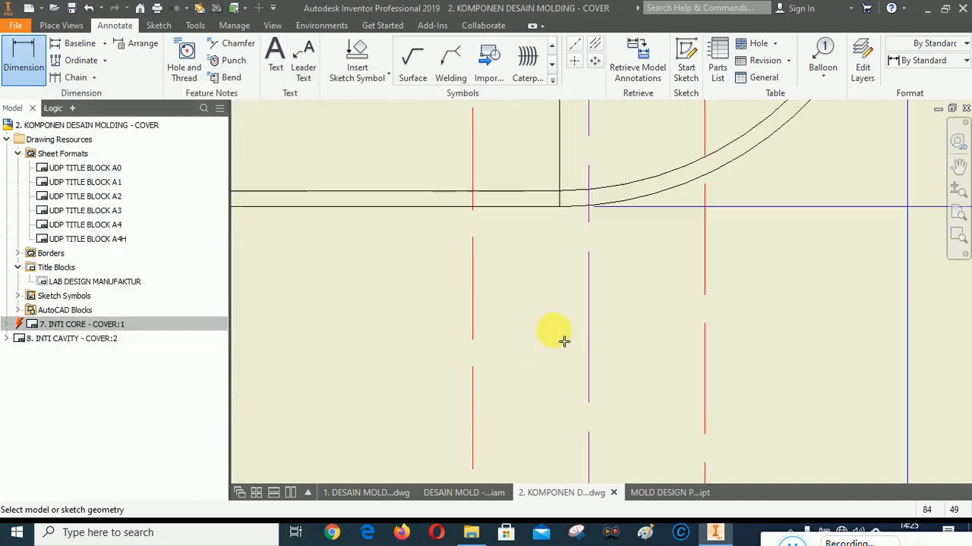
pyautogui.click(539, 211)
pyautogui.scroll(-4, 532, 354)
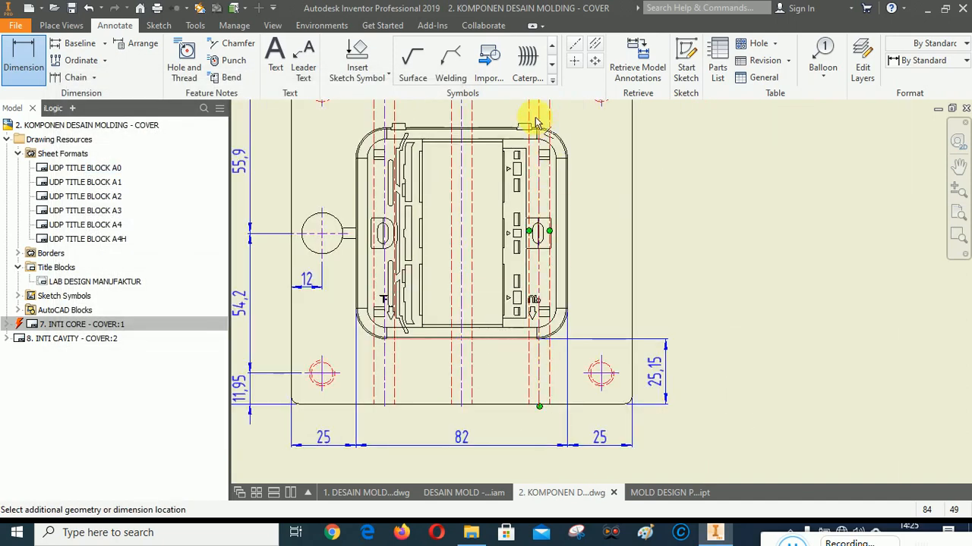
pyautogui.scroll(3, 532, 135)
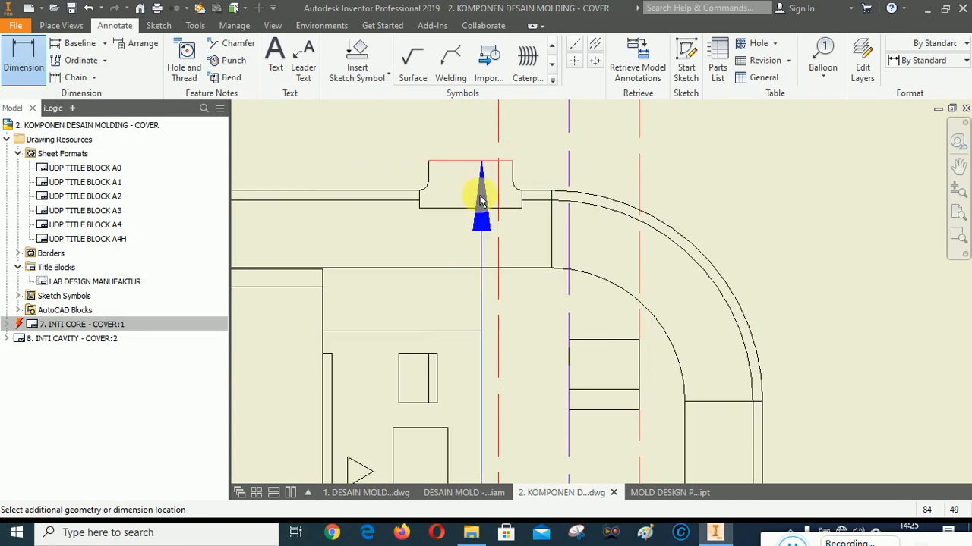
pyautogui.scroll(-4, 481, 186)
pyautogui.scroll(4, 538, 276)
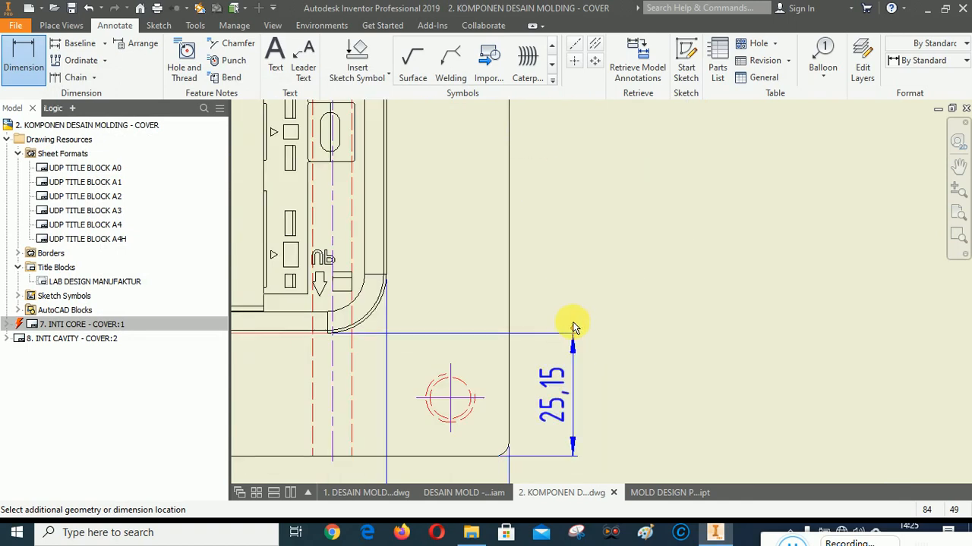
pyautogui.click(312, 330)
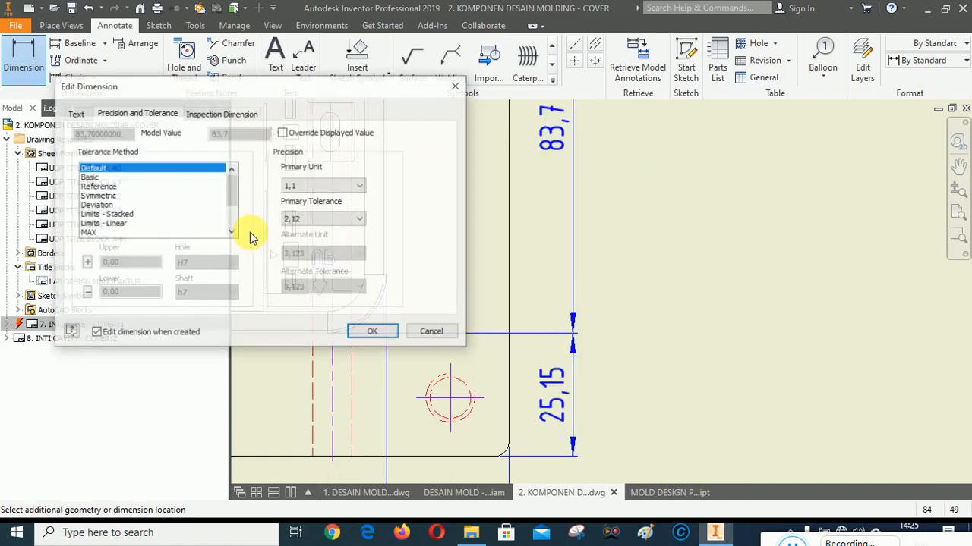
pyautogui.click(372, 331)
# Dimension the vertical distance from the upper tab's top edge to the plate's top edge, aligned with the height dimension
pyautogui.scroll(-4, 542, 397)
pyautogui.scroll(5, 503, 312)
pyautogui.scroll(3, 460, 281)
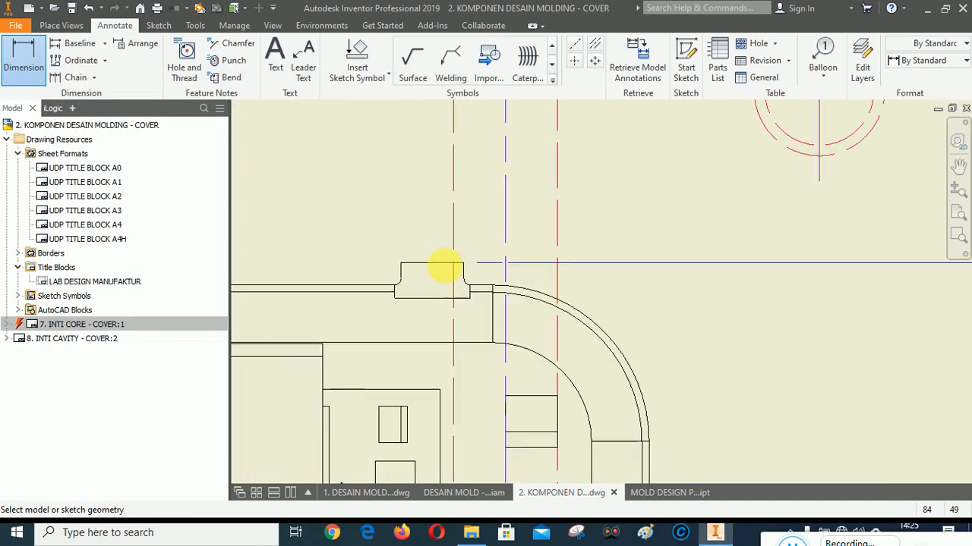
pyautogui.click(449, 271)
pyautogui.scroll(-4, 521, 319)
pyautogui.scroll(2, 581, 252)
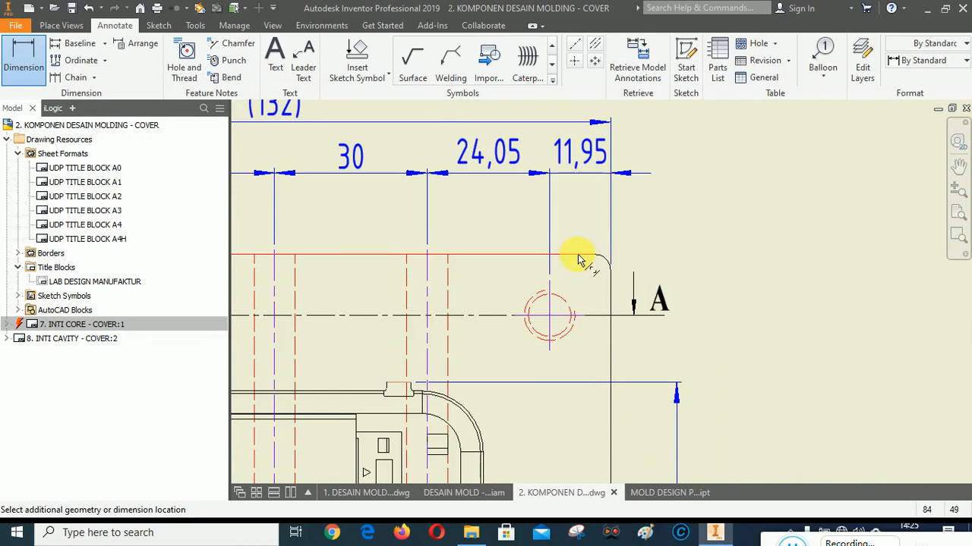
pyautogui.click(579, 259)
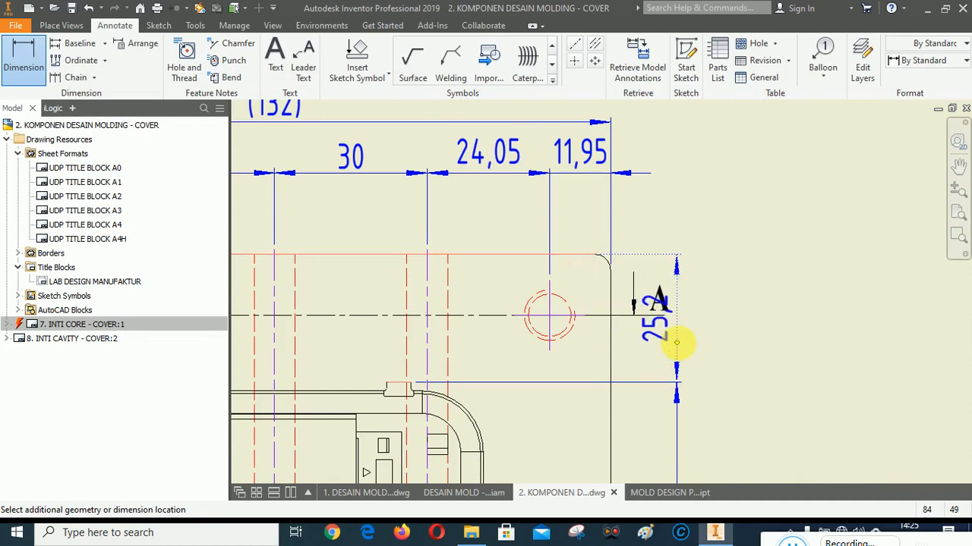
pyautogui.click(238, 160)
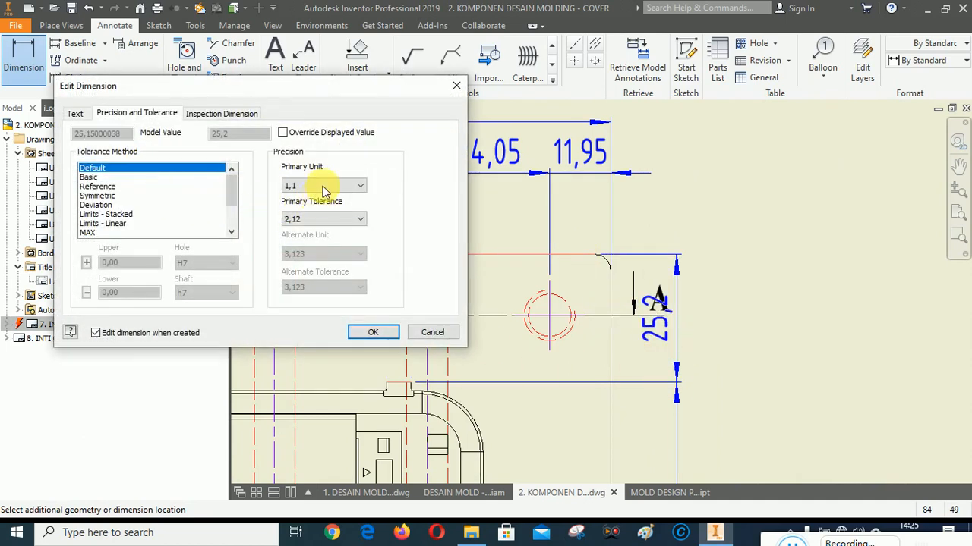
# Set the primary unit precision of the upper vertical dimension to 2,12 and finish dimensioning
pyautogui.click(321, 186)
pyautogui.click(319, 218)
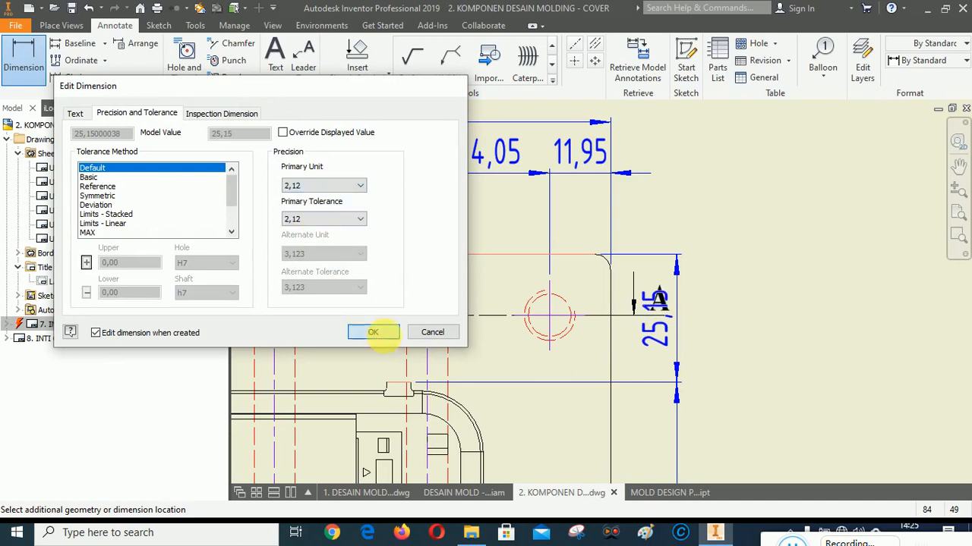
pyautogui.click(373, 332)
pyautogui.rightClick(762, 221)
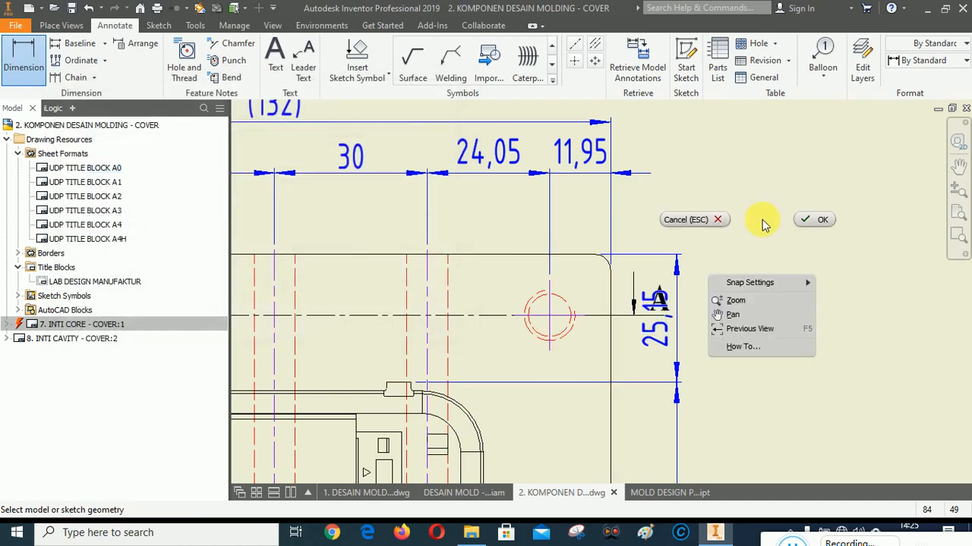
pyautogui.click(822, 220)
# Arrange the three chained vertical dimensions beside the plate's right edge automatically at even spacing
pyautogui.scroll(-4, 668, 135)
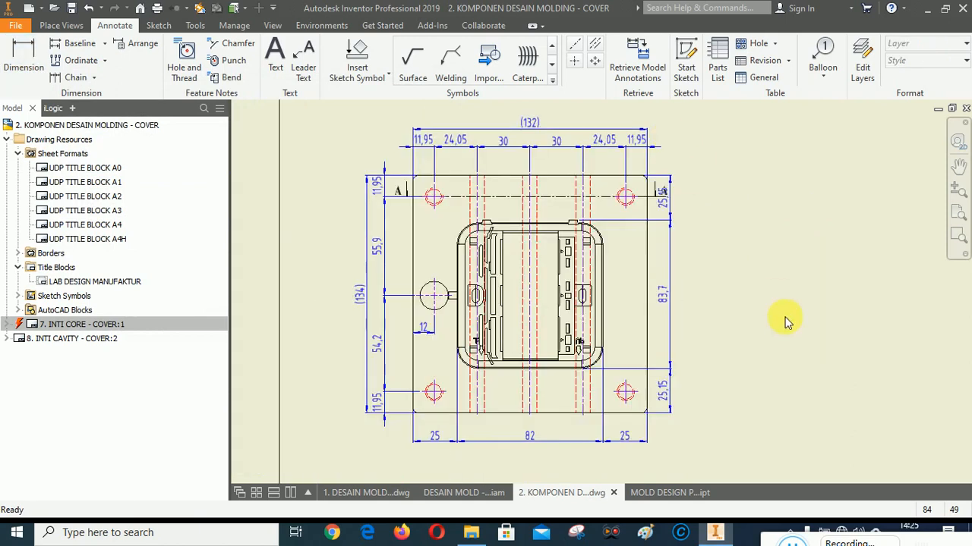
pyautogui.click(661, 393)
pyautogui.keyDown('ctrl'); pyautogui.click(663, 296); pyautogui.keyUp('ctrl')
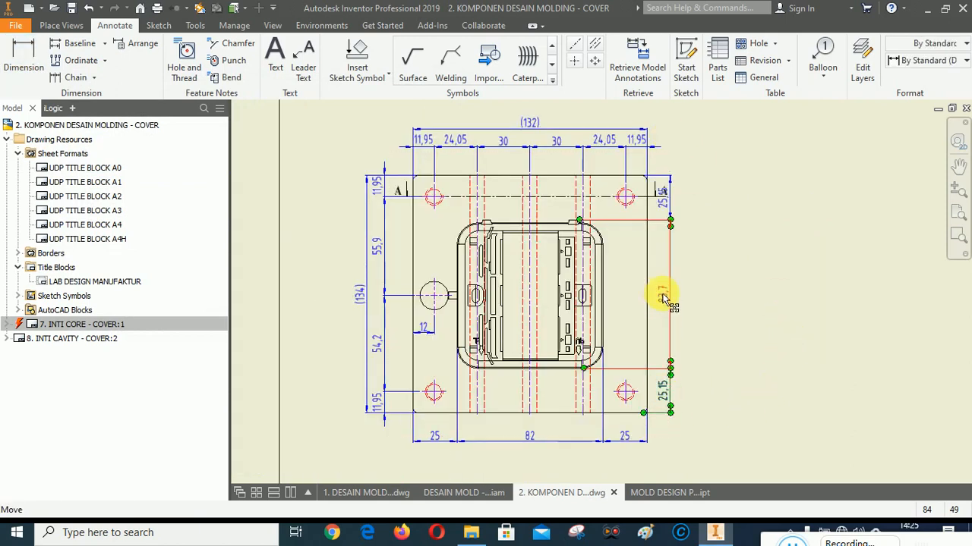
pyautogui.keyDown('ctrl'); pyautogui.click(664, 194); pyautogui.keyUp('ctrl')
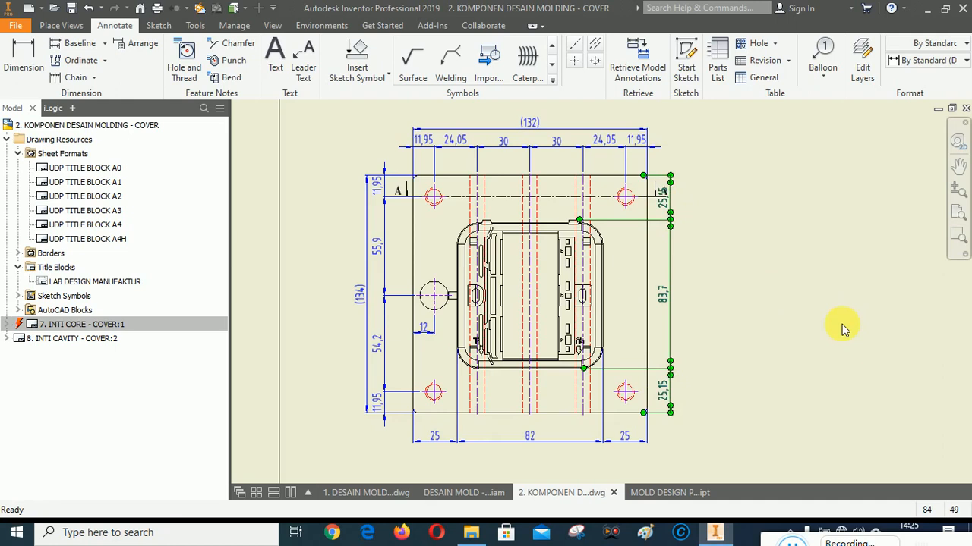
pyautogui.rightClick(842, 327)
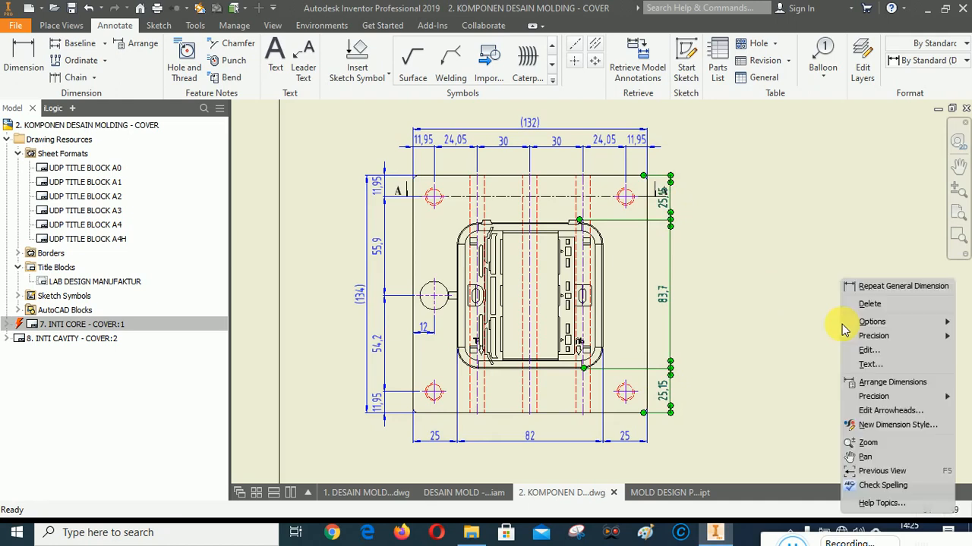
pyautogui.click(871, 378)
pyautogui.scroll(3, 672, 251)
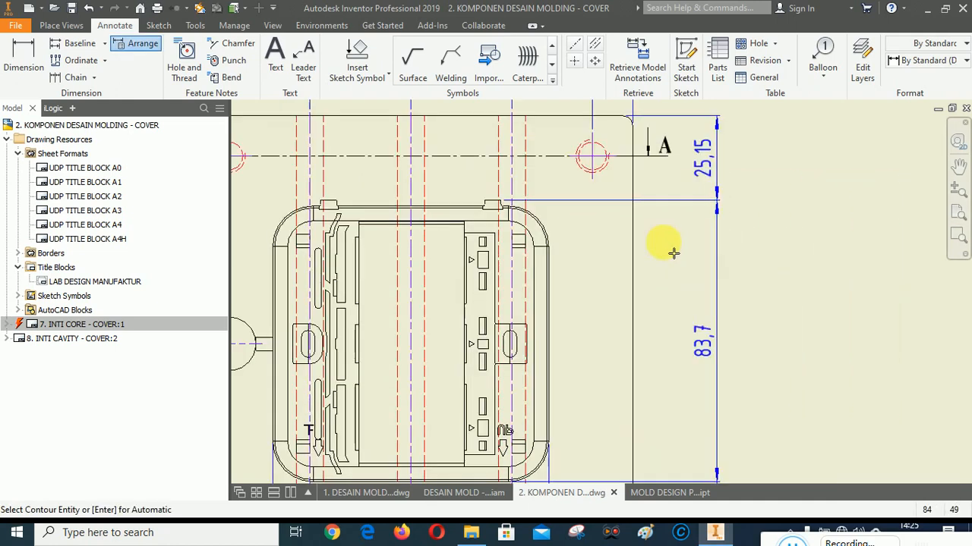
pyautogui.press('Return')
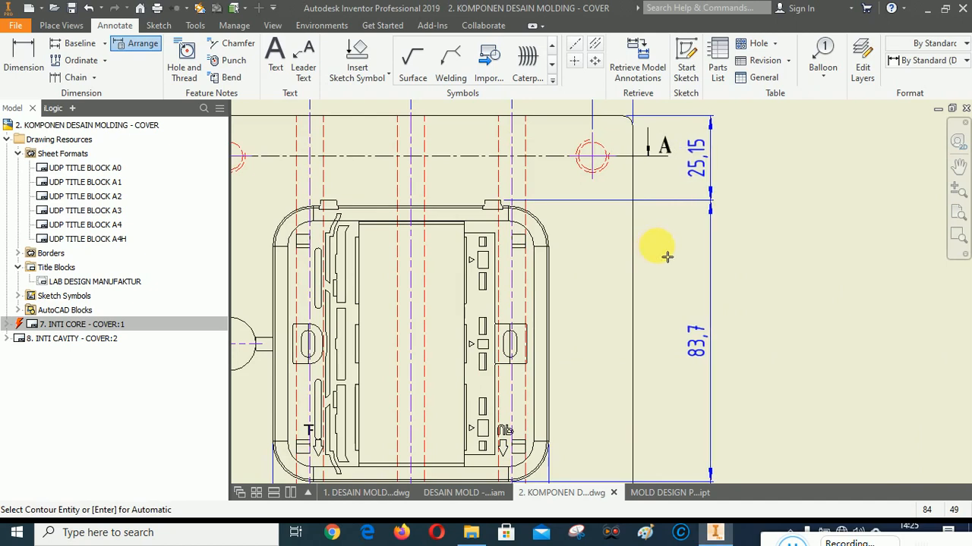
pyautogui.scroll(-3, 693, 210)
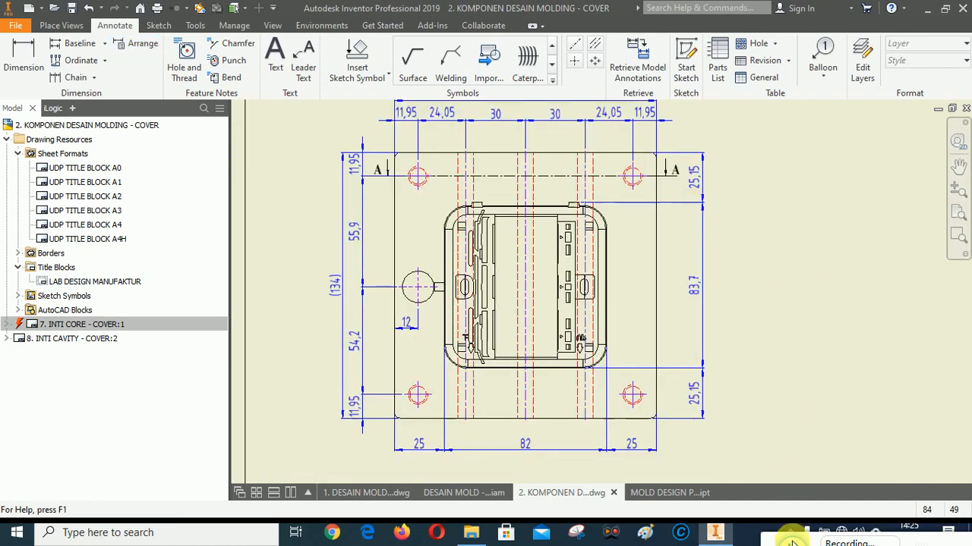
pyautogui.moveTo(350, 446)
pyautogui.mouseDown()
pyautogui.moveTo(687, 537)
pyautogui.moveTo(754, 541)
pyautogui.mouseUp()
pyautogui.click(697, 171)
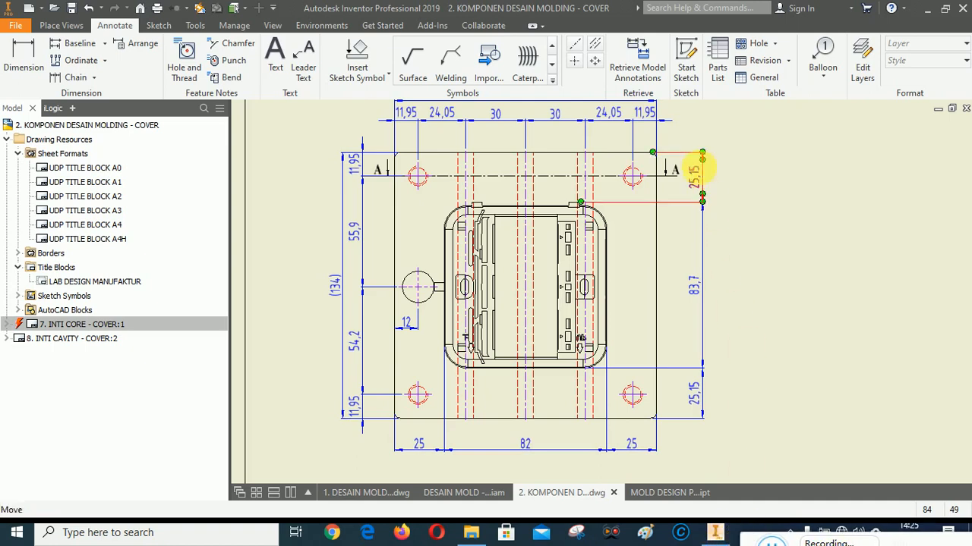
pyautogui.scroll(3, 681, 156)
pyautogui.scroll(-2, 683, 151)
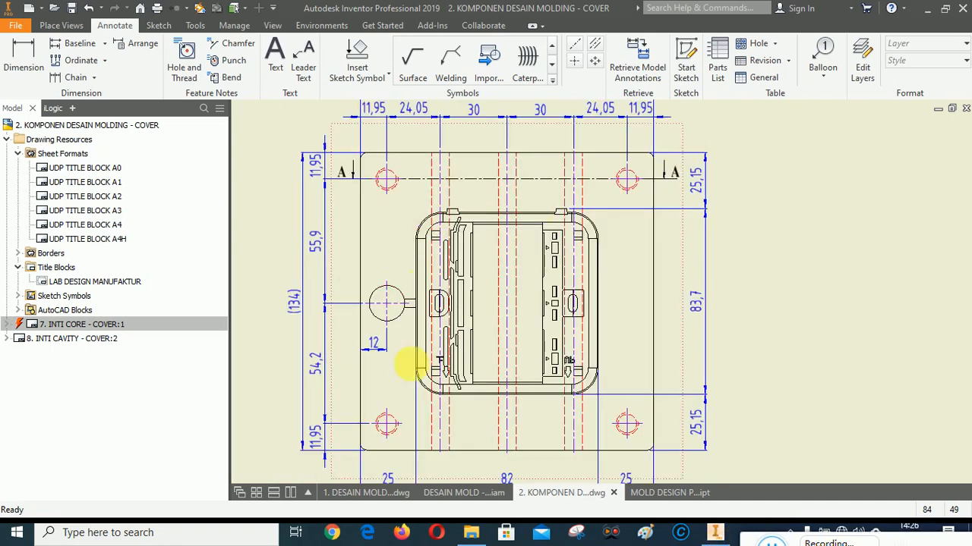
pyautogui.click(690, 174)
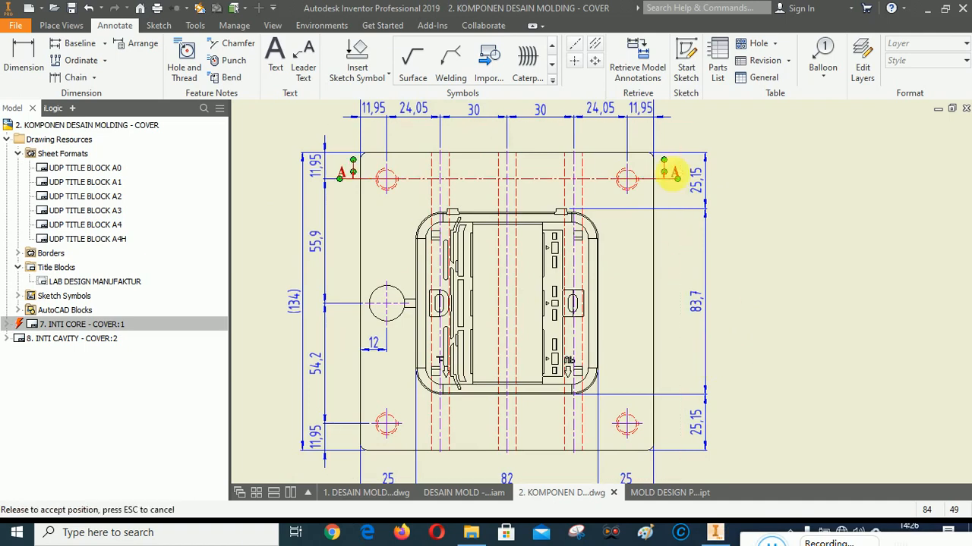
# Place a diameter dimension on the round hole between the plate's left edge and the core outline
pyautogui.scroll(2, 372, 289)
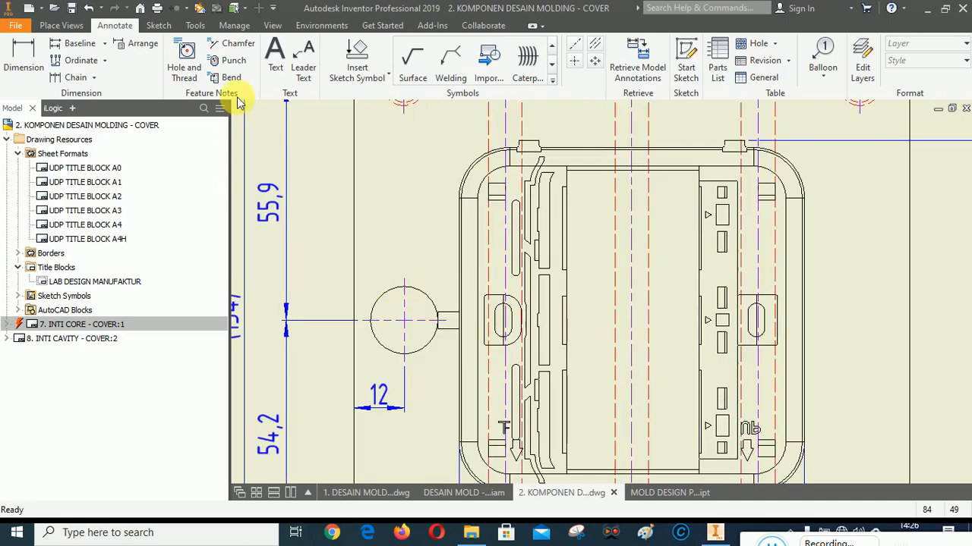
pyautogui.click(182, 53)
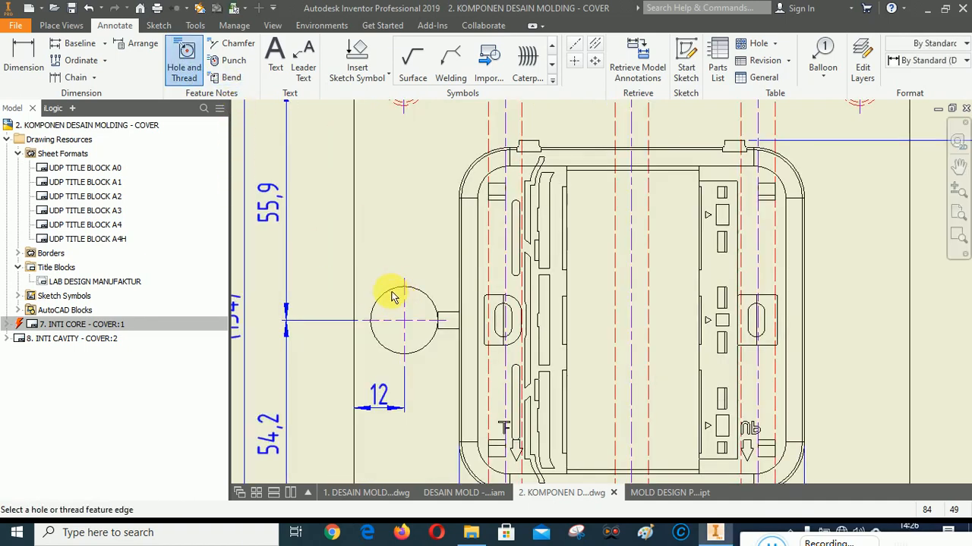
pyautogui.click(23, 61)
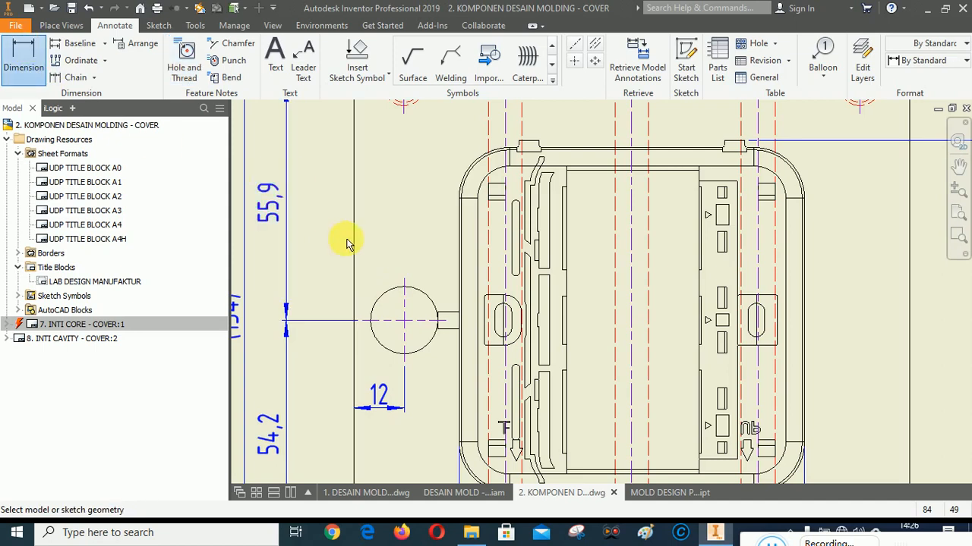
pyautogui.scroll(2, 363, 255)
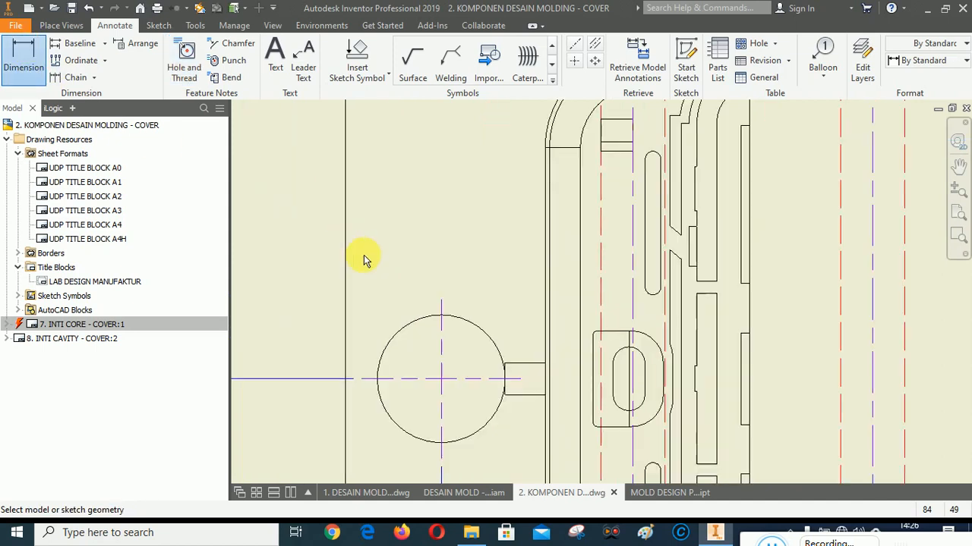
pyautogui.click(421, 323)
pyautogui.scroll(-2, 430, 249)
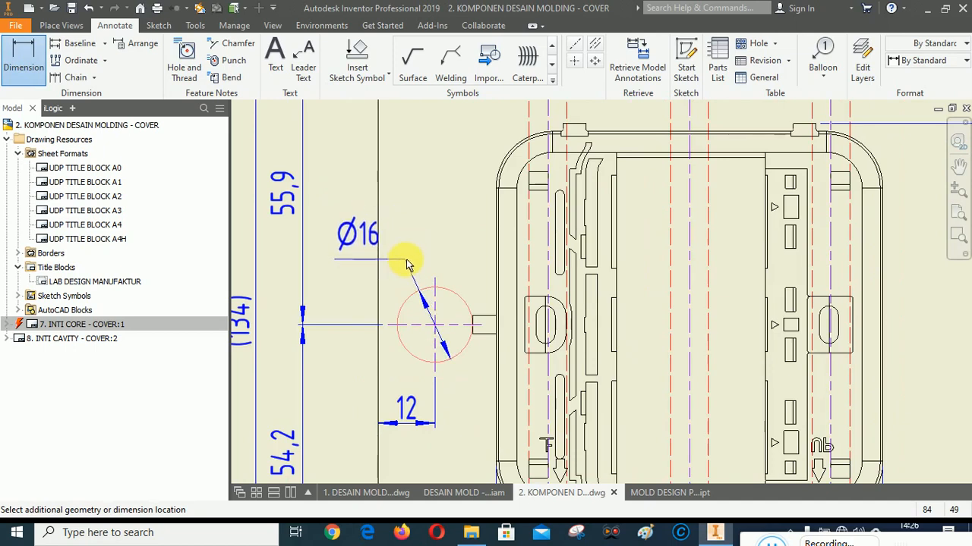
pyautogui.scroll(-2, 406, 264)
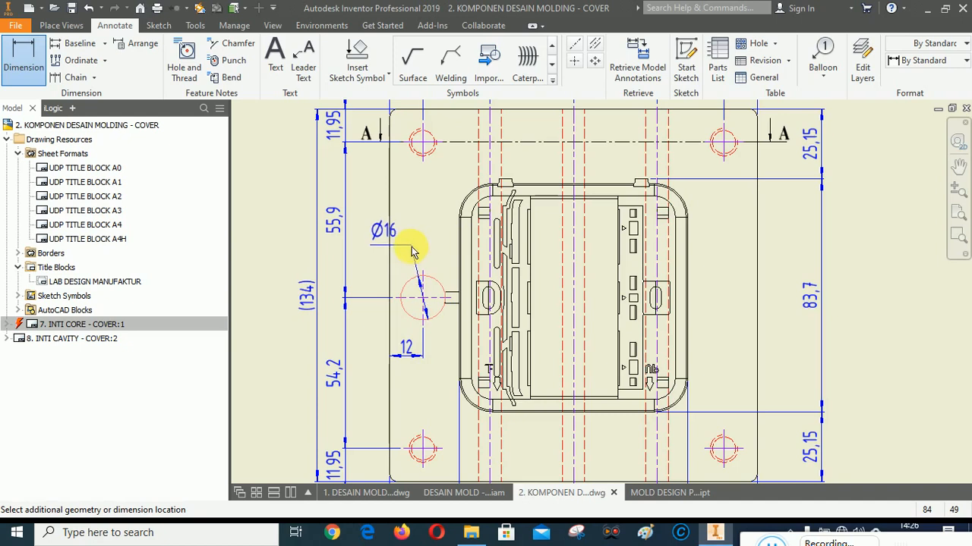
pyautogui.scroll(2, 410, 254)
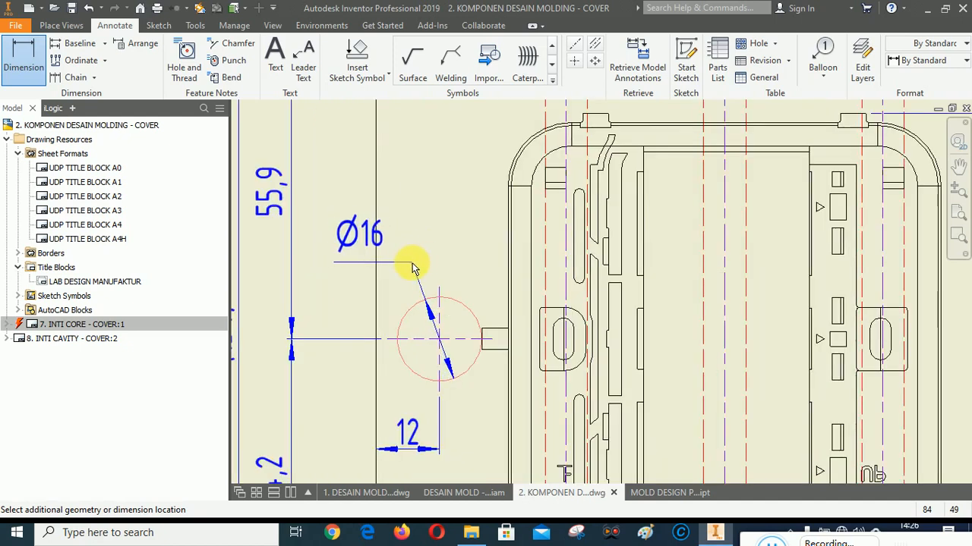
pyautogui.click(482, 261)
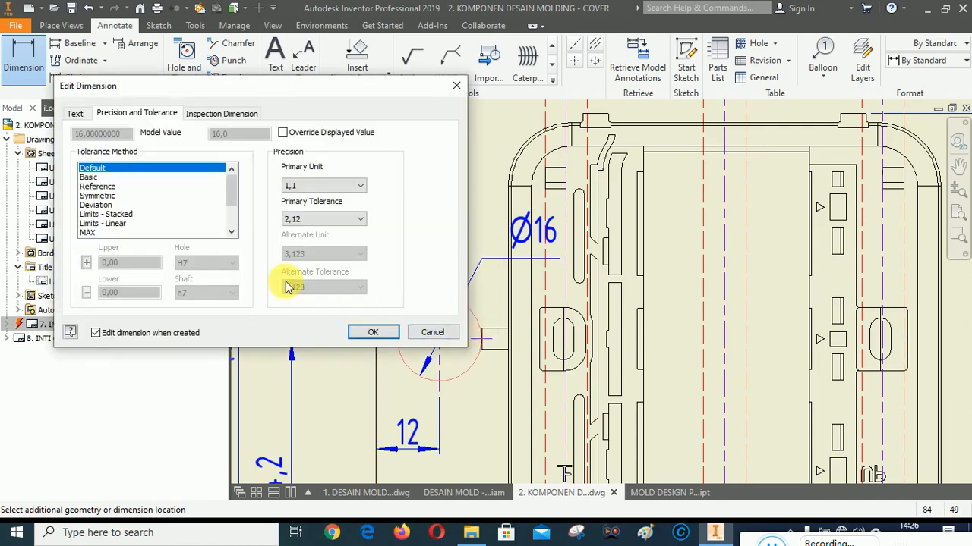
# Append "THRU" after the value in the round hole's diameter dimension text and finish dimensioning
pyautogui.click(74, 114)
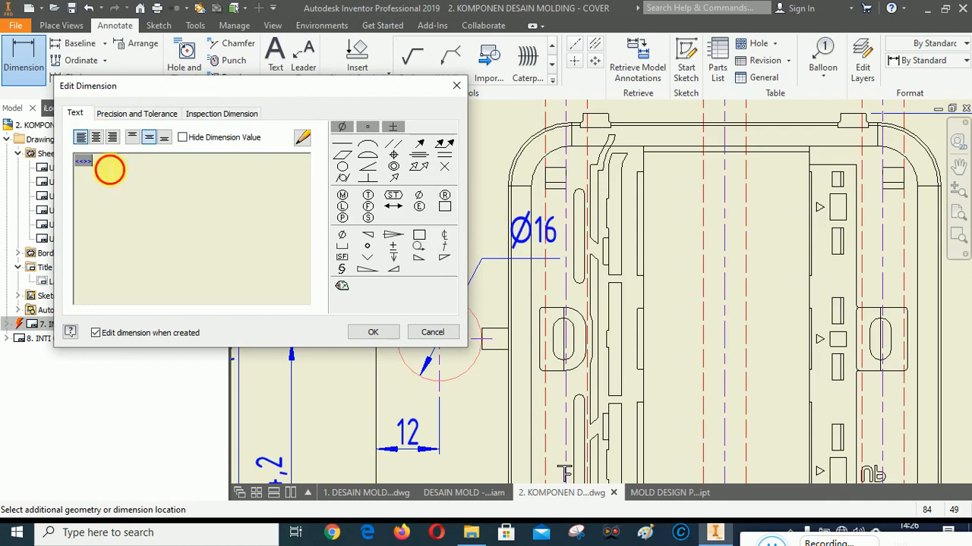
pyautogui.click(175, 235)
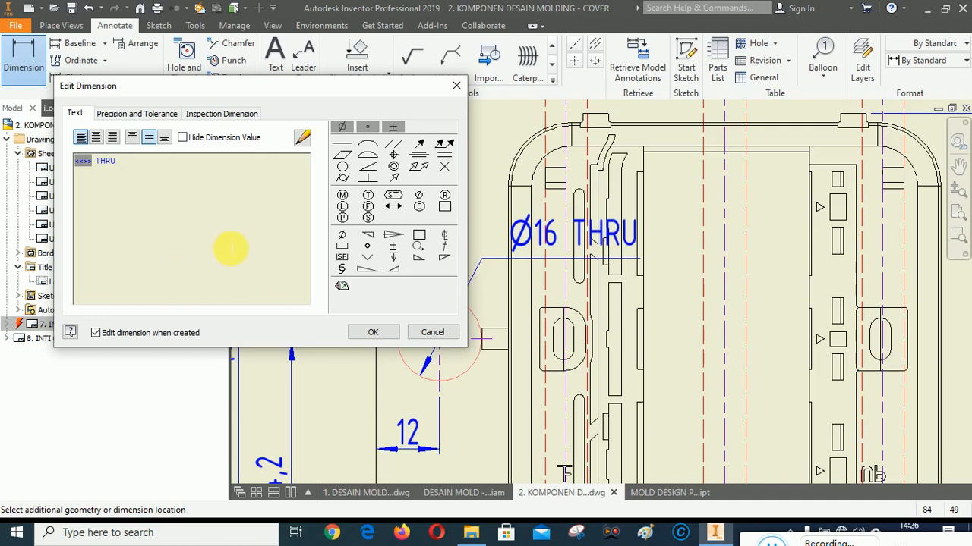
pyautogui.click(373, 332)
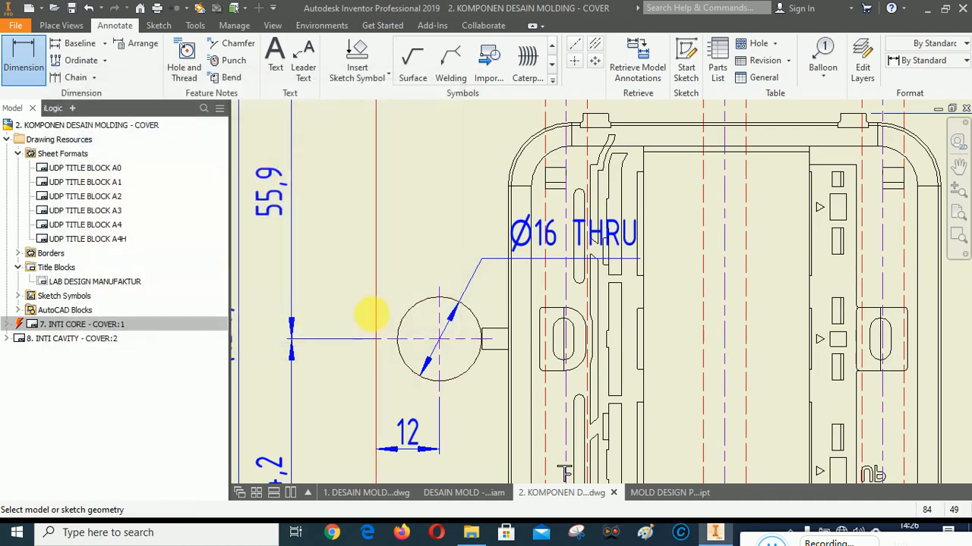
pyautogui.rightClick(336, 238)
pyautogui.press('Escape')
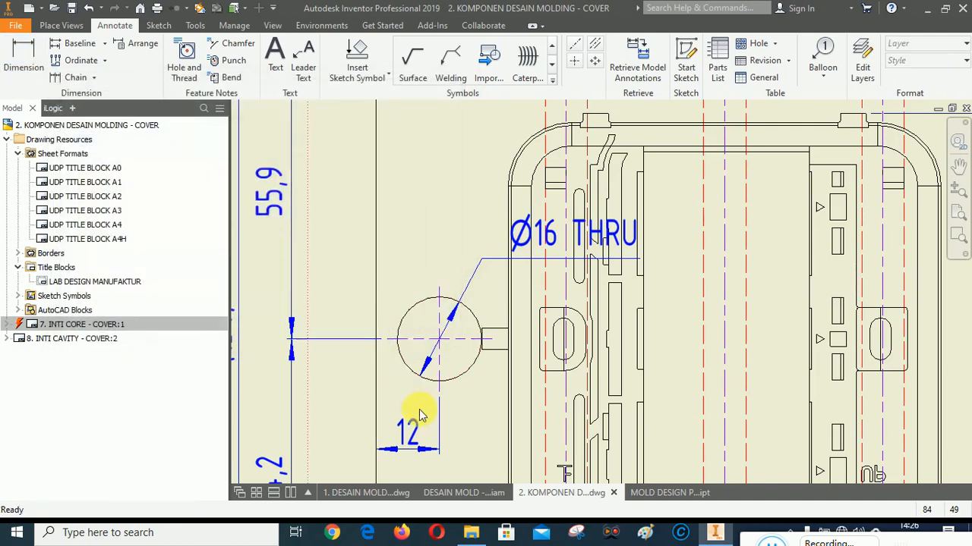
# Turn off Arrowheads Inside and turn on Single Dimension Line for the round hole's diameter dimension
pyautogui.click(446, 332)
pyautogui.rightClick(447, 336)
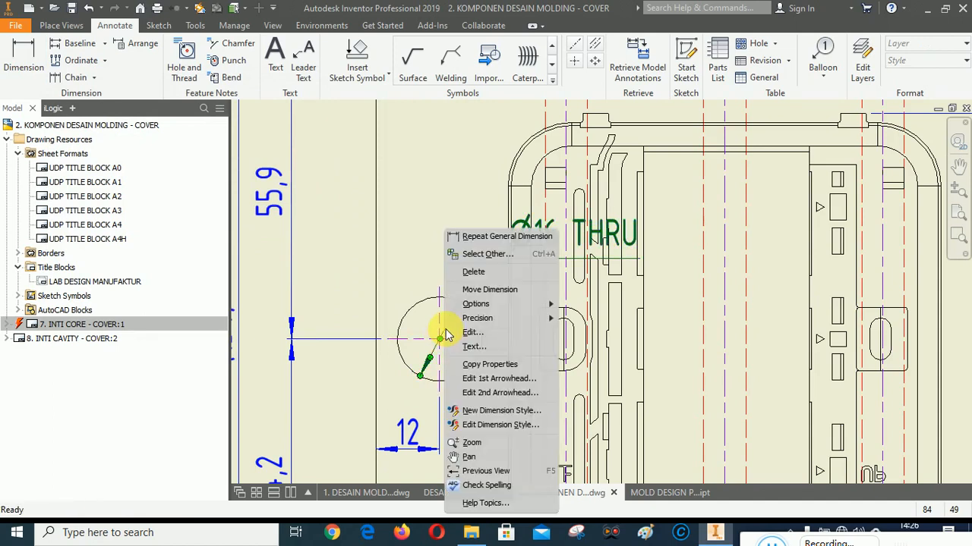
pyautogui.moveTo(480, 305)
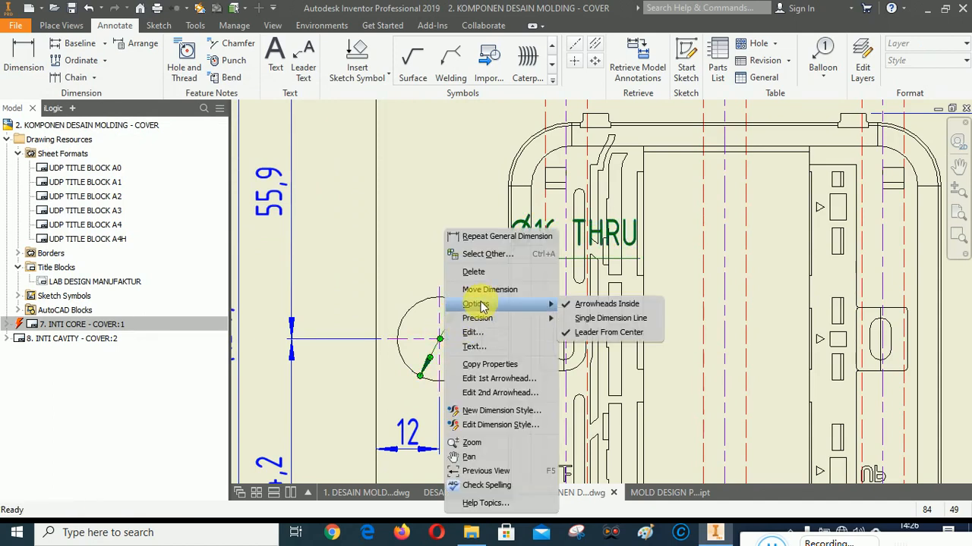
pyautogui.click(590, 308)
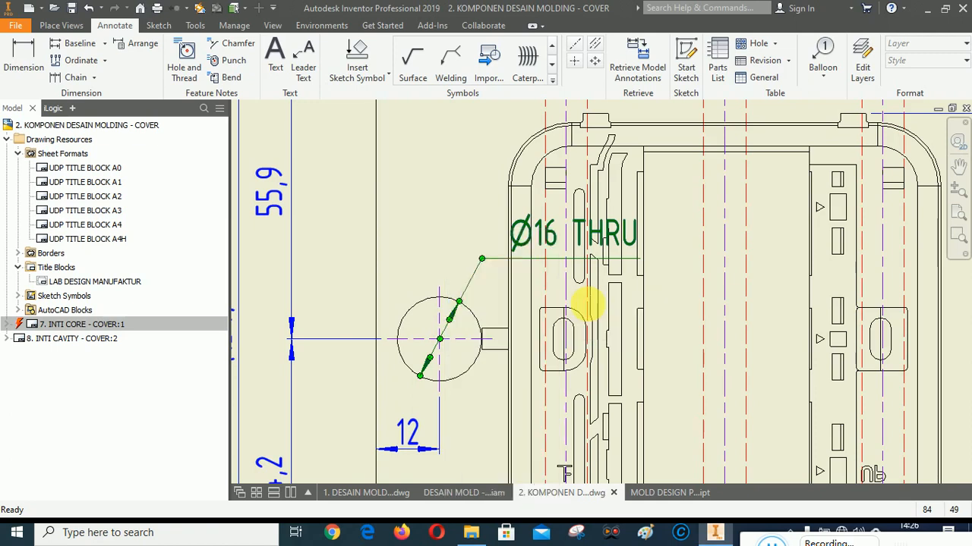
pyautogui.rightClick(453, 320)
pyautogui.moveTo(490, 304)
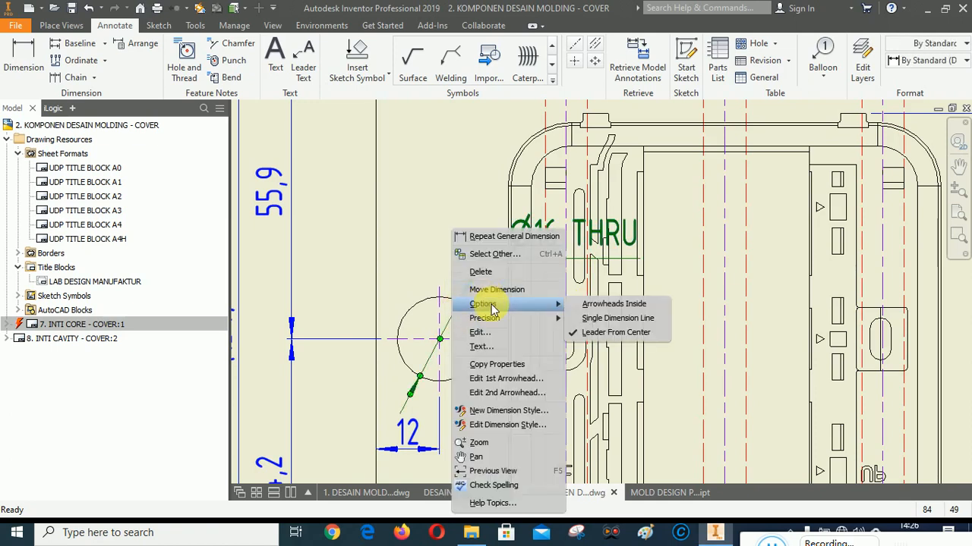
pyautogui.click(589, 318)
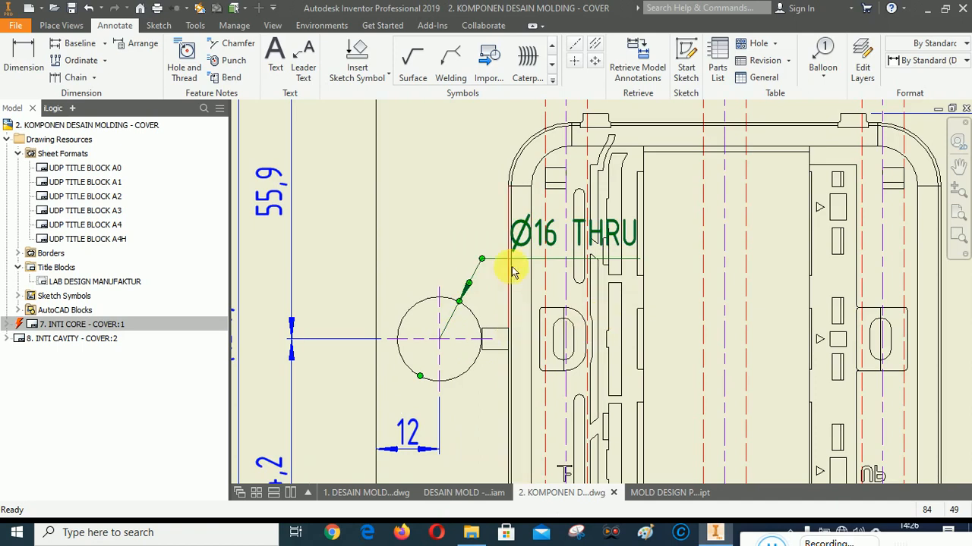
# Move the round hole's THRU dimension text to the left side of its leader, above the hole, clear of the core outline
pyautogui.moveTo(521, 238); pyautogui.dragTo(462, 249)
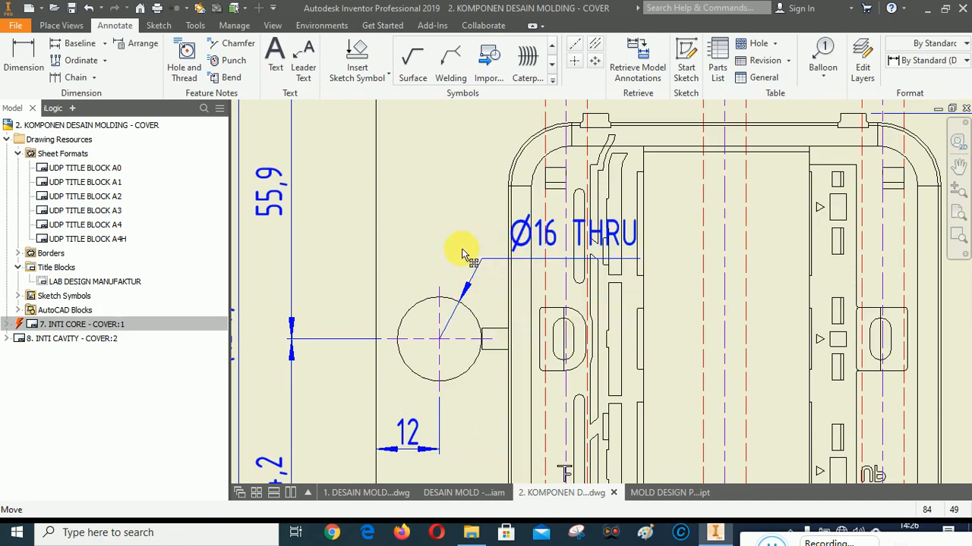
pyautogui.moveTo(397, 254); pyautogui.dragTo(386, 247)
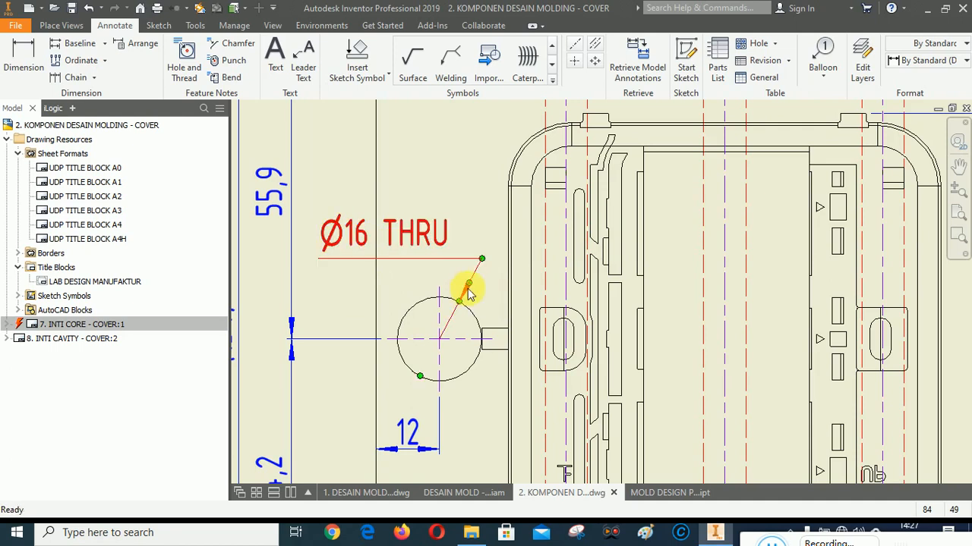
pyautogui.moveTo(483, 259)
pyautogui.mouseDown()
pyautogui.moveTo(482, 269)
pyautogui.moveTo(483, 260)
pyautogui.mouseUp()
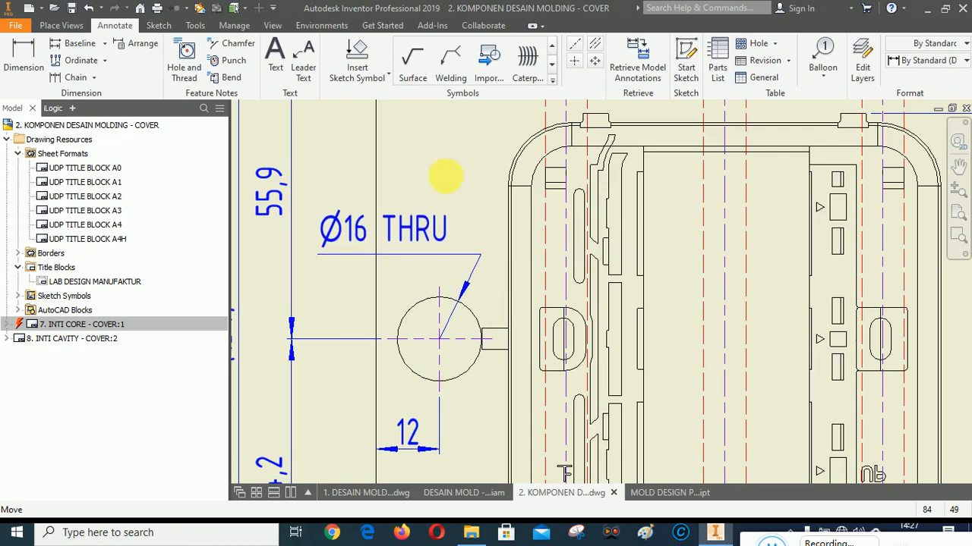
pyautogui.moveTo(445, 176); pyautogui.dragTo(401, 190)
# Examine the dimensioned plate view and the two undimensioned side views below SECTION A-A
pyautogui.scroll(-2, 321, 217)
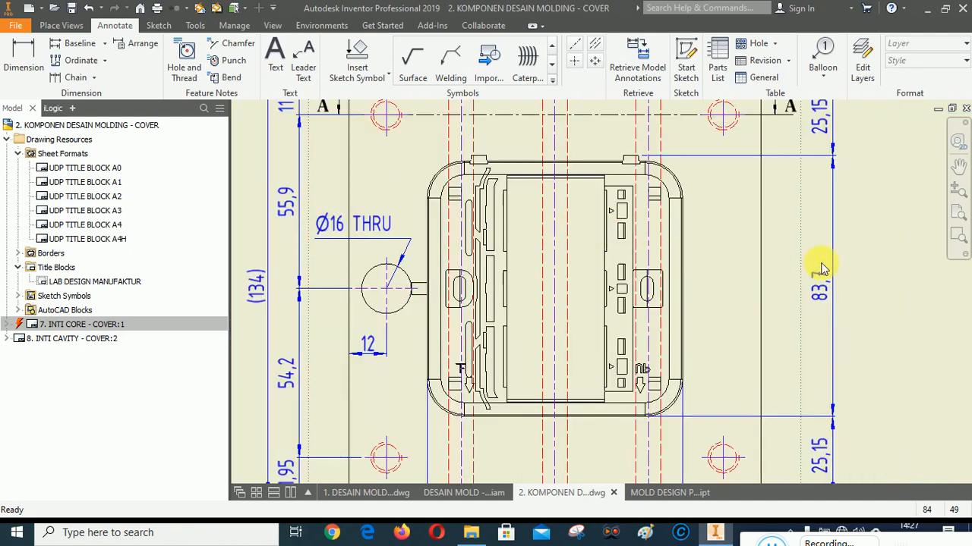
pyautogui.click(958, 166)
pyautogui.moveTo(657, 311); pyautogui.dragTo(486, 287)
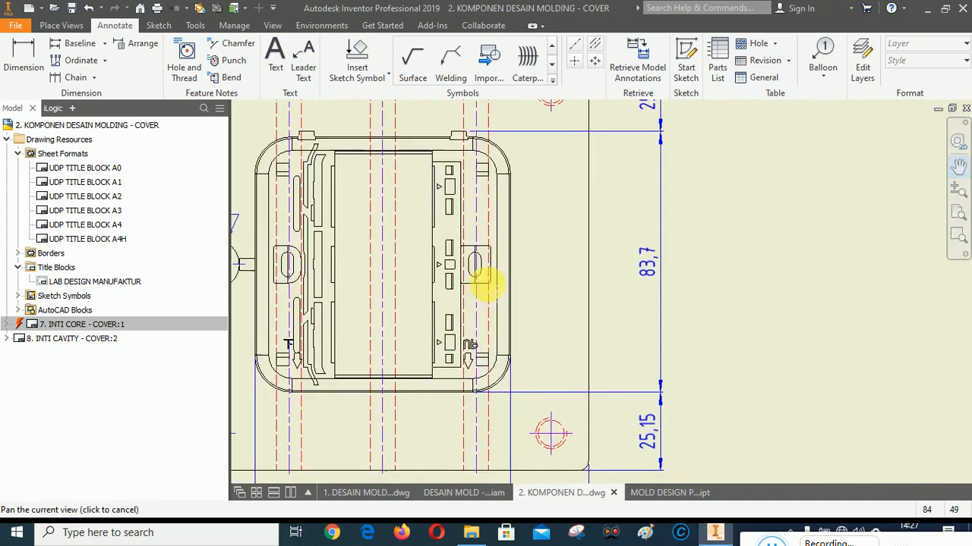
pyautogui.moveTo(267, 390); pyautogui.dragTo(504, 309)
pyautogui.scroll(-3, 494, 304)
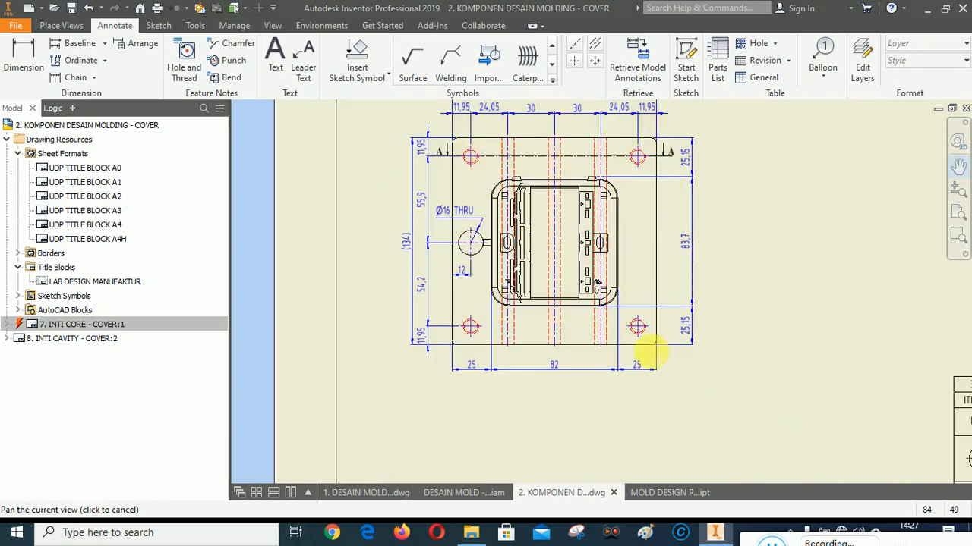
pyautogui.moveTo(564, 411); pyautogui.dragTo(569, 496)
pyautogui.moveTo(592, 217); pyautogui.dragTo(565, 406)
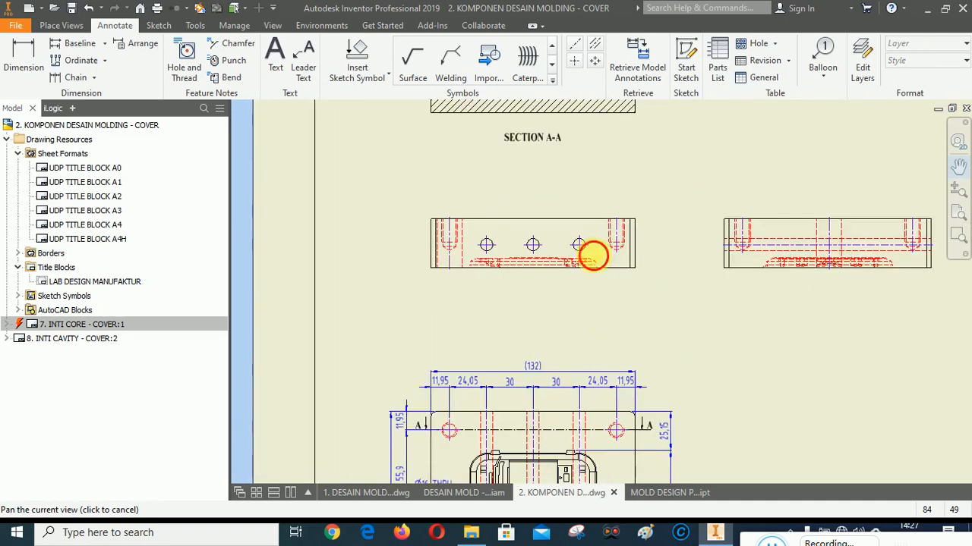
pyautogui.moveTo(592, 255); pyautogui.dragTo(589, 397)
pyautogui.moveTo(493, 479)
pyautogui.mouseDown()
pyautogui.moveTo(520, 371)
pyautogui.moveTo(484, 268)
pyautogui.moveTo(466, 271)
pyautogui.moveTo(458, 352)
pyautogui.mouseUp()
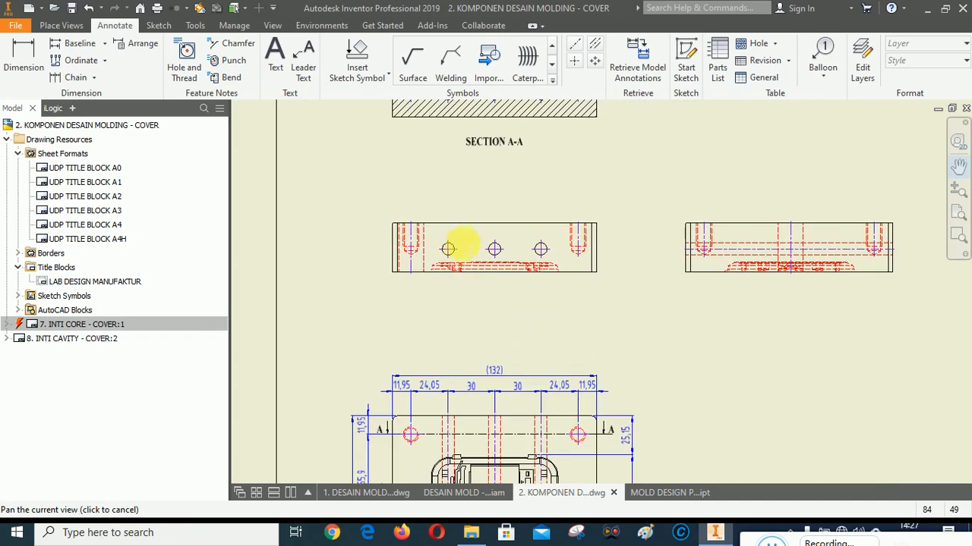
# In the left side view below SECTION A-A, dimension the vertical distance from the top edge to the leftmost round hole's center
pyautogui.scroll(3, 456, 246)
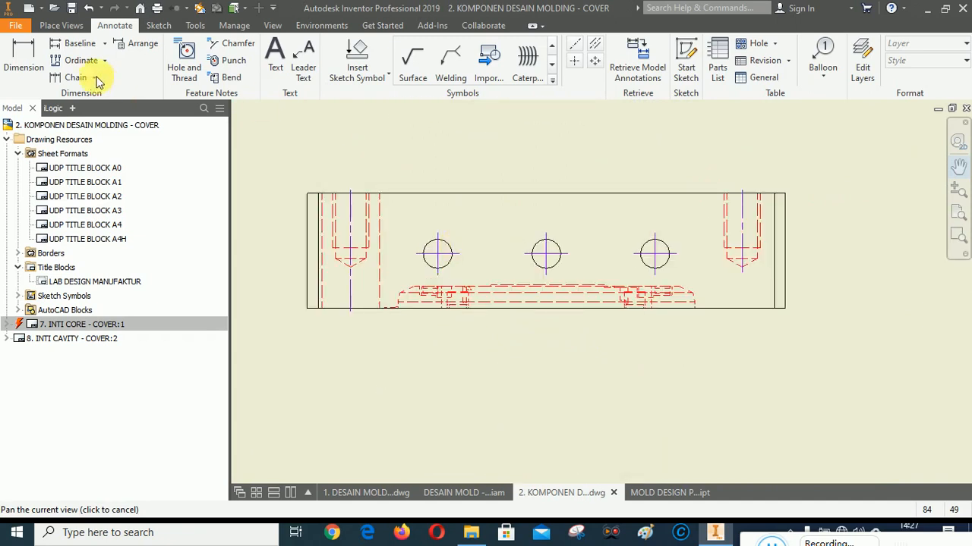
pyautogui.click(28, 51)
pyautogui.scroll(-4, 457, 183)
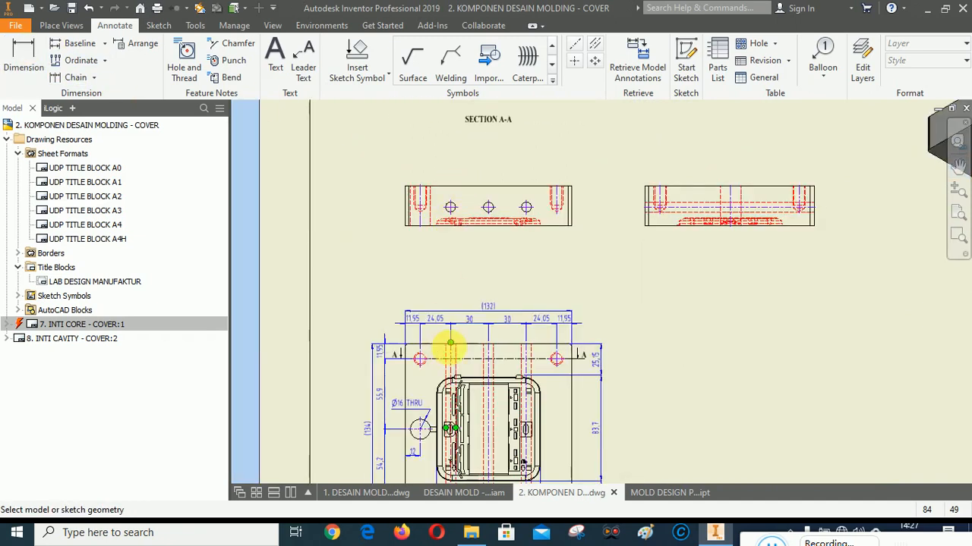
pyautogui.scroll(1, 480, 334)
pyautogui.scroll(-1, 529, 369)
pyautogui.scroll(5, 493, 186)
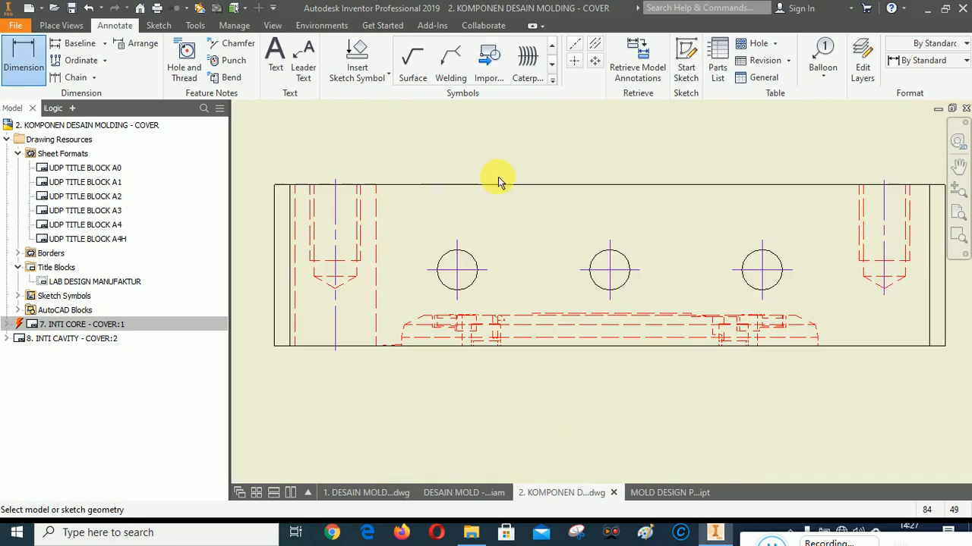
pyautogui.click(484, 274)
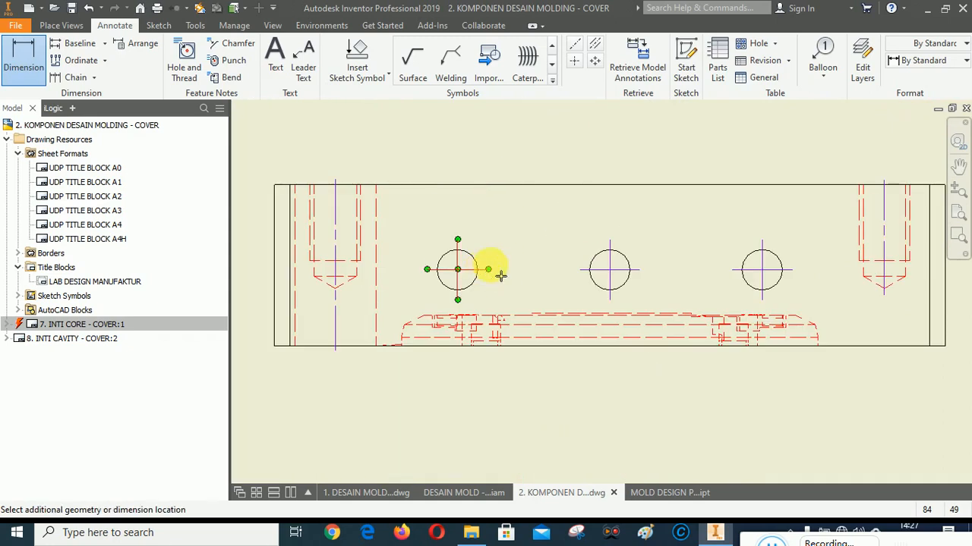
pyautogui.click(535, 185)
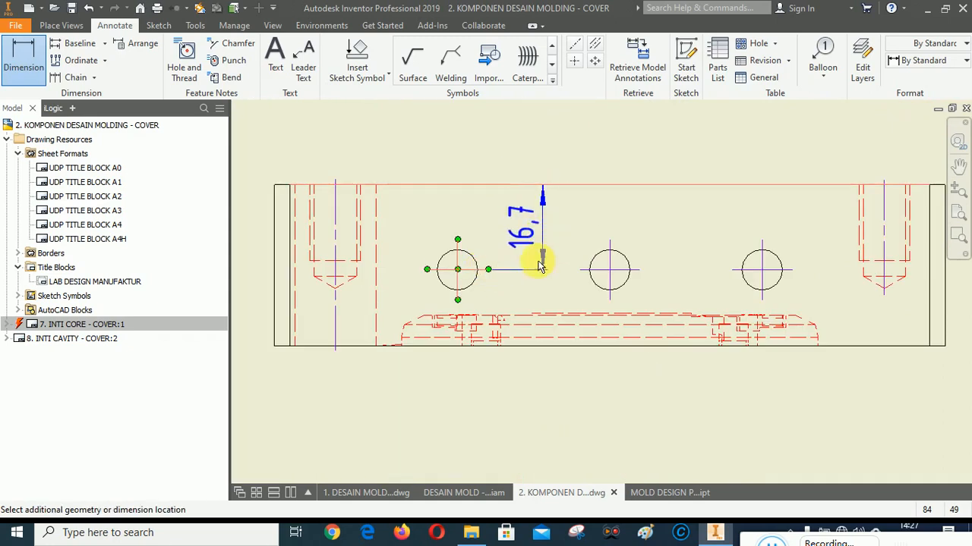
pyautogui.click(535, 388)
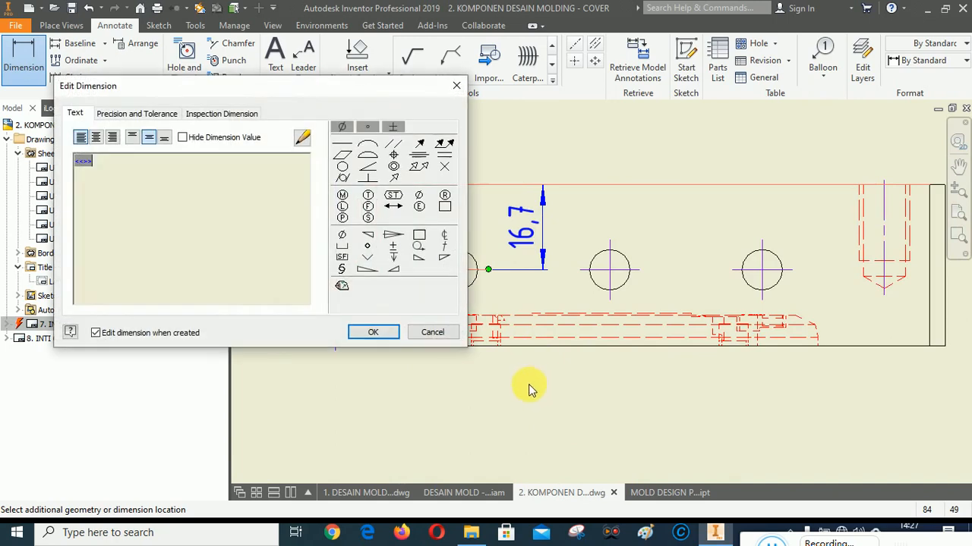
# Set the hole center height dimension's primary unit precision to two decimals (2,12) and accept it
pyautogui.click(137, 112)
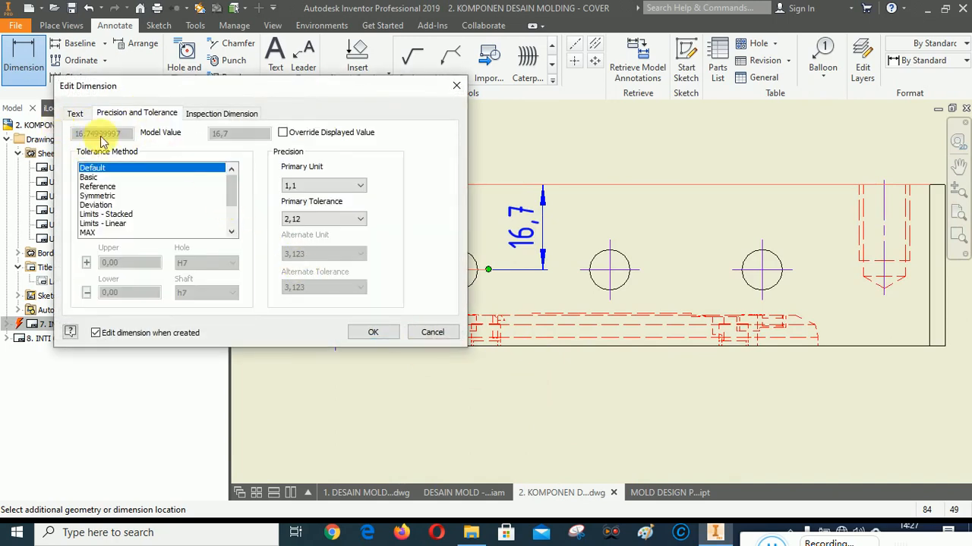
pyautogui.click(314, 186)
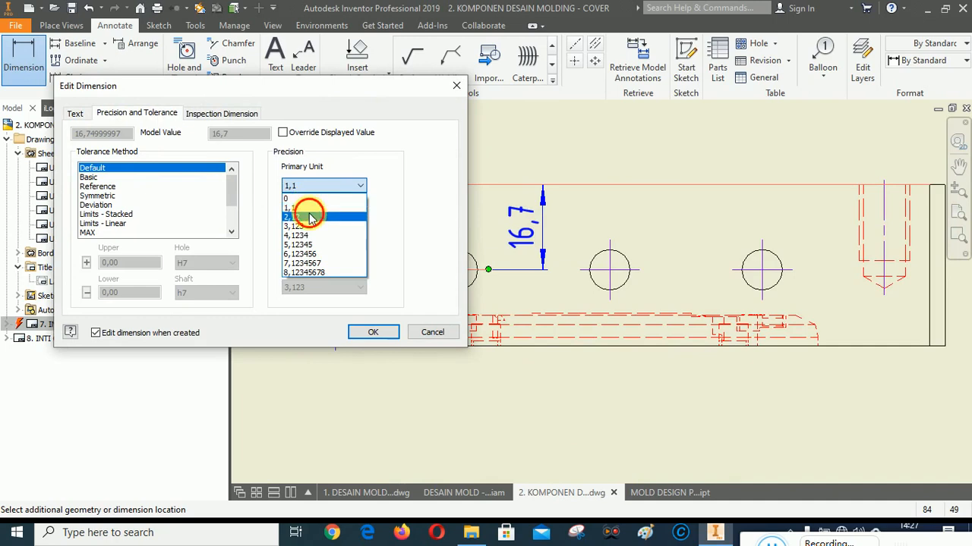
pyautogui.click(305, 214)
pyautogui.click(373, 332)
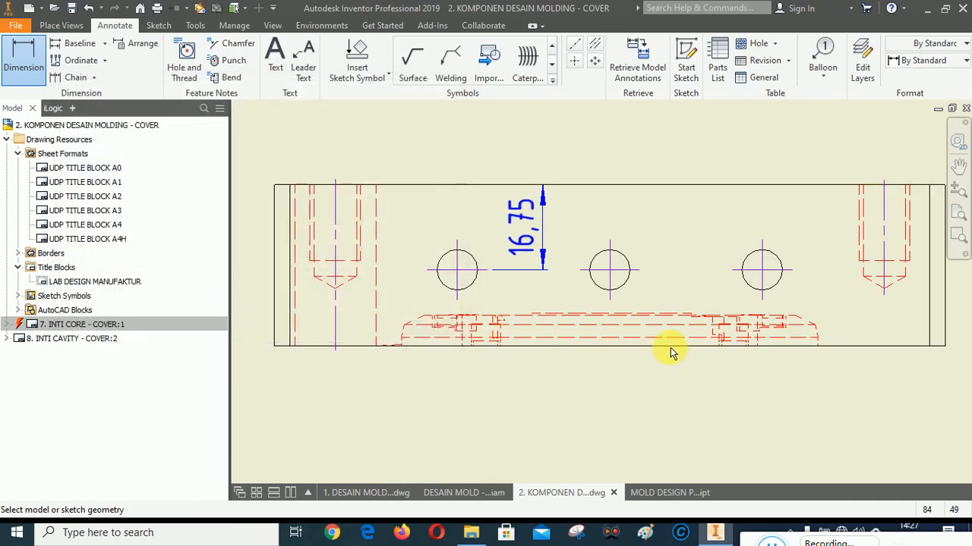
# Dimension the block's overall height along its left edge, placing the dimension outside the outline
pyautogui.scroll(-2, 740, 289)
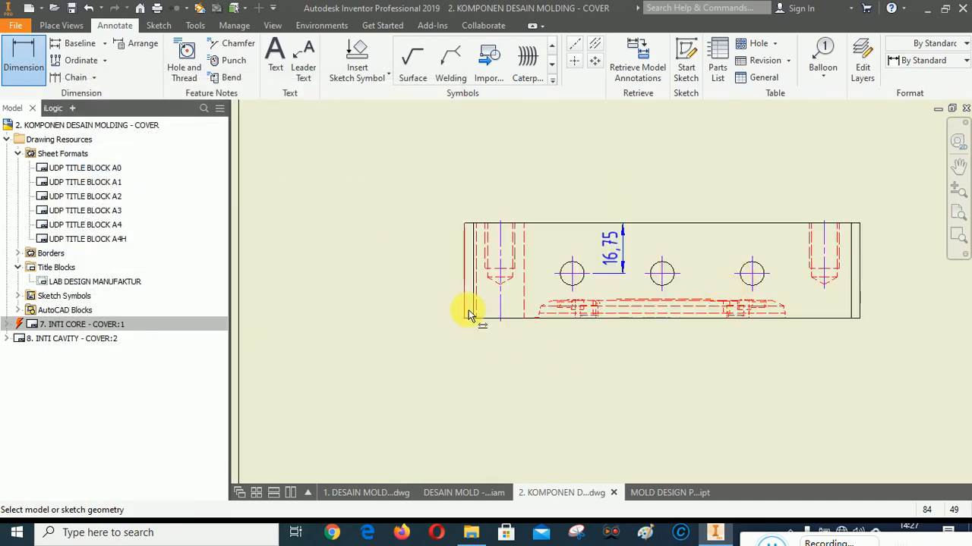
pyautogui.scroll(3, 470, 310)
pyautogui.click(465, 225)
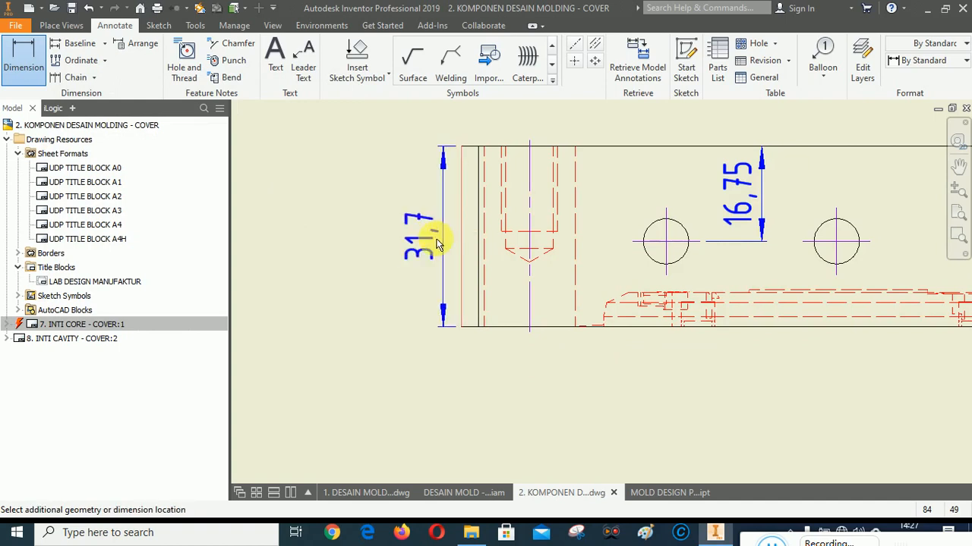
pyautogui.scroll(-2, 433, 241)
pyautogui.click(393, 240)
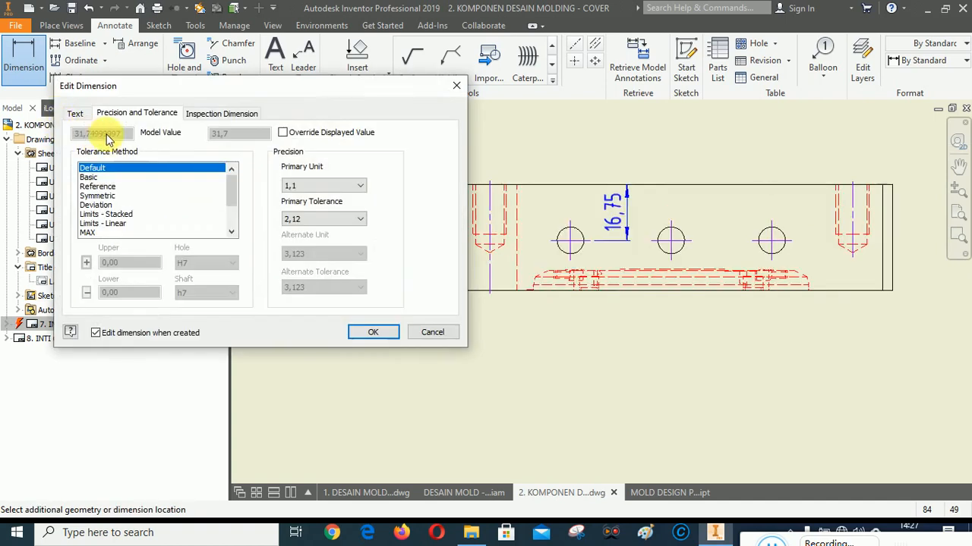
# Set the overall height dimension's primary unit precision to two decimals (2,12) and finish dimensioning
pyautogui.click(318, 186)
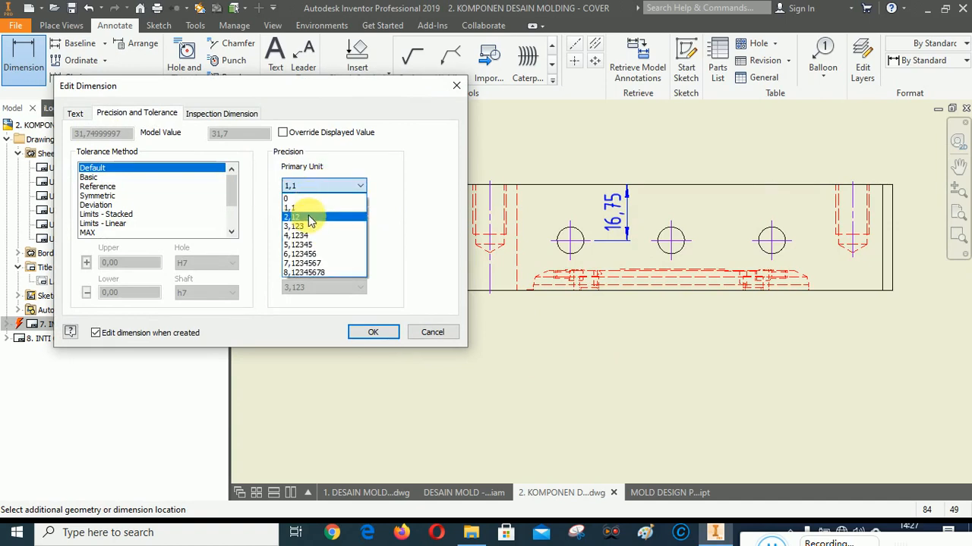
pyautogui.click(308, 217)
pyautogui.press('Return')
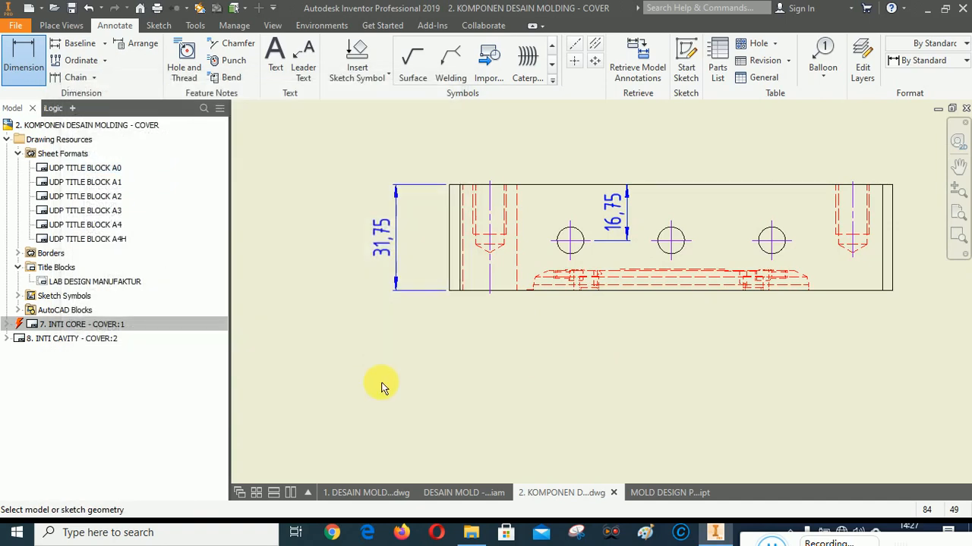
pyautogui.rightClick(382, 387)
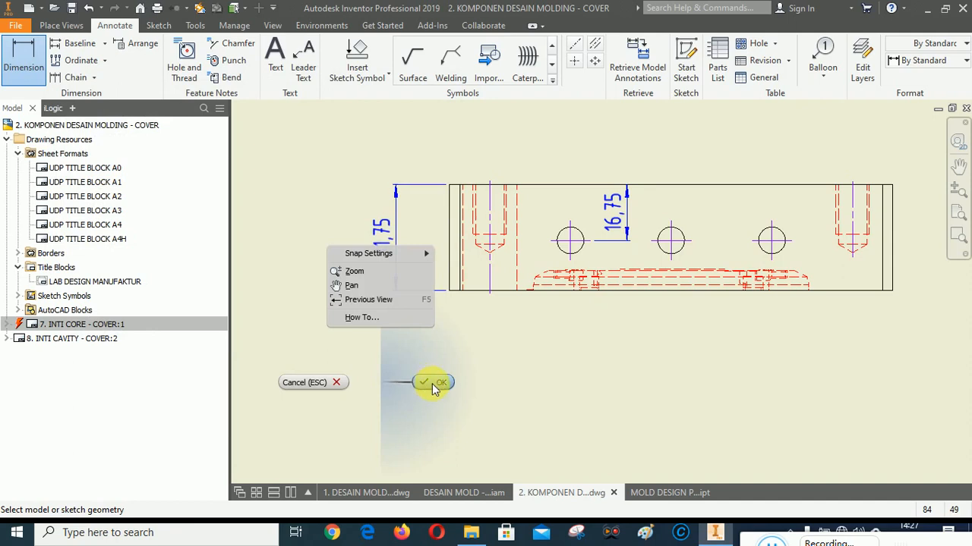
pyautogui.click(432, 383)
# Arrange the overall height dimension relative to the block's left edge
pyautogui.click(397, 233)
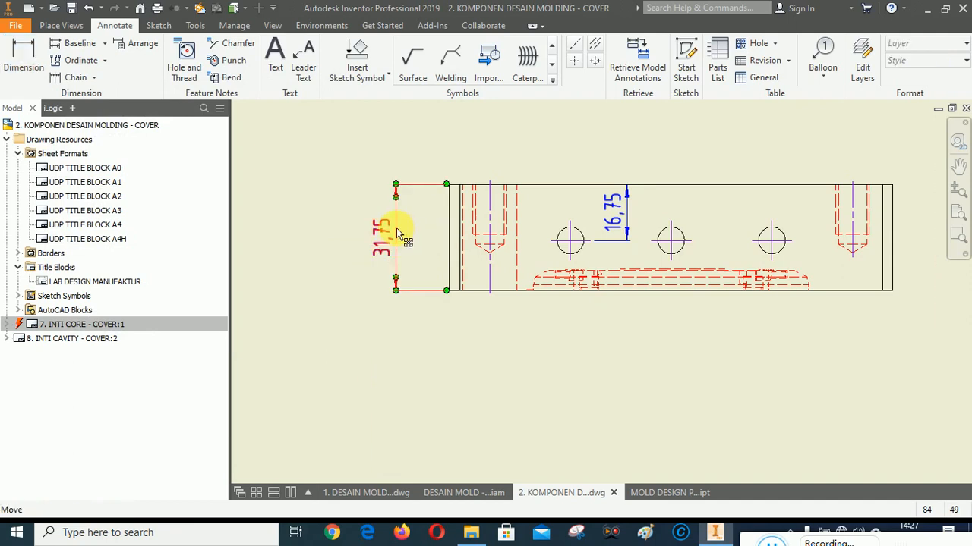
pyautogui.rightClick(397, 229)
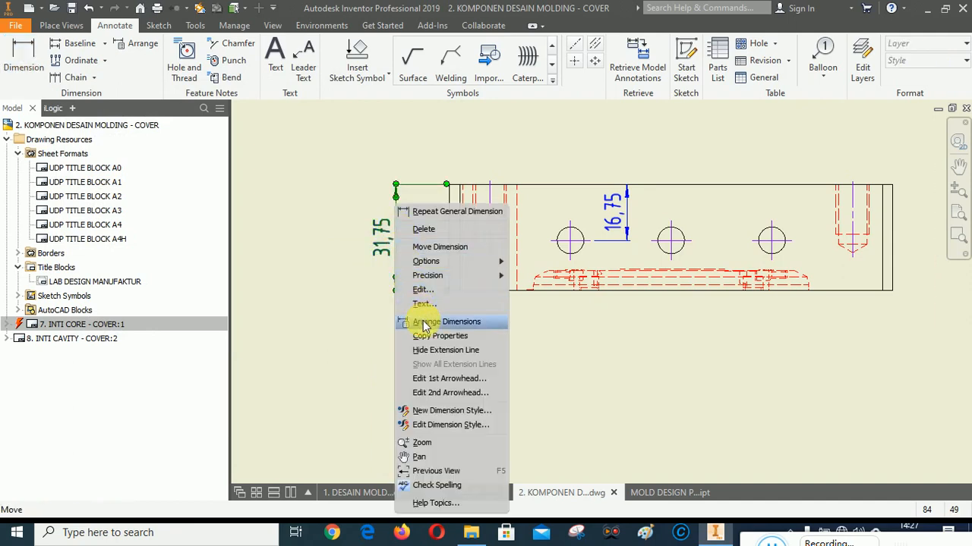
pyautogui.click(425, 324)
pyautogui.click(450, 219)
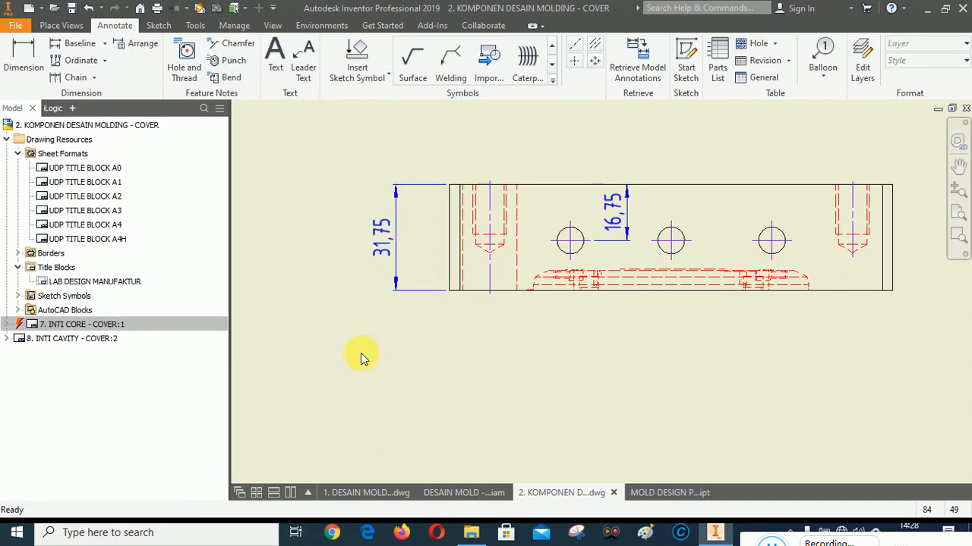
# Dimension the middle round hole's diameter, placing the leader text above the block to the hole's upper right
pyautogui.scroll(-3, 324, 243)
pyautogui.scroll(-2, 561, 285)
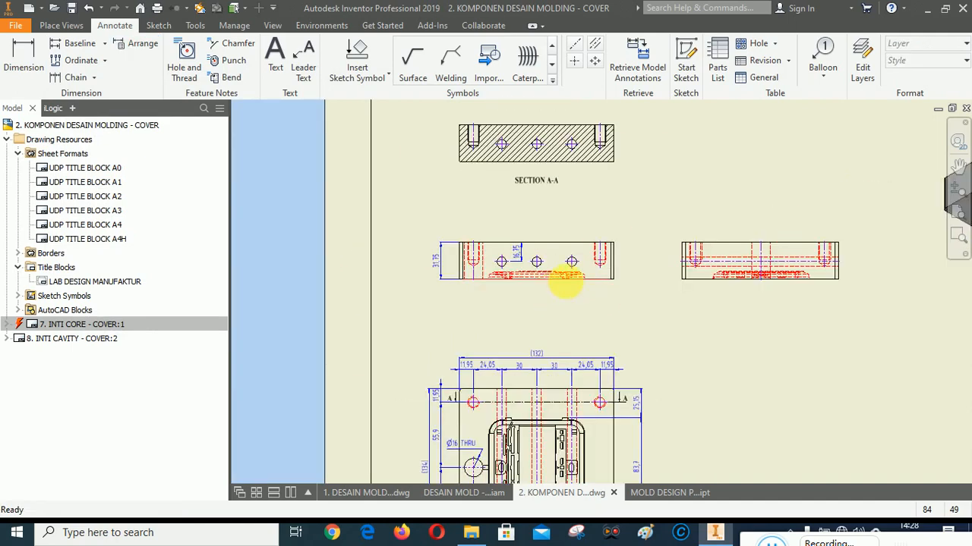
pyautogui.scroll(4, 577, 260)
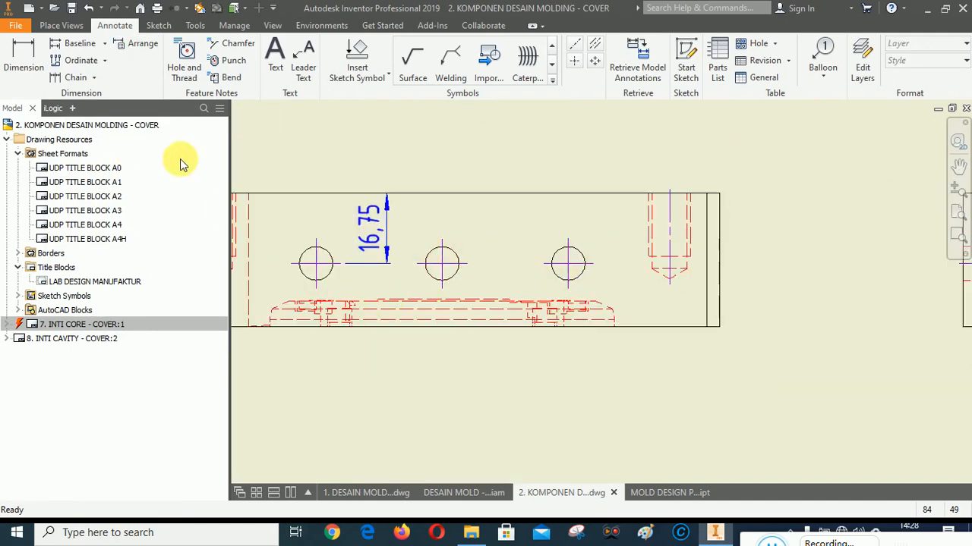
pyautogui.click(183, 52)
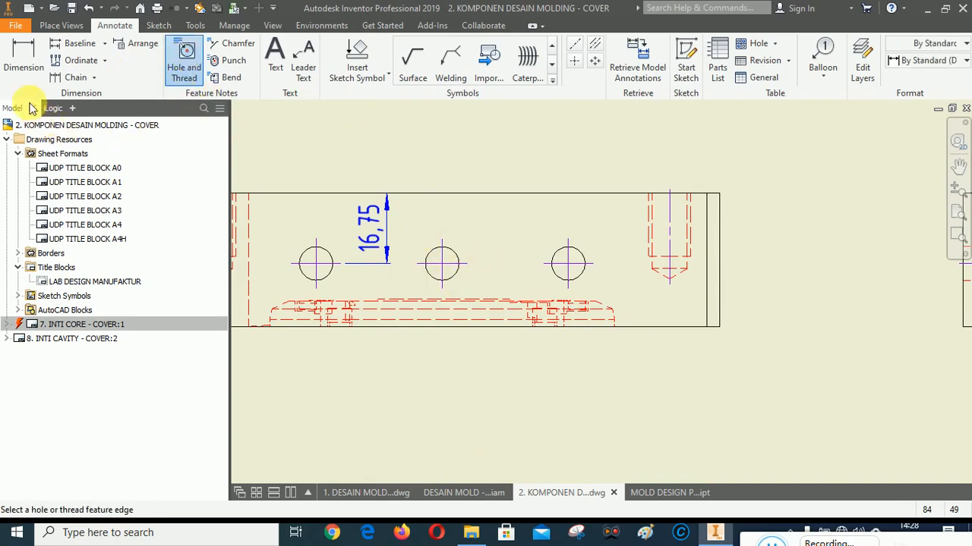
pyautogui.click(24, 61)
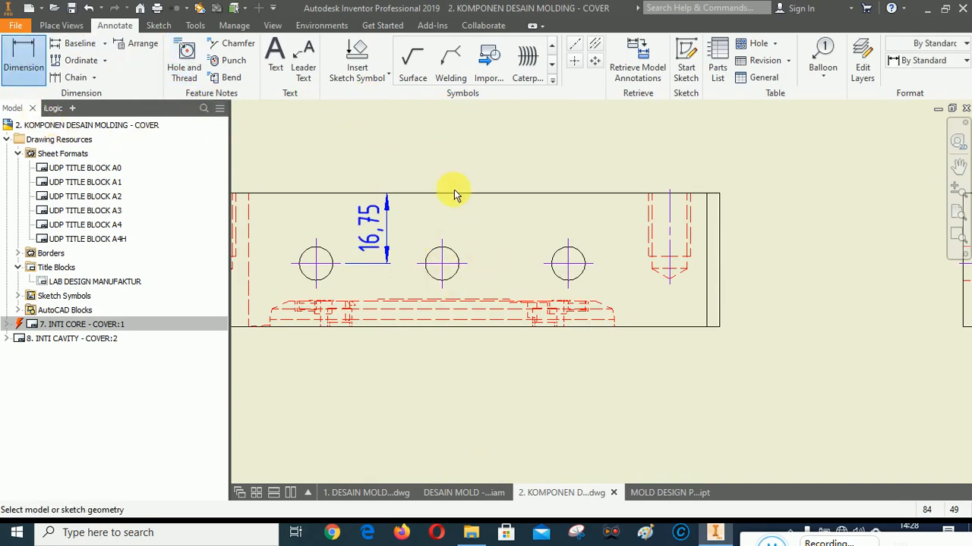
pyautogui.click(452, 255)
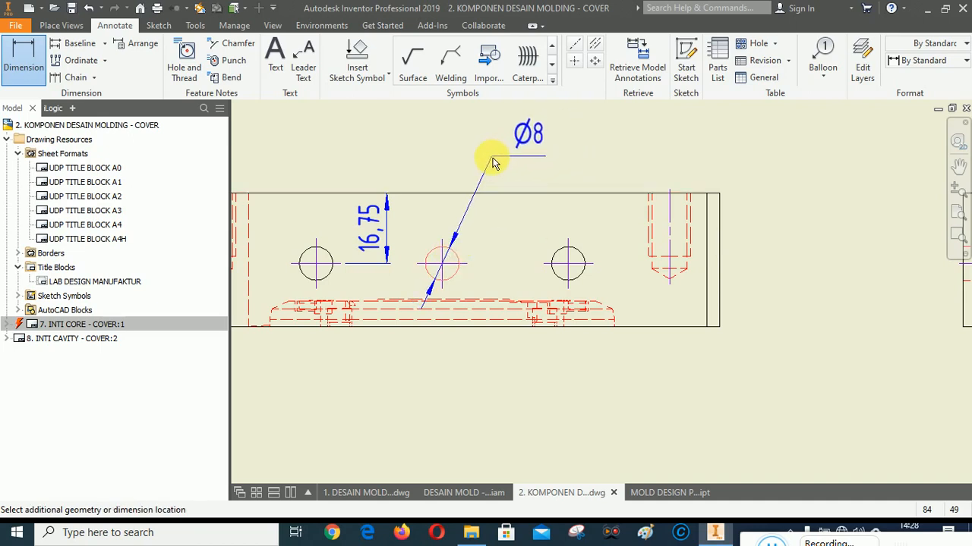
pyautogui.click(693, 235)
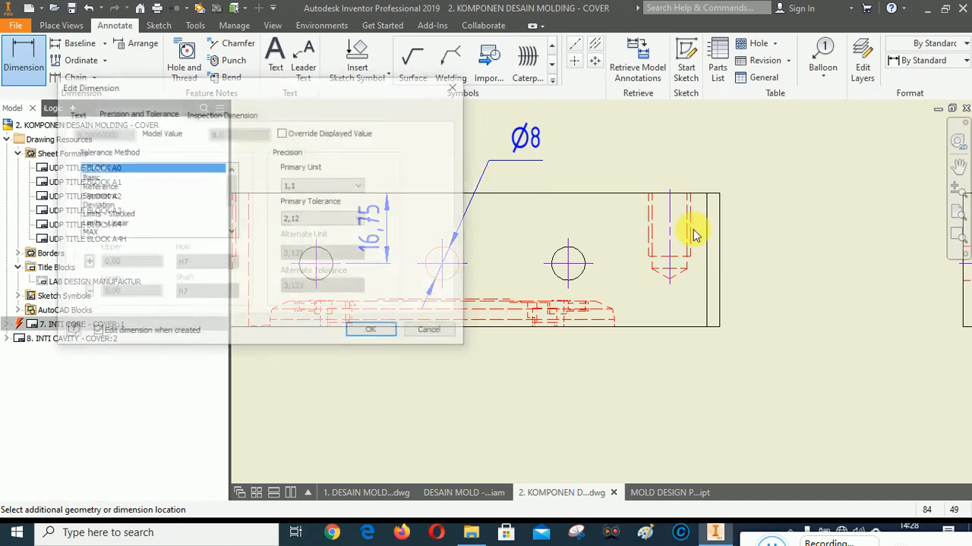
# Change the middle hole's diameter text to "3x" before the value and "THRU" after it, add "COOLING HOLES" below, and finish dimensioning
pyautogui.click(75, 113)
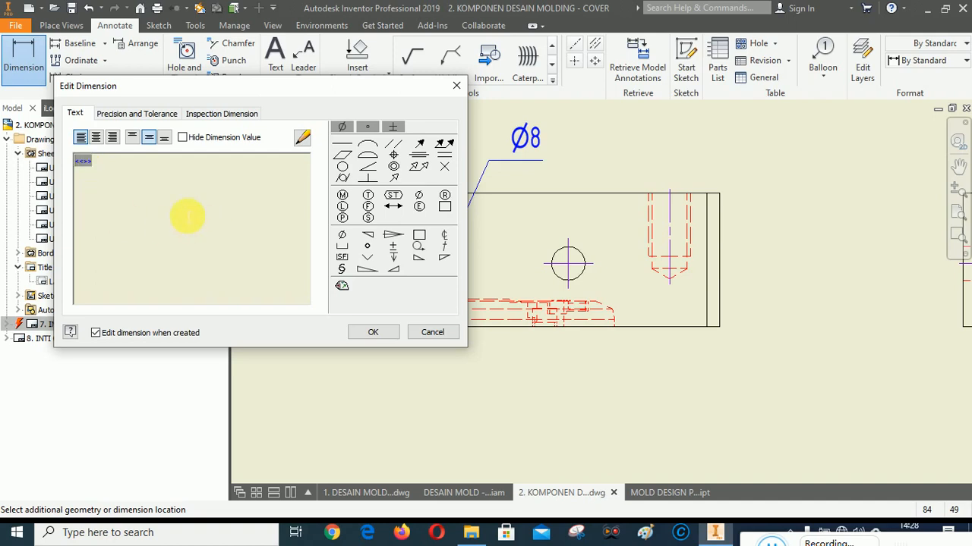
pyautogui.write('3x')
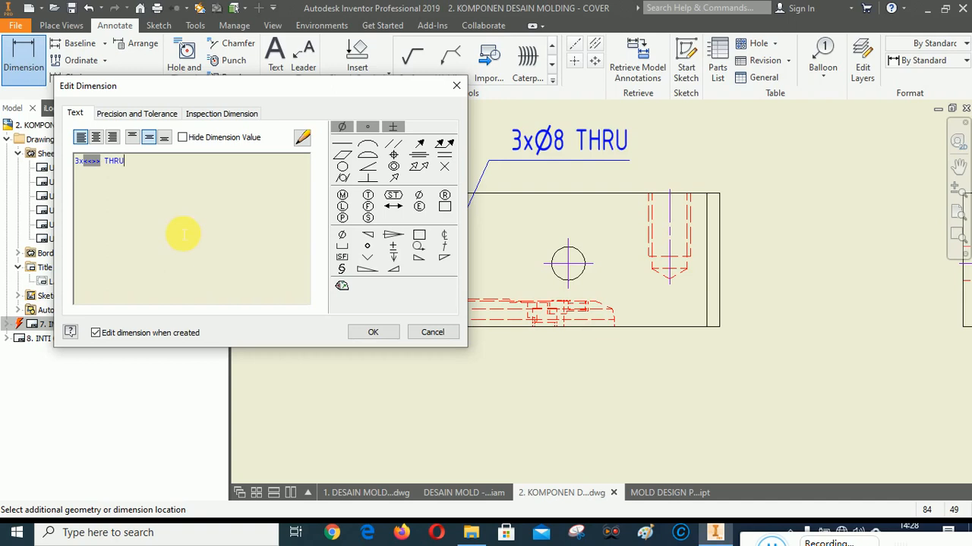
pyautogui.press('Return')
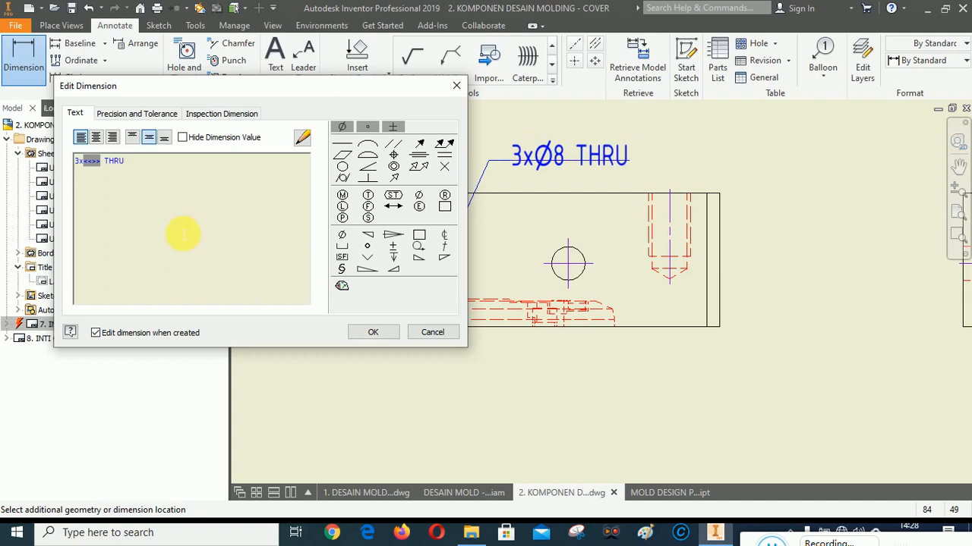
pyautogui.write('COOLING HOLES')
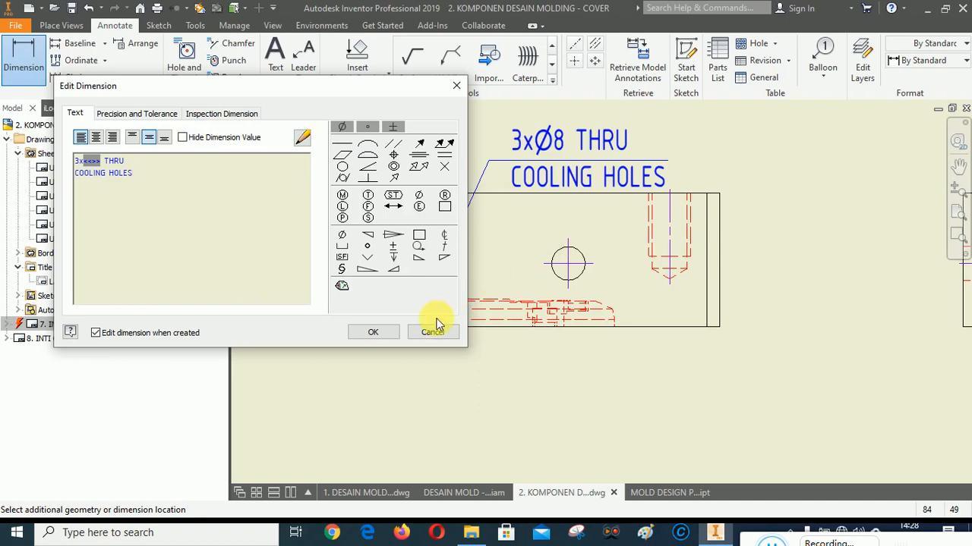
pyautogui.click(383, 331)
pyautogui.rightClick(789, 199)
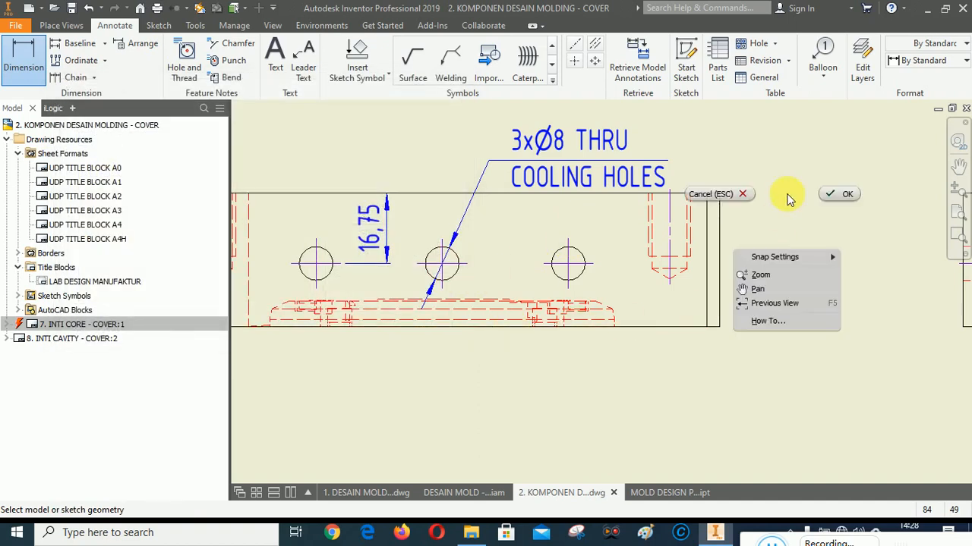
pyautogui.click(844, 194)
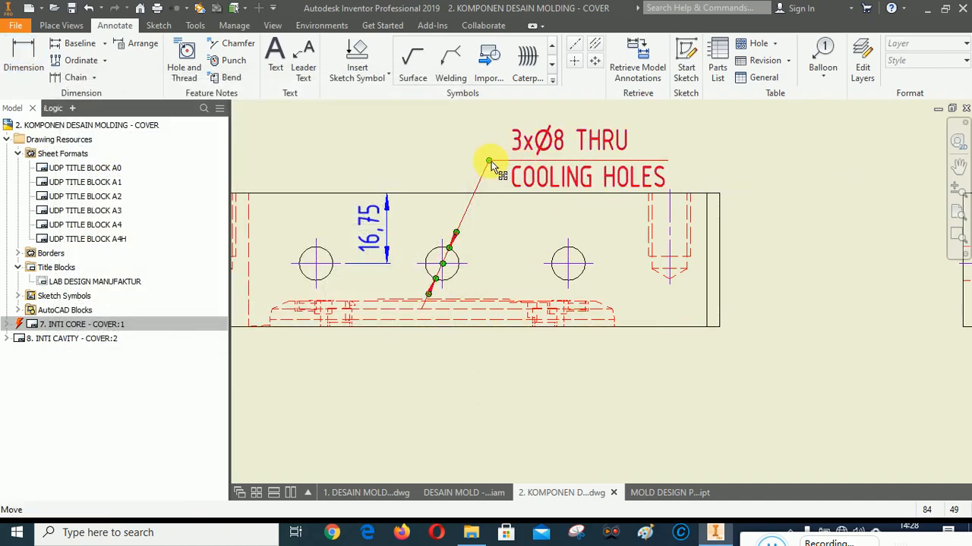
# Move the middle cooling hole's diameter callout slightly up and to the right and switch it to a single dimension line
pyautogui.moveTo(489, 164); pyautogui.dragTo(500, 141)
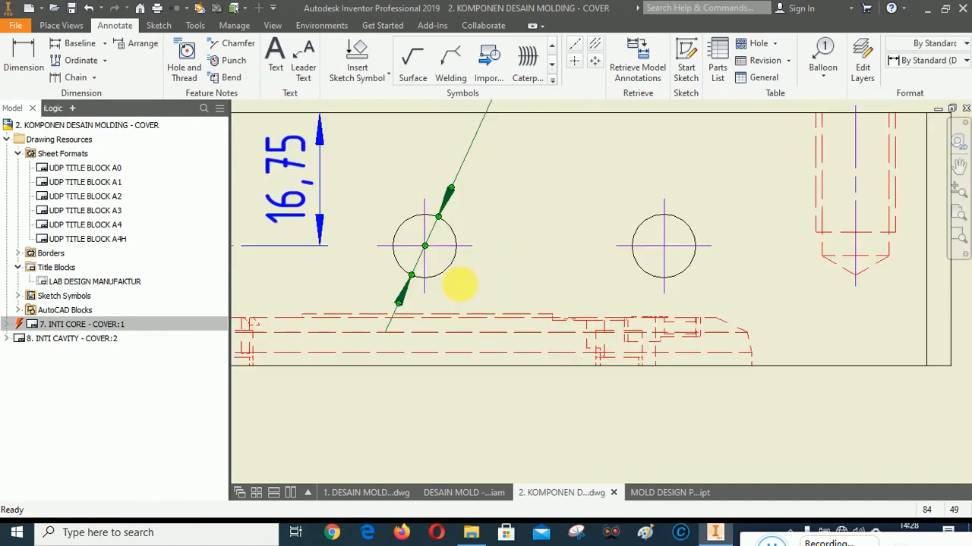
pyautogui.scroll(3, 461, 279)
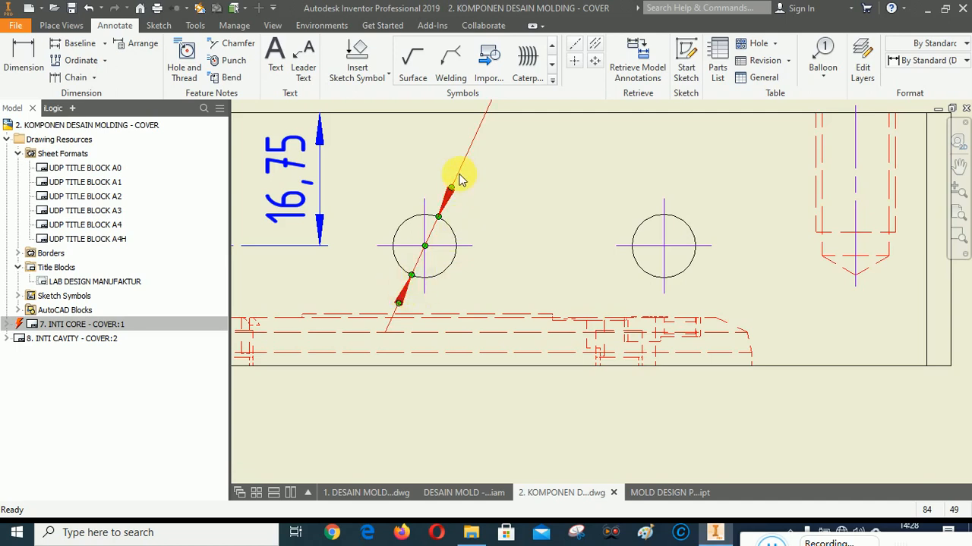
pyautogui.scroll(-2, 445, 284)
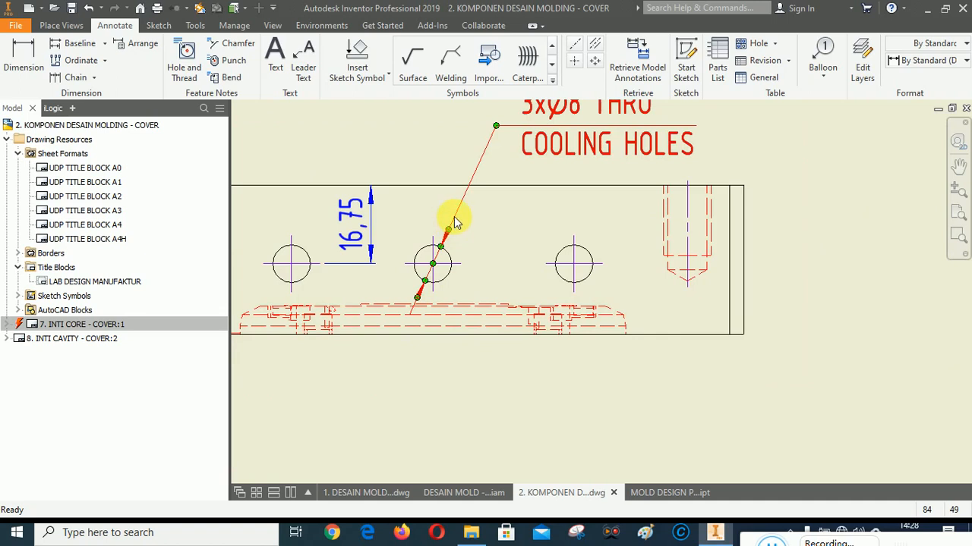
pyautogui.rightClick(455, 218)
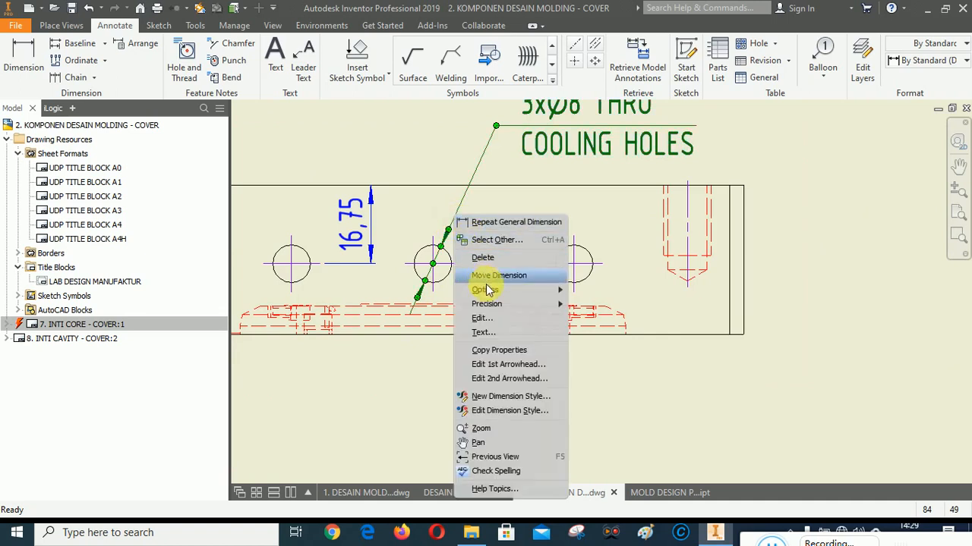
pyautogui.moveTo(501, 289)
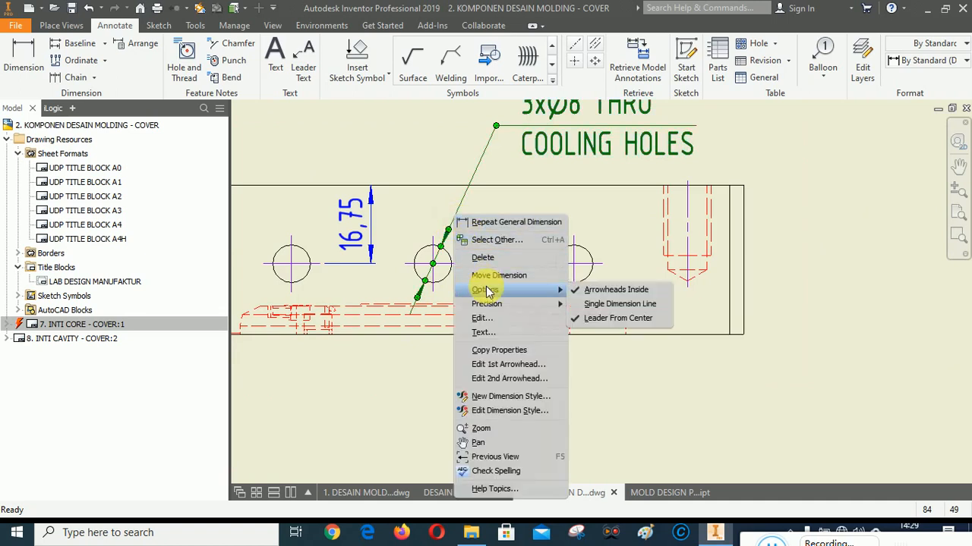
pyautogui.click(596, 305)
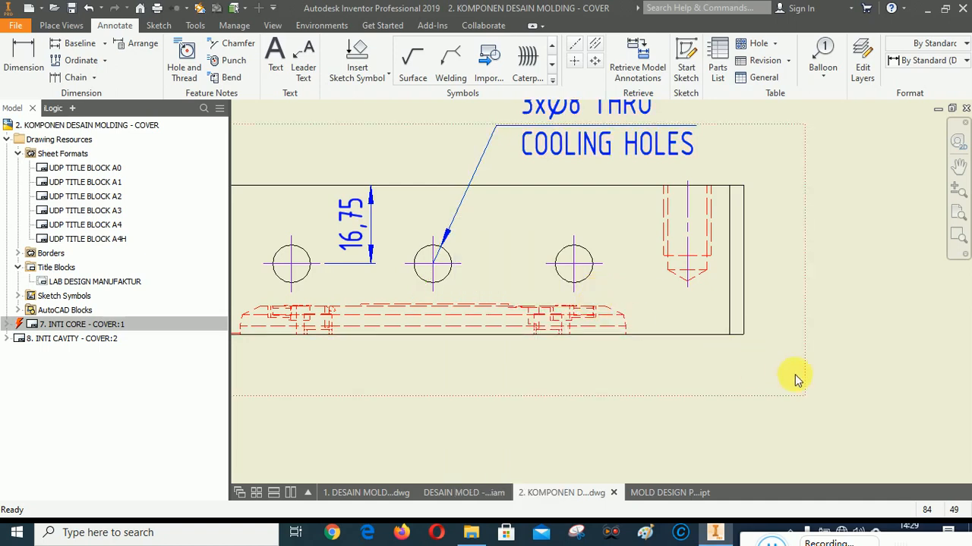
# Review the front, side, plan and Section A-A views for features that still need dimensions
pyautogui.scroll(3, 487, 319)
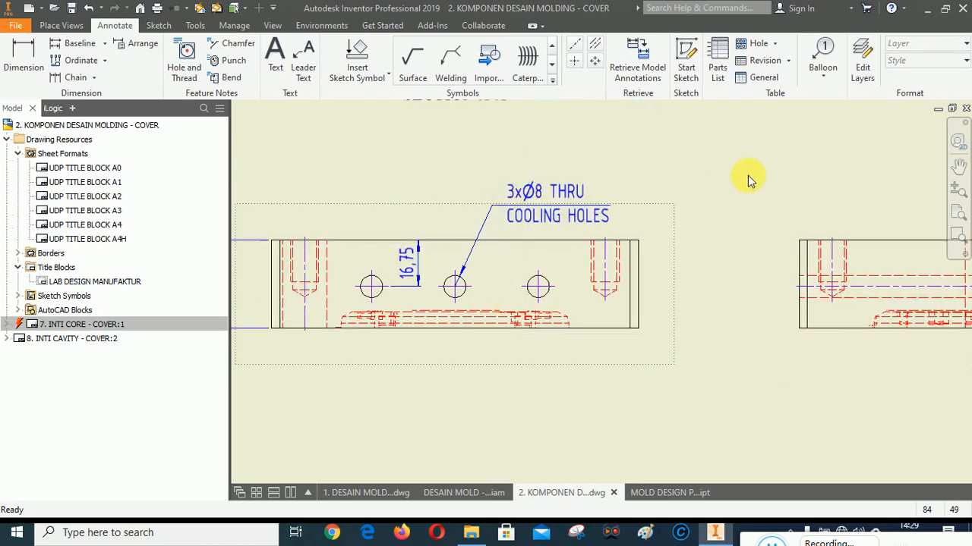
pyautogui.click(958, 166)
pyautogui.moveTo(505, 280)
pyautogui.mouseDown()
pyautogui.moveTo(522, 349)
pyautogui.moveTo(582, 282)
pyautogui.moveTo(595, 299)
pyautogui.mouseUp()
pyautogui.moveTo(385, 353)
pyautogui.mouseDown()
pyautogui.moveTo(564, 358)
pyautogui.moveTo(346, 353)
pyautogui.mouseUp()
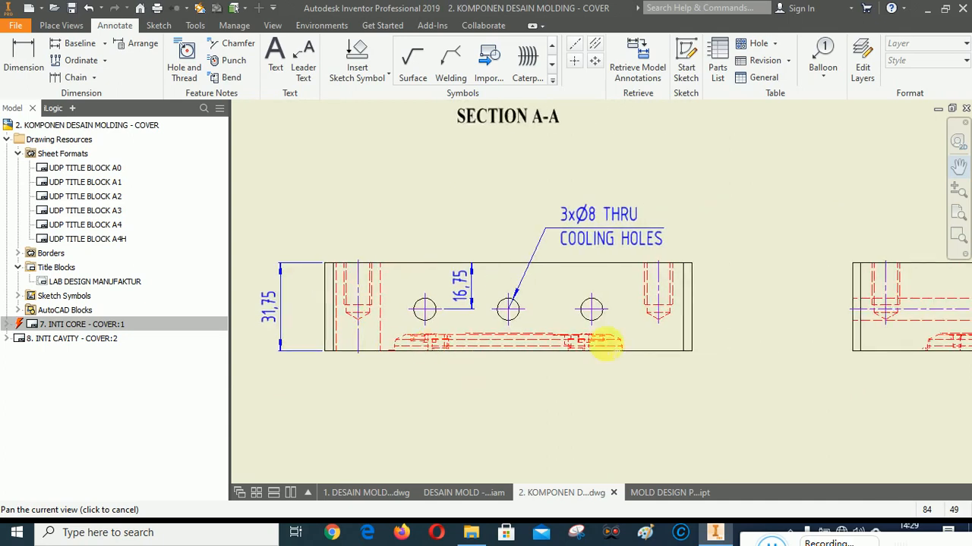
pyautogui.moveTo(605, 344)
pyautogui.mouseDown()
pyautogui.moveTo(336, 365)
pyautogui.moveTo(466, 379)
pyautogui.mouseUp()
pyautogui.scroll(3, 357, 314)
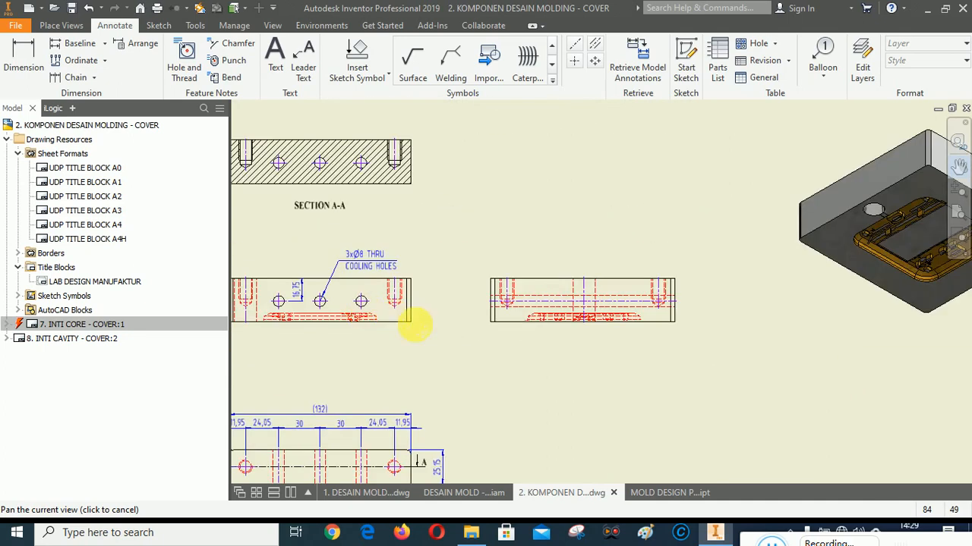
pyautogui.moveTo(416, 325)
pyautogui.mouseDown()
pyautogui.moveTo(564, 249)
pyautogui.moveTo(575, 223)
pyautogui.mouseUp()
pyautogui.moveTo(624, 290)
pyautogui.mouseDown()
pyautogui.moveTo(614, 243)
pyautogui.moveTo(614, 251)
pyautogui.mouseUp()
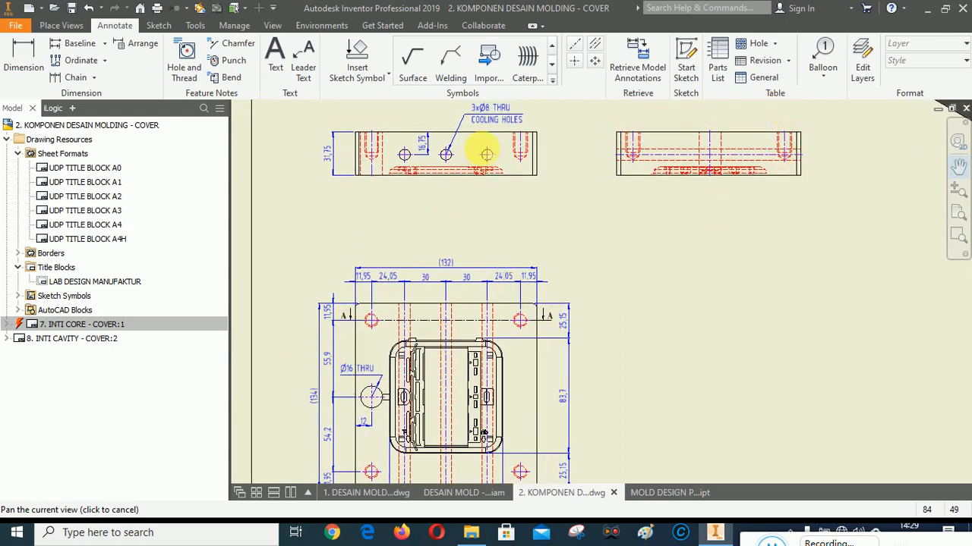
pyautogui.moveTo(444, 237); pyautogui.dragTo(451, 342)
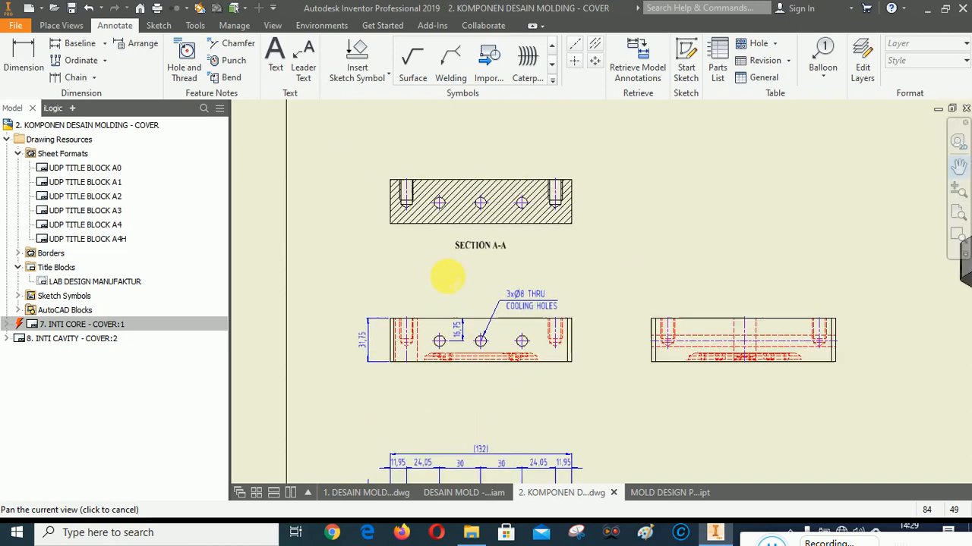
# Dimension the thread depth of the left tapped hole in Section A-A from the block's top edge, placing it left of the block
pyautogui.scroll(2, 402, 230)
pyautogui.scroll(2, 401, 185)
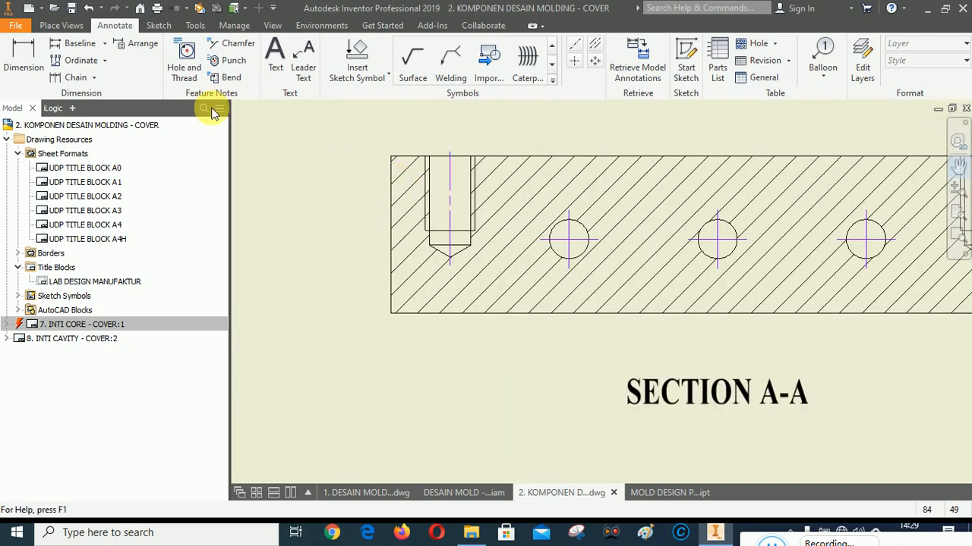
pyautogui.click(13, 47)
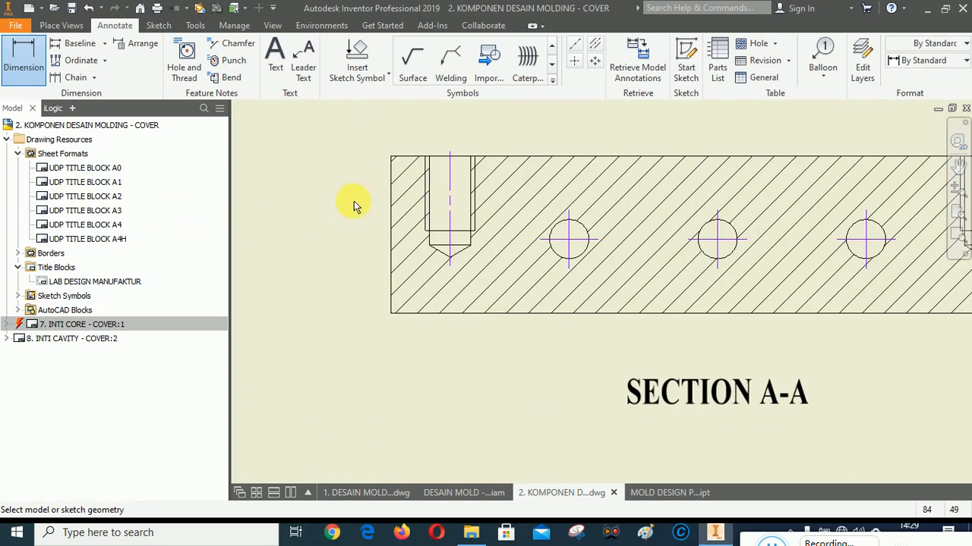
pyautogui.click(402, 158)
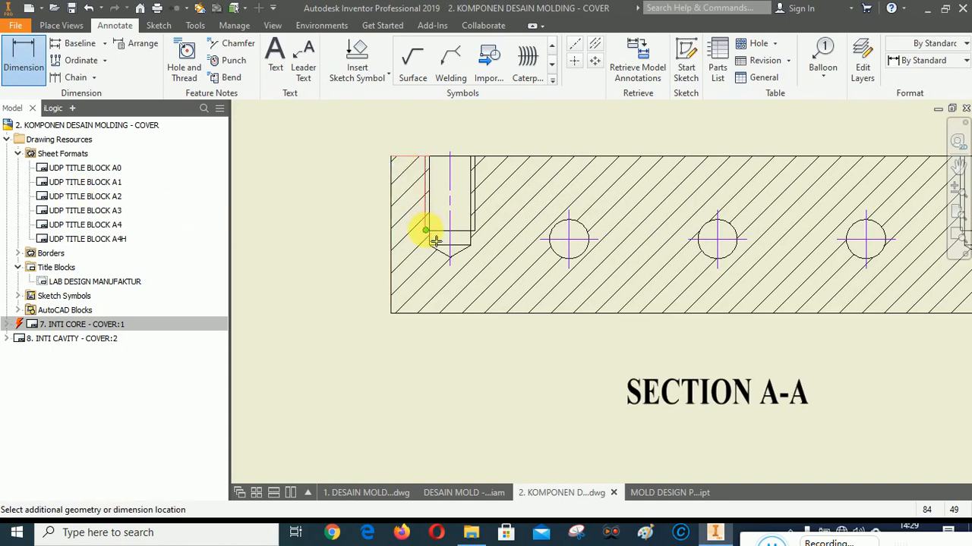
pyautogui.click(426, 231)
pyautogui.click(319, 200)
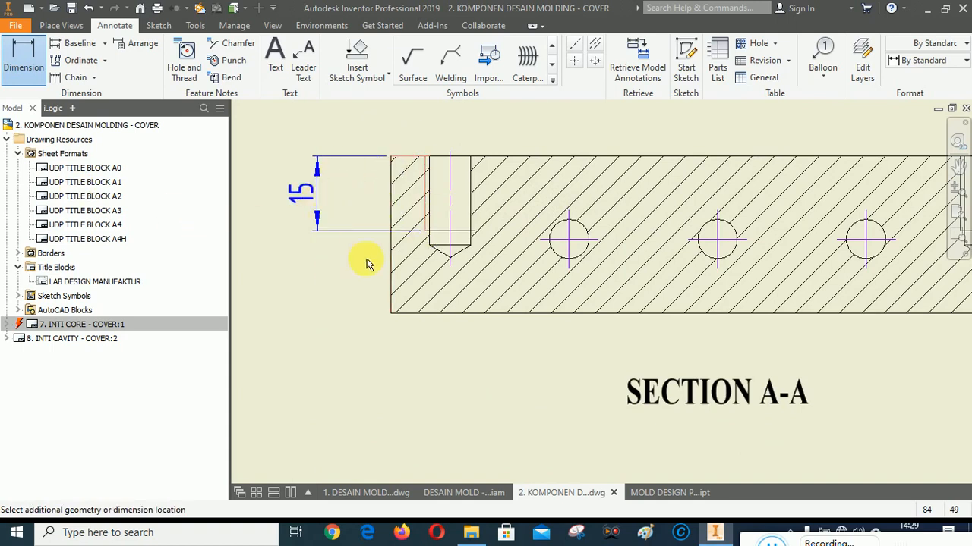
pyautogui.click(373, 331)
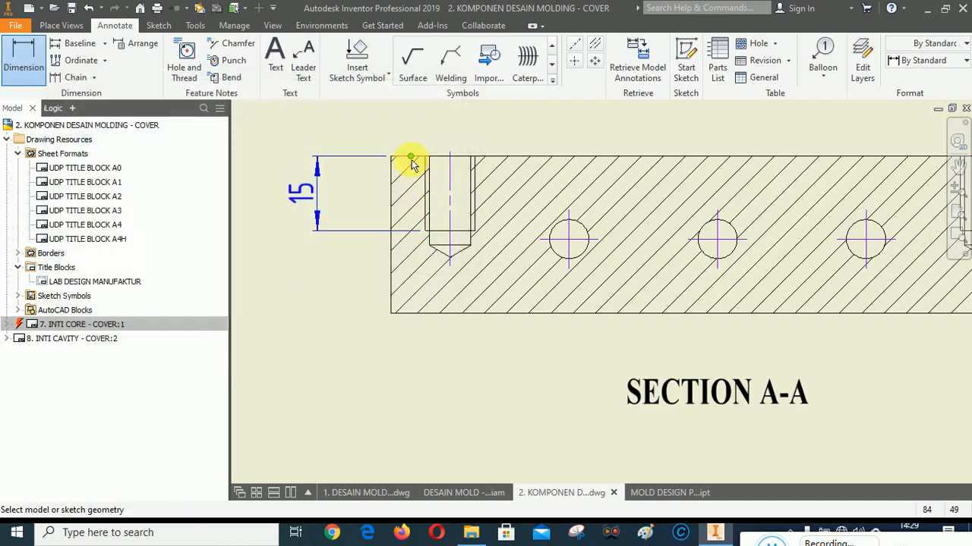
# Dimension the same hole's drill depth from the top edge to the start of its cone, outside the thread depth dimension, and finish dimensioning
pyautogui.click(403, 159)
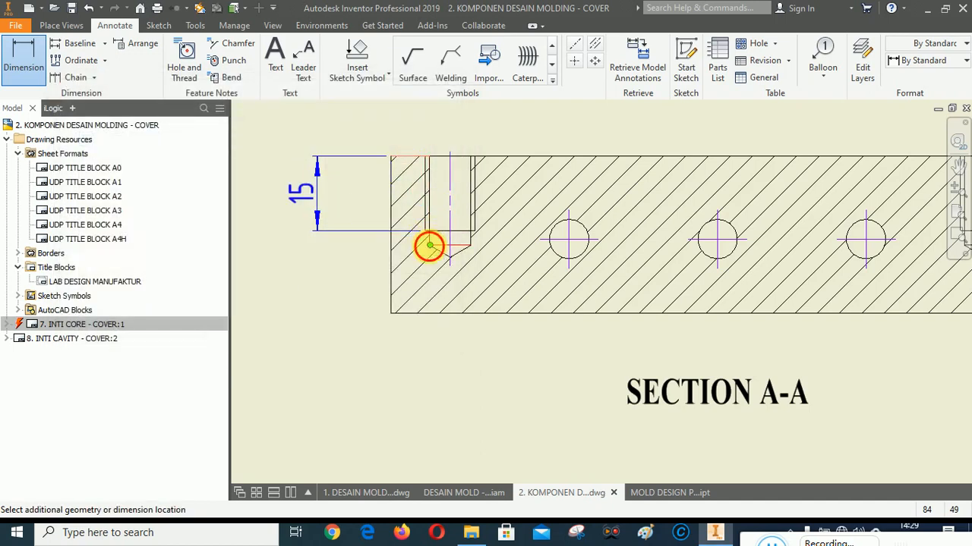
pyautogui.click(429, 245)
pyautogui.click(267, 220)
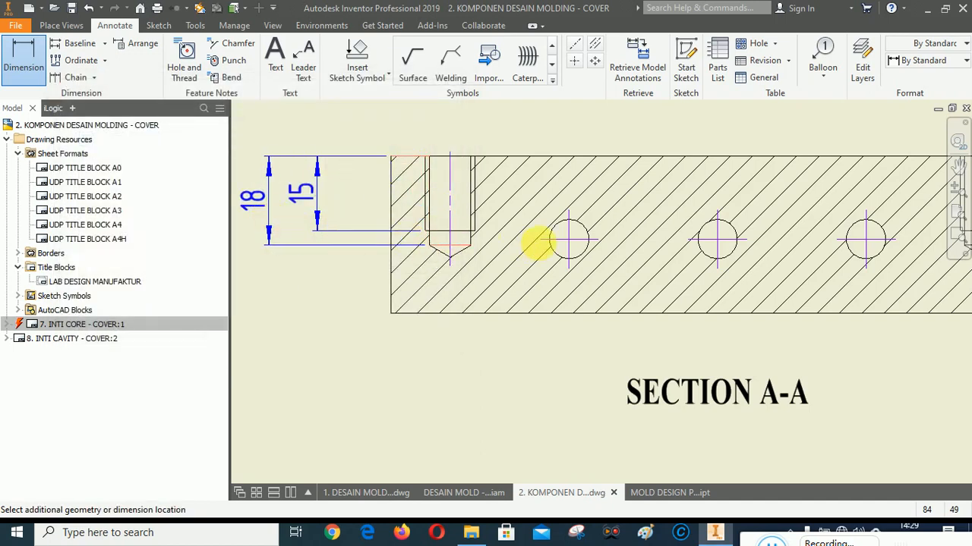
pyautogui.click(373, 332)
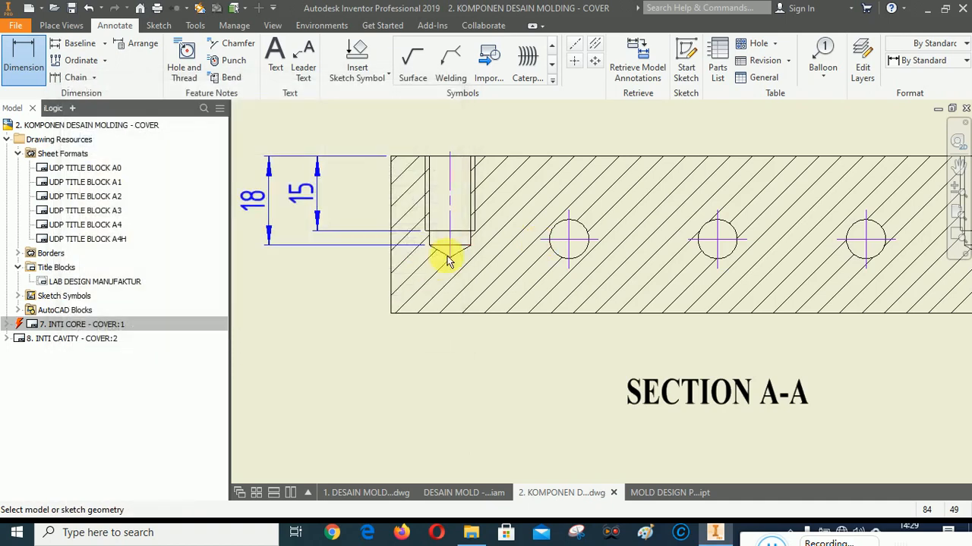
pyautogui.rightClick(482, 148)
pyautogui.click(548, 130)
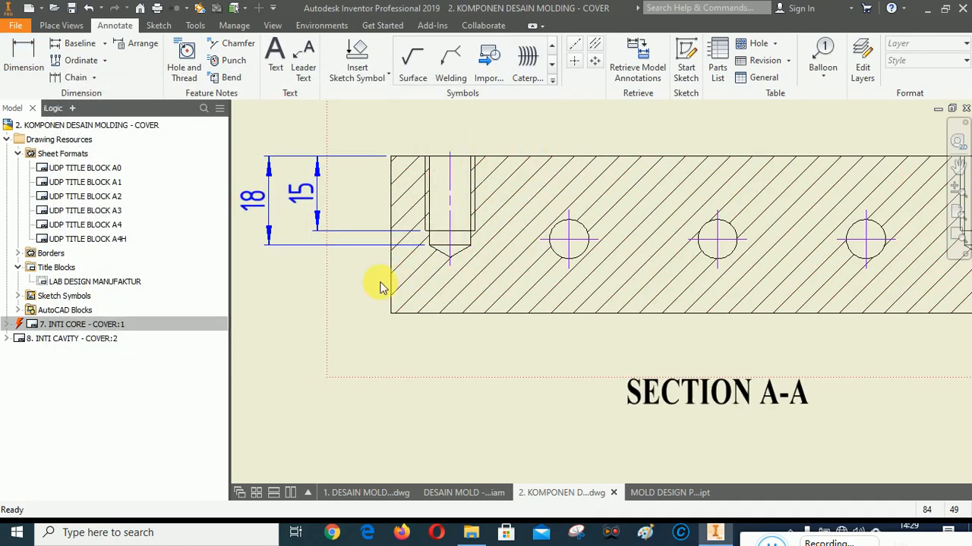
# Arrange the thread depth and drill depth dimensions together relative to the section block's left edge
pyautogui.click(304, 195)
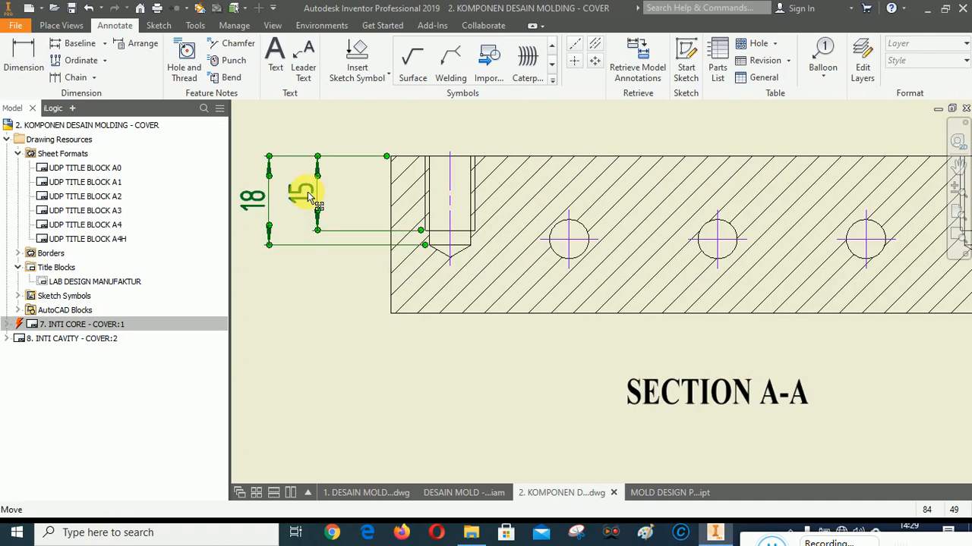
pyautogui.rightClick(307, 195)
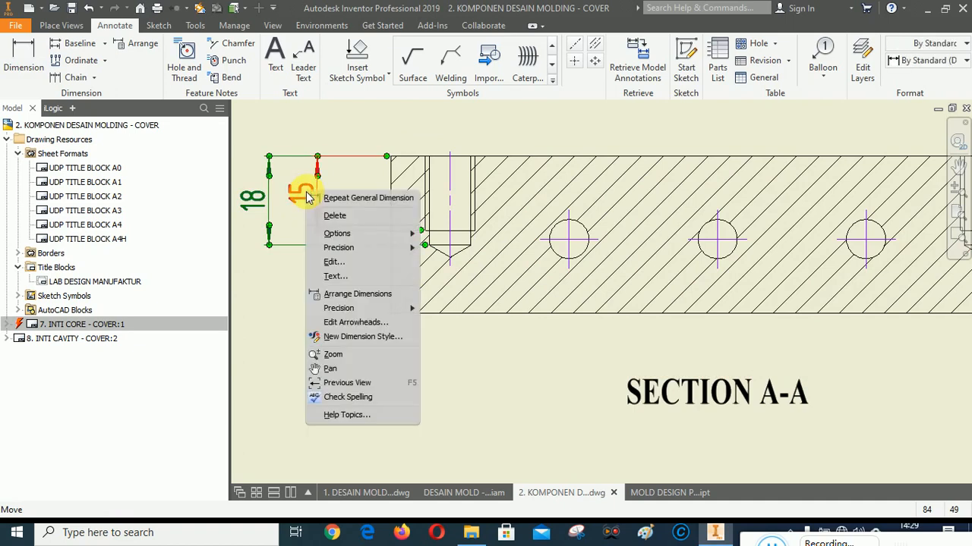
pyautogui.click(343, 292)
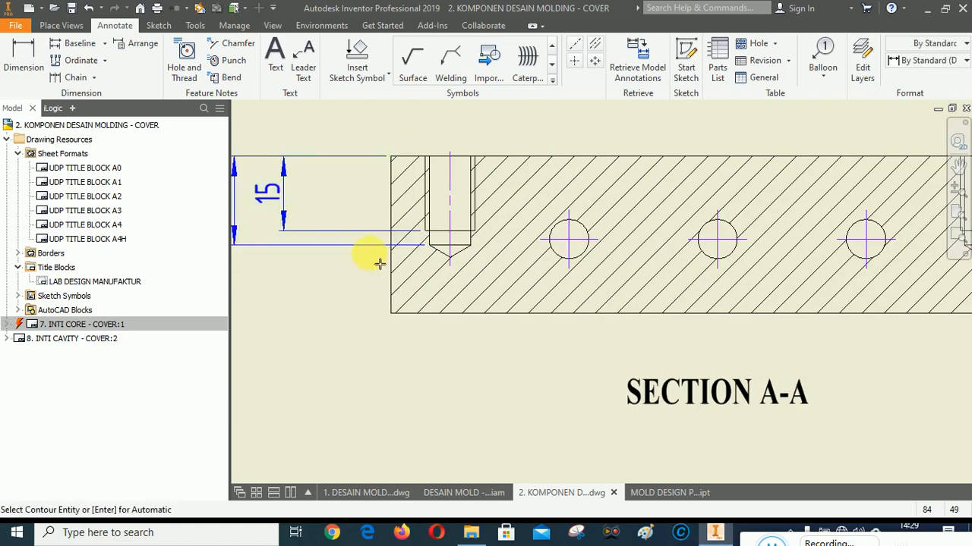
pyautogui.click(390, 202)
# Add a hole and thread note to the left tapped hole in Section A-A, placing its text above the block to the hole's upper right
pyautogui.scroll(-2, 338, 281)
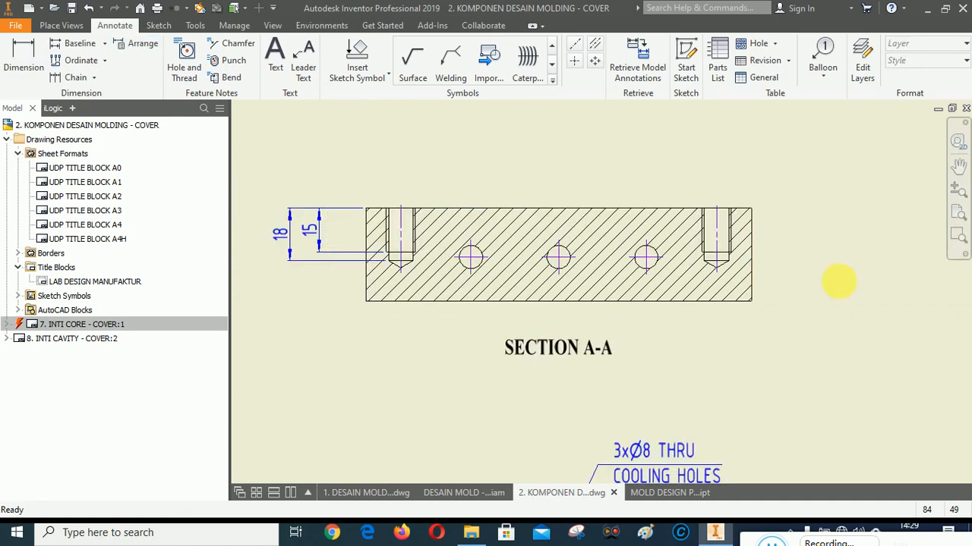
pyautogui.click(958, 236)
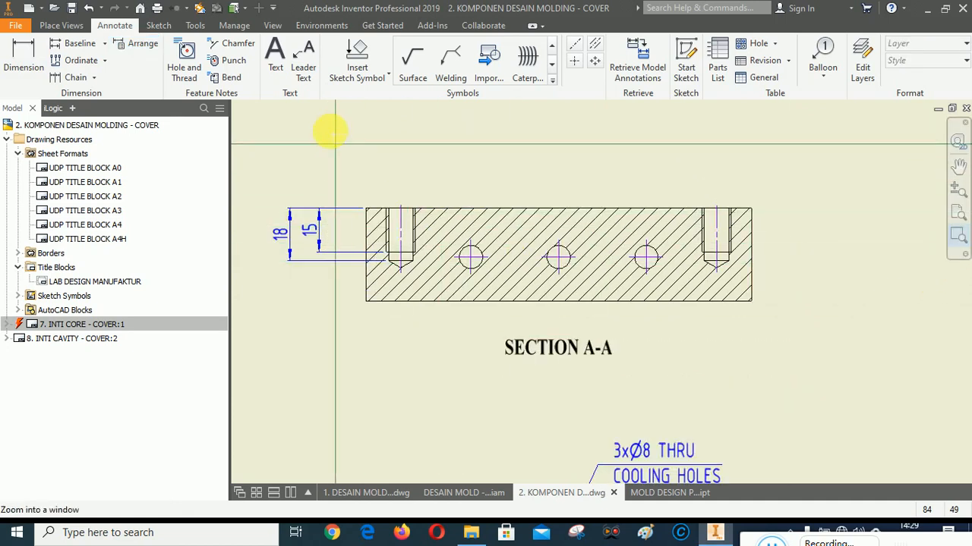
pyautogui.moveTo(305, 119); pyautogui.dragTo(750, 410)
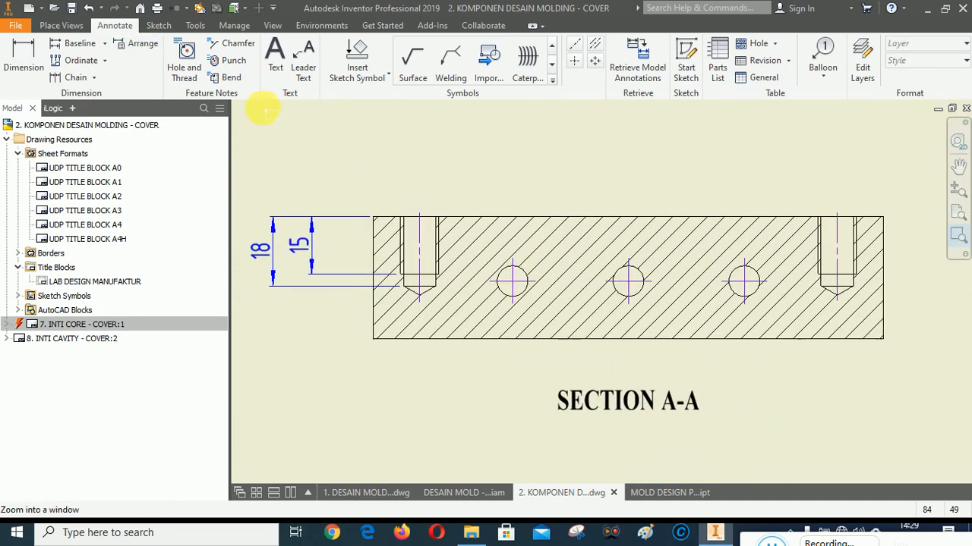
pyautogui.click(186, 57)
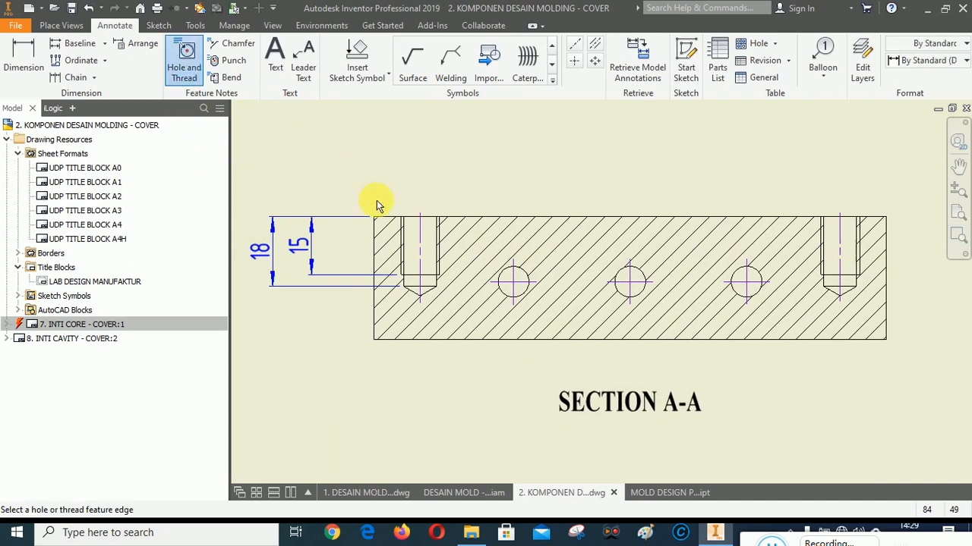
pyautogui.click(420, 218)
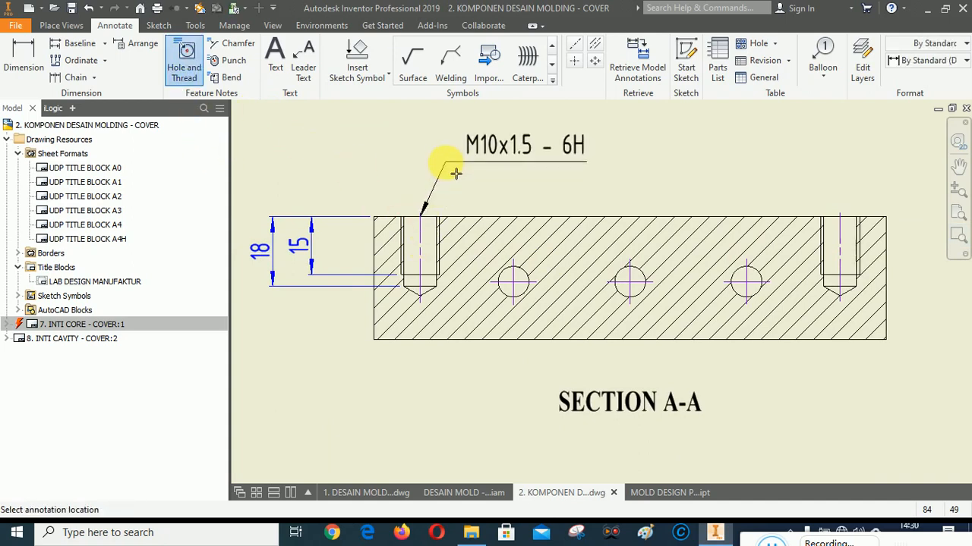
pyautogui.click(436, 179)
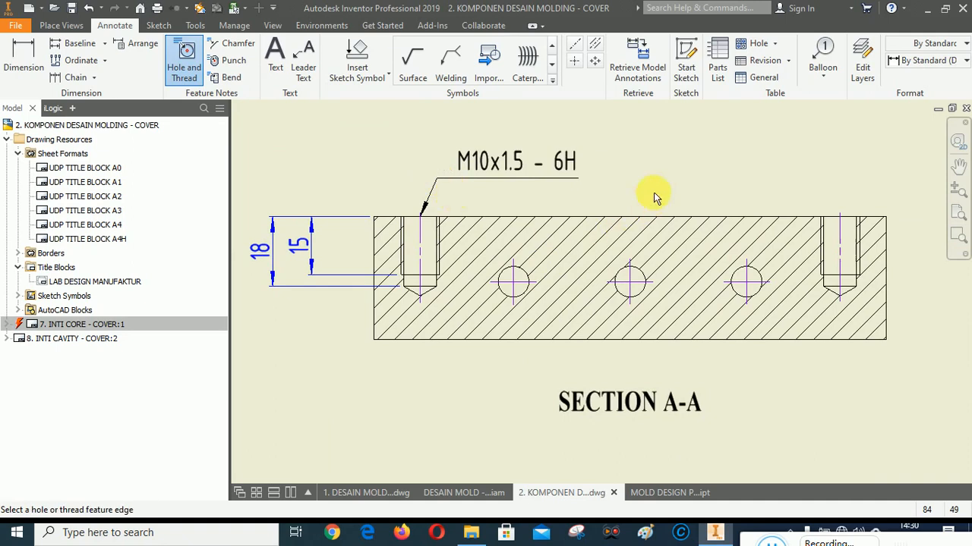
pyautogui.rightClick(648, 152)
pyautogui.click(715, 149)
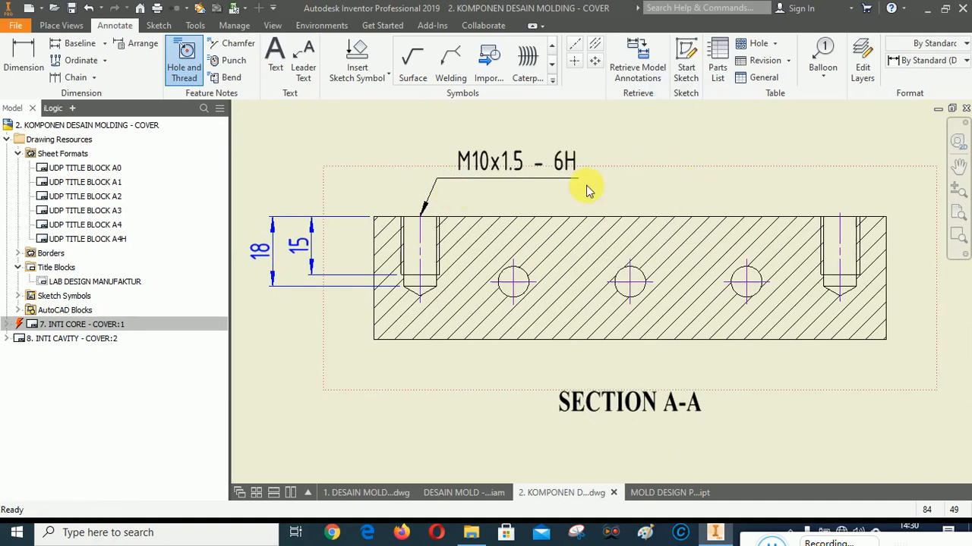
# Edit the tapped hole's note to remove the dash and thread class and add "4x" before the thread designation
pyautogui.doubleClick(507, 155)
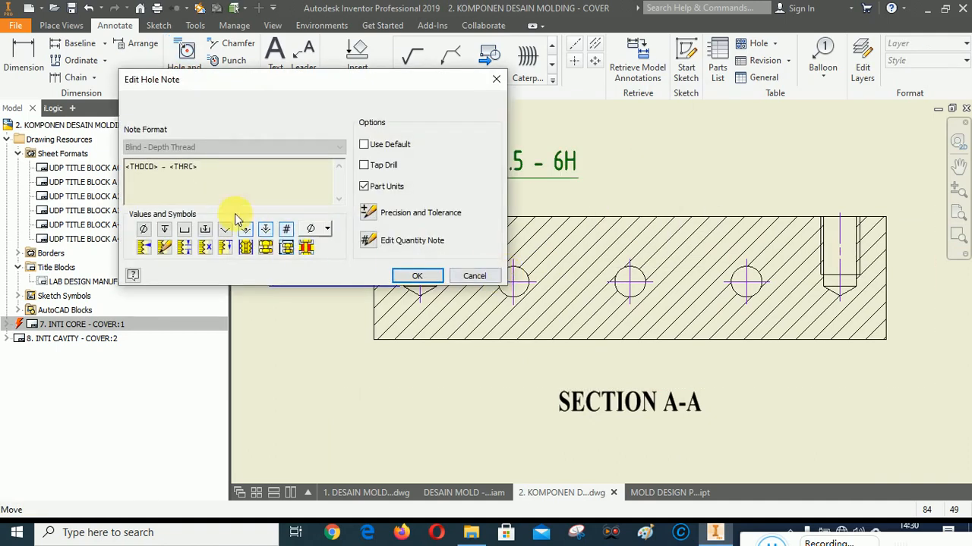
pyautogui.moveTo(198, 167); pyautogui.dragTo(182, 166)
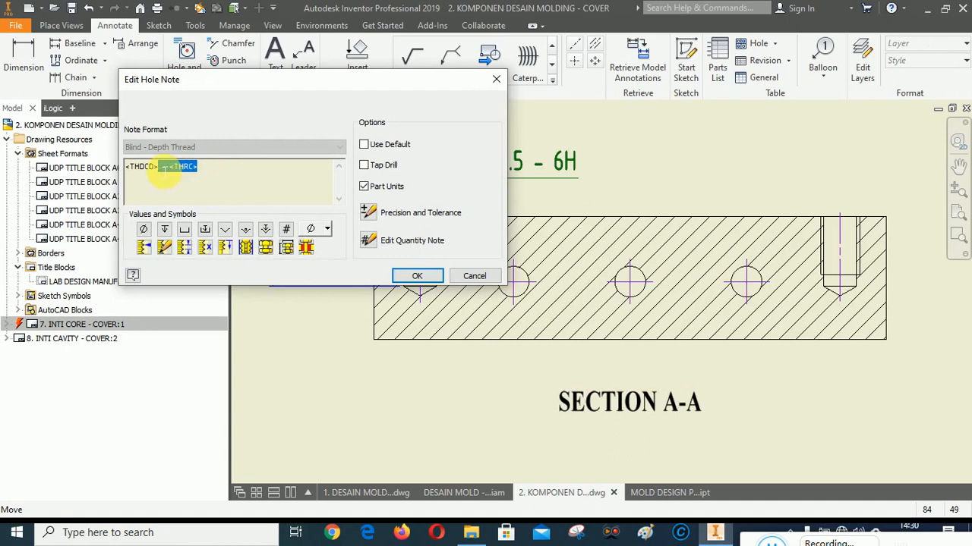
pyautogui.press('Delete')
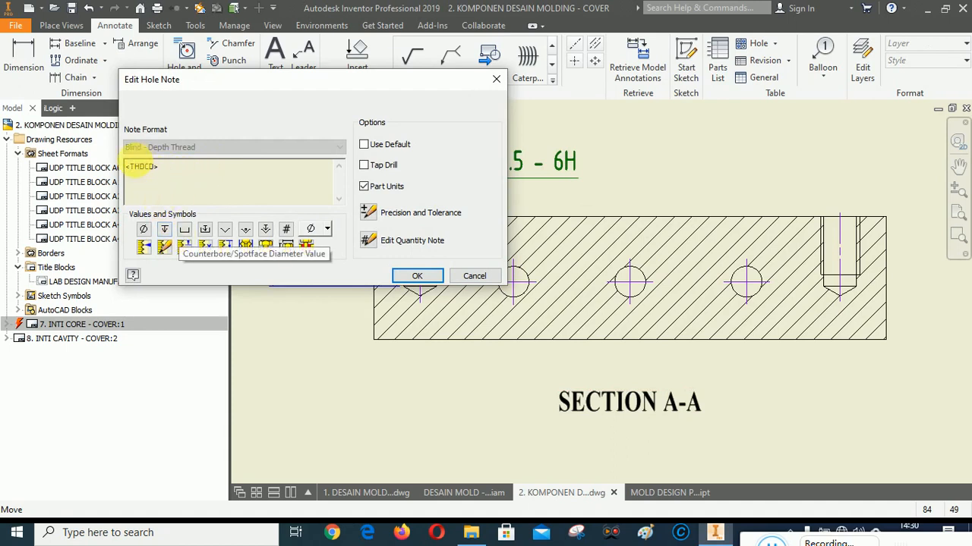
pyautogui.write('4')
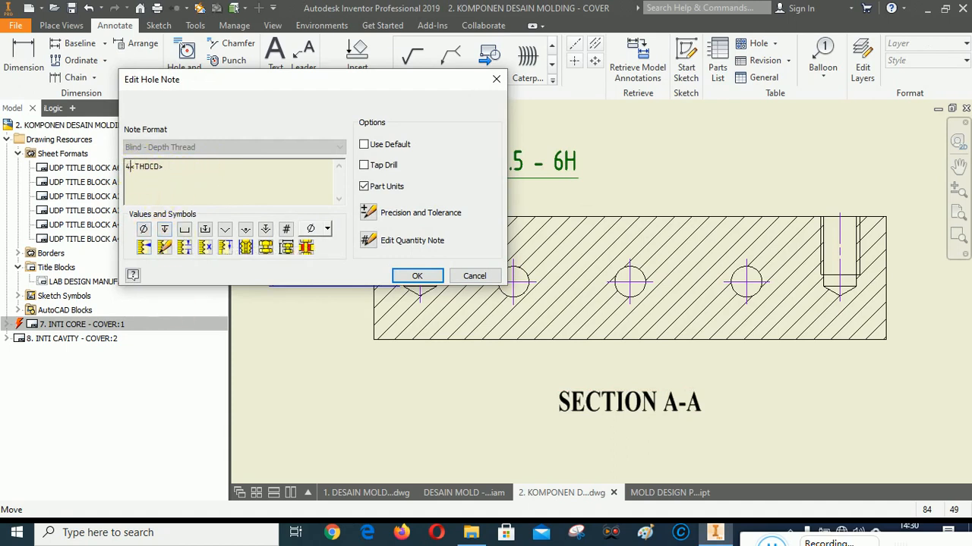
pyautogui.write('x')
pyautogui.click(419, 276)
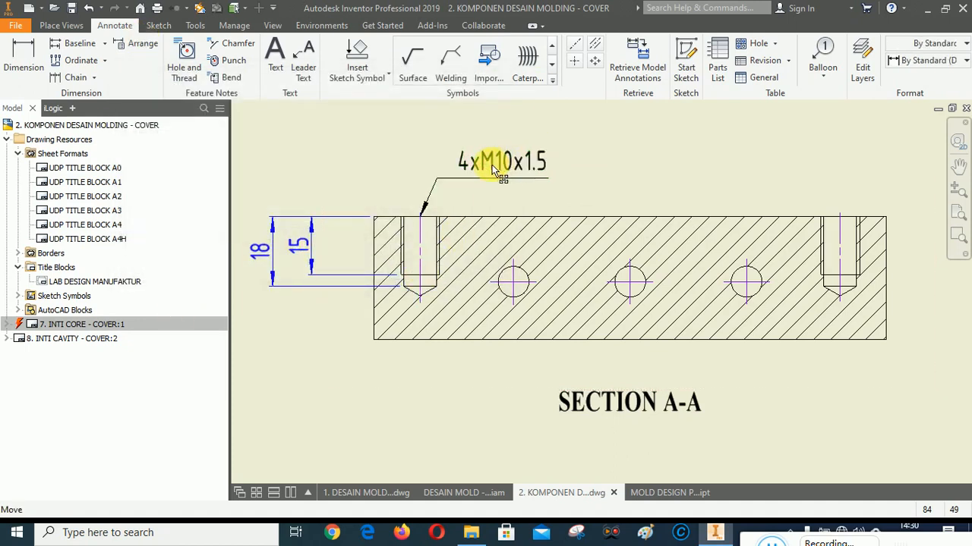
# Move the 4xM10x1.5 thread note slightly closer to the Section A-A block
pyautogui.moveTo(436, 180); pyautogui.dragTo(441, 183)
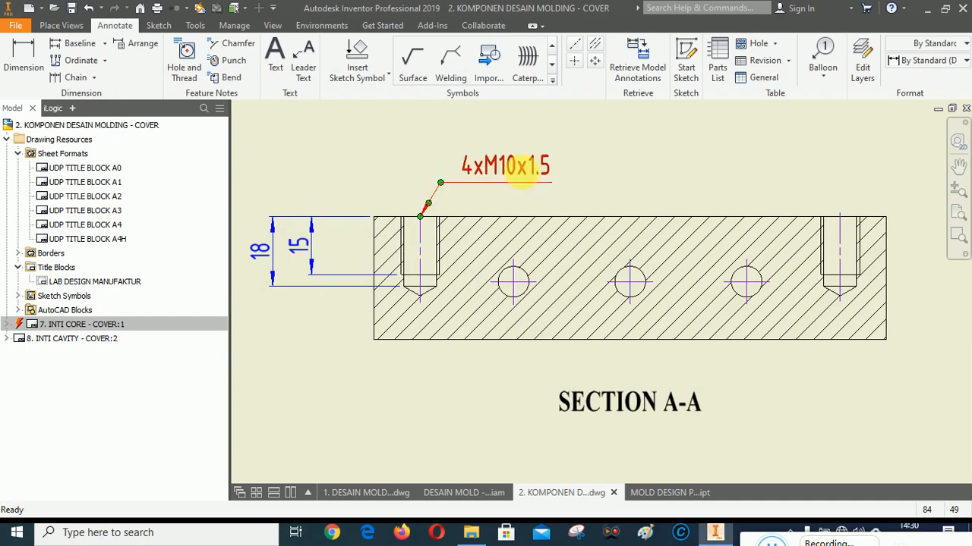
pyautogui.click(958, 165)
pyautogui.moveTo(666, 186)
pyautogui.mouseDown()
pyautogui.moveTo(655, 215)
pyautogui.moveTo(657, 266)
pyautogui.moveTo(661, 255)
pyautogui.mouseUp()
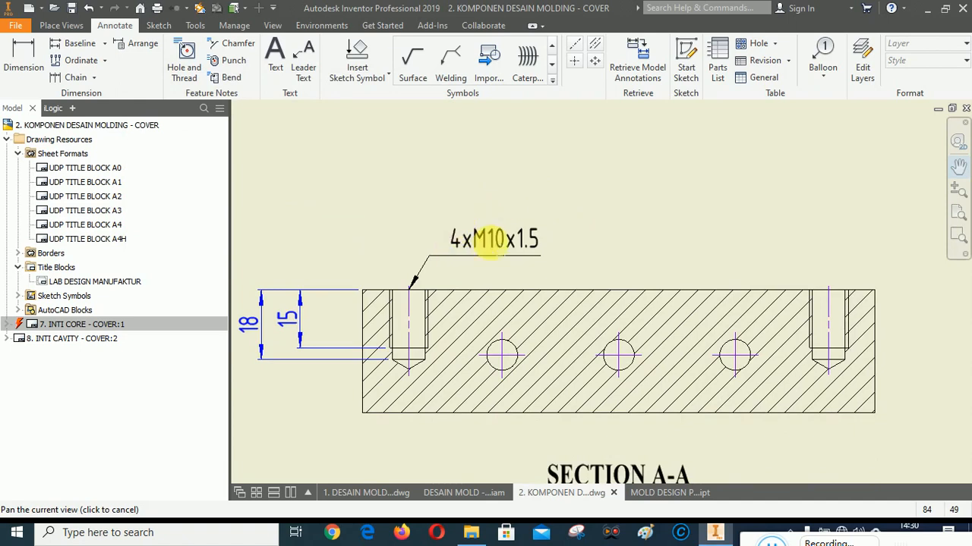
# Review the dimensions and callouts of the Section A-A, front, side and plan views across the sheet
pyautogui.scroll(3, 569, 253)
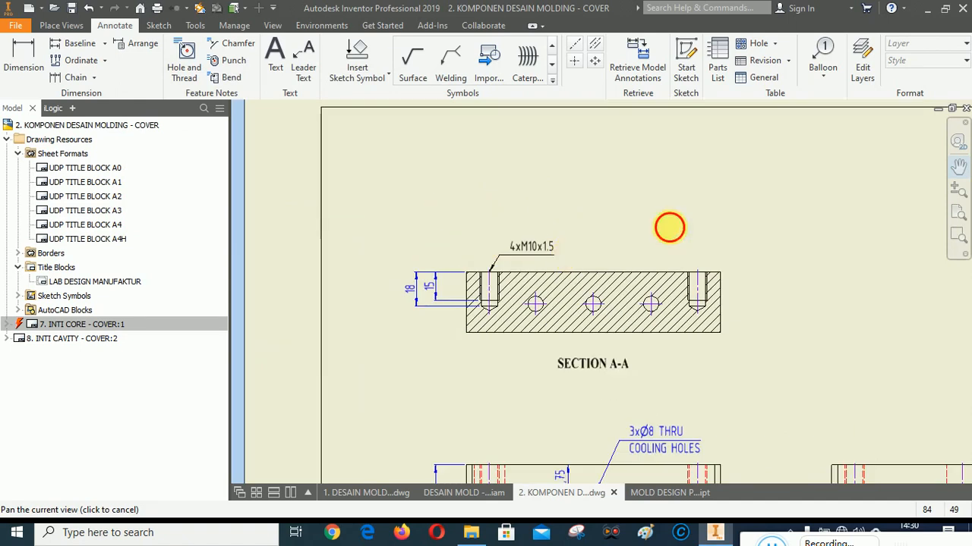
pyautogui.moveTo(669, 228); pyautogui.dragTo(643, 116)
pyautogui.moveTo(655, 320)
pyautogui.mouseDown()
pyautogui.moveTo(640, 215)
pyautogui.moveTo(621, 194)
pyautogui.mouseUp()
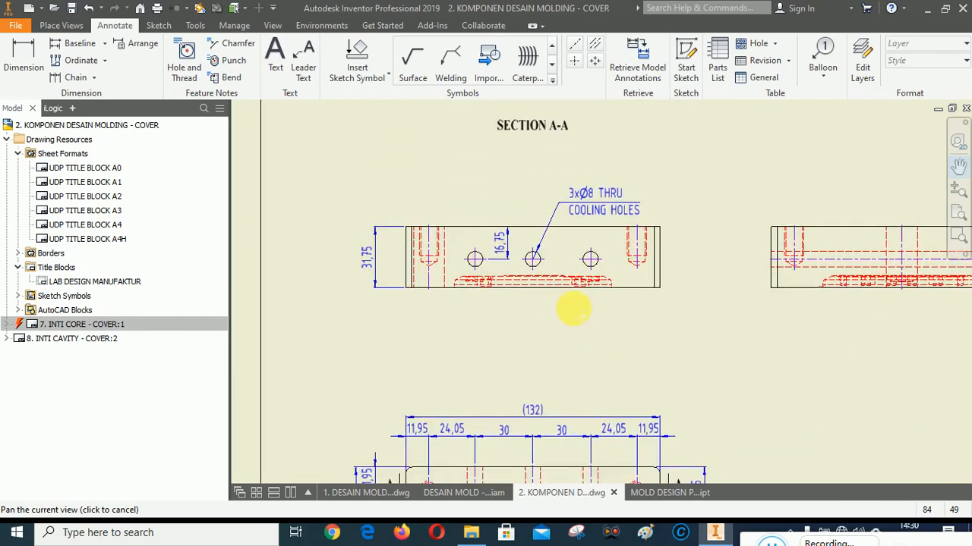
pyautogui.moveTo(574, 309)
pyautogui.mouseDown(button='middle')
pyautogui.moveTo(542, 278)
pyautogui.moveTo(569, 365)
pyautogui.moveTo(600, 342)
pyautogui.moveTo(552, 275)
pyautogui.mouseUp(button='middle')
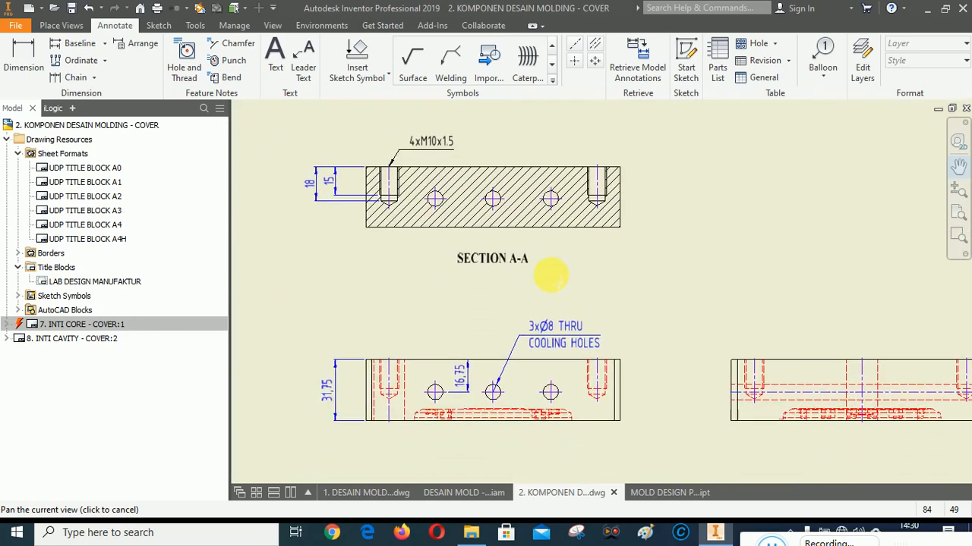
pyautogui.scroll(3, 501, 221)
pyautogui.scroll(-6, 436, 197)
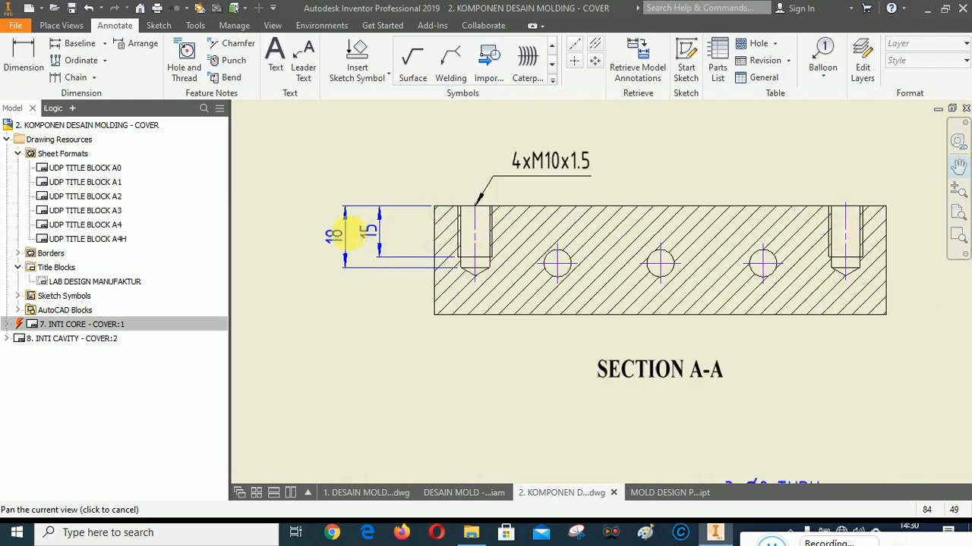
pyautogui.scroll(-2, 314, 182)
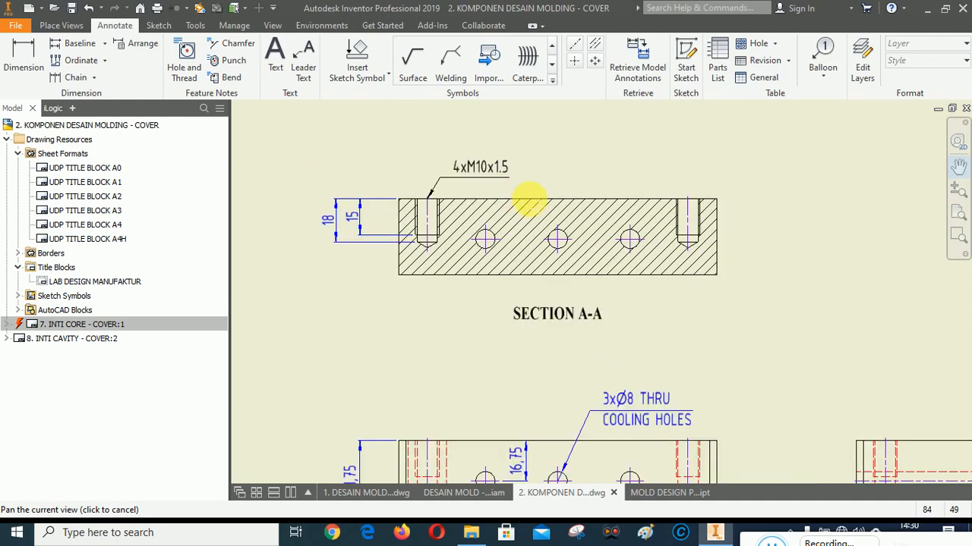
pyautogui.moveTo(775, 338); pyautogui.dragTo(591, 230, button='middle')
pyautogui.moveTo(612, 320); pyautogui.dragTo(645, 223, button='middle')
pyautogui.scroll(-4, 546, 346)
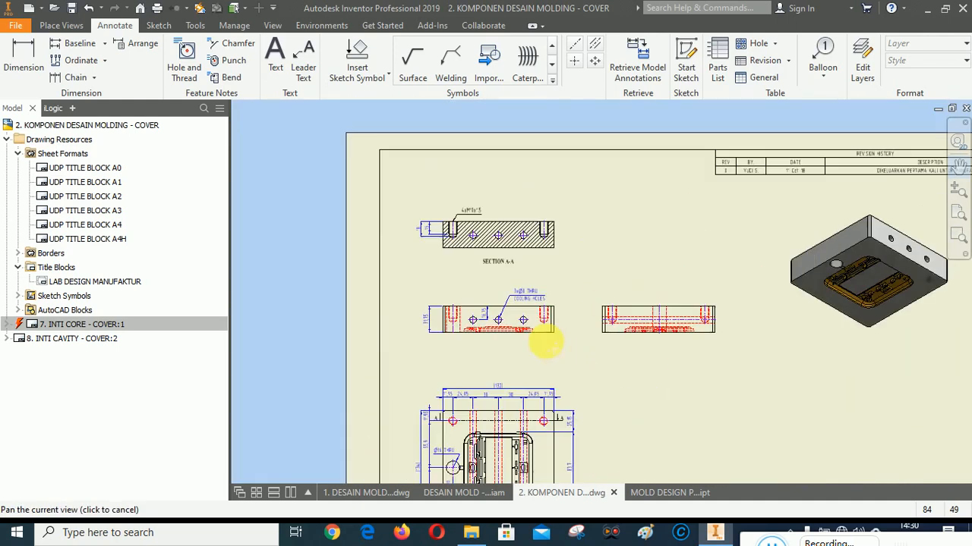
pyautogui.moveTo(616, 360)
pyautogui.mouseDown(button='middle')
pyautogui.moveTo(607, 217)
pyautogui.moveTo(592, 299)
pyautogui.moveTo(568, 342)
pyautogui.moveTo(528, 360)
pyautogui.moveTo(575, 319)
pyautogui.moveTo(559, 256)
pyautogui.moveTo(615, 269)
pyautogui.moveTo(590, 343)
pyautogui.moveTo(578, 343)
pyautogui.mouseUp(button='middle')
pyautogui.rightClick(553, 336)
pyautogui.click(599, 337)
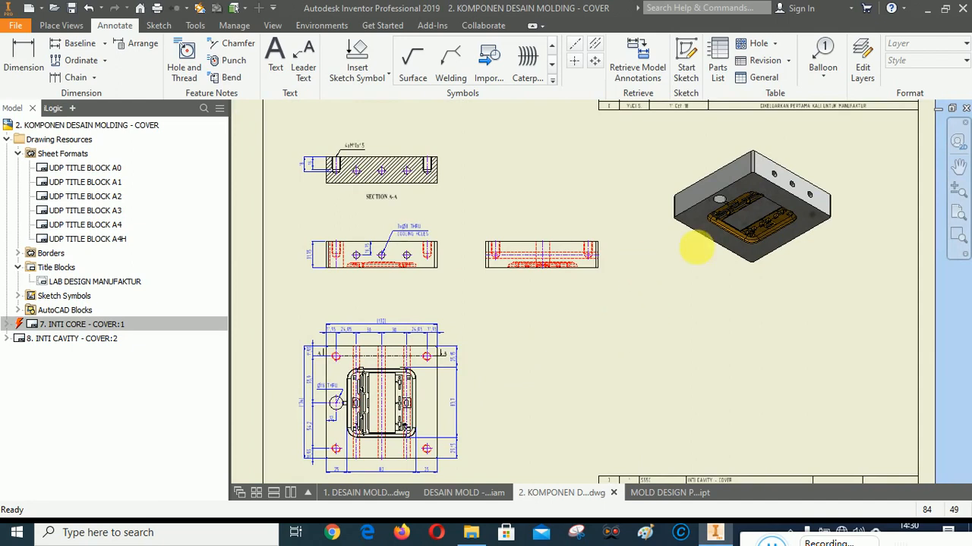
# Space out the sheet by moving the isometric view down and right, and shifting the front view group and side view right
pyautogui.moveTo(841, 186); pyautogui.dragTo(857, 222)
pyautogui.click(677, 393)
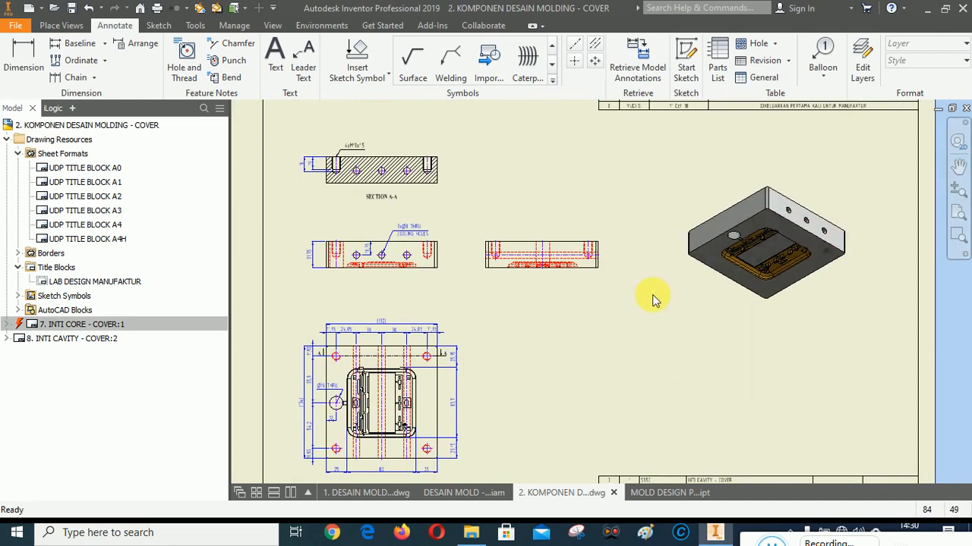
pyautogui.scroll(-3, 647, 322)
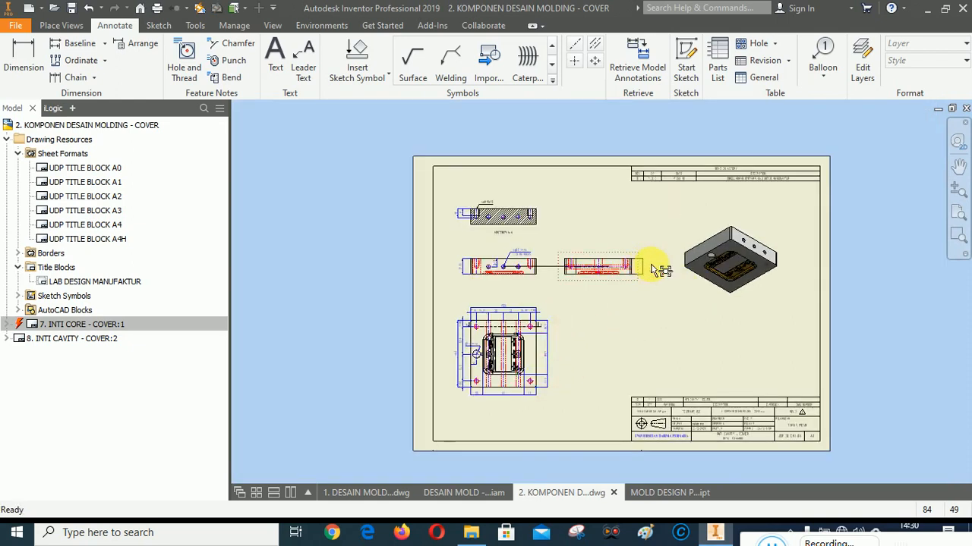
pyautogui.moveTo(649, 270); pyautogui.dragTo(661, 270)
pyautogui.moveTo(545, 266); pyautogui.dragTo(570, 267)
pyautogui.moveTo(649, 263); pyautogui.dragTo(658, 265)
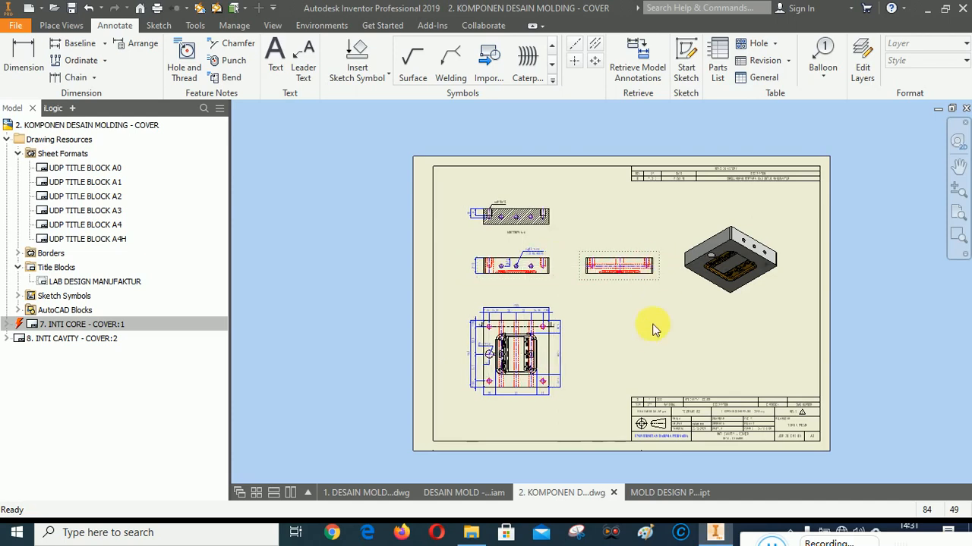
pyautogui.moveTo(784, 241); pyautogui.dragTo(790, 235)
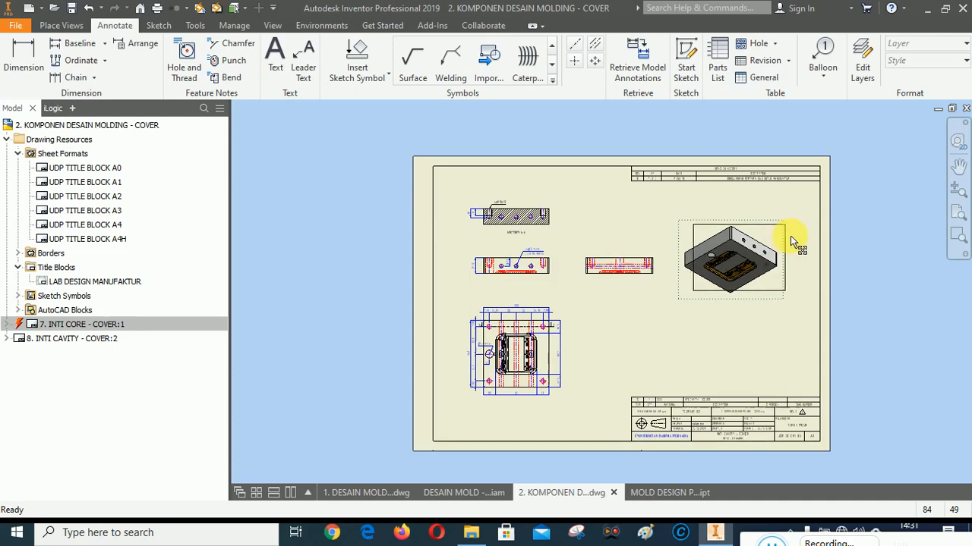
# Add a second line reading "RUNNER" to the plan view's Ø16 THRU callout and shift its text slightly upward from the hole
pyautogui.click(956, 236)
pyautogui.click(472, 185)
pyautogui.click(616, 431)
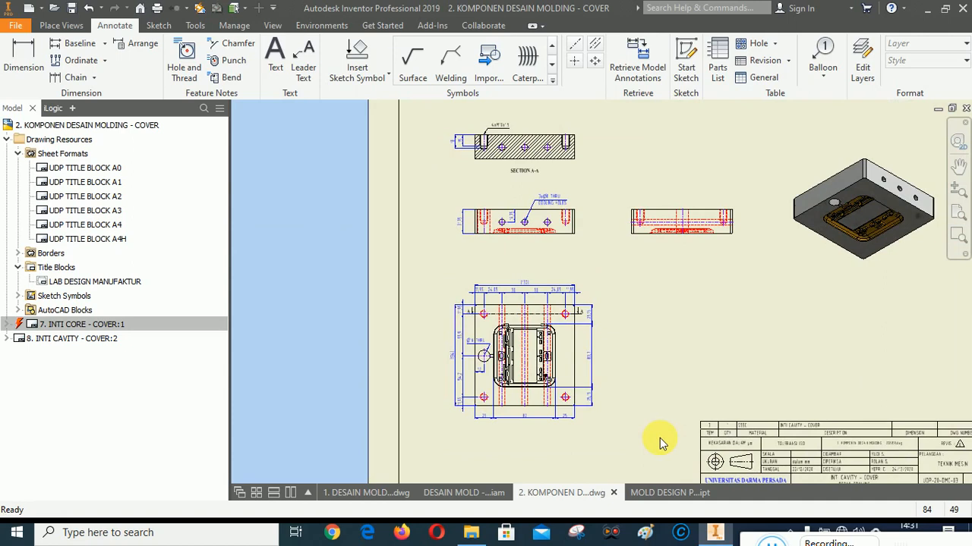
pyautogui.click(959, 165)
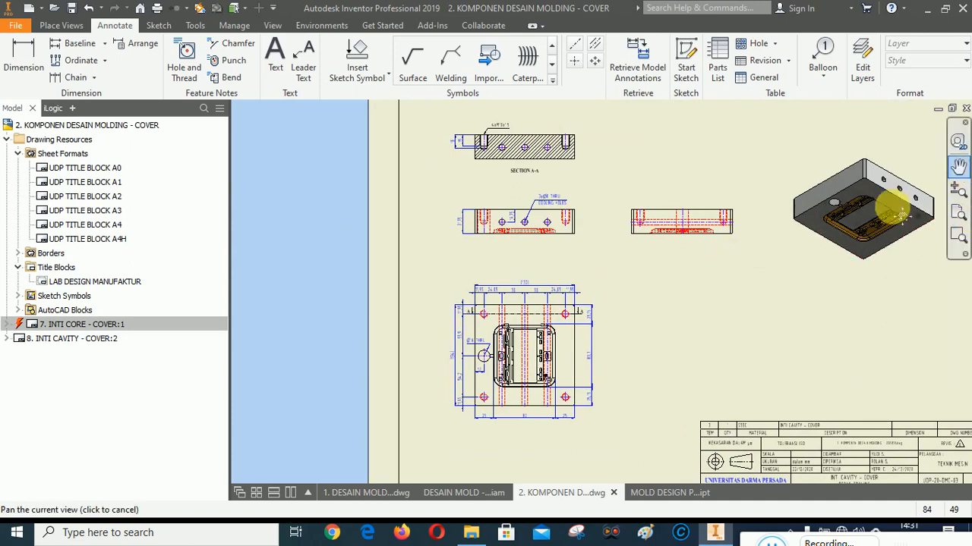
pyautogui.moveTo(809, 211); pyautogui.dragTo(782, 228)
pyautogui.moveTo(556, 361); pyautogui.dragTo(622, 282)
pyautogui.scroll(6, 512, 285)
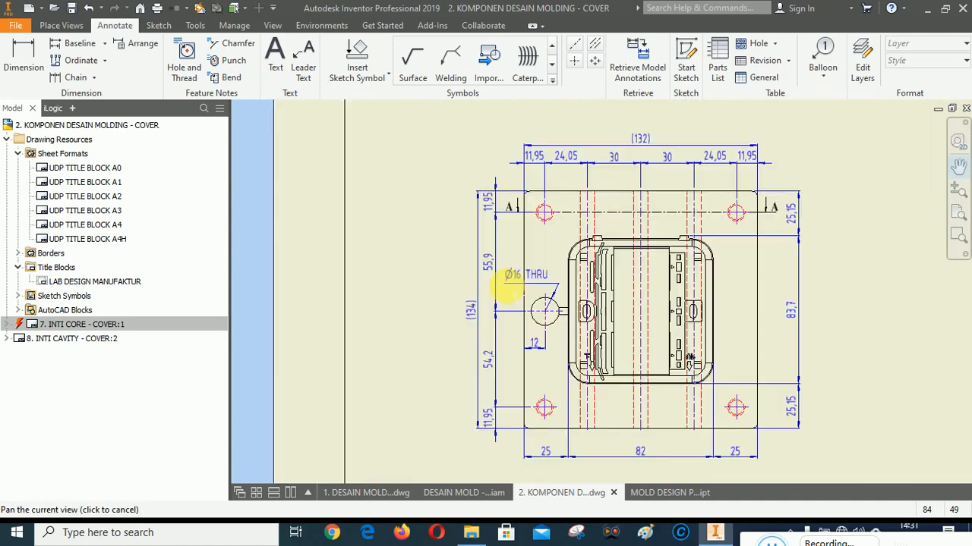
pyautogui.rightClick(507, 323)
pyautogui.click(554, 326)
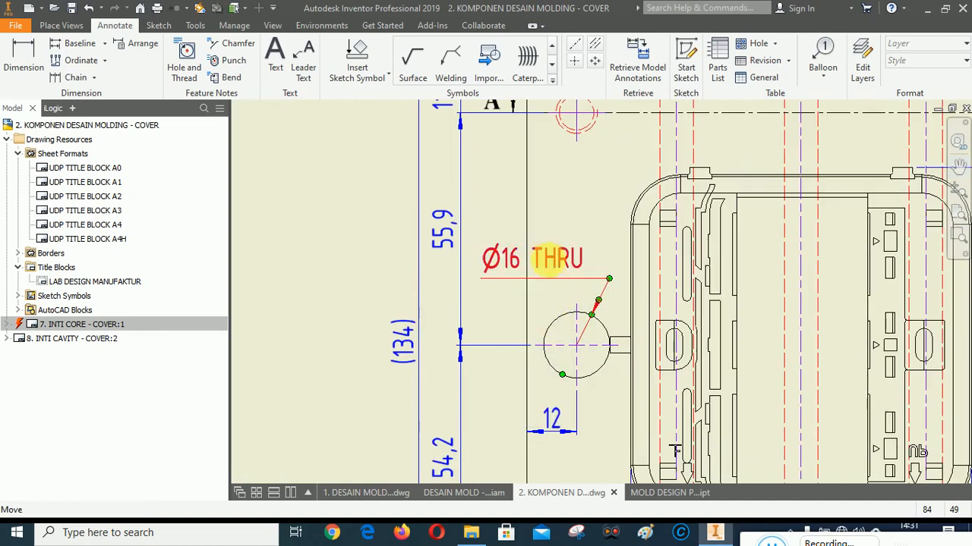
pyautogui.click(551, 259)
pyautogui.doubleClick(548, 253)
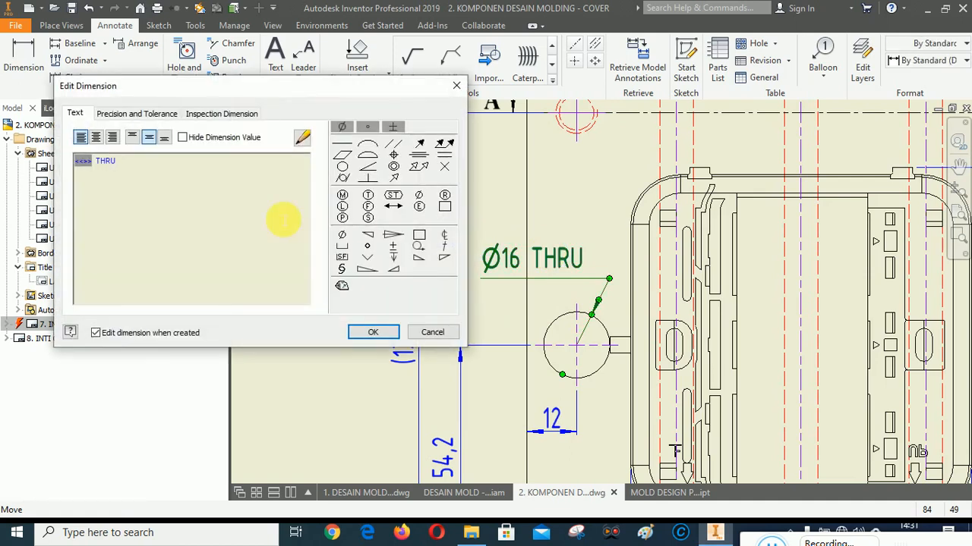
pyautogui.press('Return')
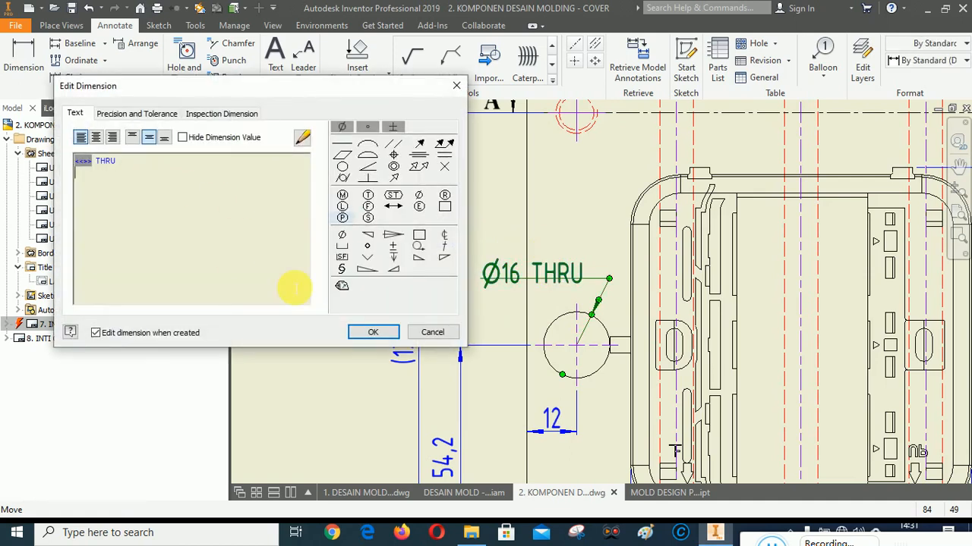
pyautogui.write('R')
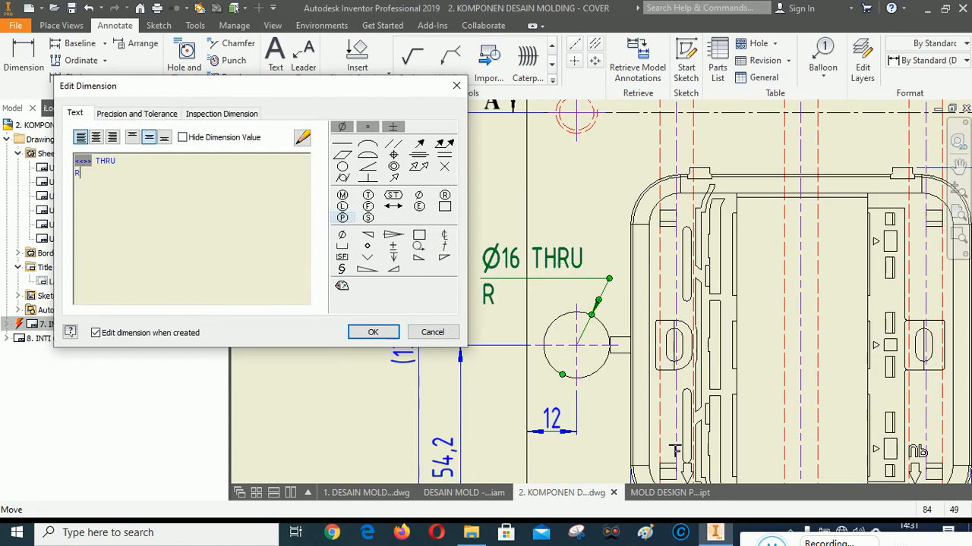
pyautogui.write('UNNER')
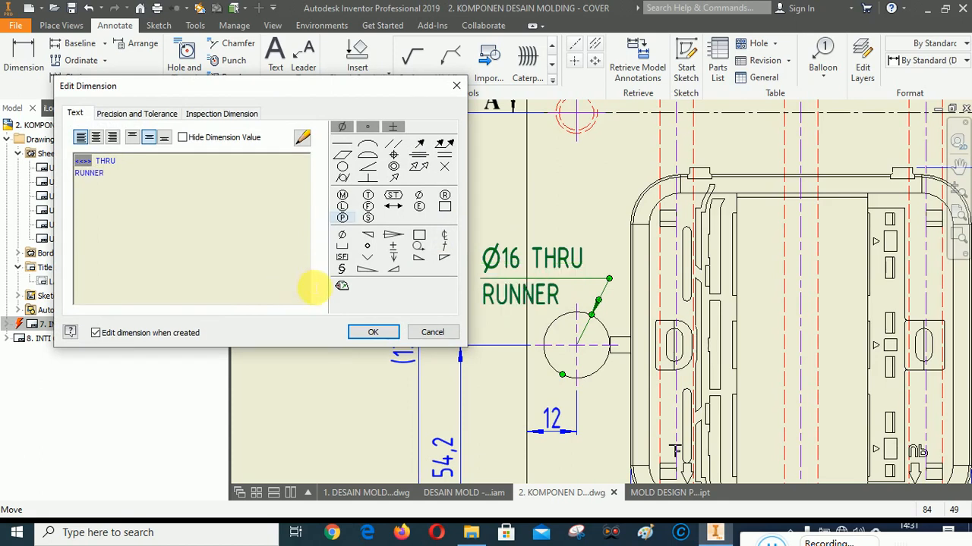
pyautogui.click(373, 332)
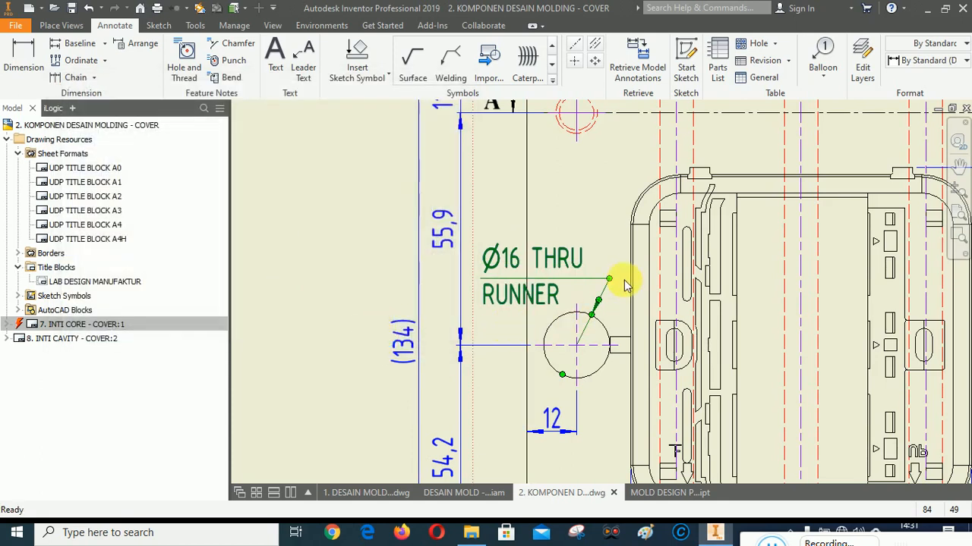
pyautogui.moveTo(609, 279); pyautogui.dragTo(613, 268)
pyautogui.scroll(-3, 357, 228)
pyautogui.scroll(-2, 355, 228)
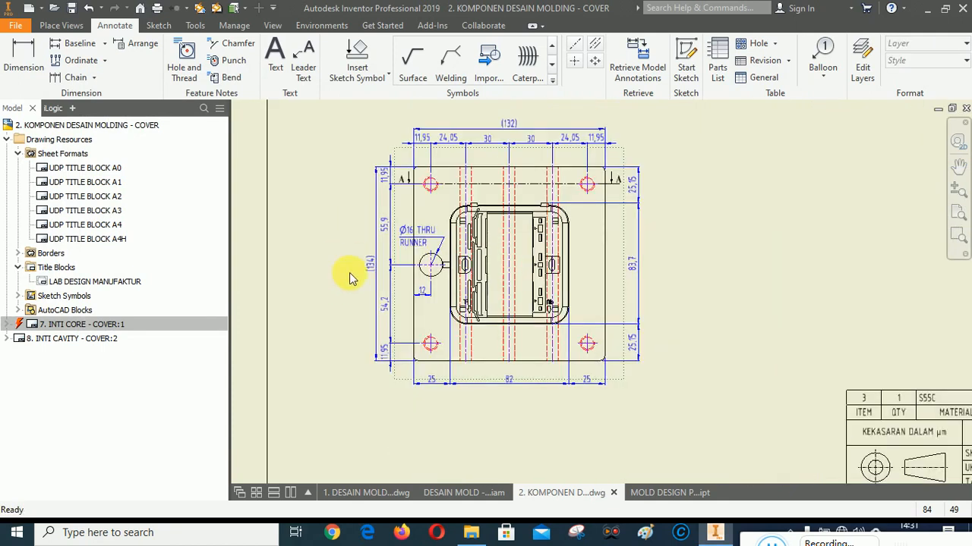
# Check the layout of the whole sheet and save the drawing
pyautogui.click(957, 216)
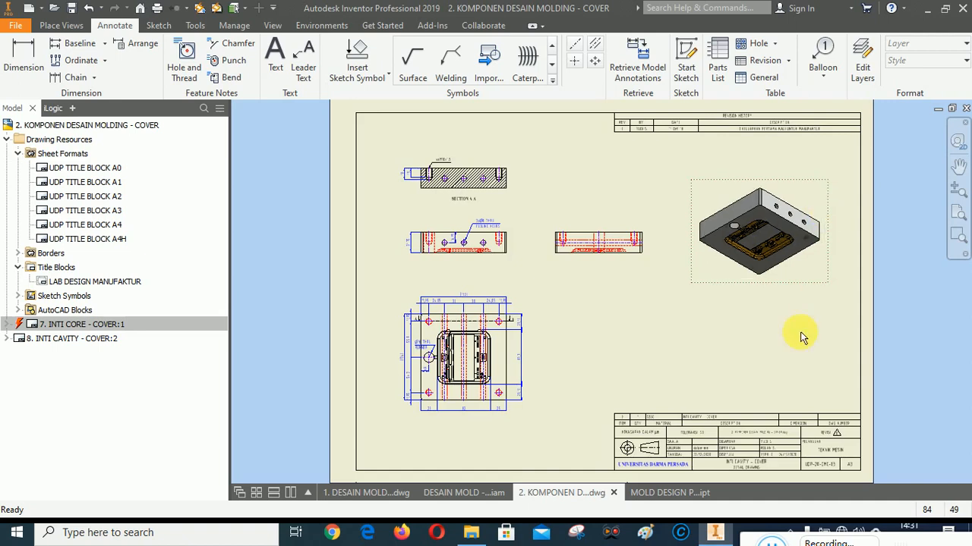
pyautogui.click(958, 237)
pyautogui.moveTo(390, 148)
pyautogui.mouseDown()
pyautogui.moveTo(521, 369)
pyautogui.moveTo(671, 440)
pyautogui.mouseUp()
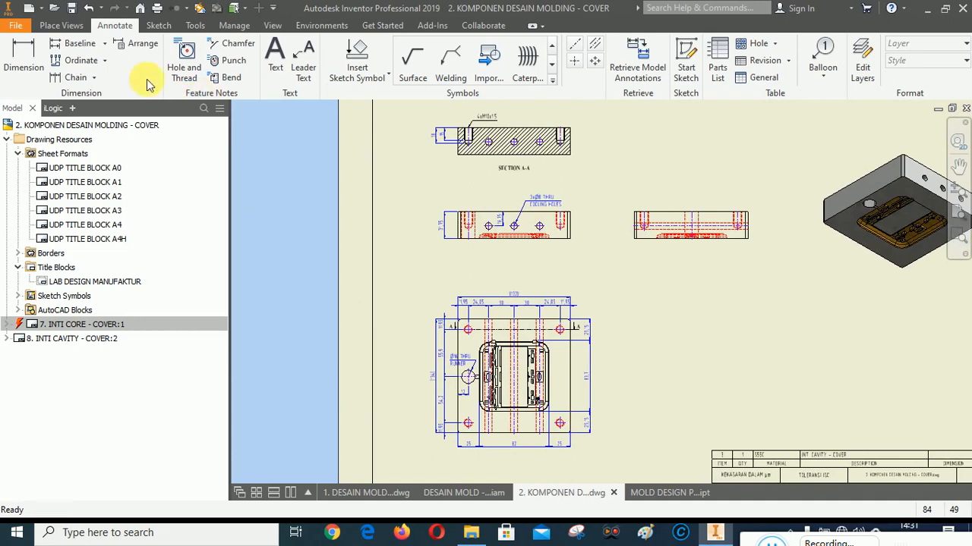
pyautogui.click(72, 9)
# Insert the NAME VIEW A1 & A2 sketch symbol over the front view's upper part, without a leader, with the text TAMPAK DEPAN
pyautogui.click(359, 55)
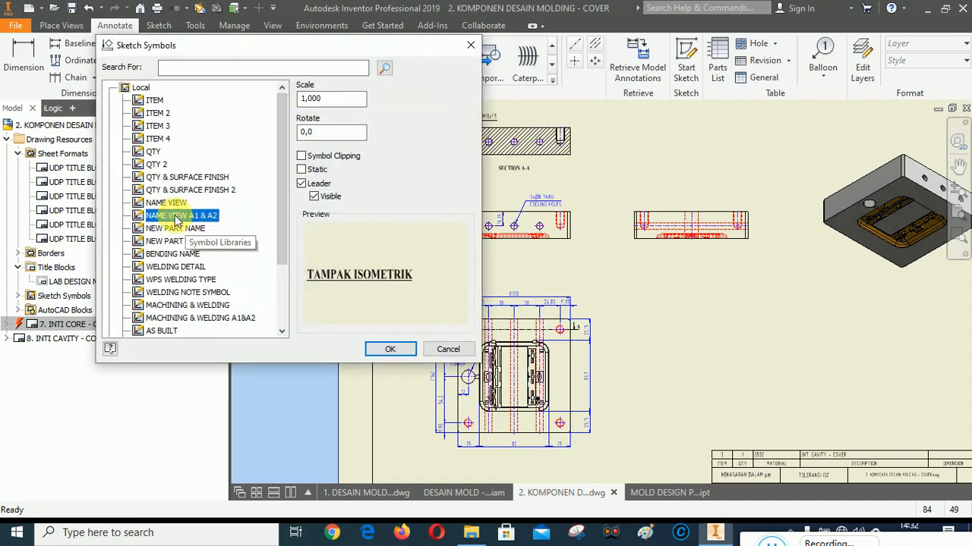
pyautogui.doubleClick(175, 216)
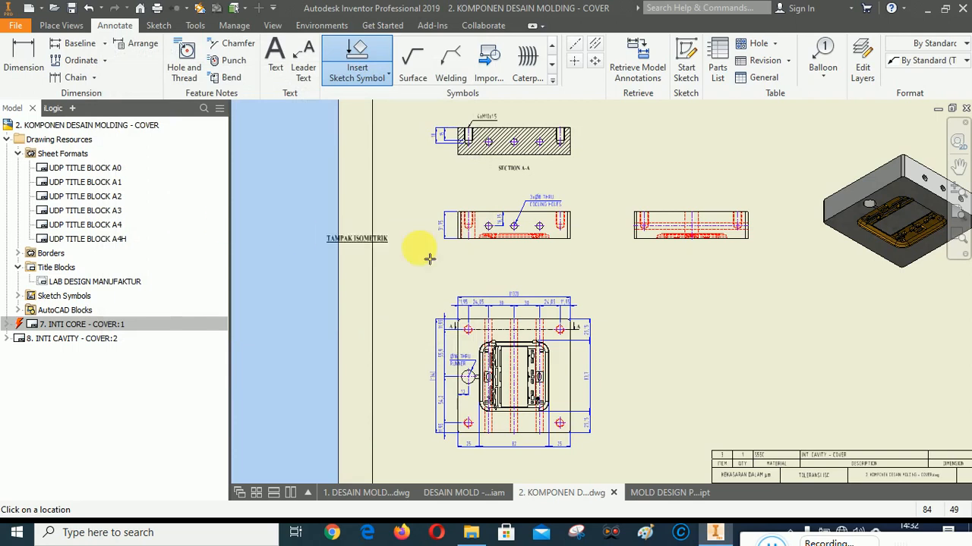
pyautogui.scroll(-5, 509, 234)
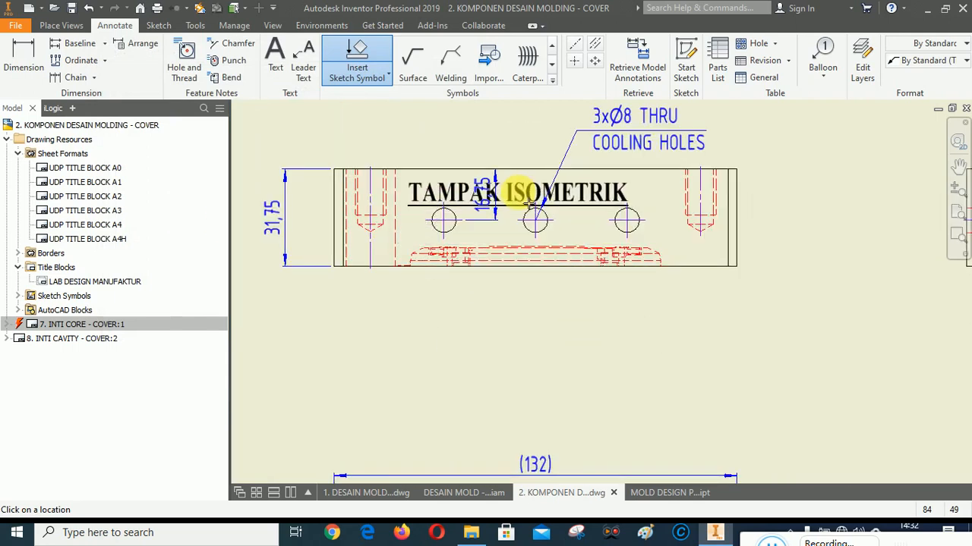
pyautogui.rightClick(518, 192)
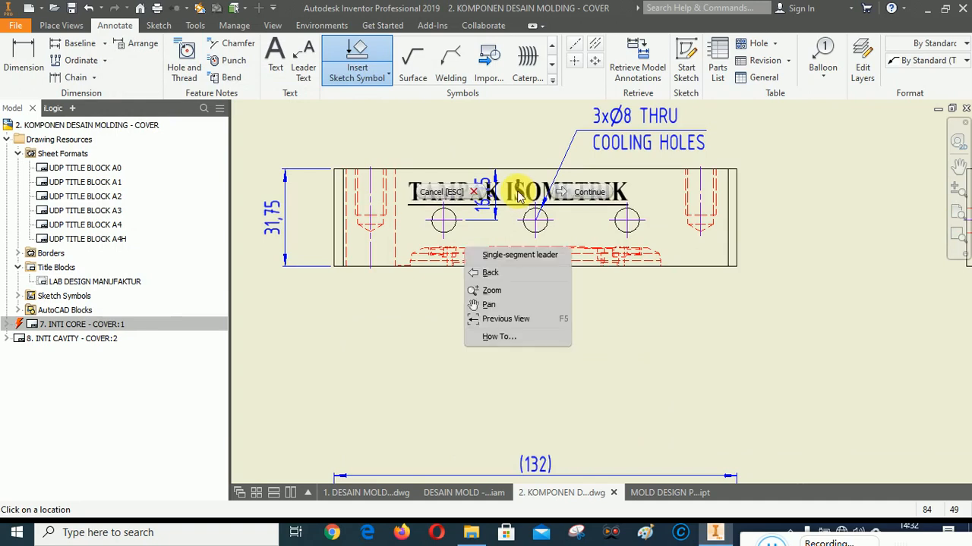
pyautogui.click(589, 193)
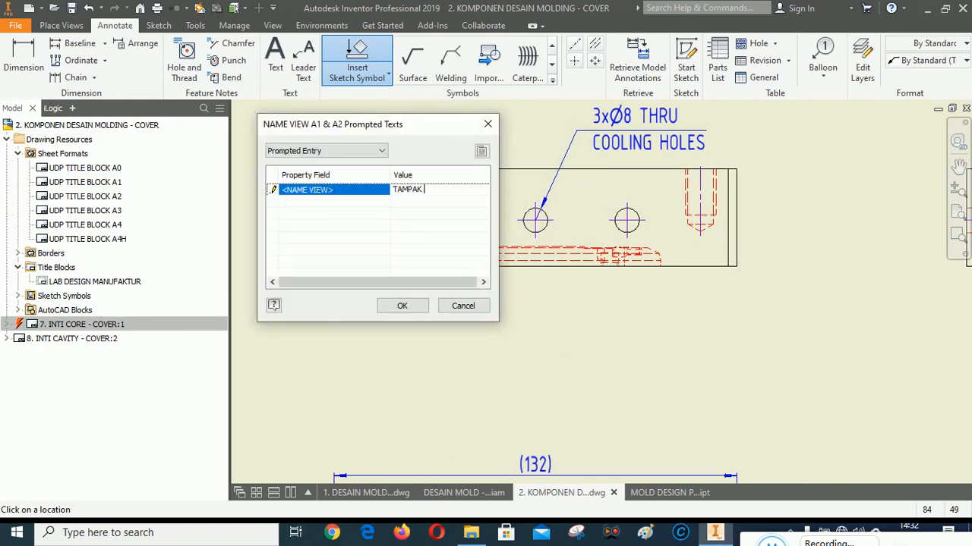
pyautogui.write('TAMPAK DEPAN')
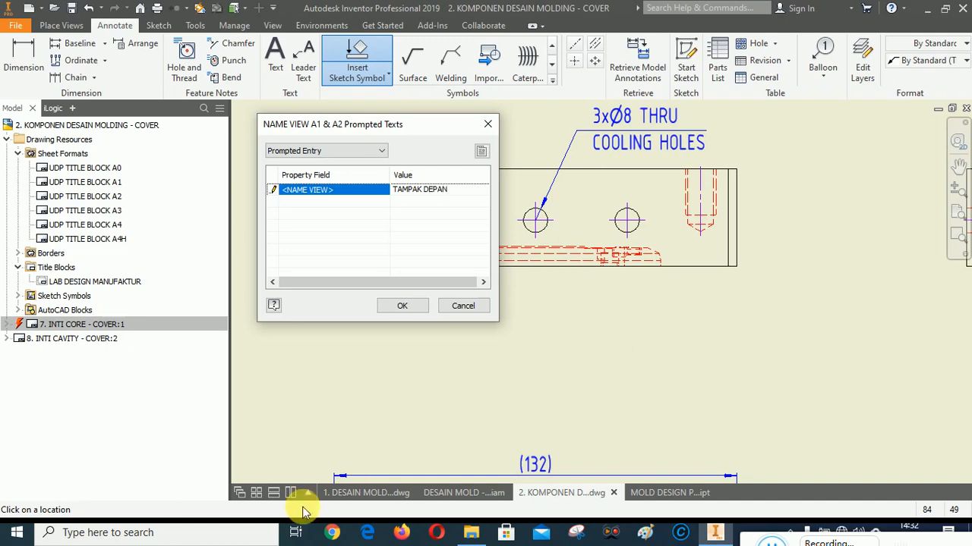
pyautogui.click(401, 304)
# Place another view name symbol over the side view's upper part, without a leader, with the text TAMPAK KANAN
pyautogui.scroll(-4, 410, 221)
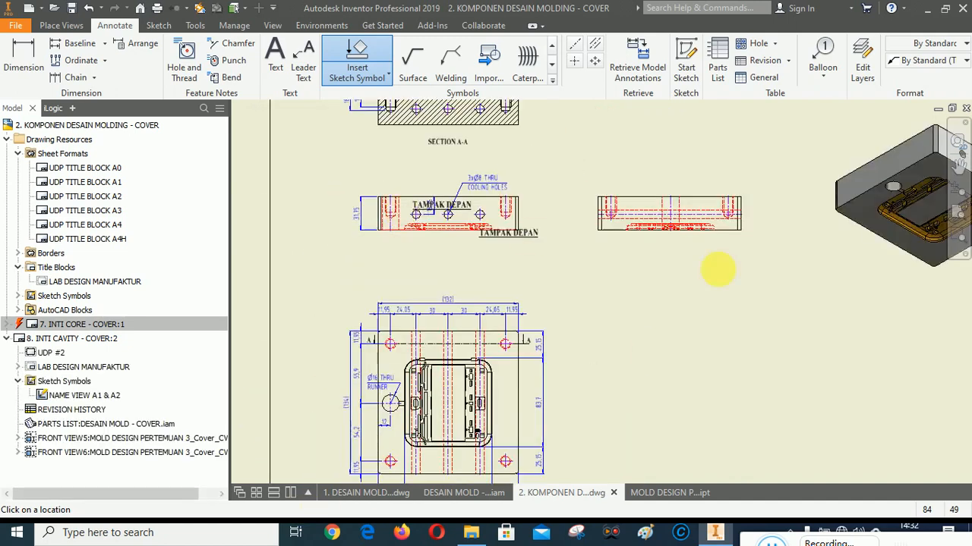
pyautogui.scroll(3, 653, 208)
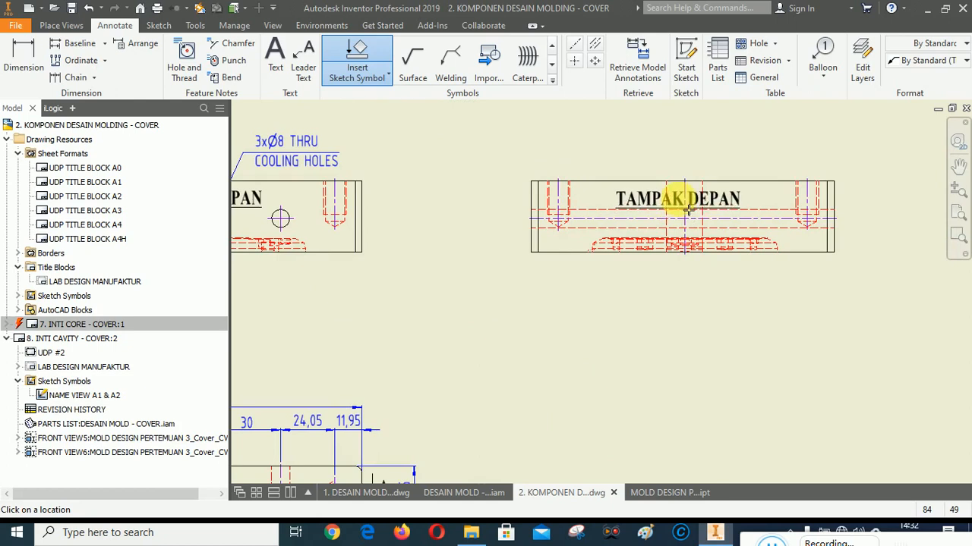
pyautogui.rightClick(677, 200)
pyautogui.click(747, 203)
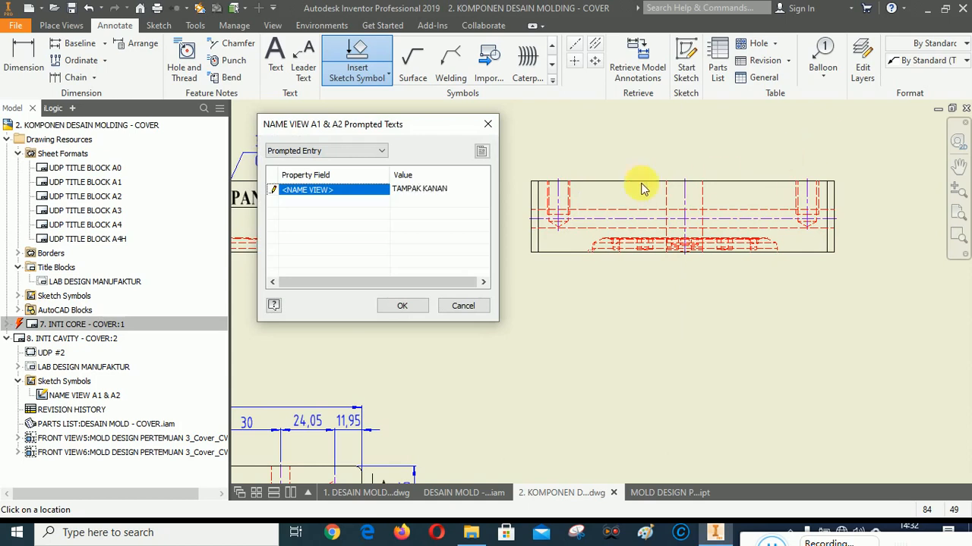
pyautogui.click(402, 305)
pyautogui.scroll(-5, 748, 206)
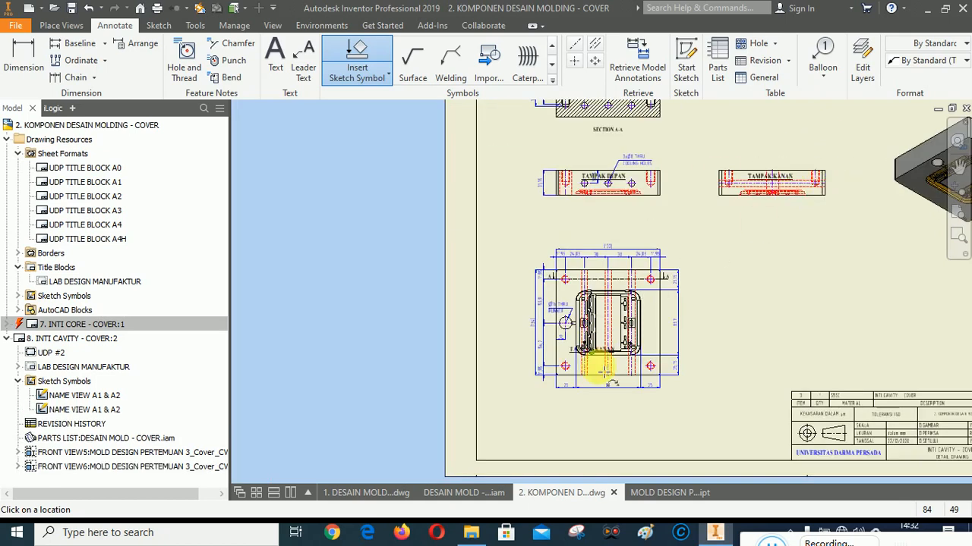
# Place another view name symbol over the plan view, without a leader, with the text TAMPAK BAWAH
pyautogui.scroll(3, 601, 371)
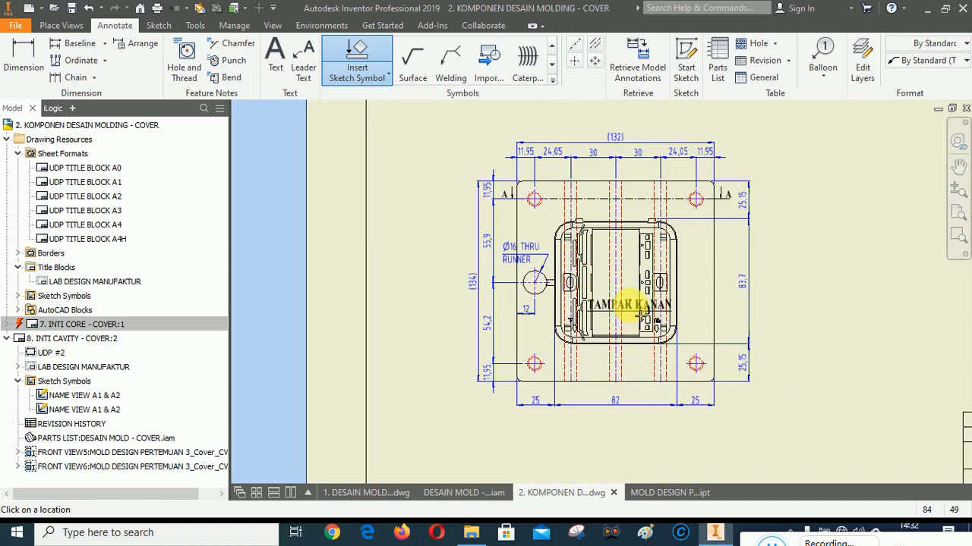
pyautogui.rightClick(638, 313)
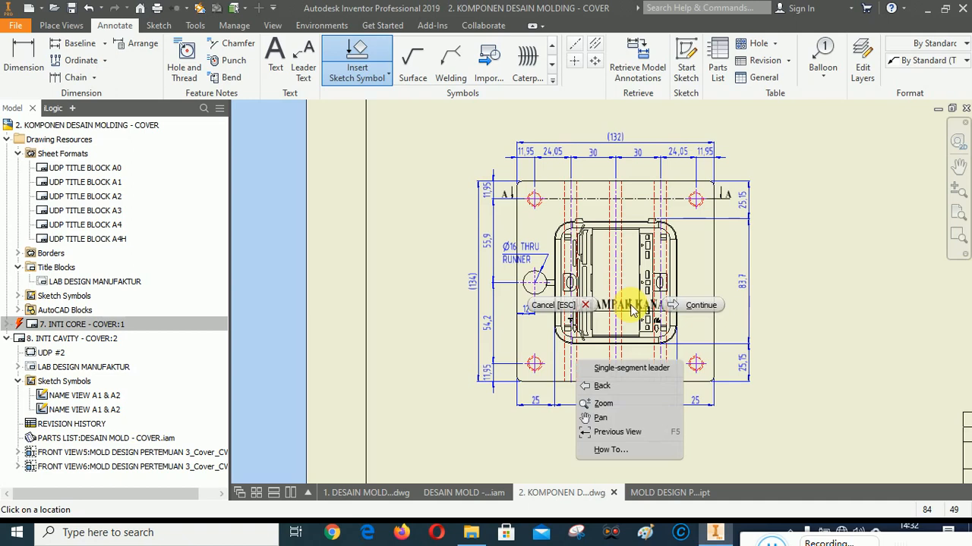
pyautogui.click(710, 302)
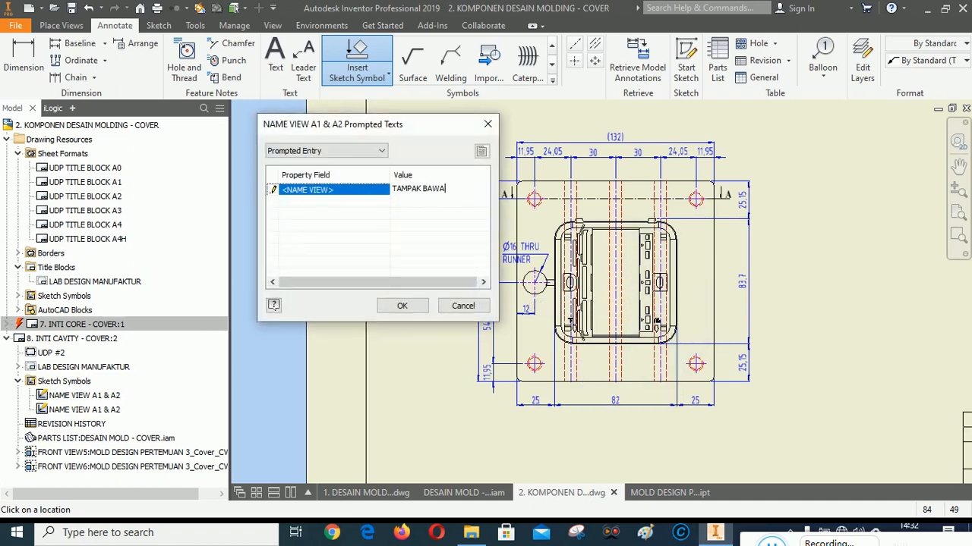
pyautogui.click(402, 305)
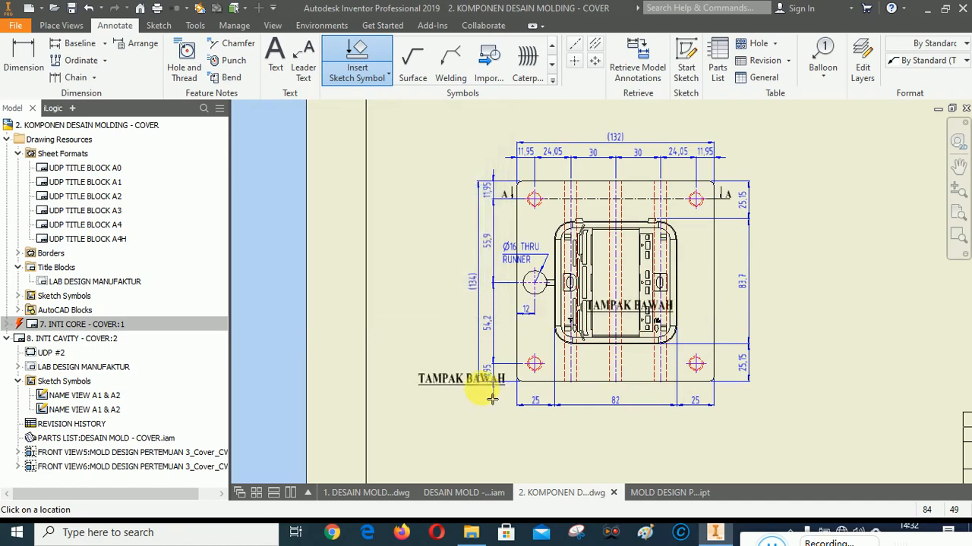
pyautogui.click(496, 392)
# Place the last view name symbol over the isometric view's lower part with the text TAMPAK ISOMETRIK and finish inserting symbols
pyautogui.scroll(-5, 499, 397)
pyautogui.scroll(5, 692, 362)
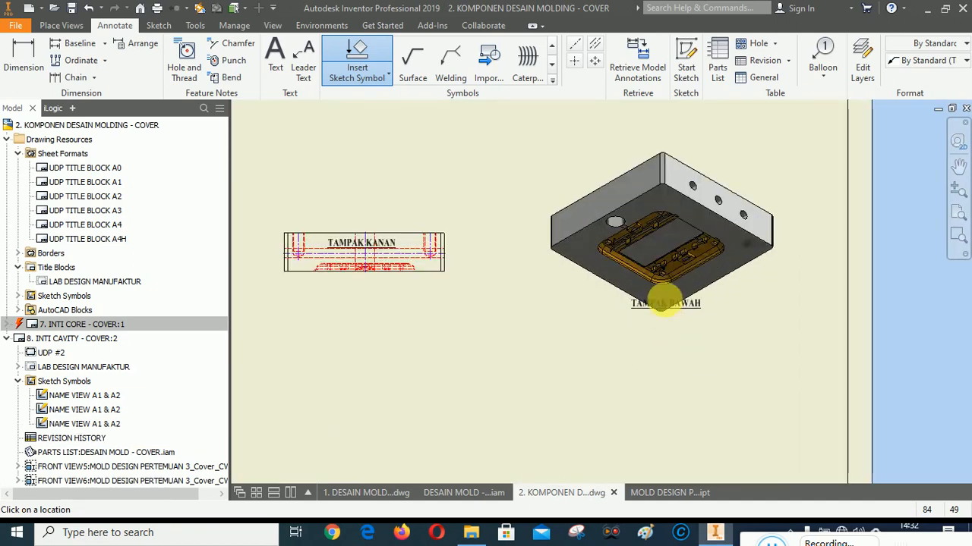
pyautogui.rightClick(672, 303)
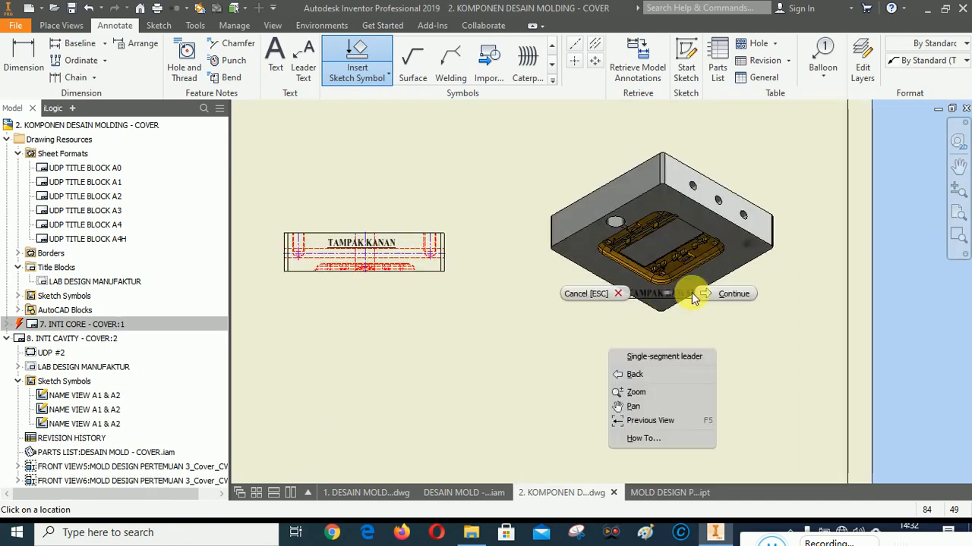
pyautogui.click(731, 296)
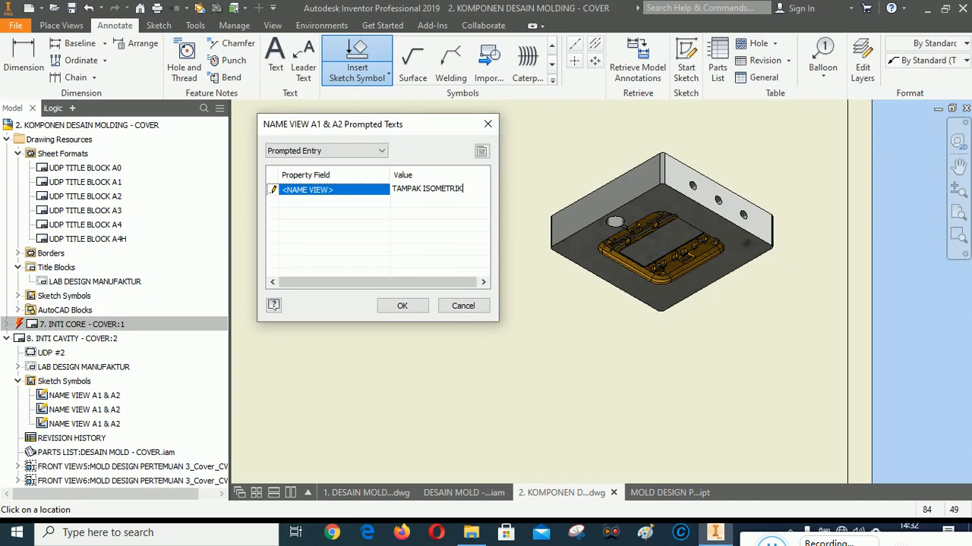
pyautogui.click(403, 305)
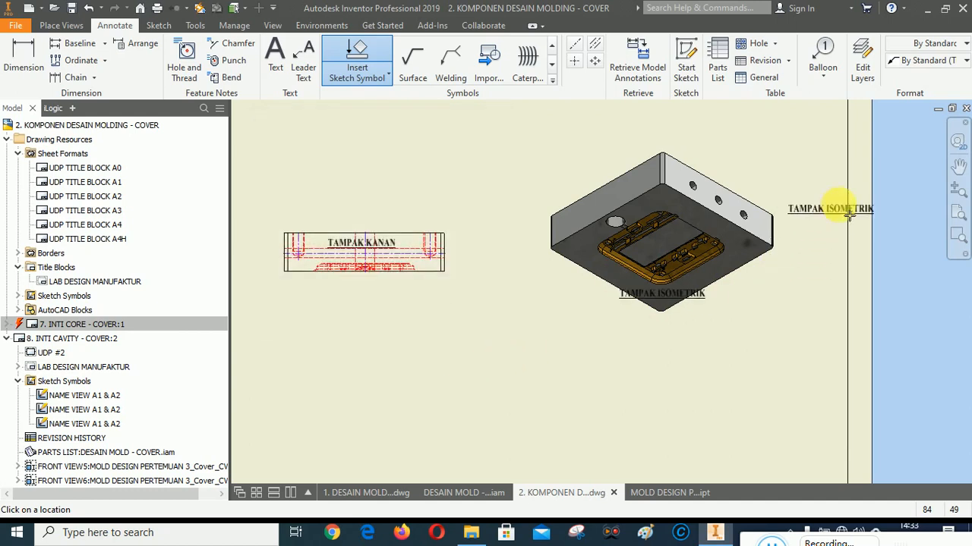
pyautogui.scroll(-5, 735, 194)
pyautogui.rightClick(706, 179)
pyautogui.click(633, 181)
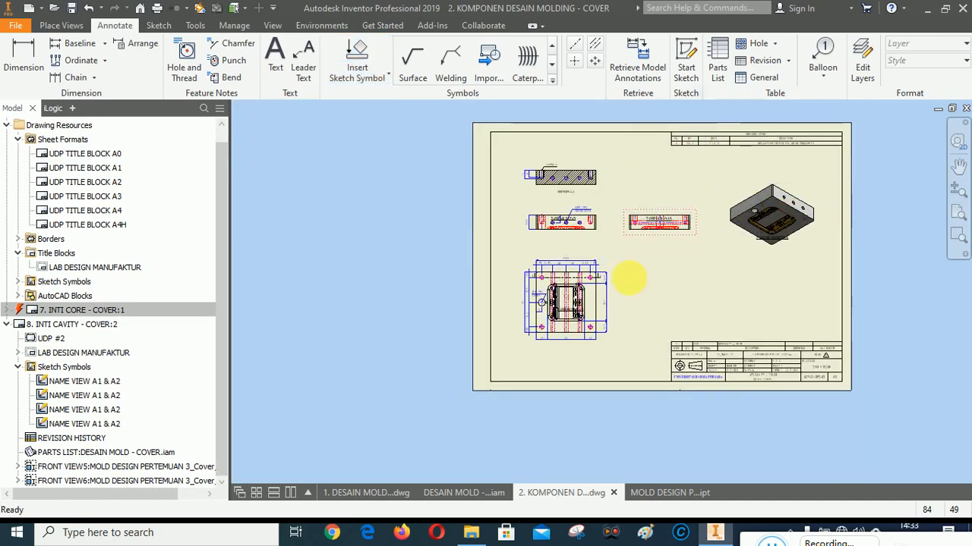
# Move the TAMPAK DEPAN and TAMPAK KANAN labels to just below their views, roughly centred
pyautogui.scroll(5, 584, 241)
pyautogui.click(551, 195)
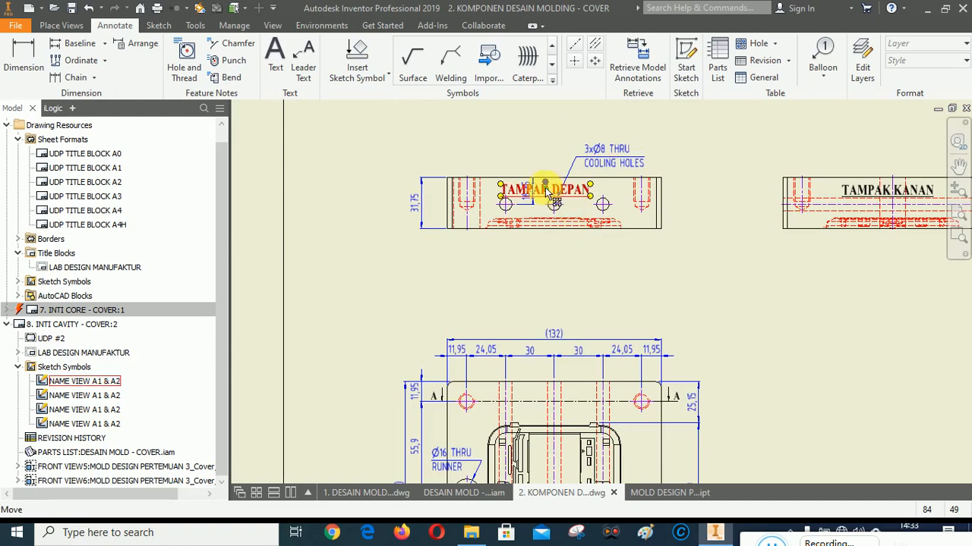
pyautogui.moveTo(545, 187); pyautogui.dragTo(551, 253)
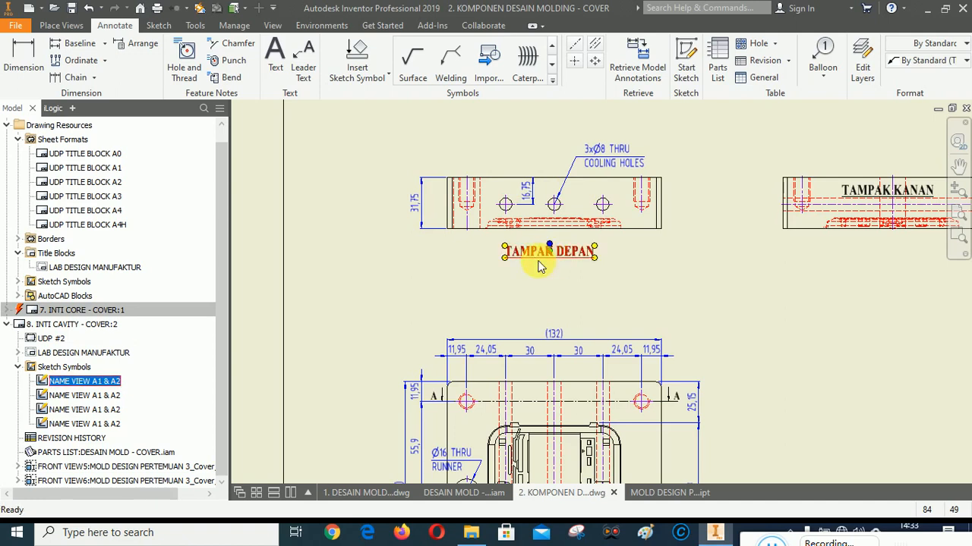
pyautogui.scroll(-3, 540, 264)
pyautogui.scroll(3, 706, 218)
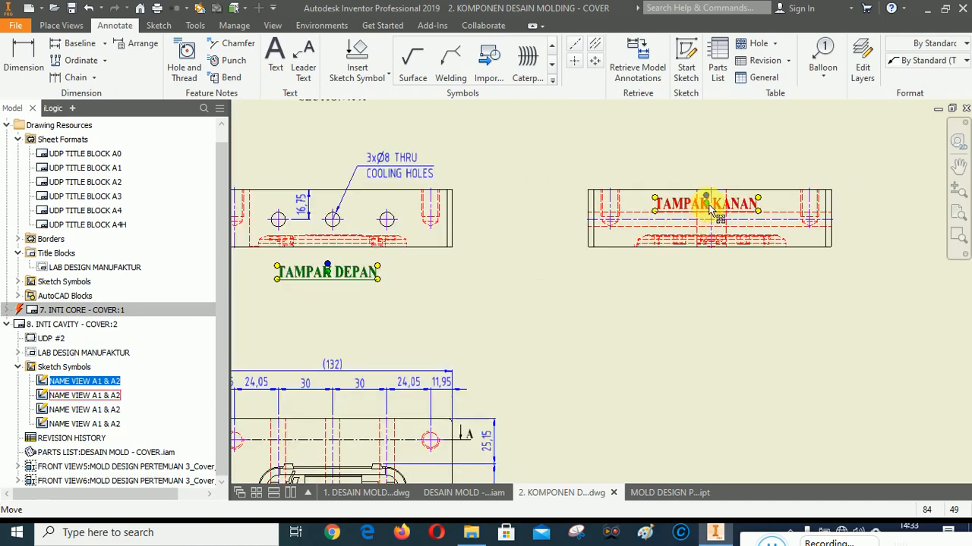
pyautogui.moveTo(711, 210); pyautogui.dragTo(717, 278)
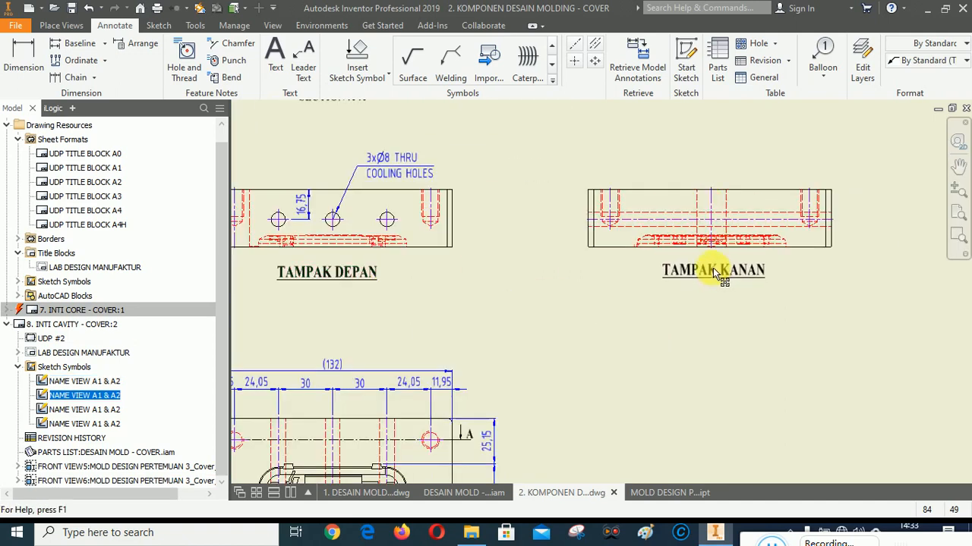
# Move the TAMPAK BAWAH label below the plan view's lower dimensions and the TAMPAK ISOMETRIK label below the isometric view
pyautogui.scroll(-3, 713, 267)
pyautogui.scroll(3, 581, 383)
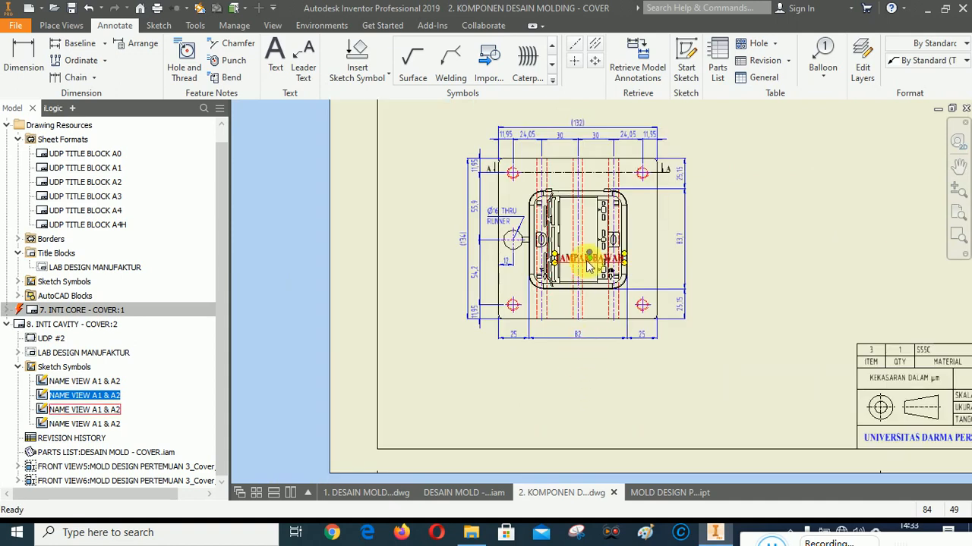
pyautogui.moveTo(587, 262); pyautogui.dragTo(575, 387)
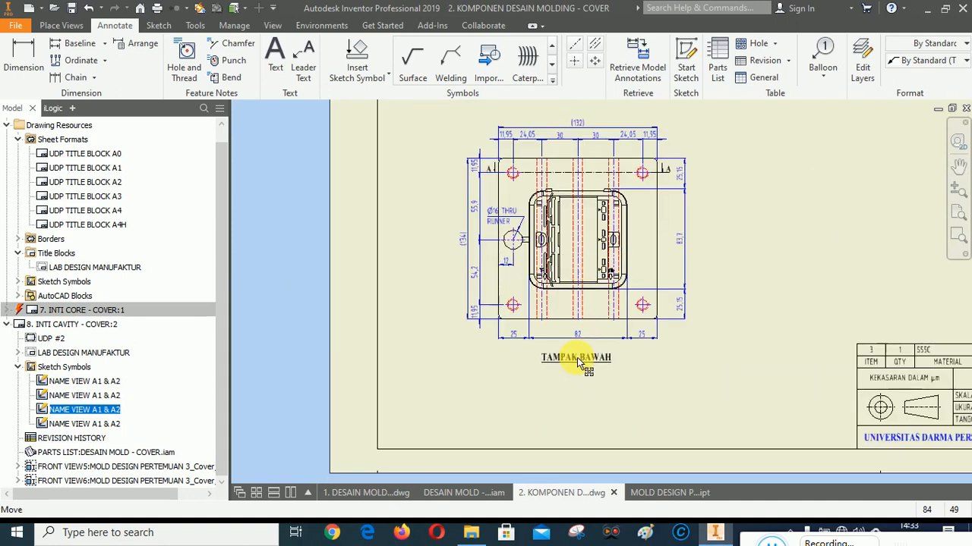
pyautogui.scroll(-3, 482, 357)
pyautogui.scroll(3, 698, 262)
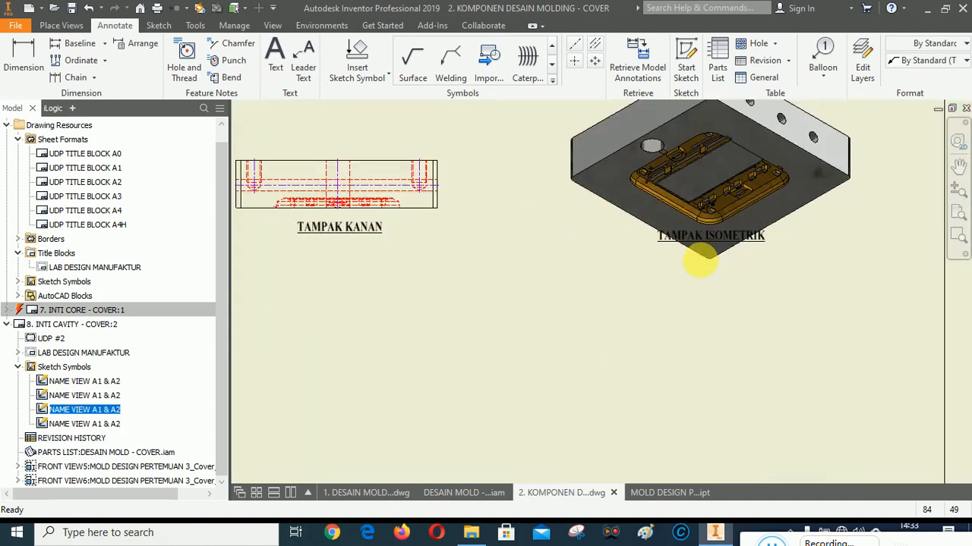
pyautogui.moveTo(713, 237); pyautogui.dragTo(711, 284)
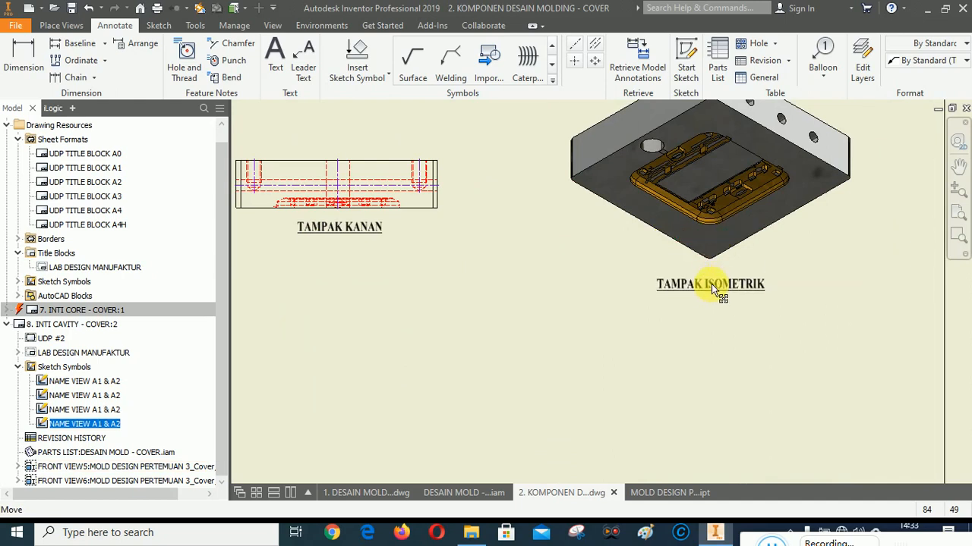
pyautogui.click(667, 374)
# Check the layout of the labelled sheet and the entries in its title block
pyautogui.scroll(-5, 759, 363)
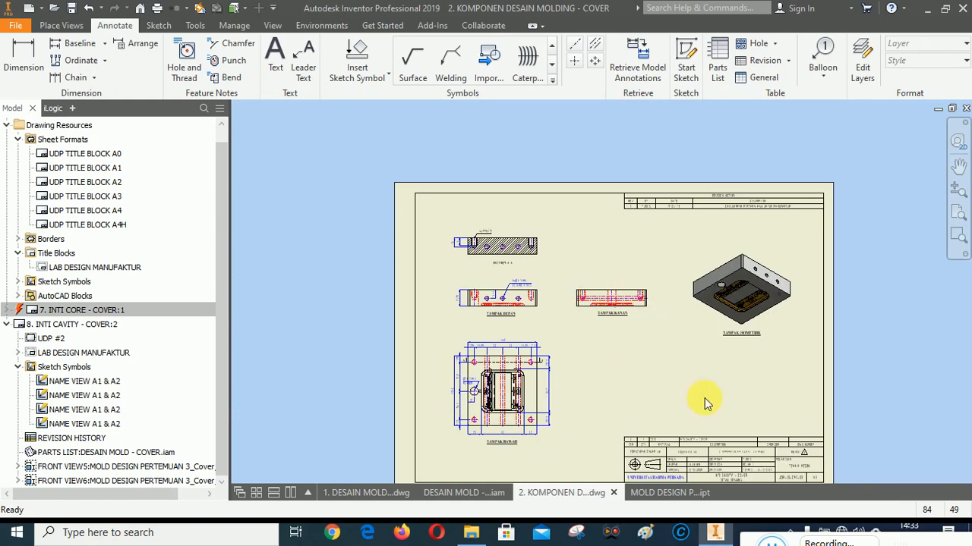
pyautogui.scroll(2, 548, 336)
pyautogui.scroll(-3, 618, 397)
pyautogui.scroll(5, 614, 404)
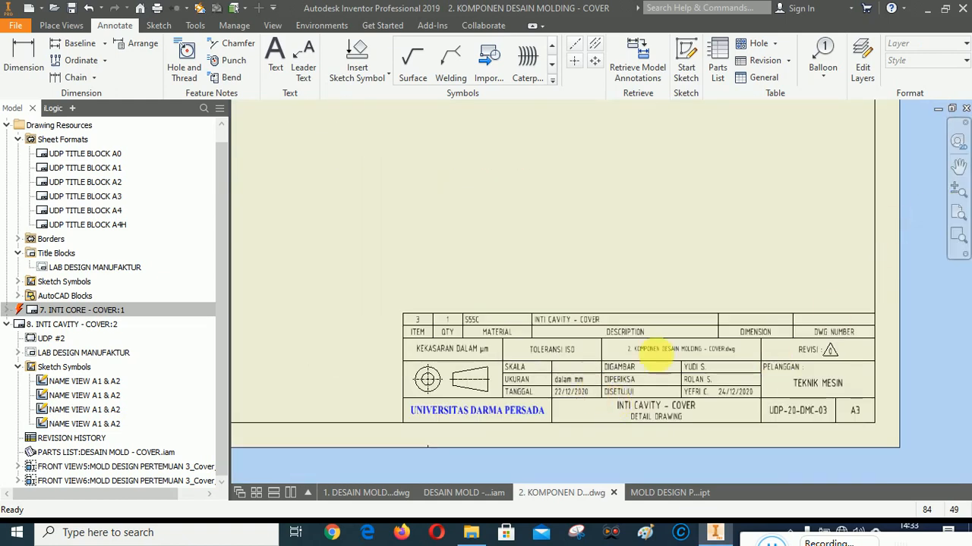
pyautogui.scroll(-5, 641, 402)
pyautogui.scroll(5, 642, 402)
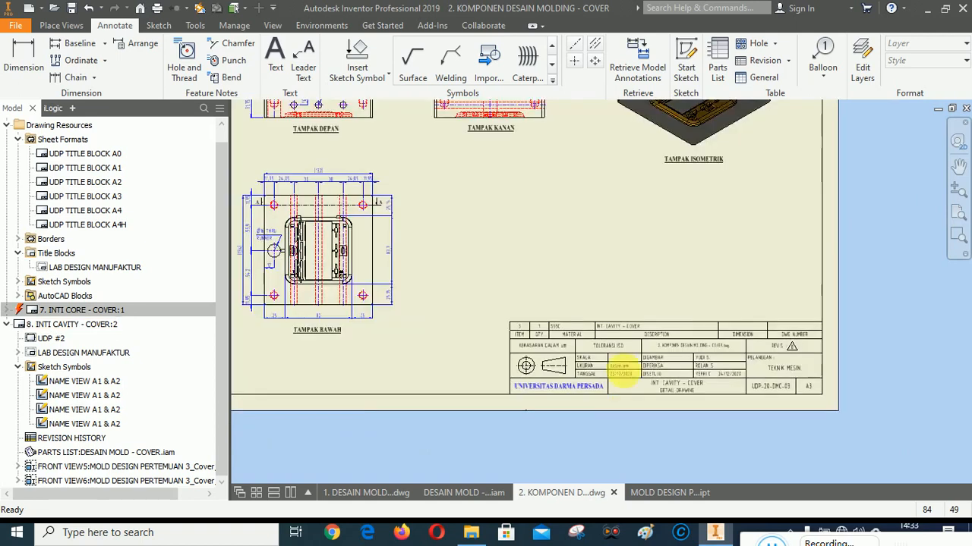
pyautogui.scroll(-5, 592, 376)
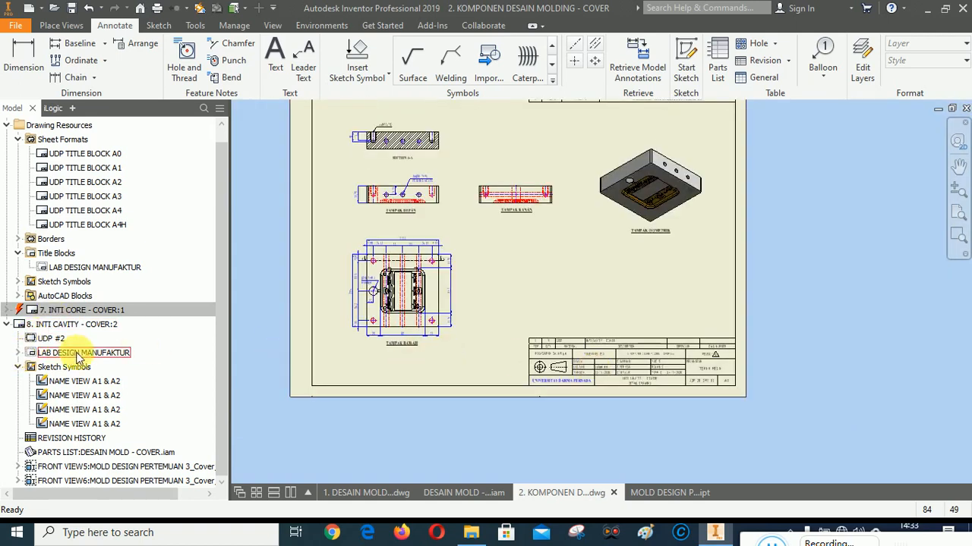
# Edit the title block's field text to set SKALA to 1 : 2, then check the filled-in entry
pyautogui.click(19, 354)
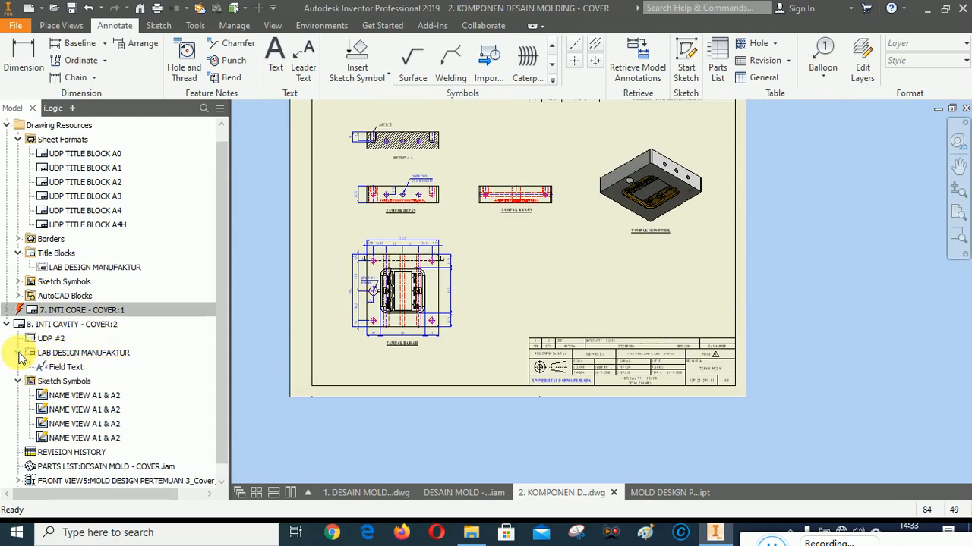
pyautogui.rightClick(64, 369)
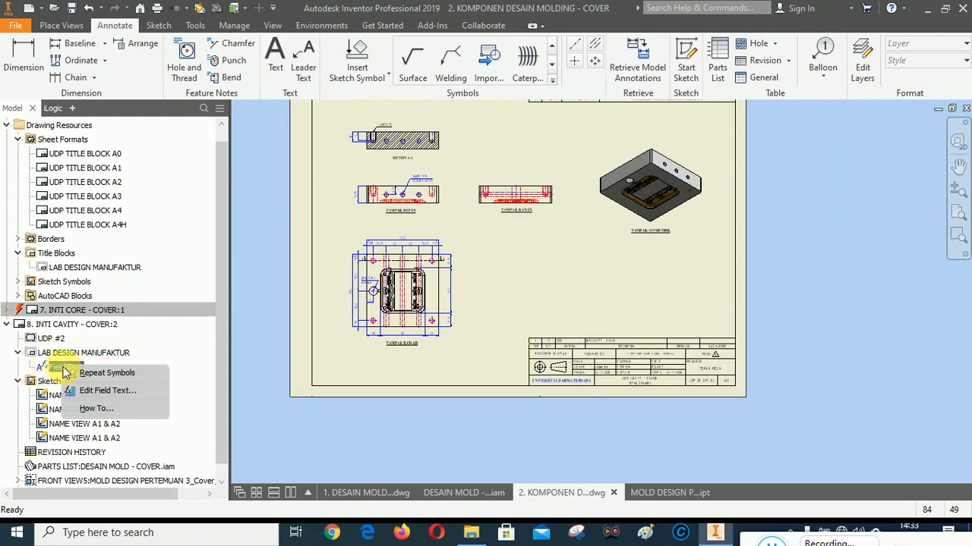
pyautogui.click(114, 391)
pyautogui.click(395, 189)
pyautogui.write('1')
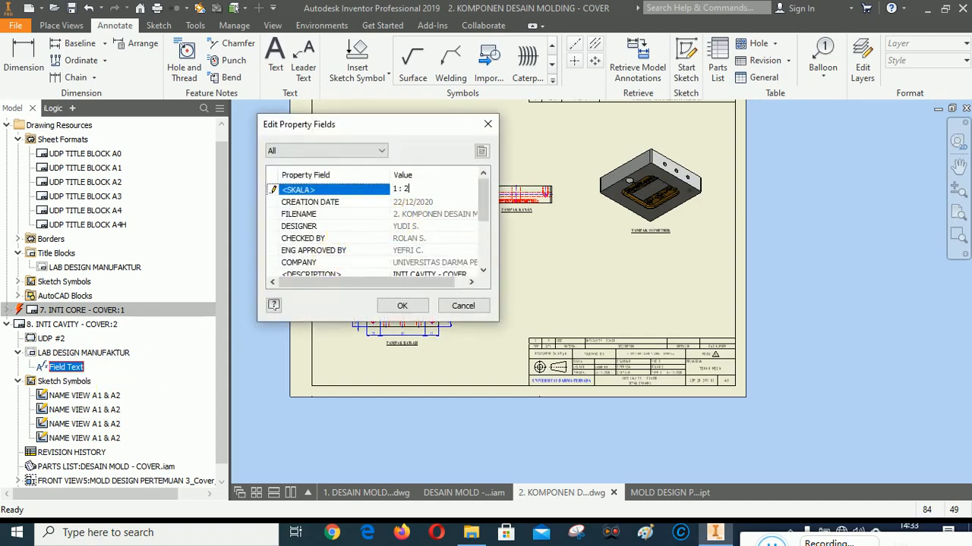
pyautogui.write(' : 2')
pyautogui.click(401, 305)
pyautogui.scroll(5, 651, 384)
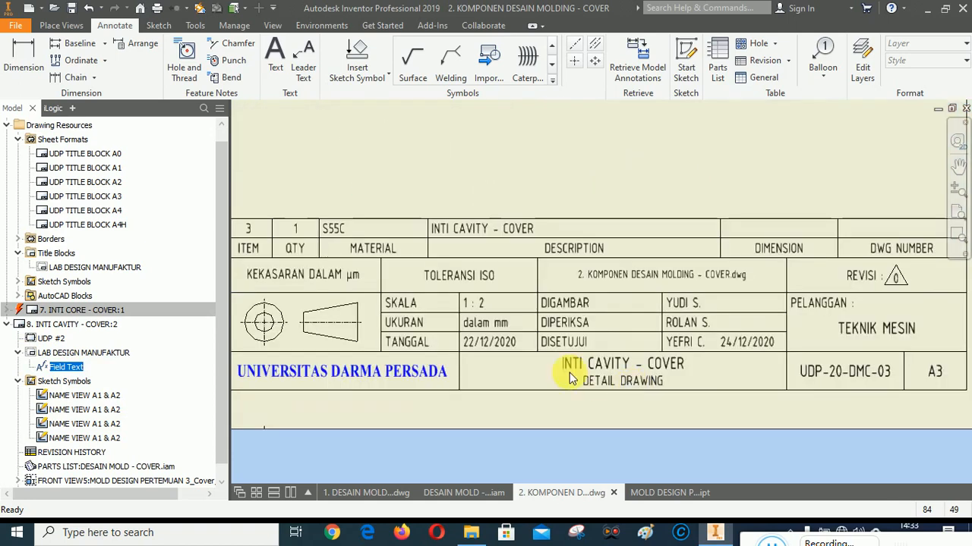
pyautogui.scroll(-3, 546, 329)
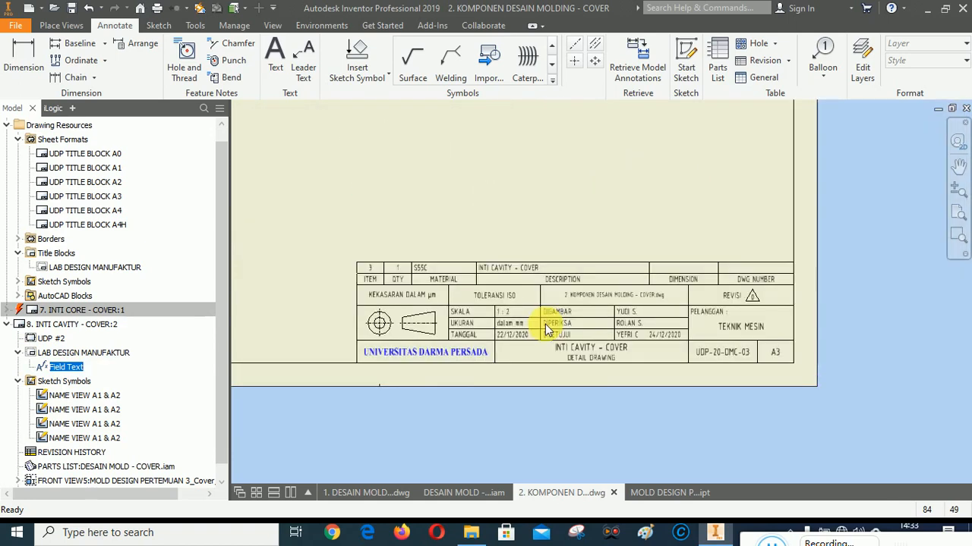
pyautogui.click(770, 541)
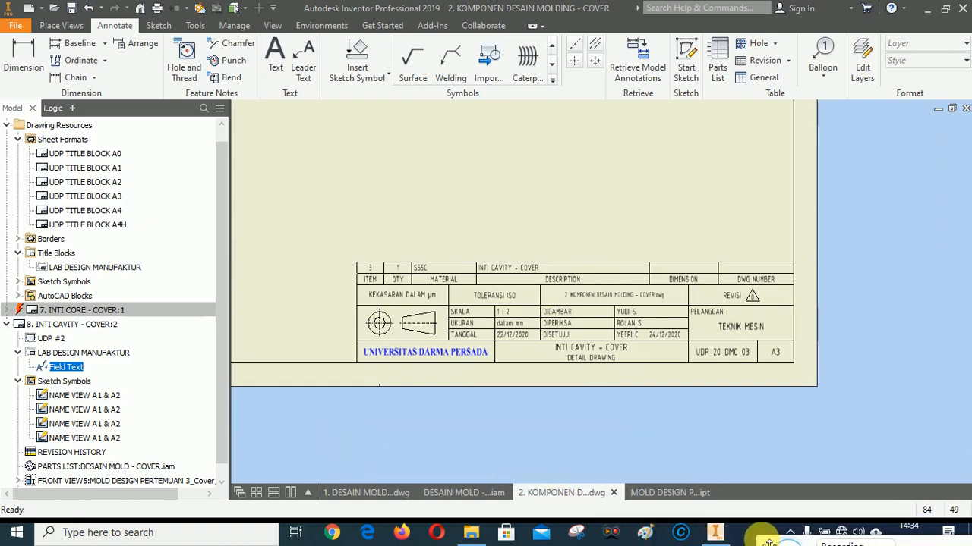
# Edit the revision history table and set the date of revision 0 to 22/12/2020
pyautogui.scroll(-3, 797, 460)
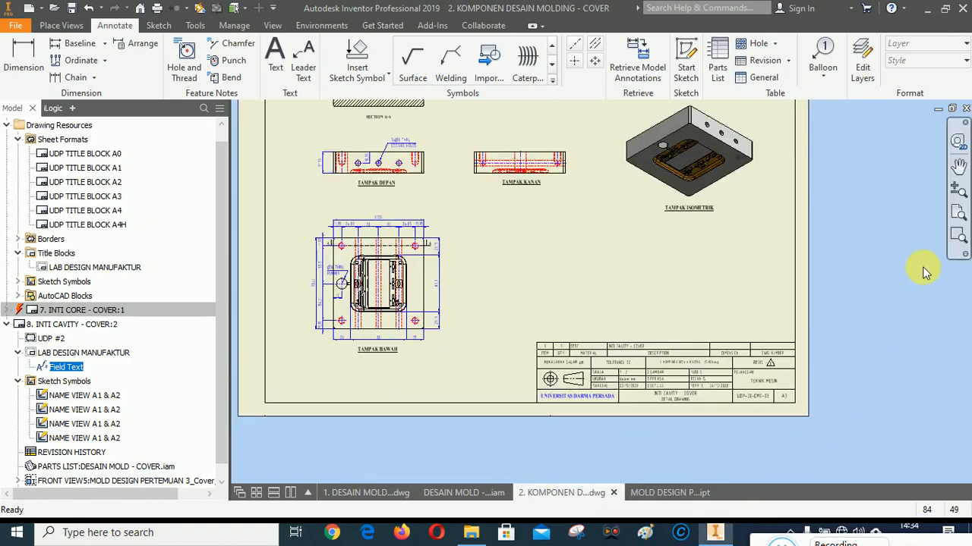
pyautogui.click(958, 212)
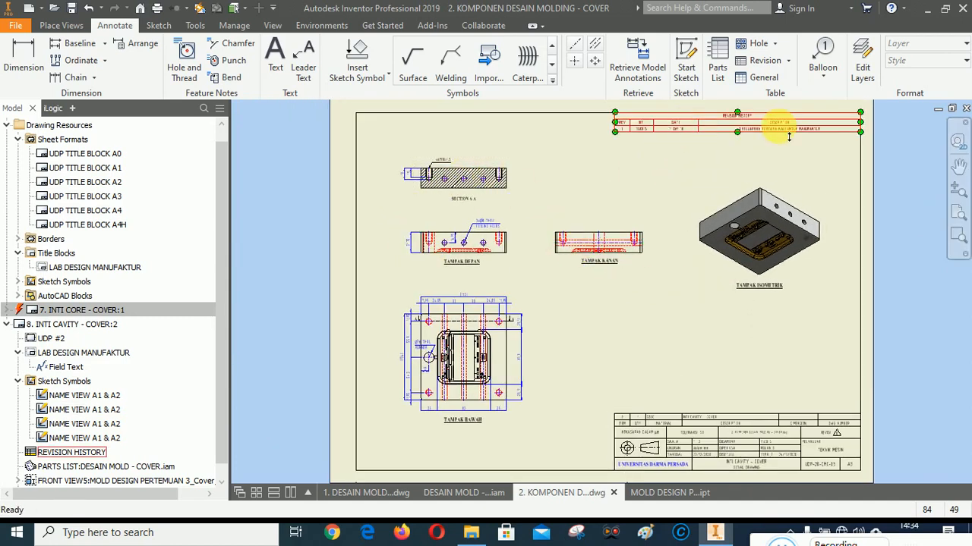
pyautogui.scroll(5, 769, 115)
pyautogui.scroll(-3, 759, 169)
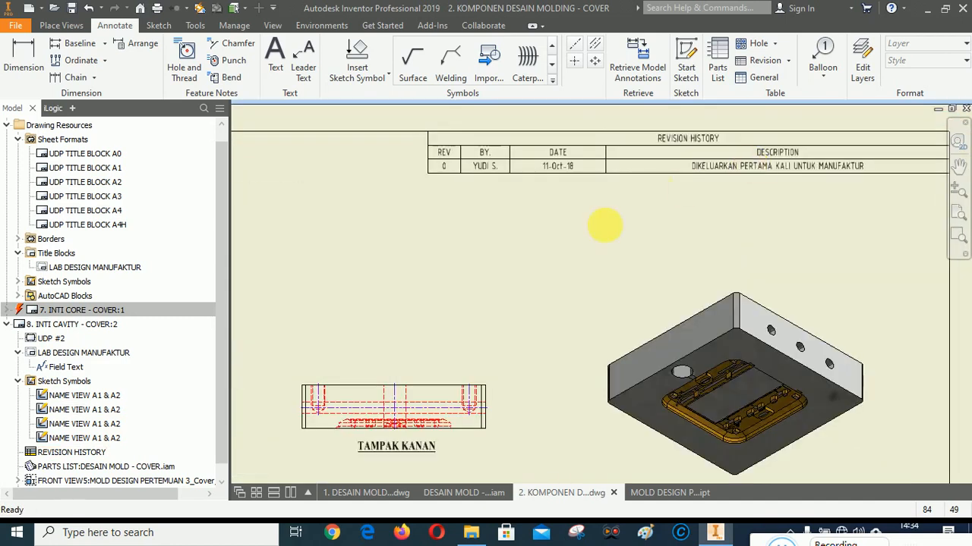
pyautogui.rightClick(574, 170)
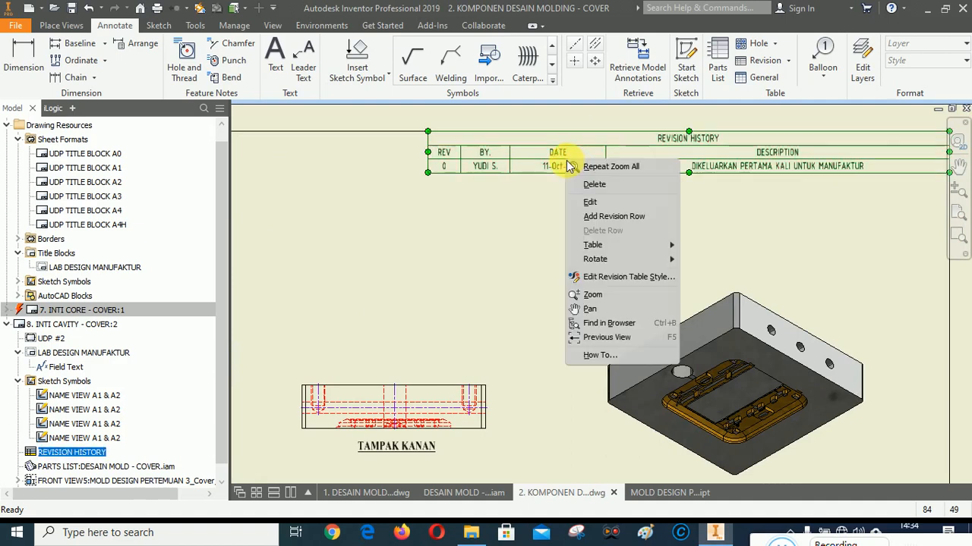
pyautogui.click(592, 200)
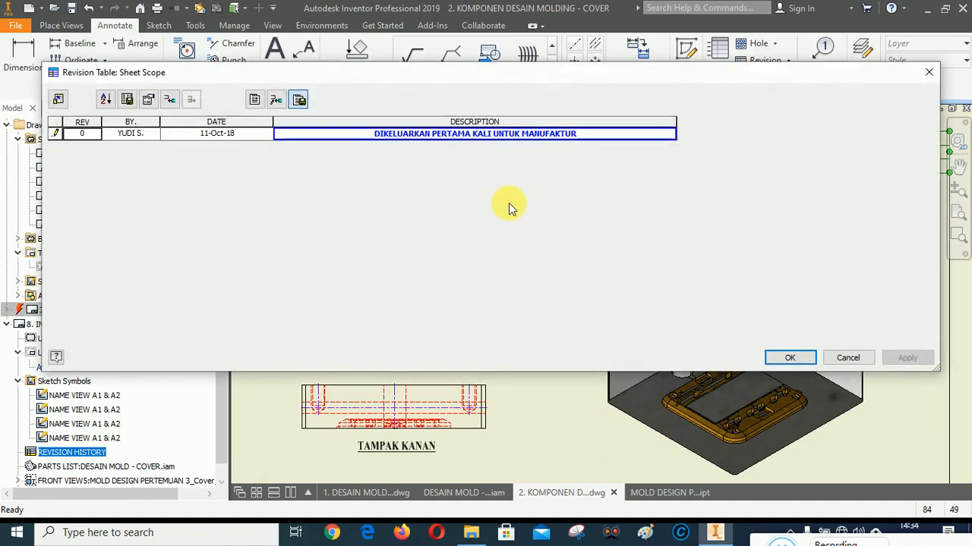
pyautogui.click(251, 133)
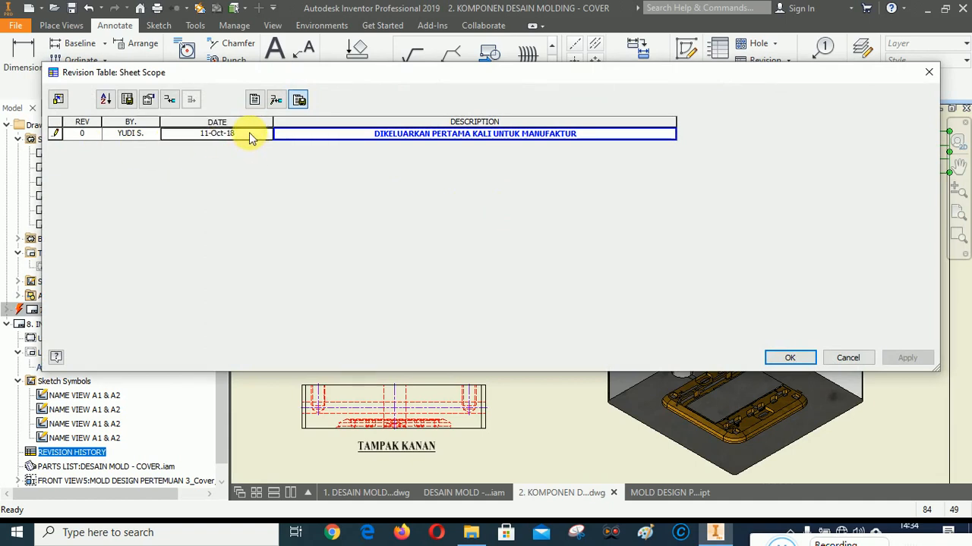
pyautogui.write('22/12/2020')
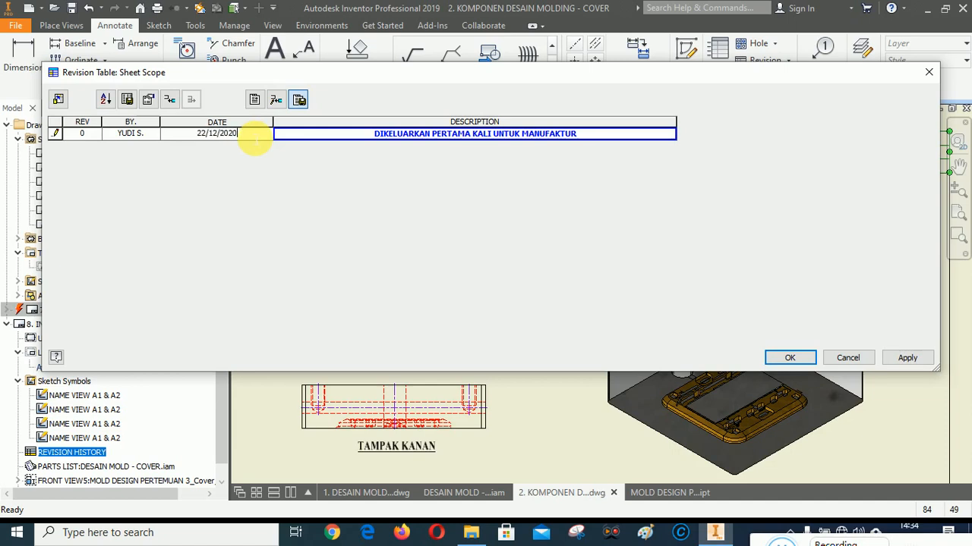
pyautogui.click(907, 358)
pyautogui.click(796, 359)
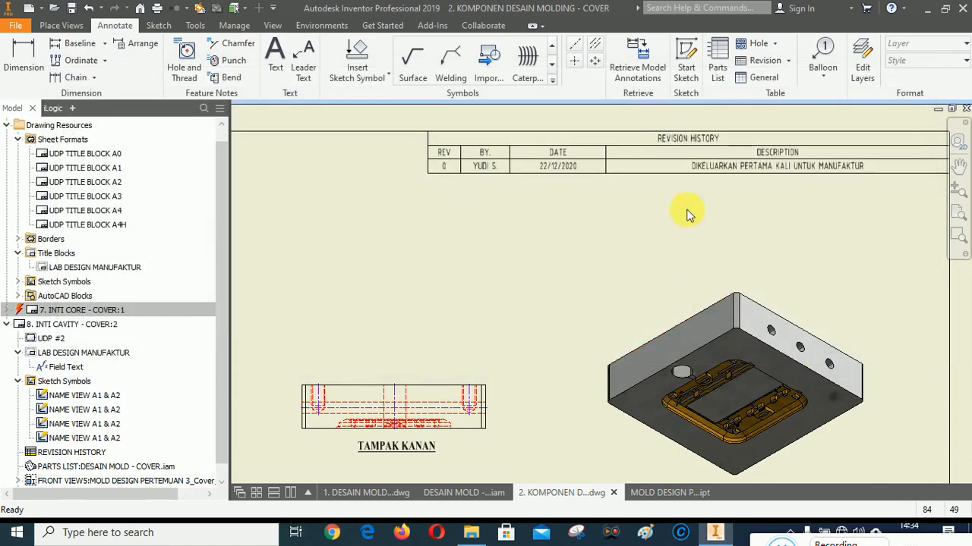
# Check the revision history table, the overall sheet layout and the title block entries of the INTI CAVITY - COVER sheet
pyautogui.scroll(2, 412, 182)
pyautogui.scroll(-3, 581, 174)
pyautogui.click(554, 159)
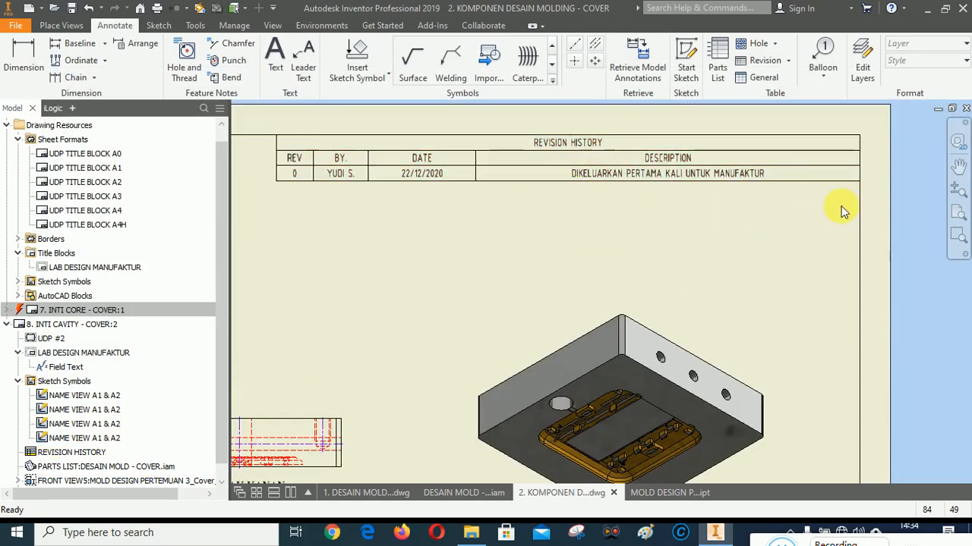
pyautogui.click(957, 212)
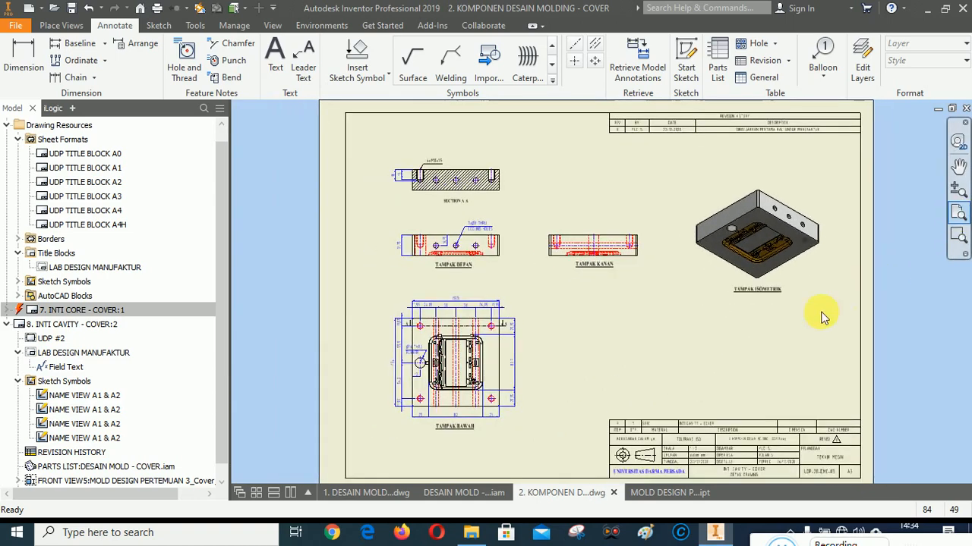
pyautogui.scroll(-2, 731, 481)
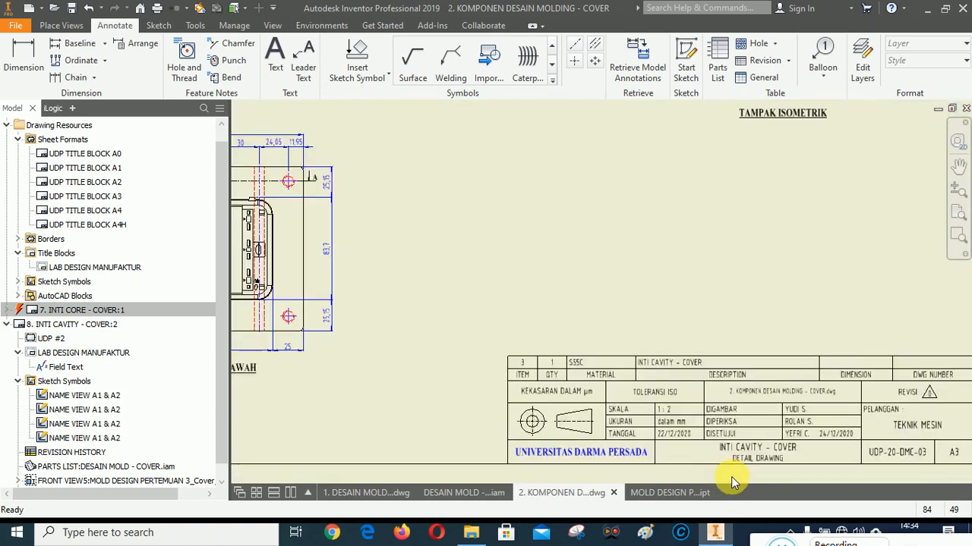
pyautogui.scroll(-2, 592, 418)
pyautogui.scroll(2, 387, 328)
pyautogui.scroll(-1, 786, 418)
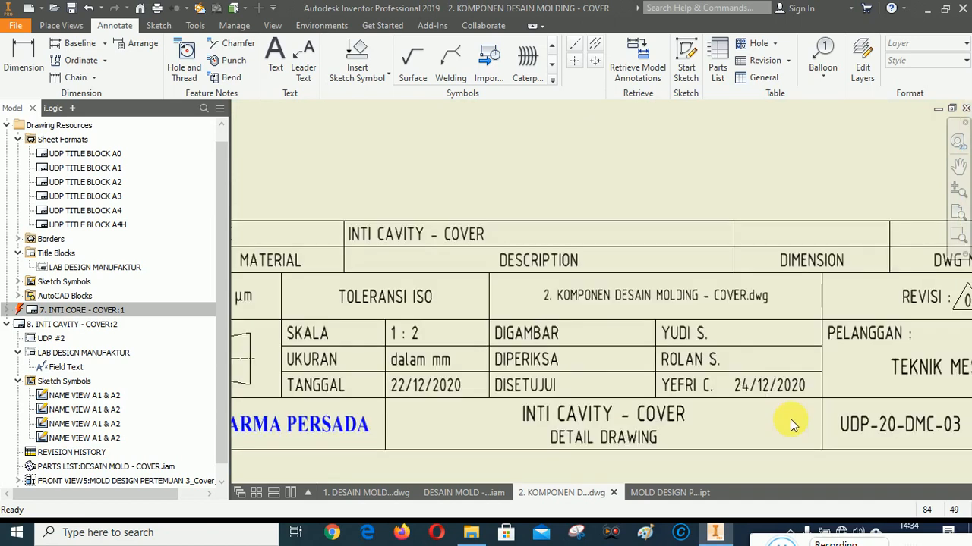
pyautogui.scroll(1, 639, 431)
pyautogui.click(957, 211)
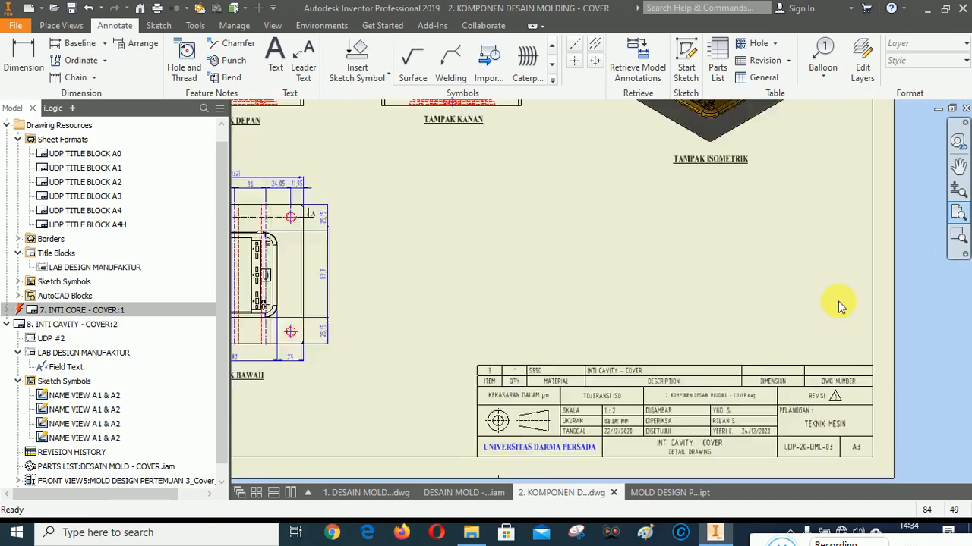
# Examine the dimensions and the runner hole callout in the TAMPAK BAWAH view
pyautogui.scroll(-1, 458, 358)
pyautogui.scroll(-2, 402, 403)
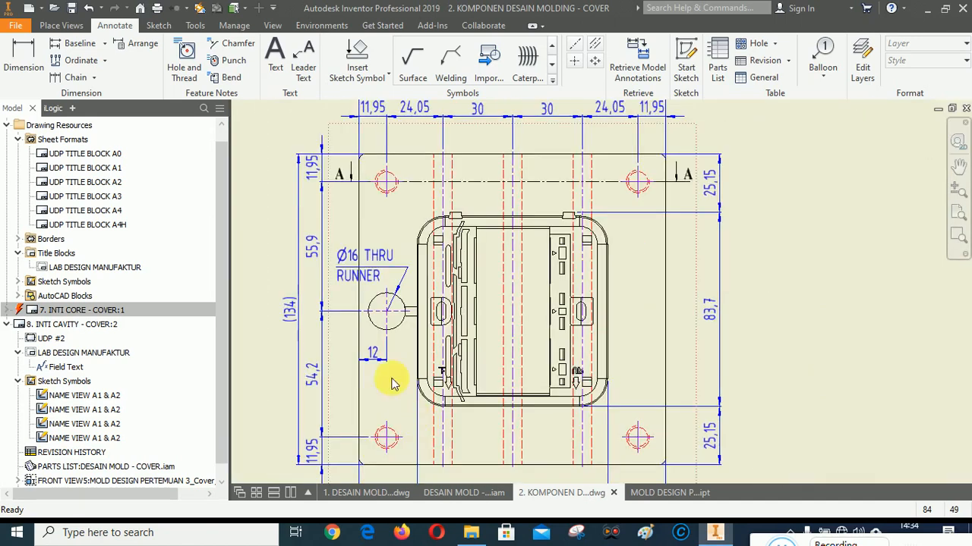
pyautogui.scroll(2, 380, 338)
pyautogui.scroll(1, 445, 390)
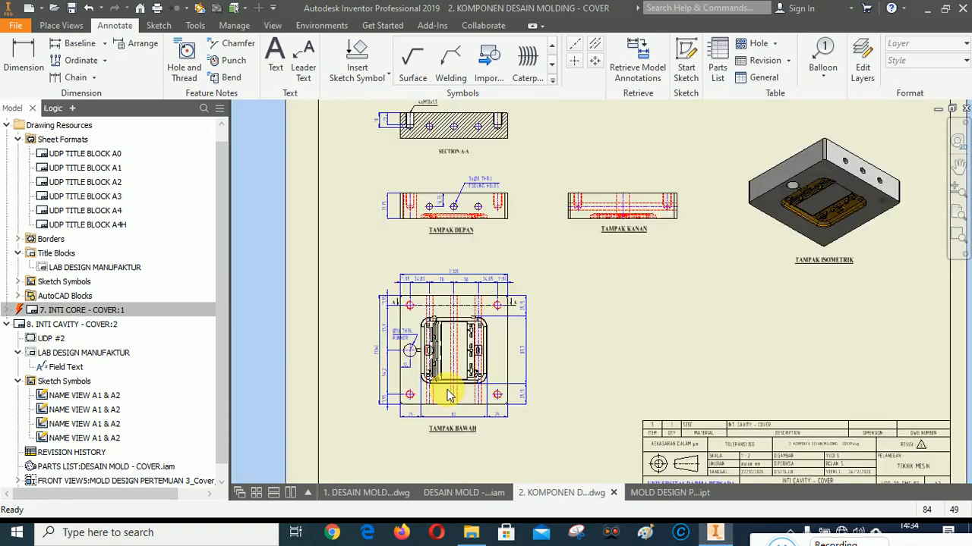
pyautogui.scroll(-2, 454, 391)
pyautogui.scroll(-2, 452, 389)
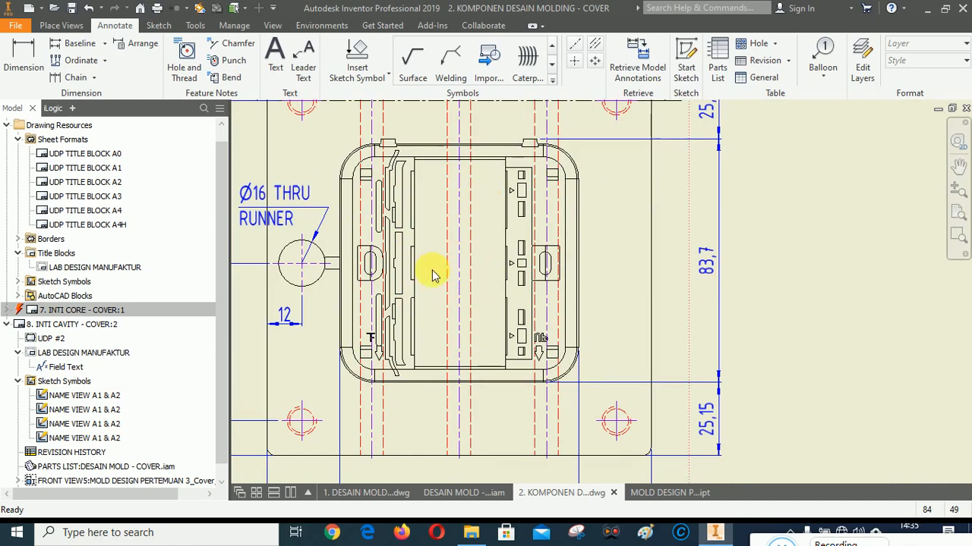
pyautogui.scroll(2, 433, 276)
pyautogui.click(825, 243)
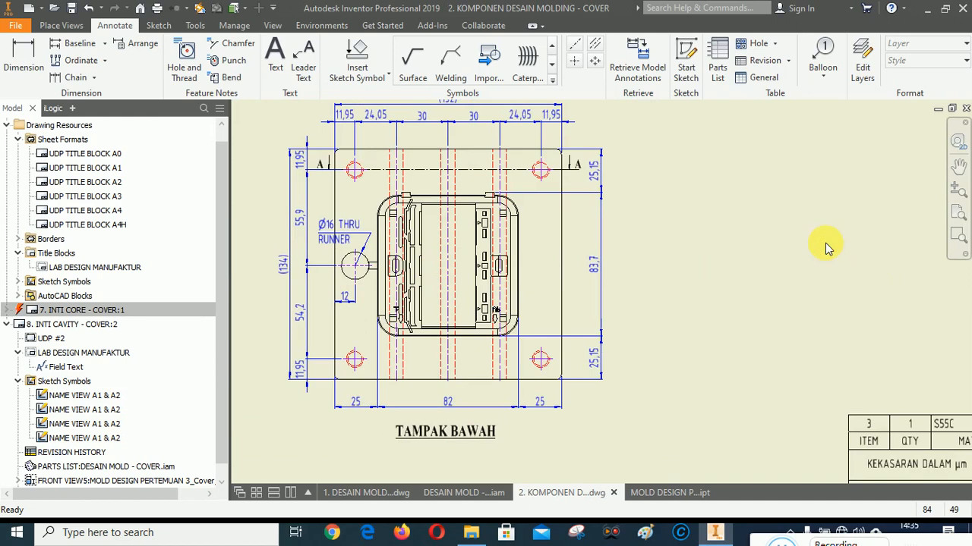
# Update the drawing so that the outdated INTI CORE - COVER sheet is refreshed
pyautogui.click(953, 218)
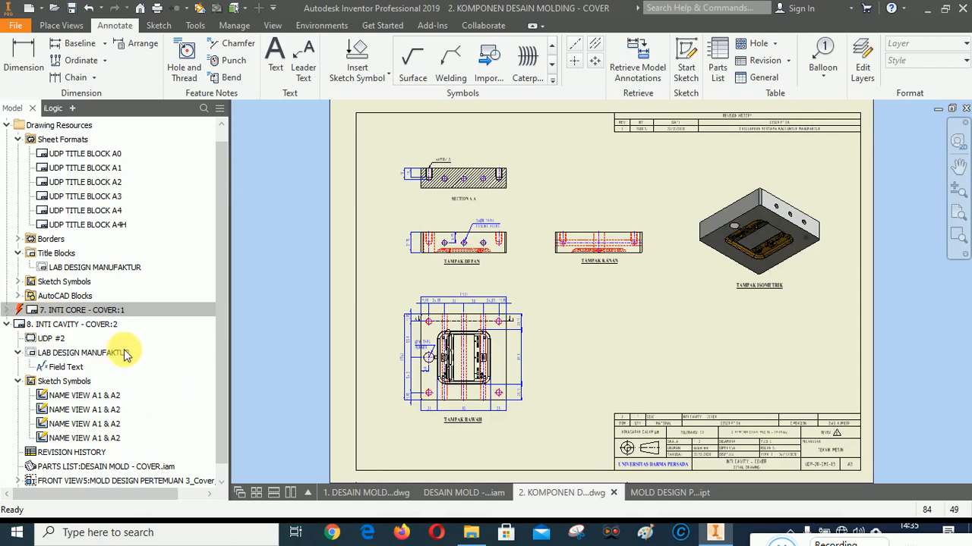
pyautogui.click(197, 8)
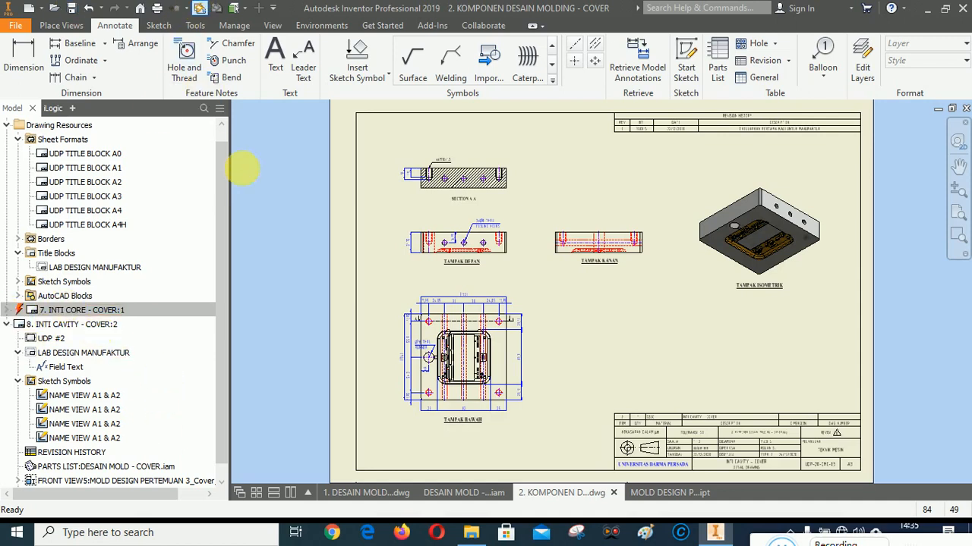
pyautogui.scroll(-1, 217, 349)
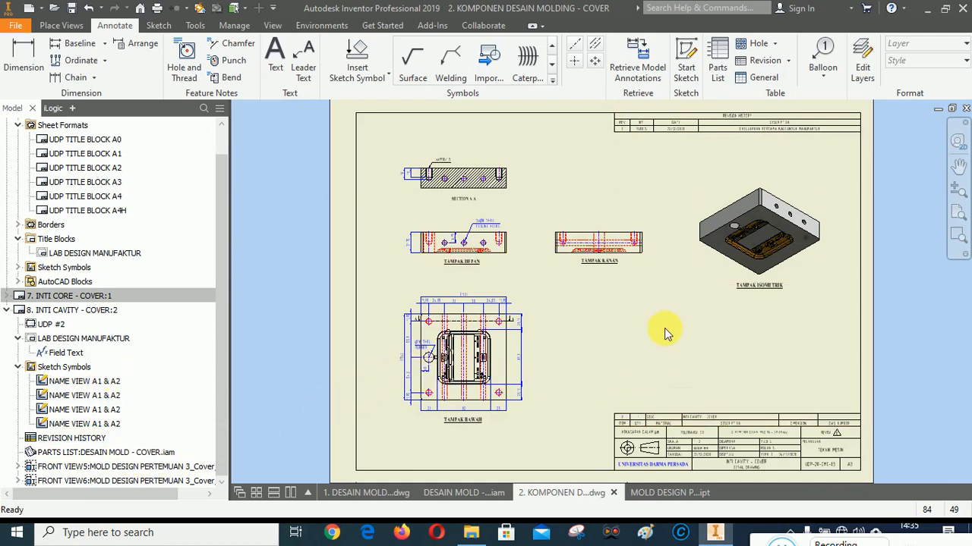
# Switch to the cavity part MOLD DESIGN PERTEMUAN 3_Cover_CV_1 and start saving a copy of it
pyautogui.click(666, 494)
pyautogui.click(667, 494)
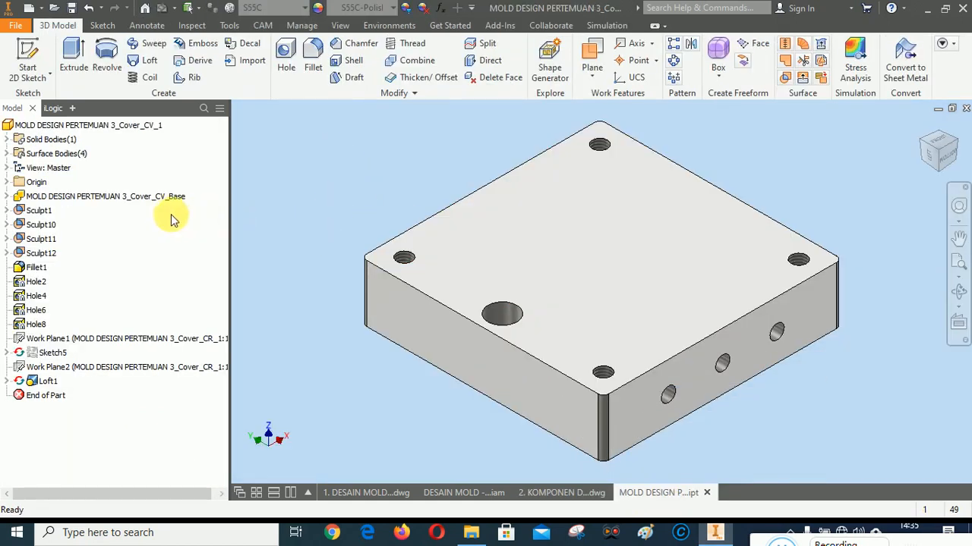
pyautogui.click(17, 26)
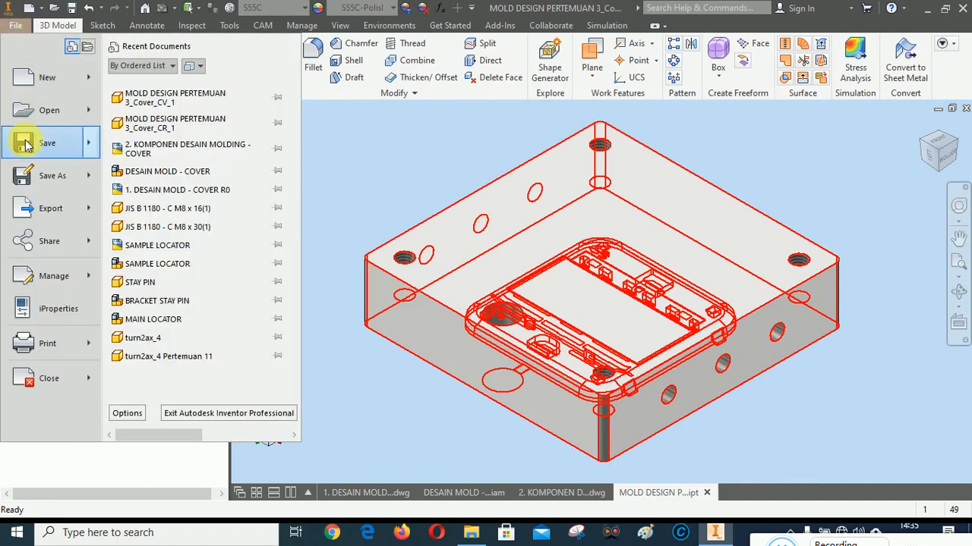
pyautogui.moveTo(41, 178)
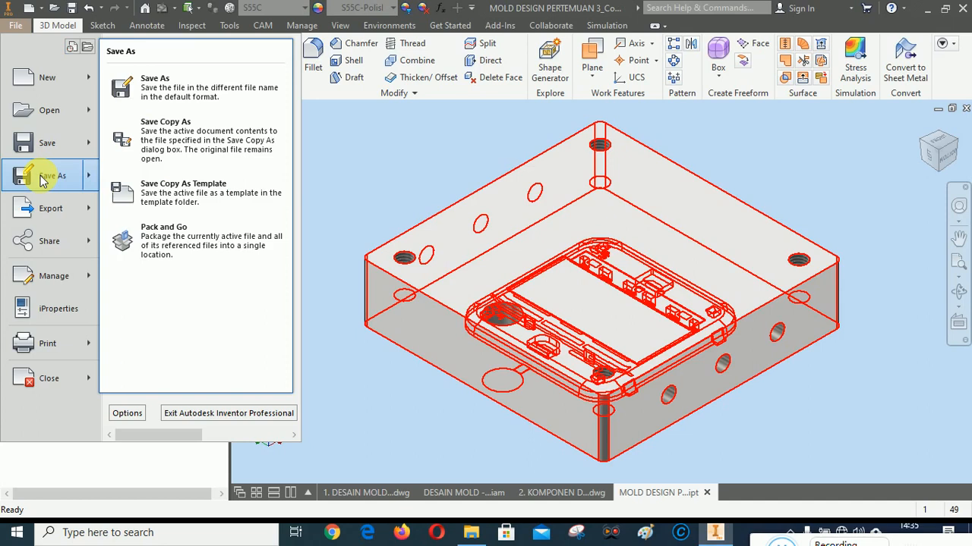
pyautogui.click(189, 136)
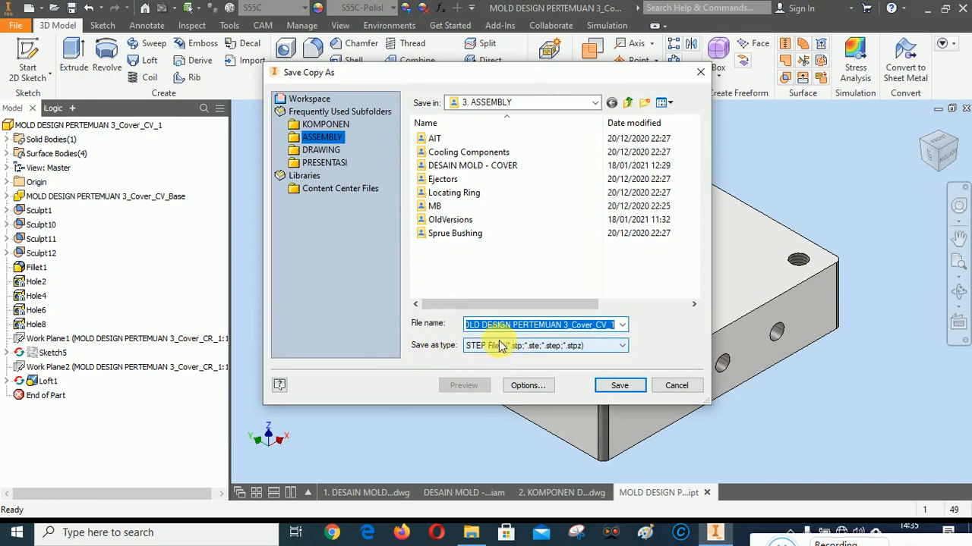
# Save the copy in STEP format as INTI CAVITY - COVER in the STEP folder inside 1. 2D REFF
pyautogui.click(309, 99)
pyautogui.doubleClick(446, 138)
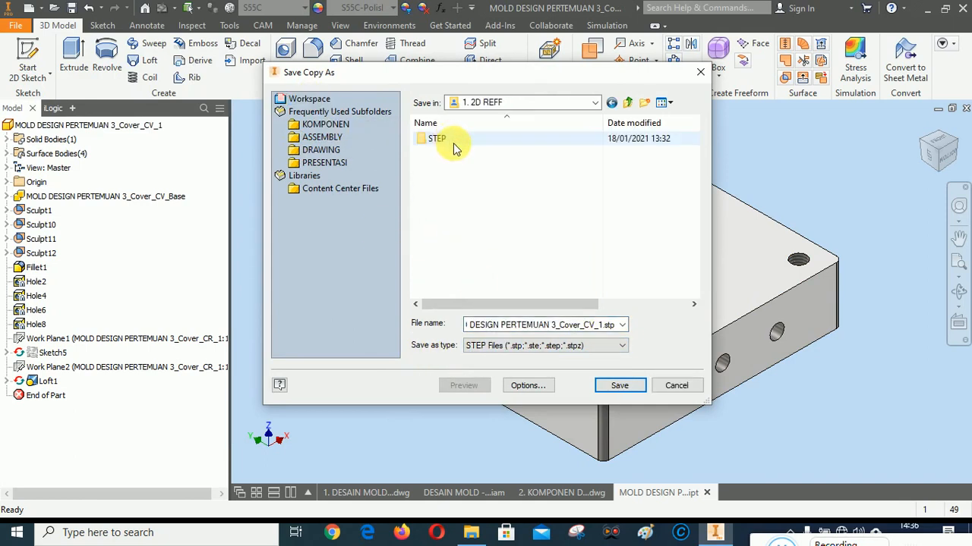
pyautogui.click(435, 140)
pyautogui.doubleClick(435, 139)
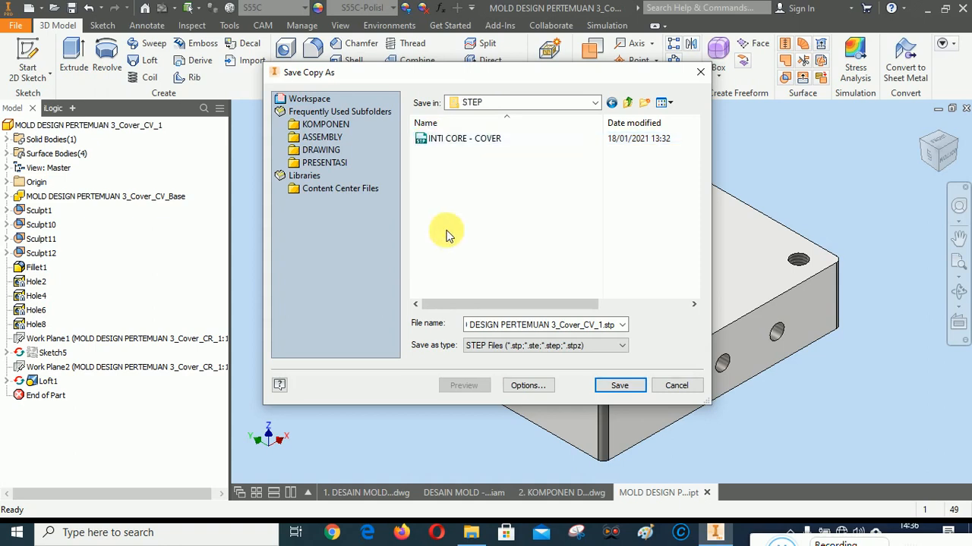
pyautogui.click(536, 328)
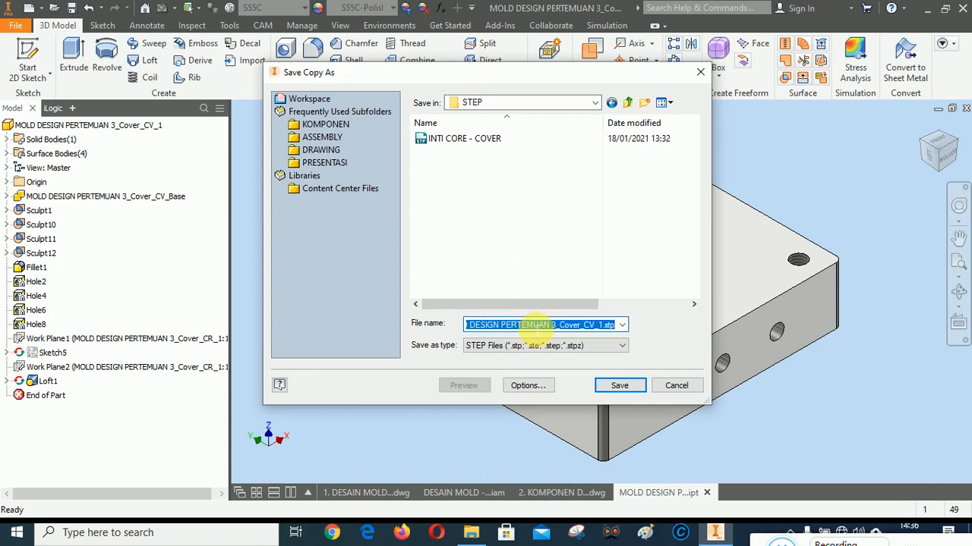
pyautogui.write('INTI')
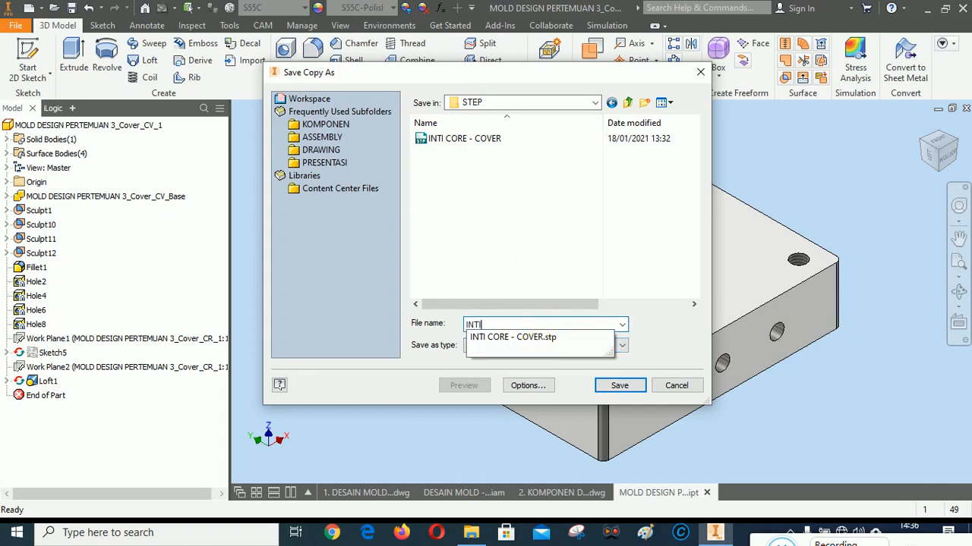
pyautogui.write(' CAVIT')
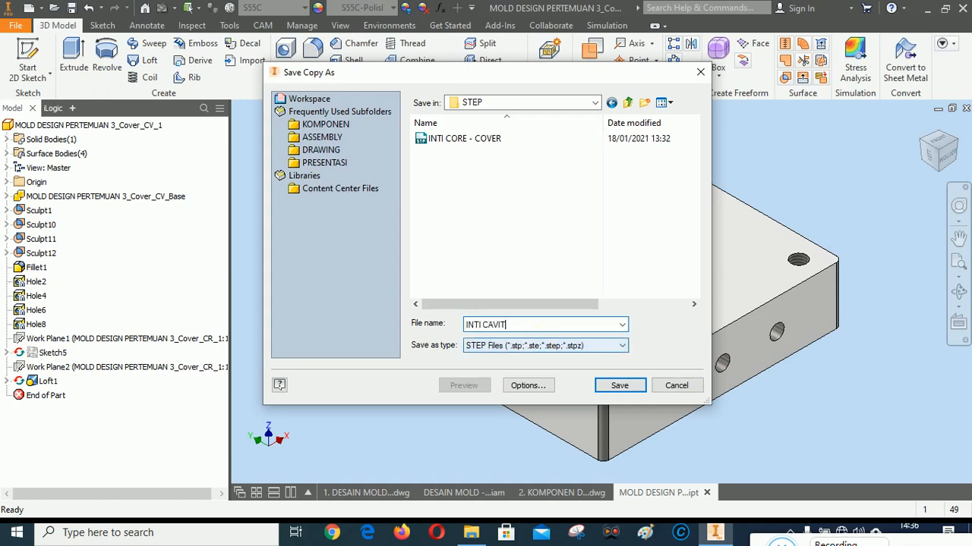
pyautogui.write('Y - COVER')
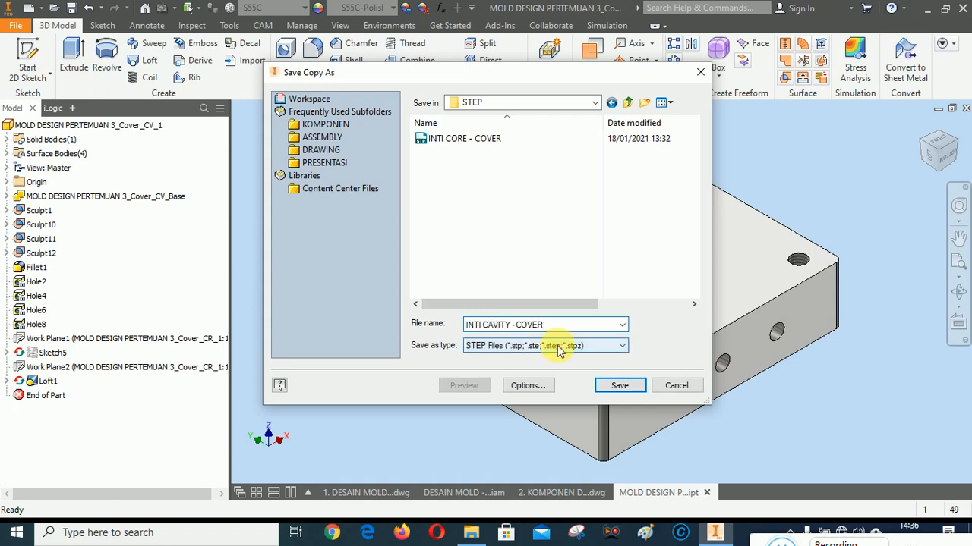
pyautogui.click(621, 387)
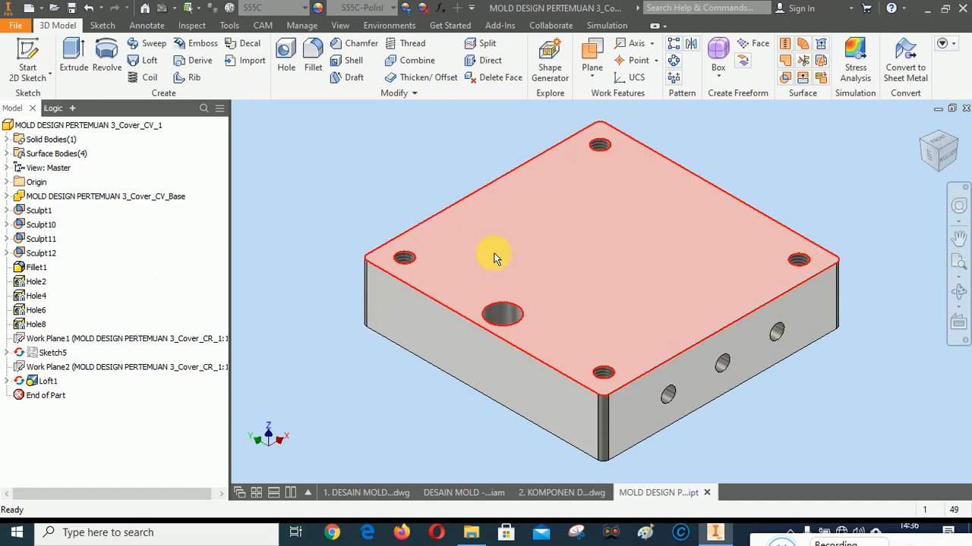
# In File Explorer, browse from Google Drive's Classroom folder to MC A SIANG's 1. 2D REFF\STEP folder and check the exported INTI CAVITY - COVER file
pyautogui.click(471, 532)
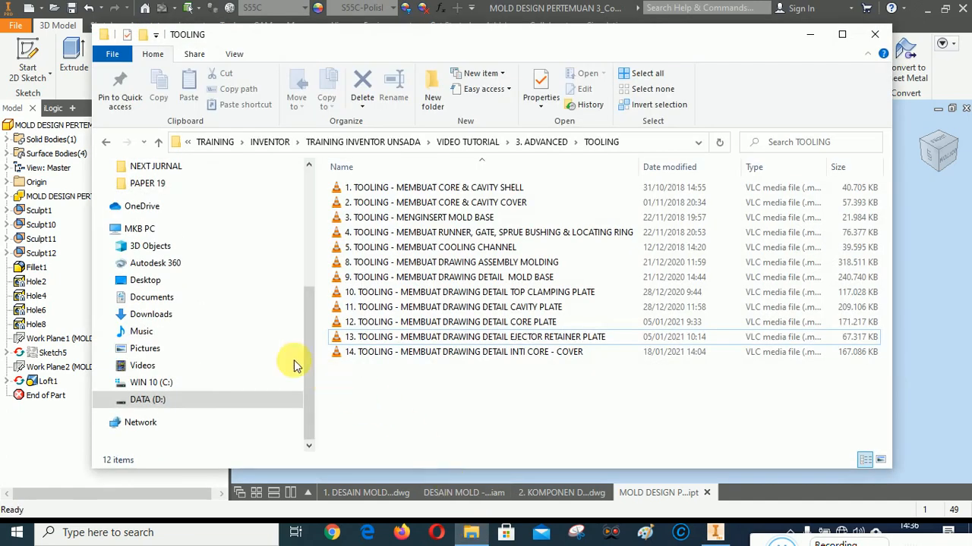
pyautogui.scroll(4, 238, 321)
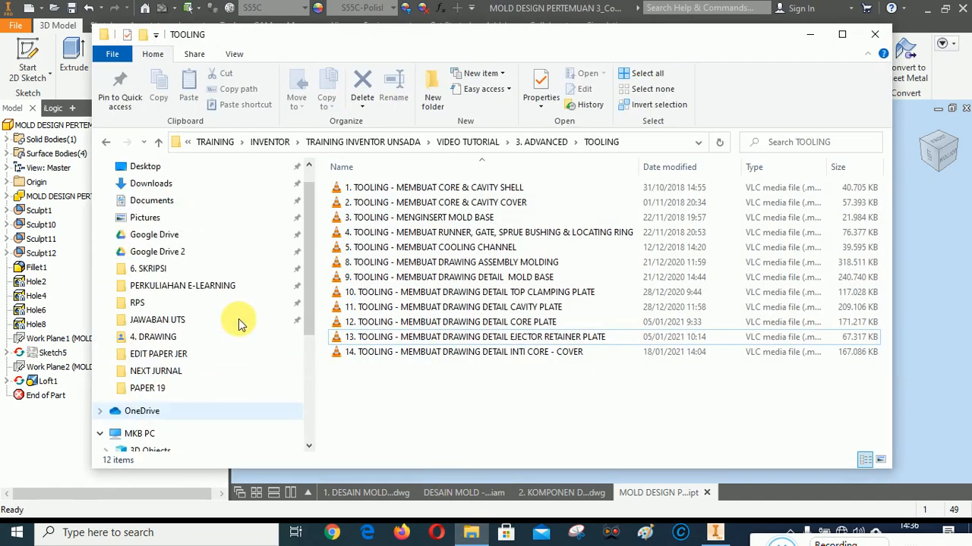
pyautogui.click(186, 236)
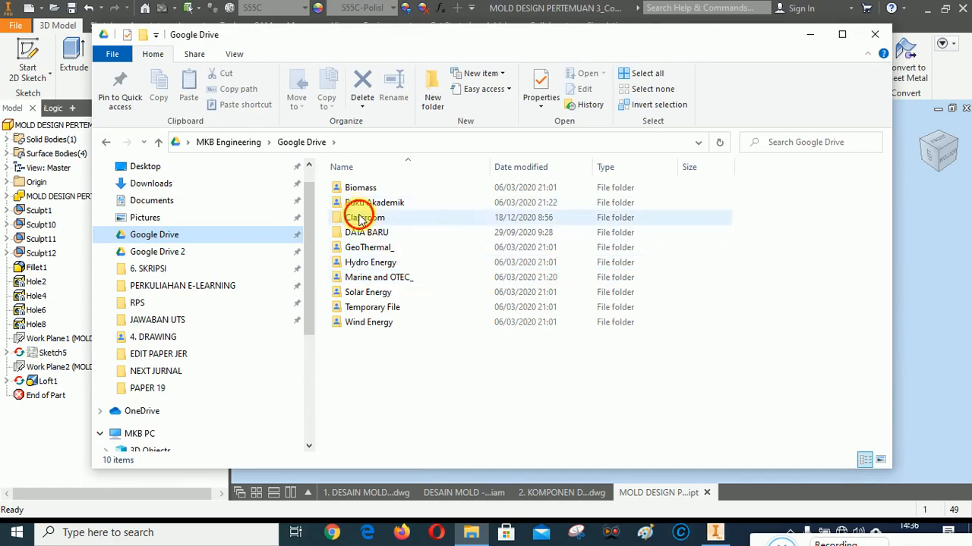
pyautogui.doubleClick(359, 217)
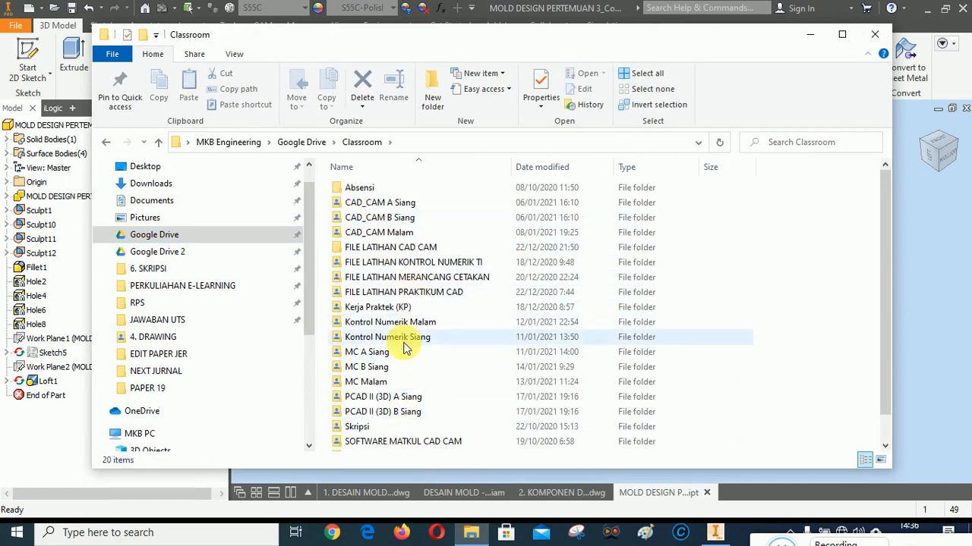
pyautogui.click(405, 279)
pyautogui.doubleClick(405, 280)
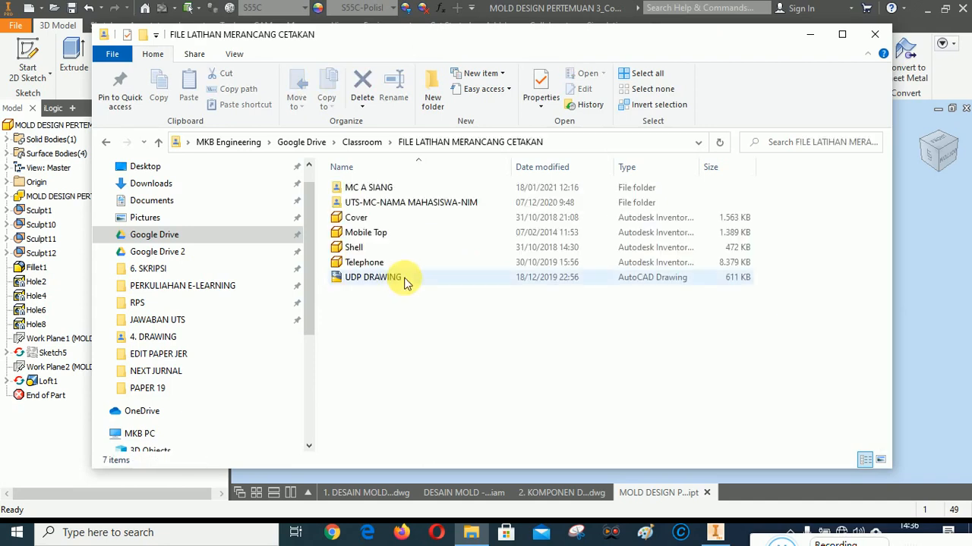
pyautogui.doubleClick(369, 188)
pyautogui.doubleClick(367, 189)
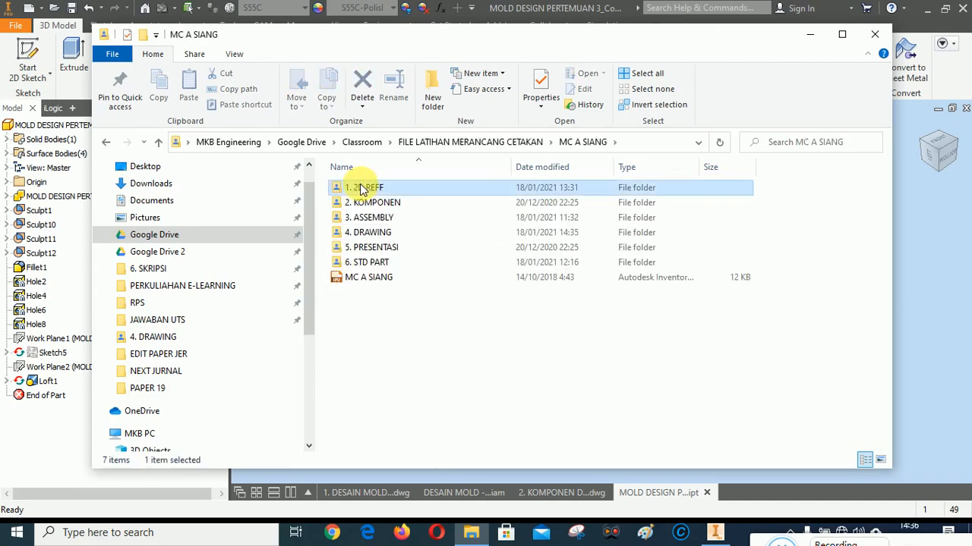
pyautogui.doubleClick(360, 188)
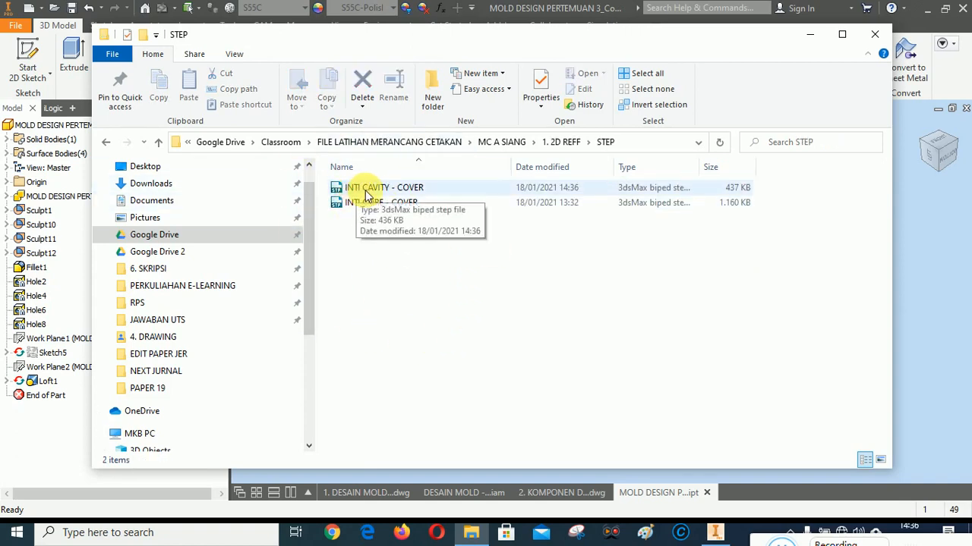
pyautogui.click(809, 34)
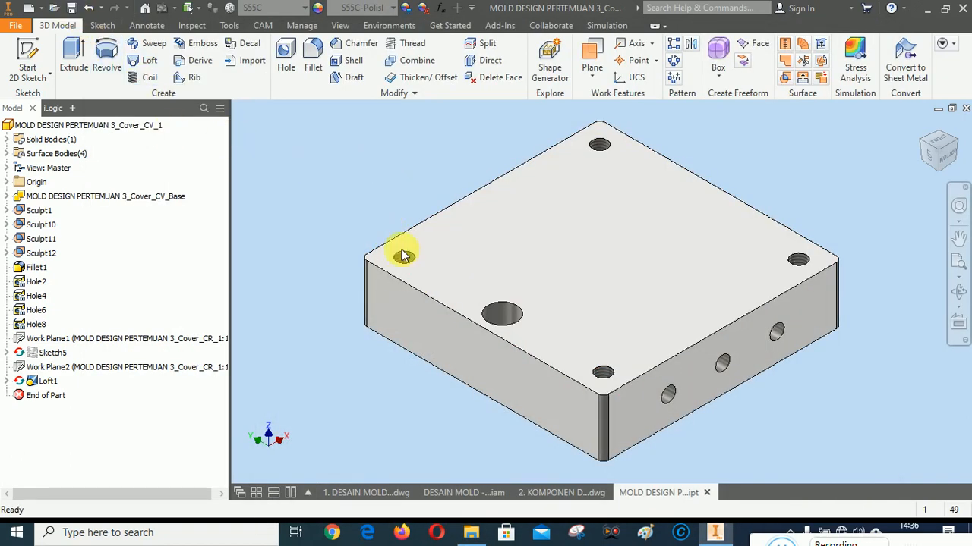
# Return to the 2. KOMPONEN DESAIN MOLDING - COVER drawing and review its title block and the INTI CORE and INTI CAVITY sheets
pyautogui.click(566, 493)
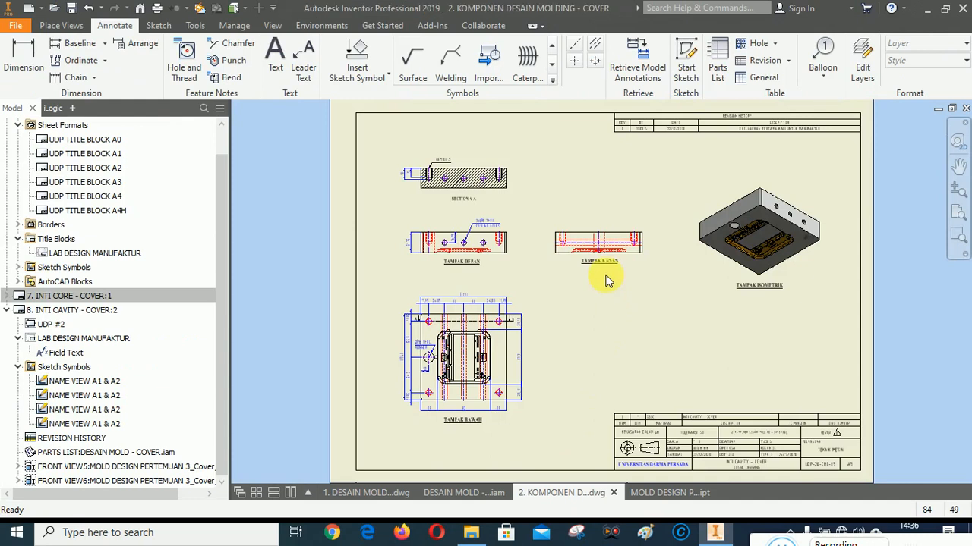
pyautogui.scroll(5, 756, 451)
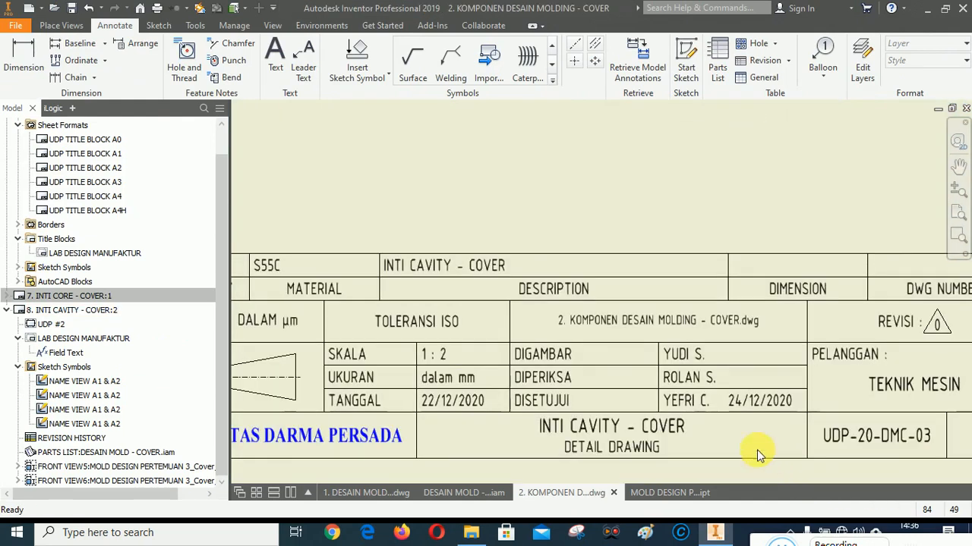
pyautogui.scroll(-1, 658, 420)
pyautogui.click(957, 215)
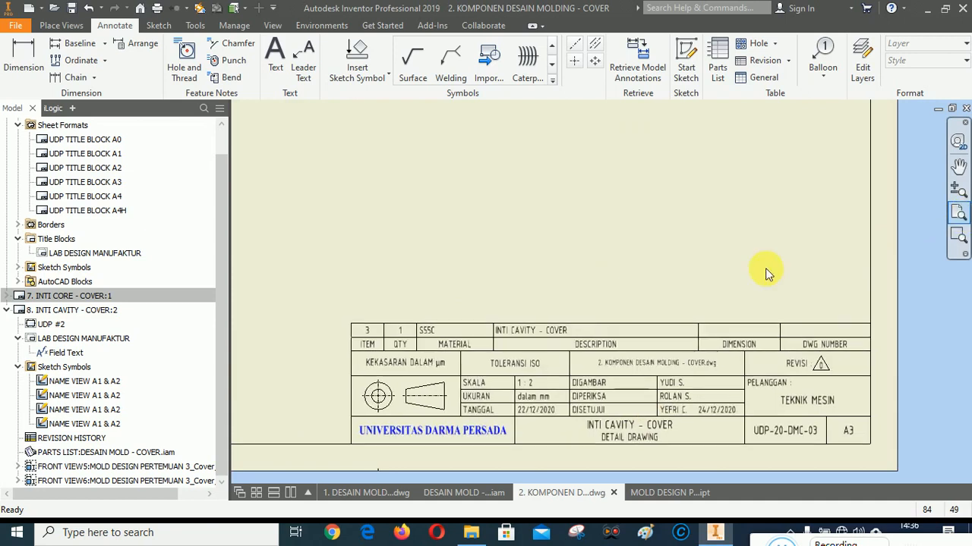
pyautogui.doubleClick(69, 296)
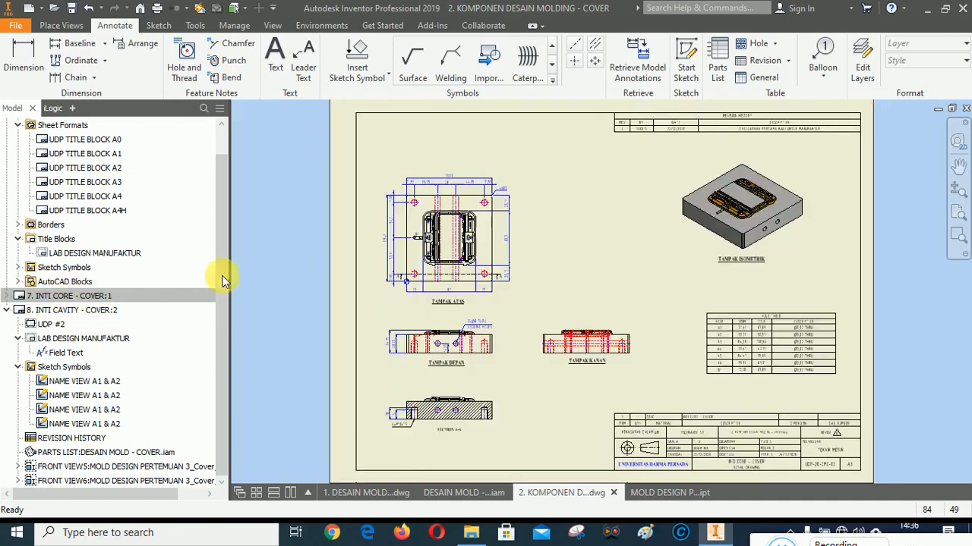
pyautogui.doubleClick(76, 311)
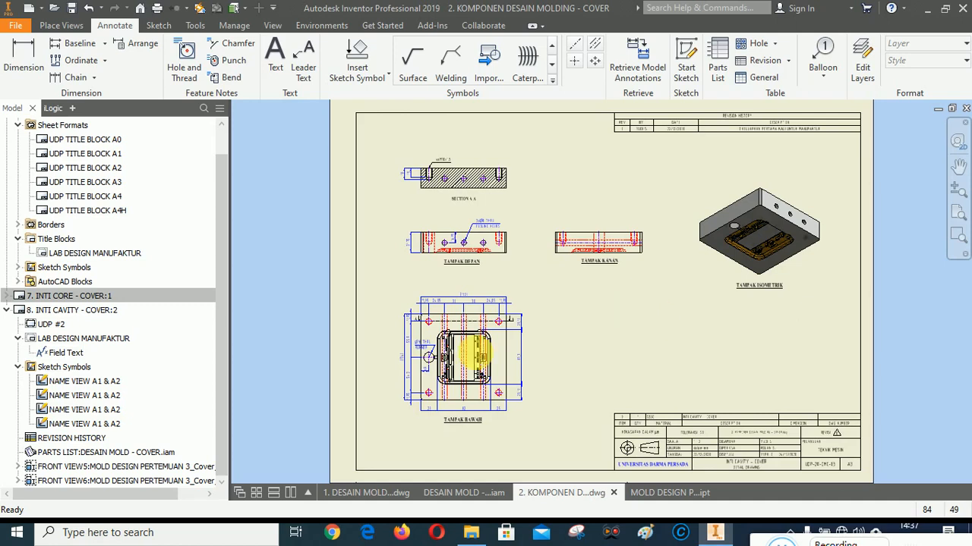
# Inspect the TAMPAK BAWAH view's cavity details and dimensions up close, then view the whole INTI CAVITY - COVER sheet
pyautogui.scroll(-4, 463, 364)
pyautogui.scroll(1, 471, 227)
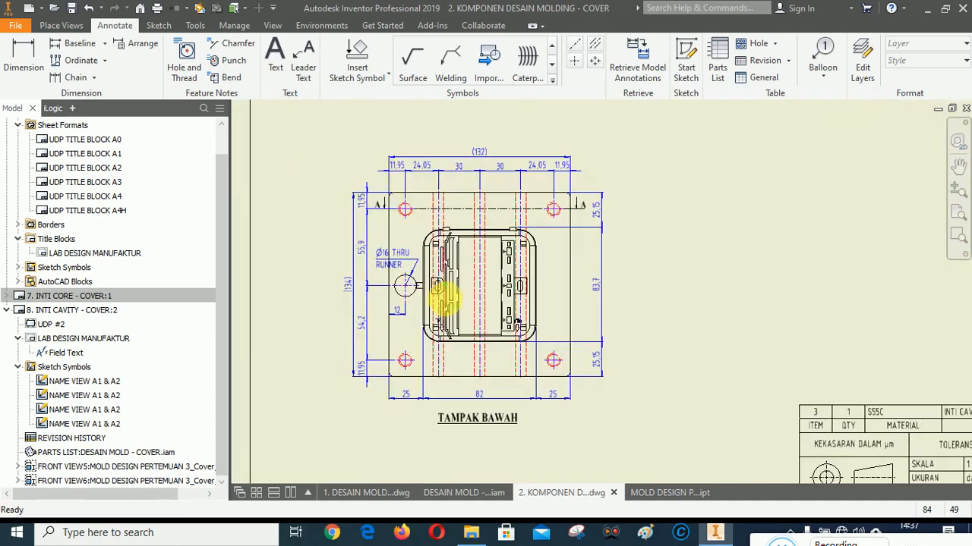
pyautogui.scroll(-3, 443, 300)
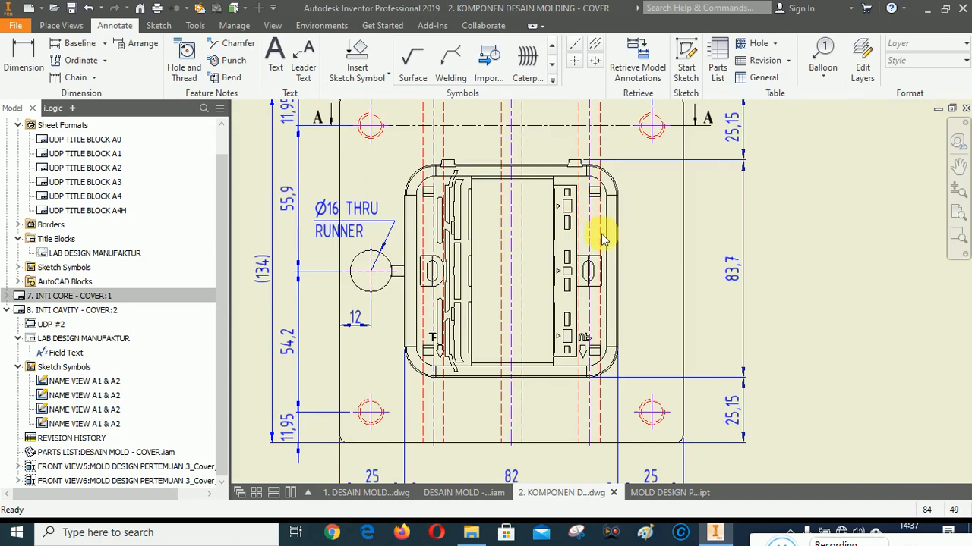
pyautogui.scroll(5, 455, 393)
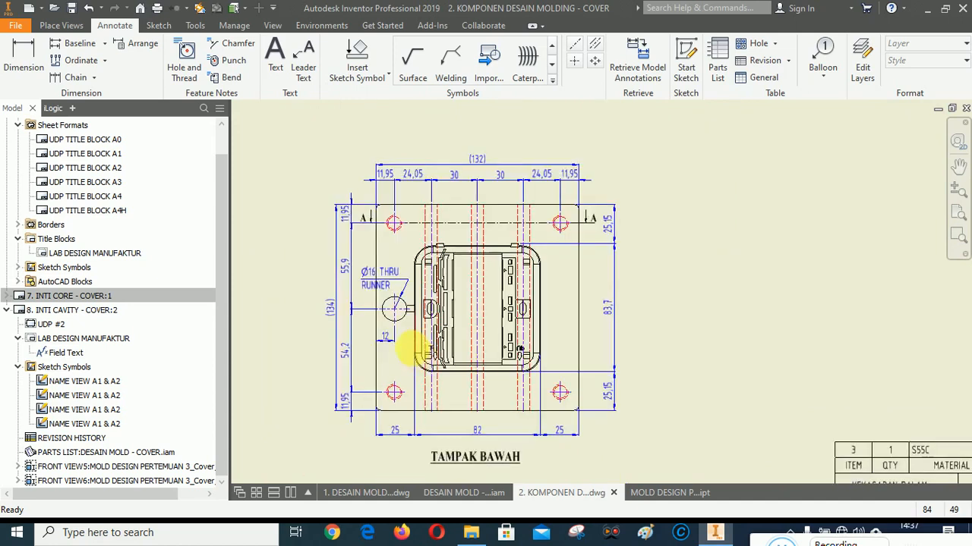
pyautogui.click(957, 211)
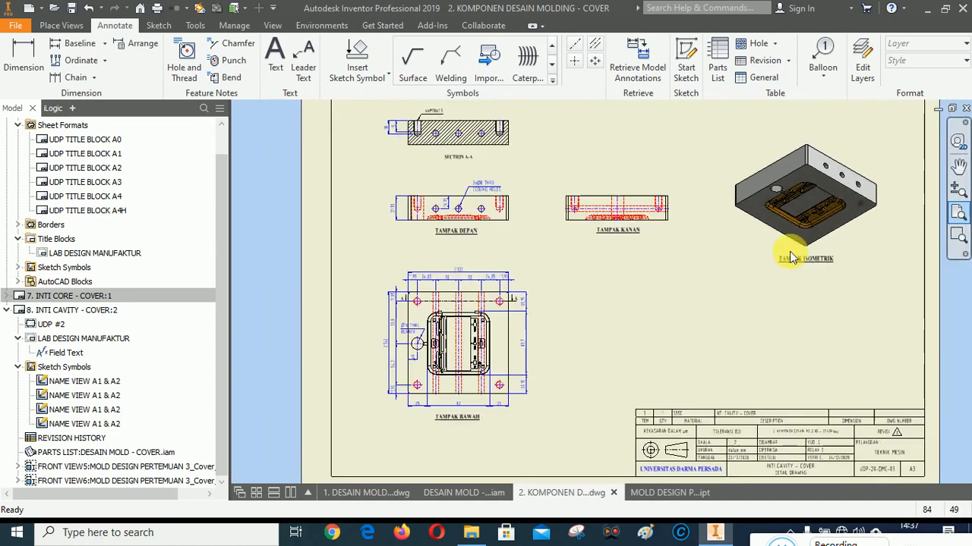